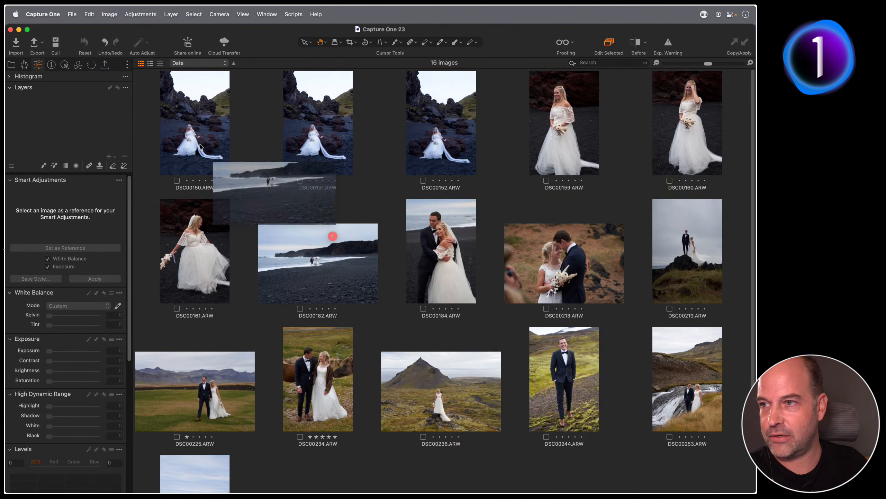
Select the three rocky-beach photos DSC00150–DSC00152 and view them side by side
left_click(198, 132)
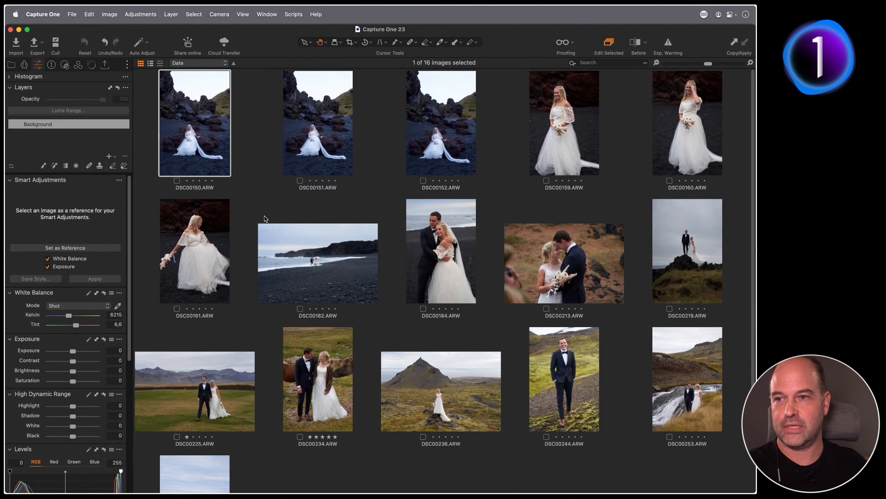
left_click(464, 166, "shift")
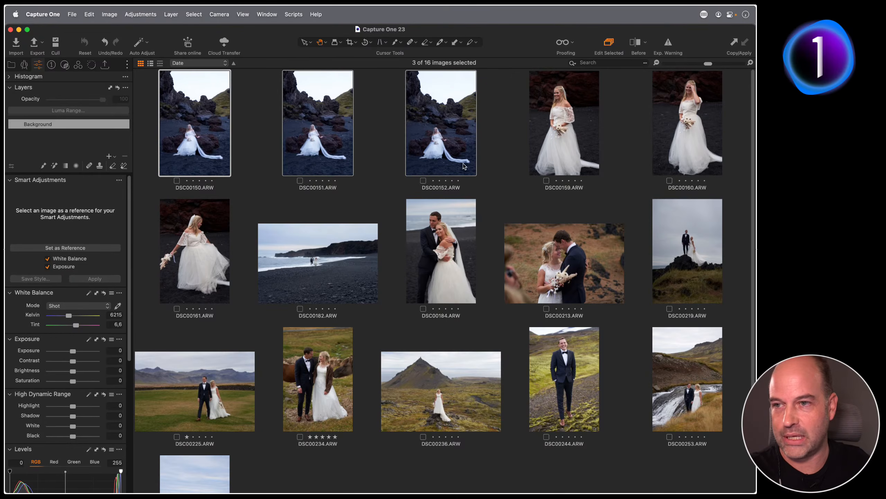
key("alt+super+v")
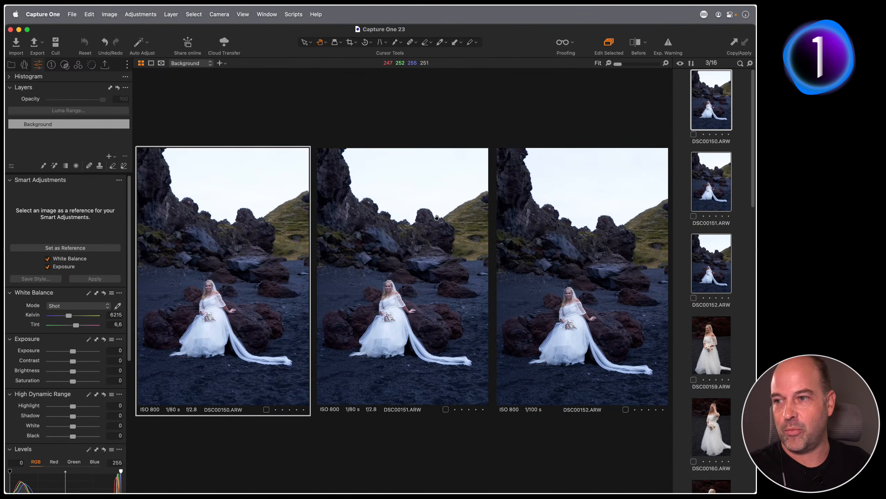
Give DSC00150 a picked white balance (10122 K, tint 3.7) and exposure 0.48, then copy it to DSC00151–152
left_click(118, 306)
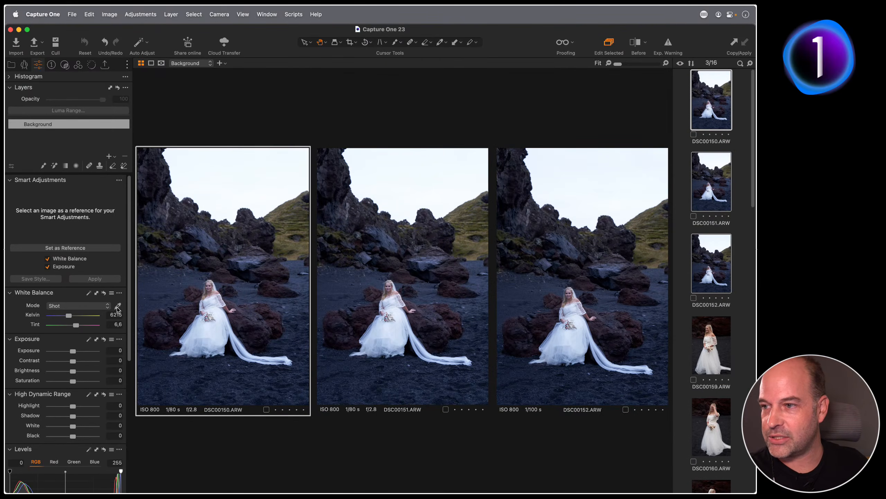
left_click(213, 330)
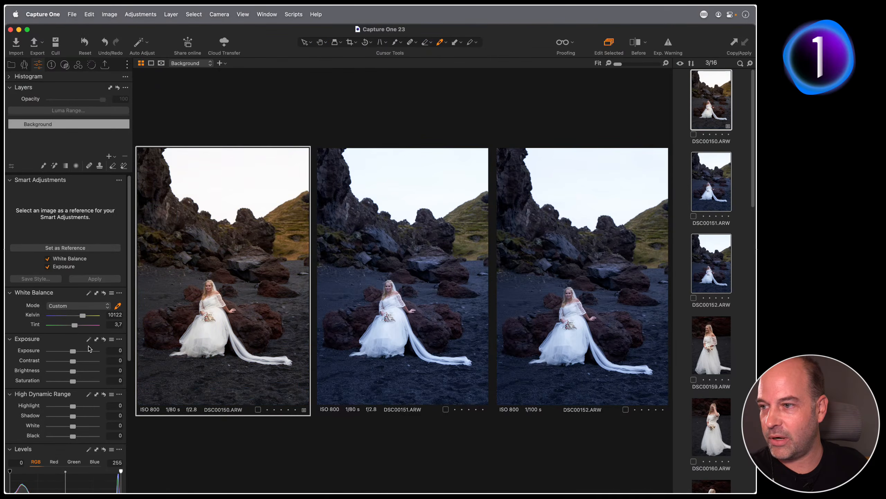
left_click_drag(73, 351, 76, 351)
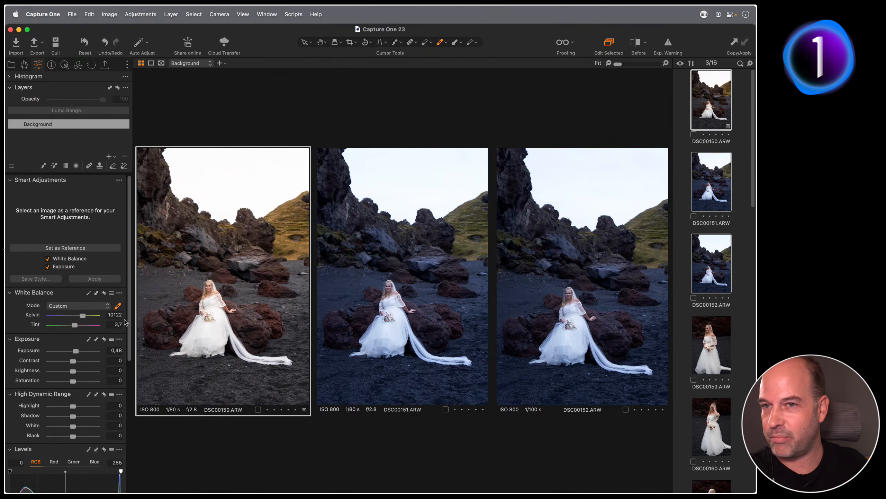
left_click(734, 42)
left_click(745, 42)
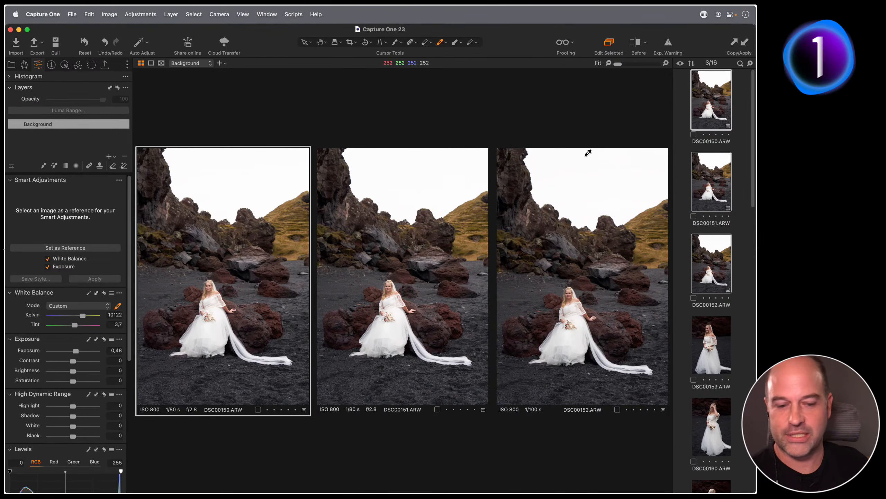
Back in the grid, select DSC00159–DSC00161, then DSC00182, then all 16 images, then deselect everything
key("super+alt+v")
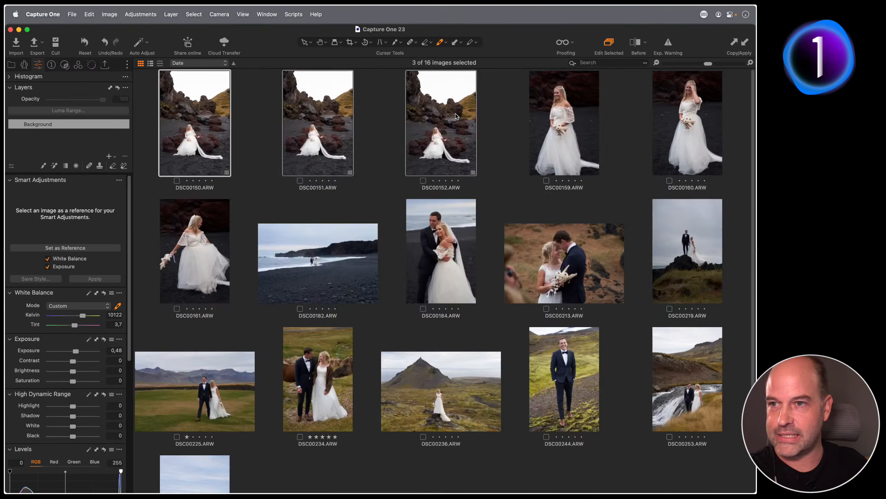
left_click(552, 135)
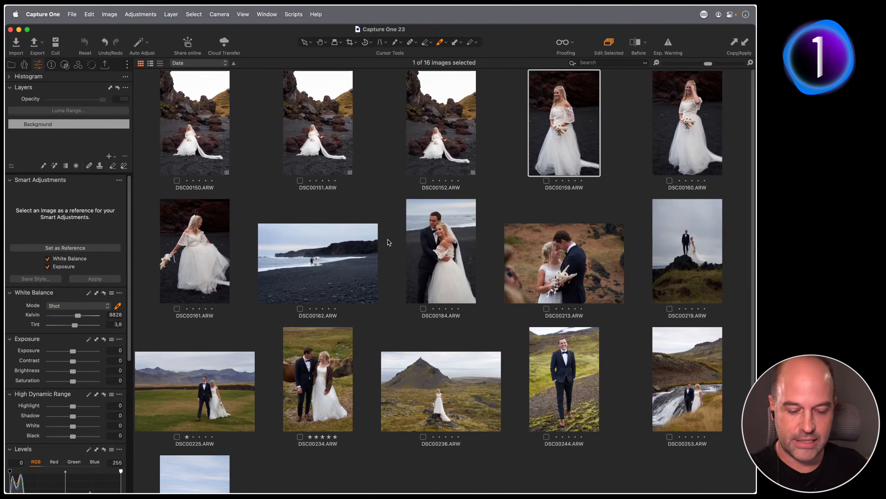
left_click(195, 256, "shift")
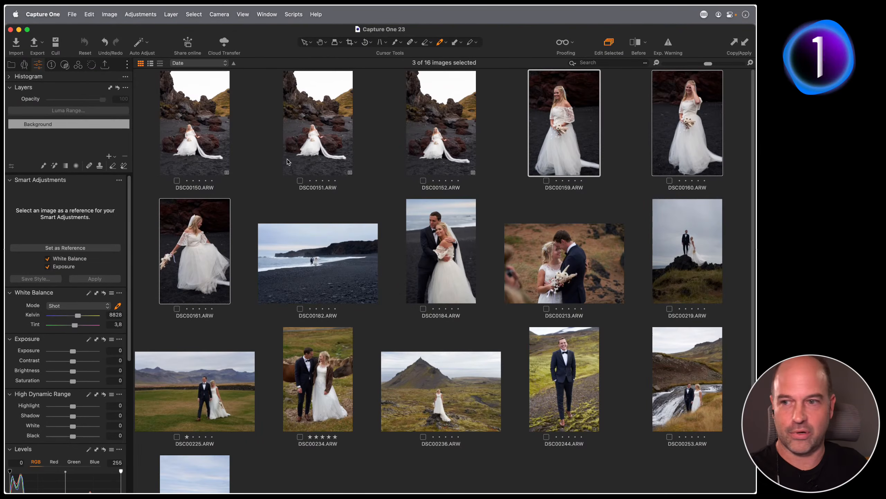
left_click(338, 238)
key("super+a")
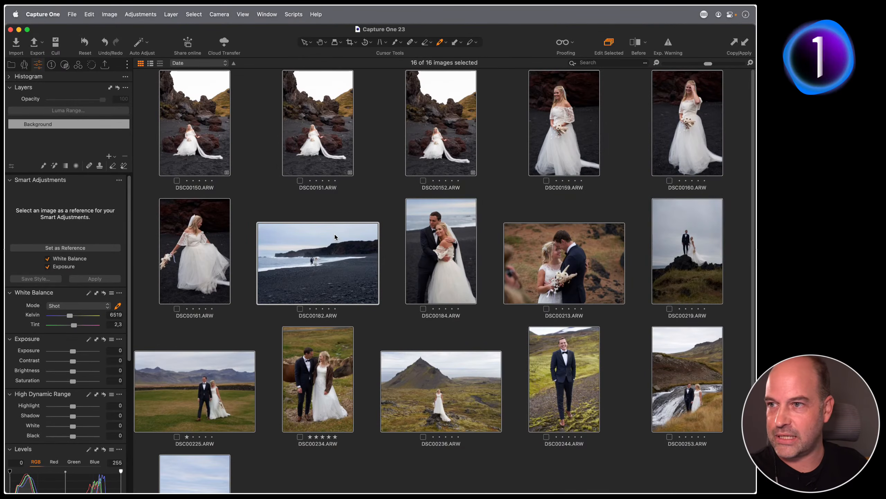
key("super+d")
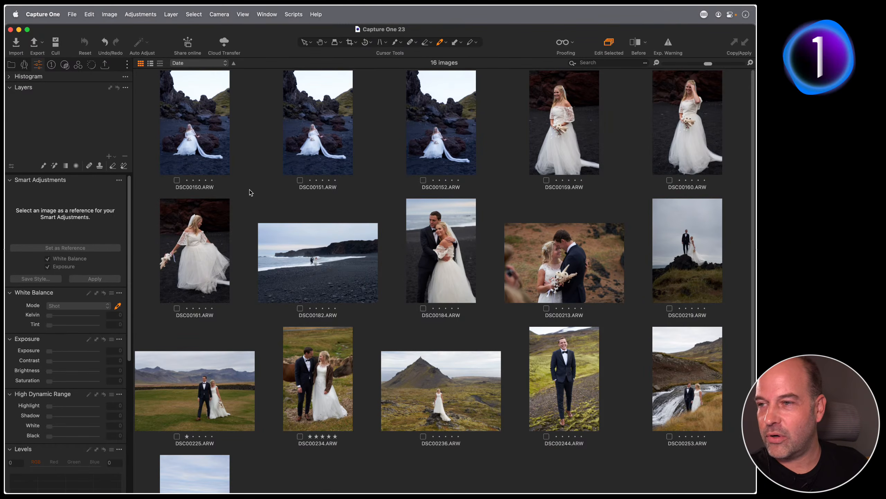
Open DSC00150 large, compare the six bride photos DSC00150–DSC00161, then show DSC00150 alone
left_click(220, 189)
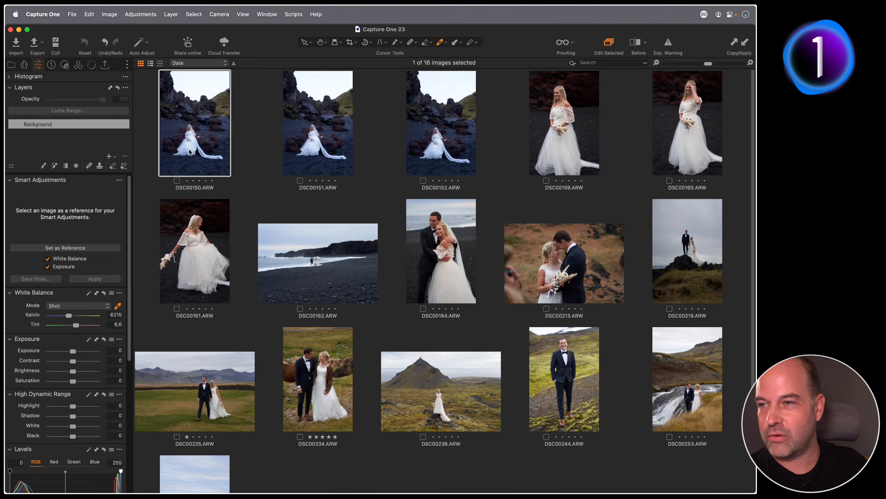
double_click(230, 192)
key("alt+super+v")
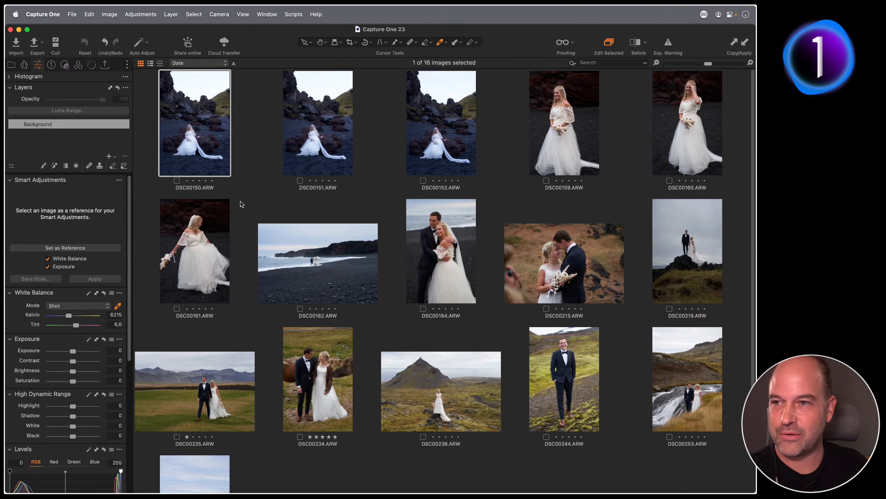
left_click(223, 290, "shift")
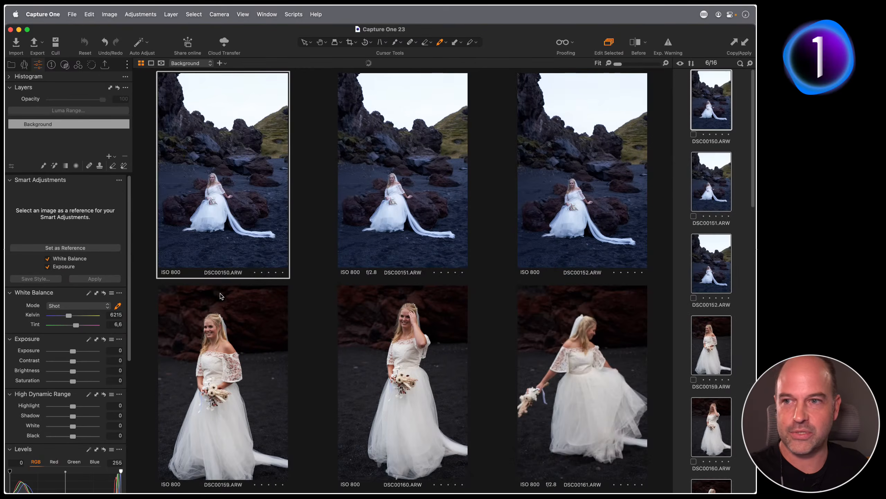
key("alt+super+v")
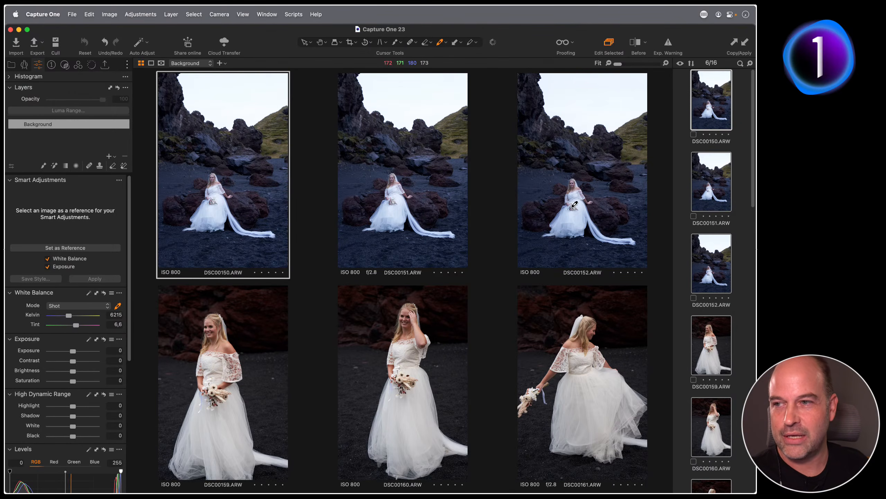
left_click(679, 239)
left_click(706, 112)
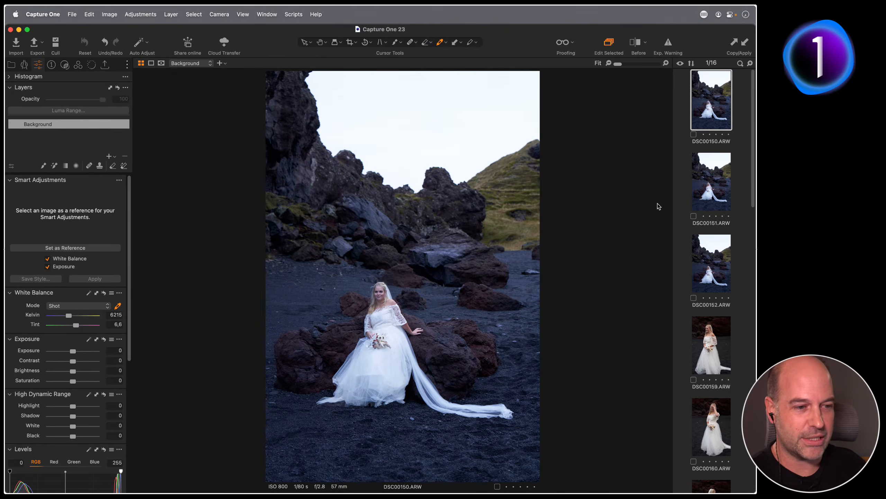
Warm DSC00150 to 9820 K, tint 3.7 by sampling the white dress, and raise exposure to 0.49
left_click(118, 306)
left_click(395, 356)
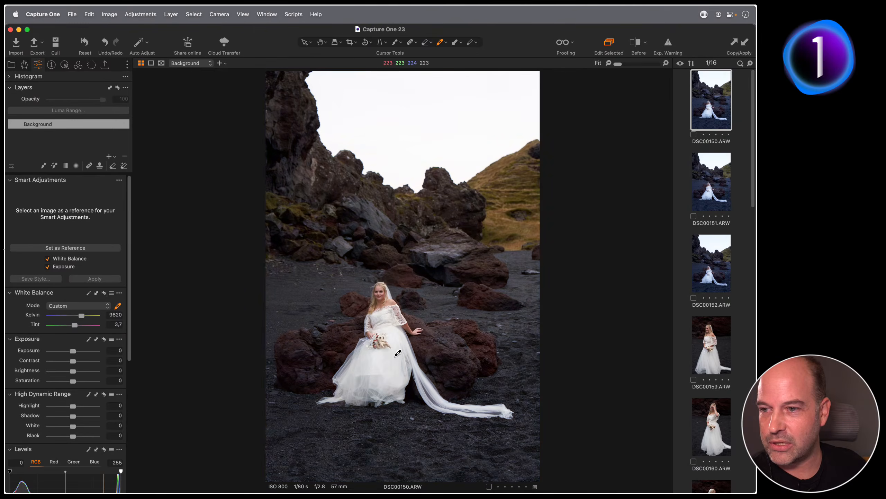
left_click_drag(72, 351, 76, 351)
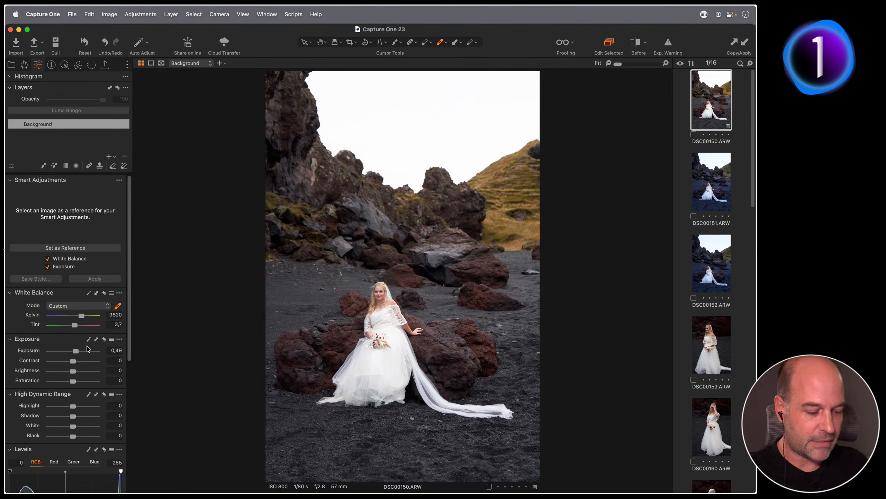
Launch Mousepose from Spotlight and toggle its screen-dimming highlight on and off
key("super+space")
type("mouse")
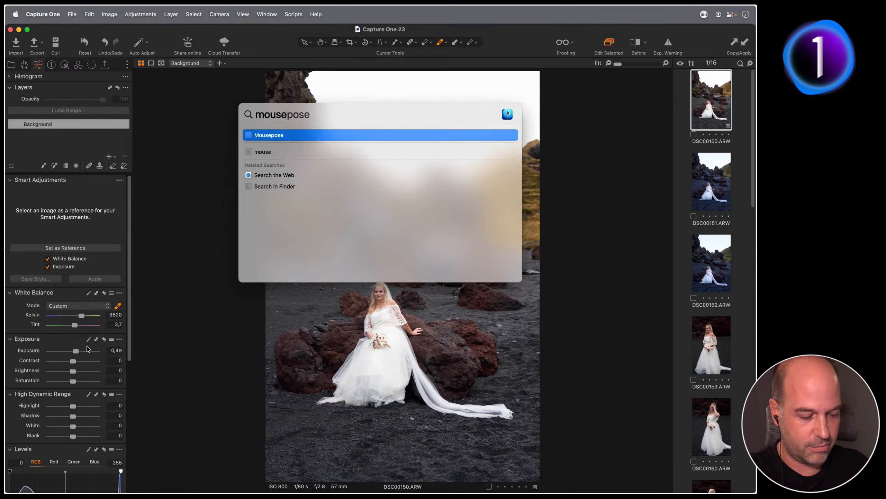
key("Return")
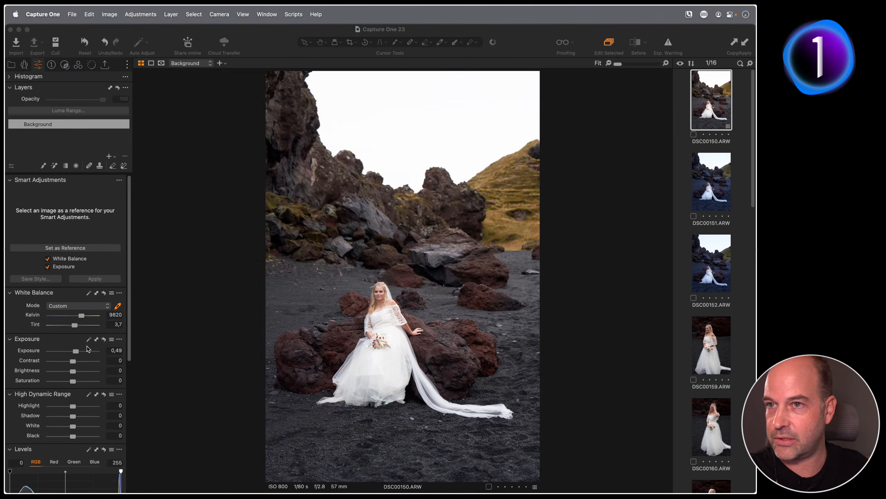
key("F1")
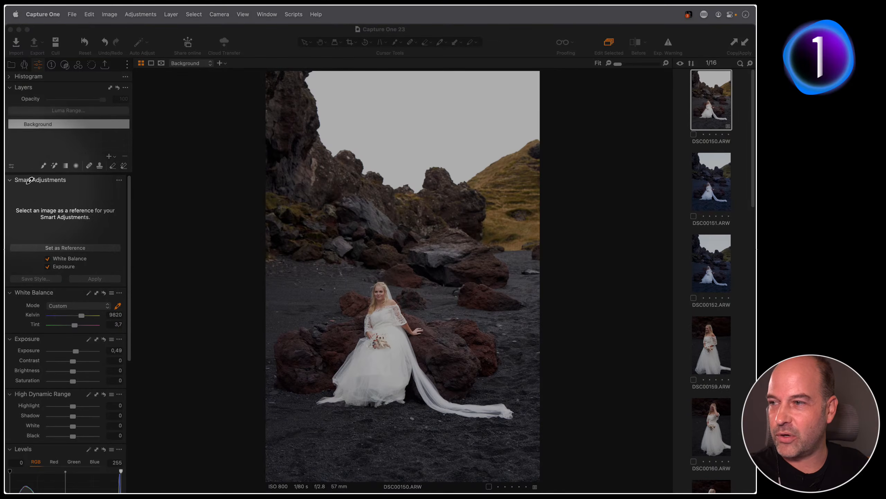
key("F1")
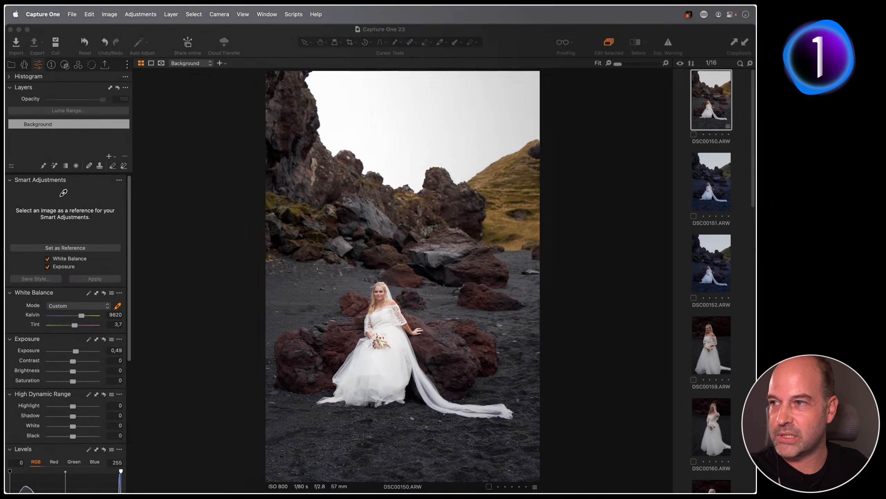
left_click(63, 193)
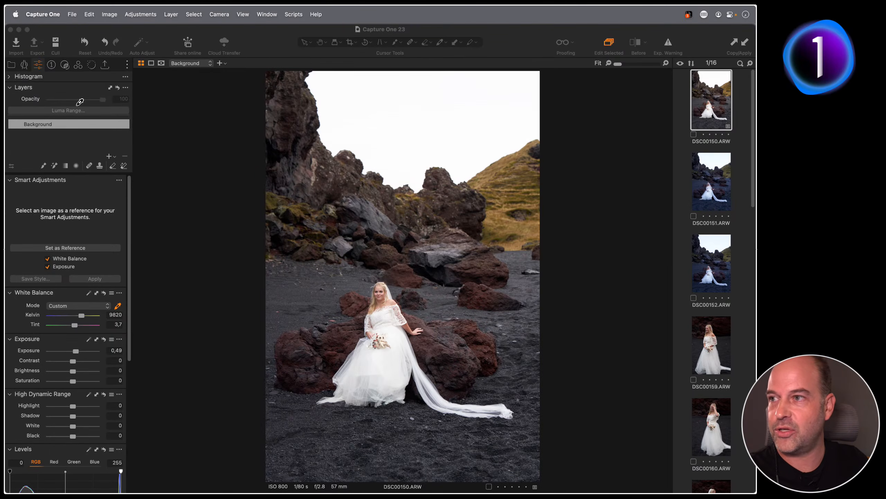
right_click(41, 61)
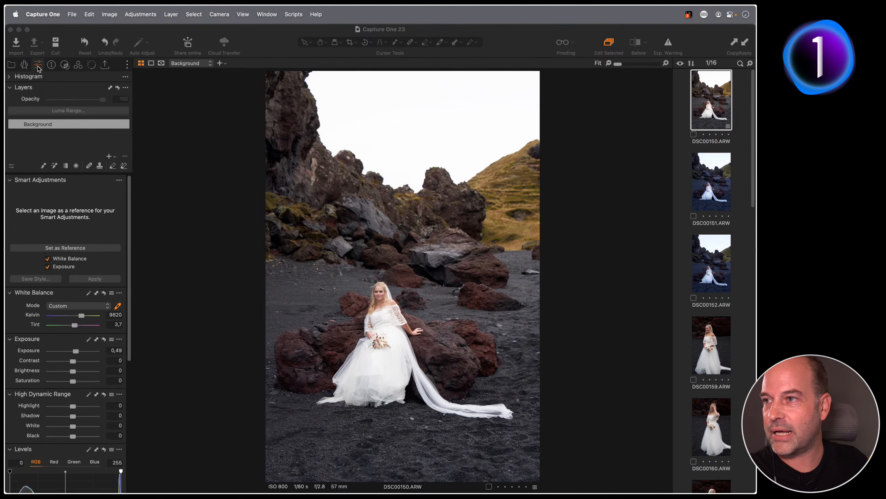
mouse_move(54, 71)
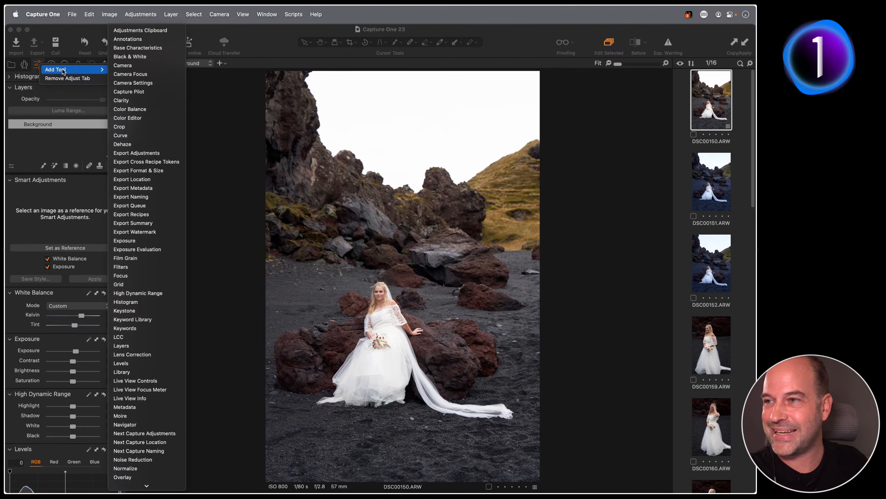
scroll(152, 454, "down", 3)
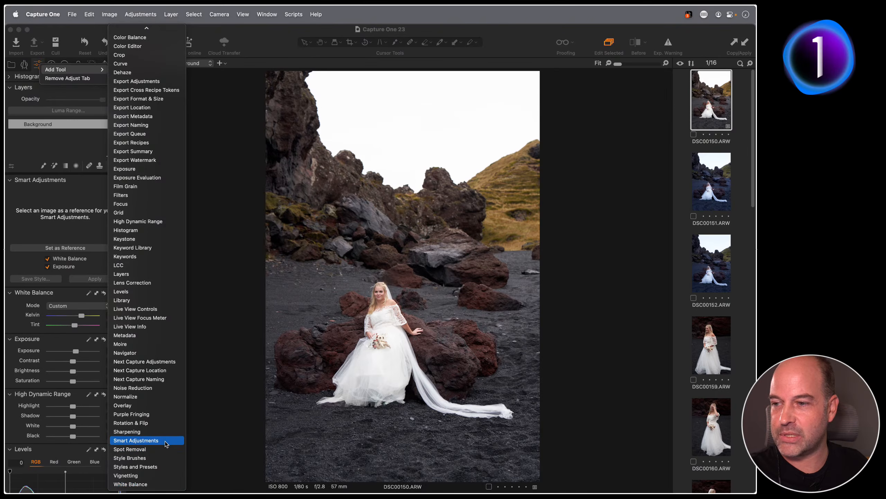
left_click(220, 430)
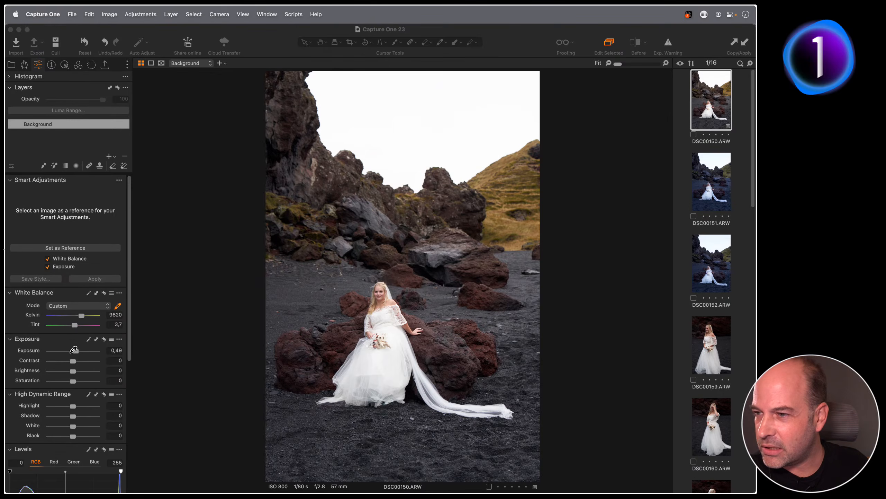
Raise DSC00150's exposure to 0.58 and make it the Smart Adjustments reference
left_click_drag(74, 350, 77, 350)
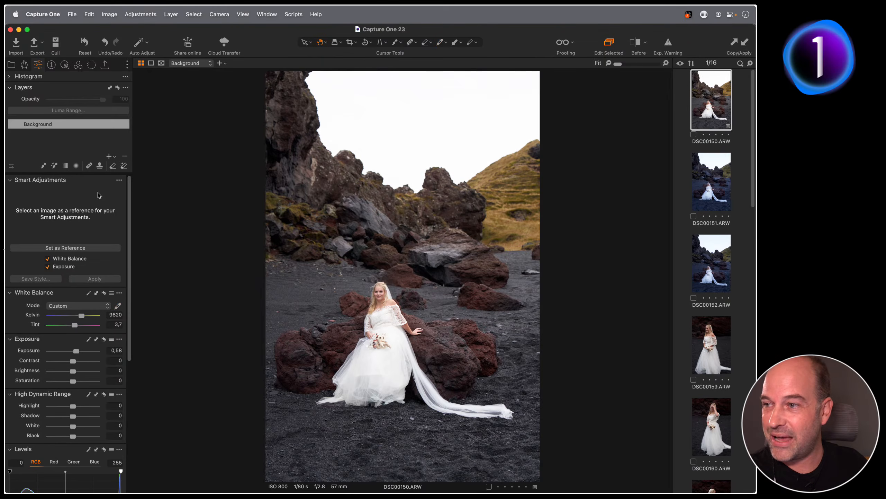
left_click(68, 248)
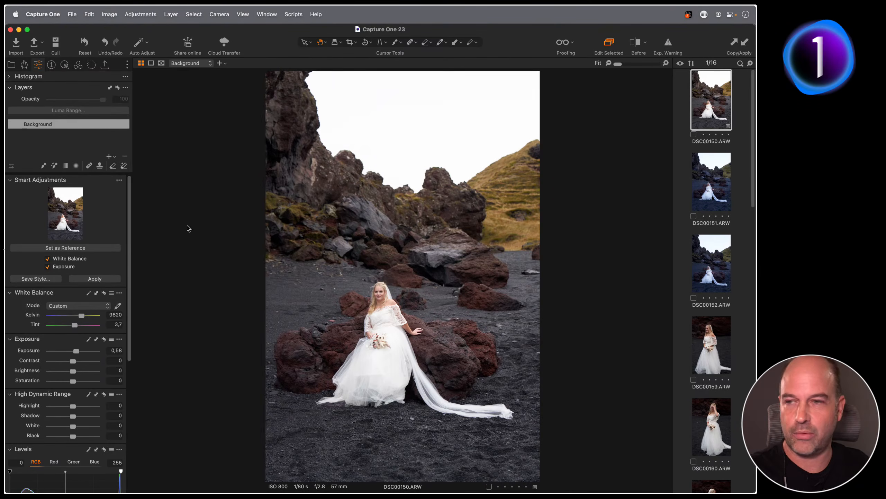
Select DSC00151 through DSC00161 in the grid and show the five photos side by side
key("ctrl+super+v")
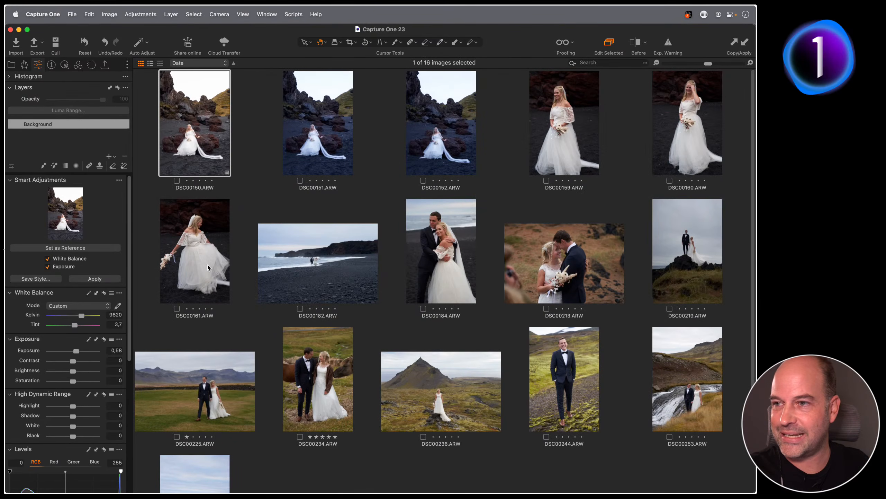
left_click(294, 153)
left_click(227, 271, "shift")
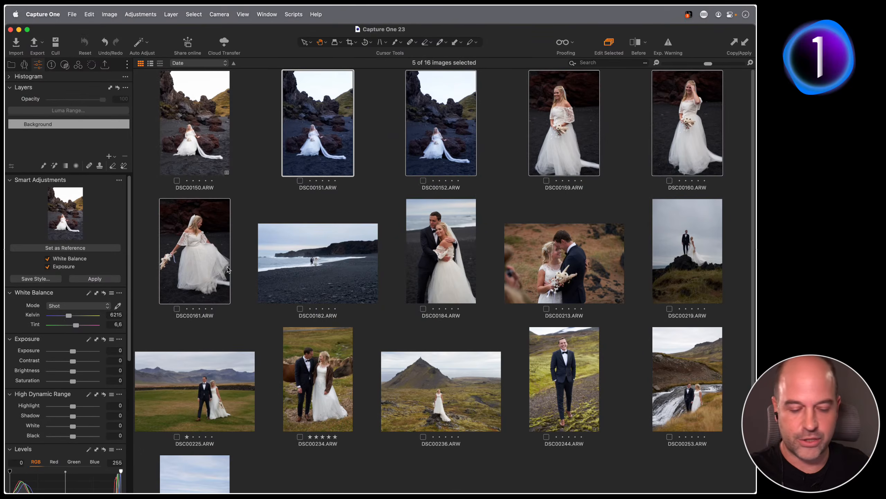
key("ctrl+super+v")
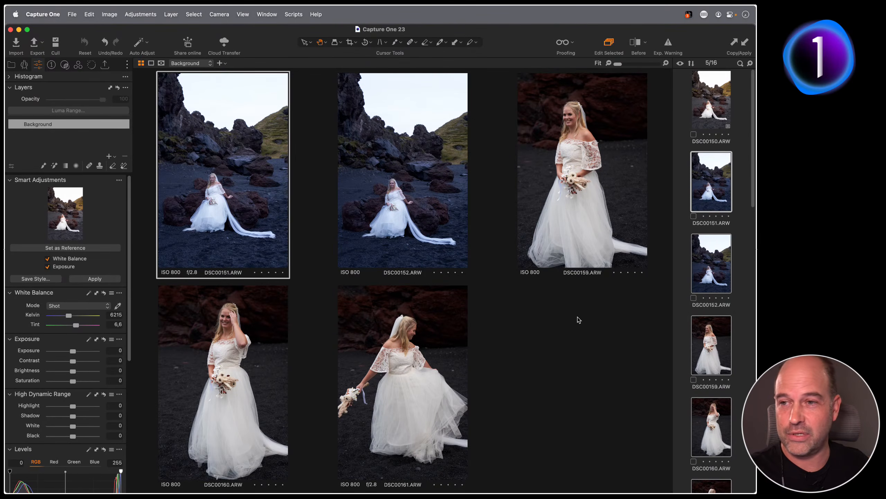
Apply Smart Adjustments to the five photos and compare the matched values on DSC00151 and DSC00152
left_click(95, 279)
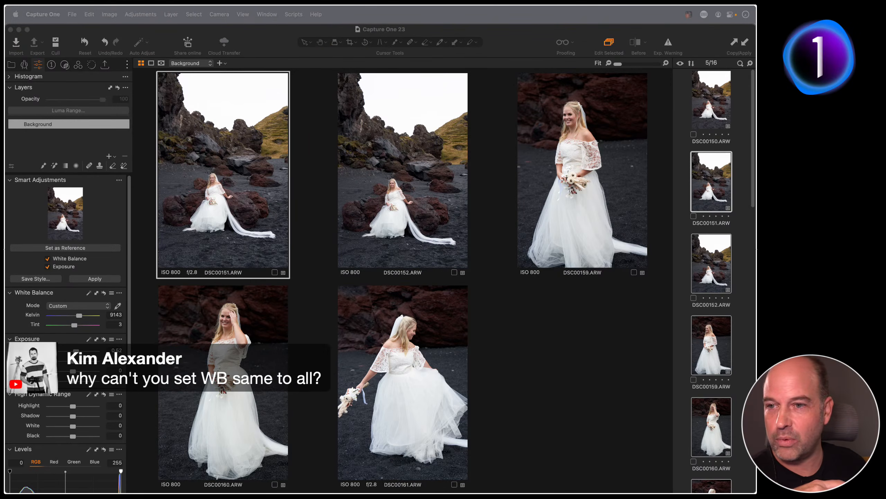
left_click(413, 217)
left_click(388, 205)
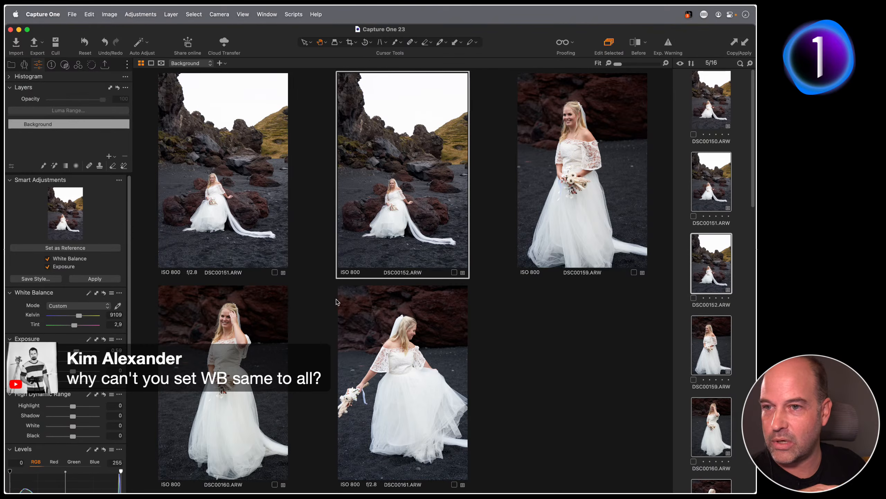
key("Left")
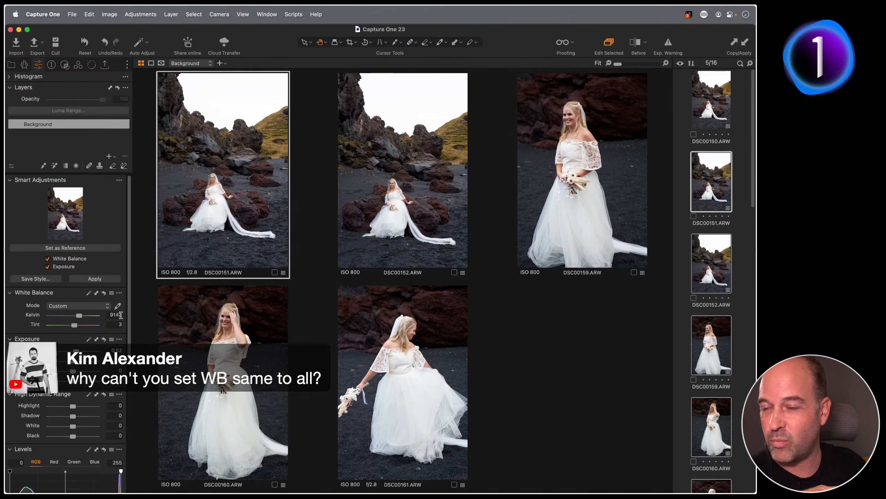
left_click(391, 243)
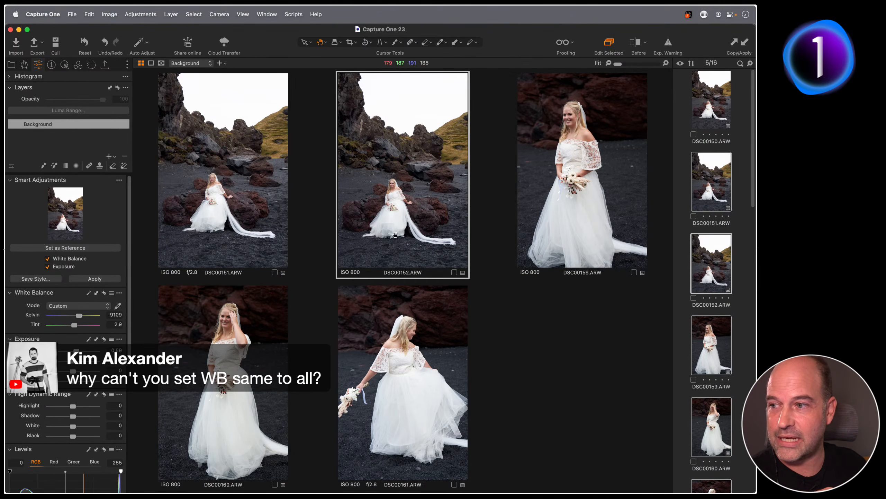
key("Left")
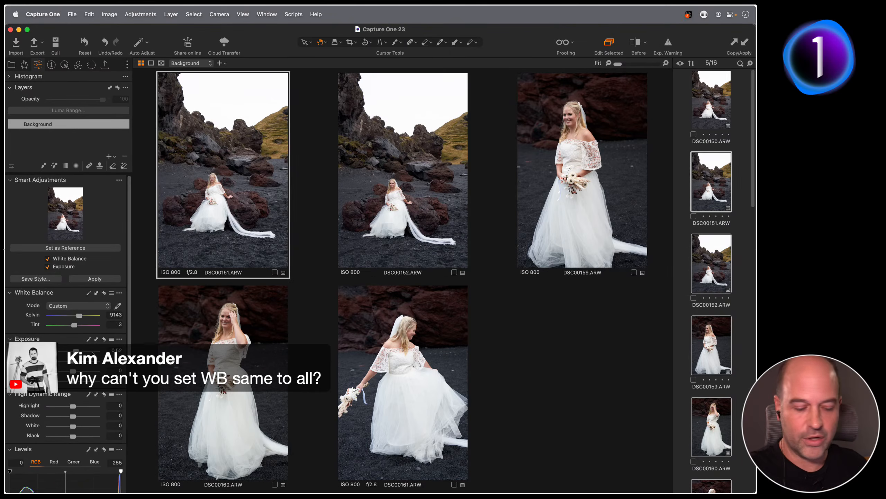
key("Right")
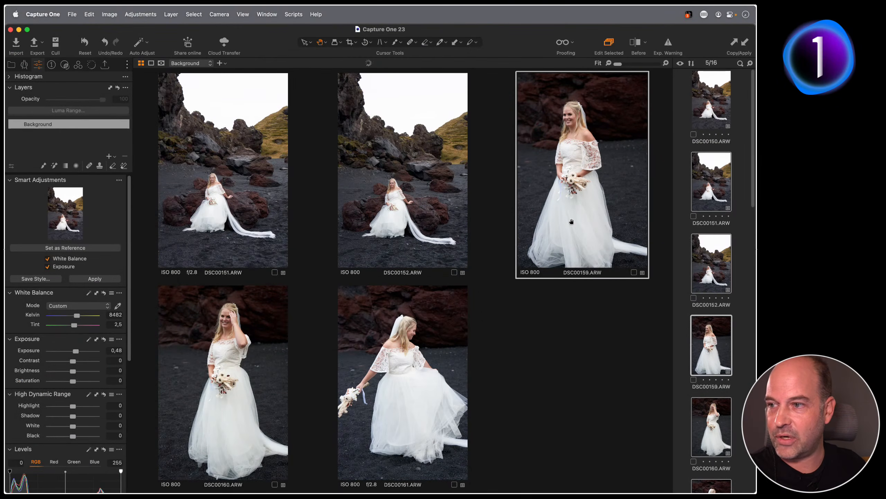
Check the matched white balance and exposure on DSC00159, DSC00160 and DSC00161, then deselect them
left_click(572, 222)
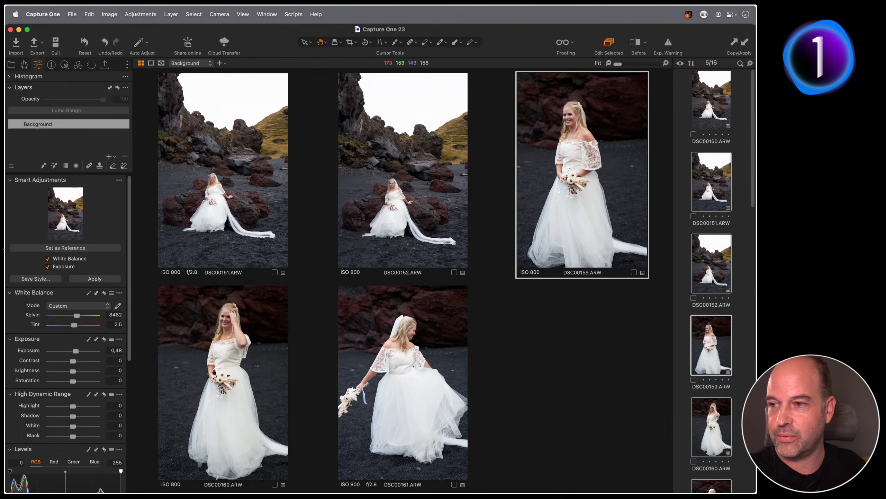
left_click(215, 372)
left_click(363, 367)
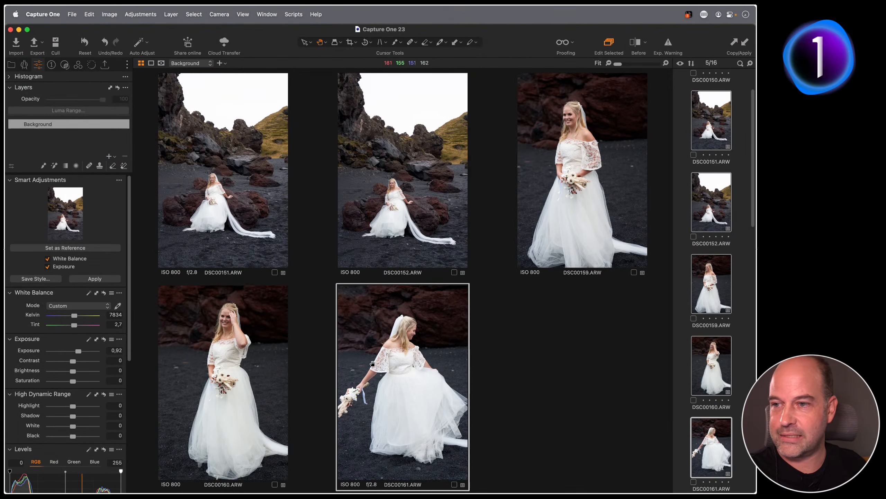
left_click(256, 373)
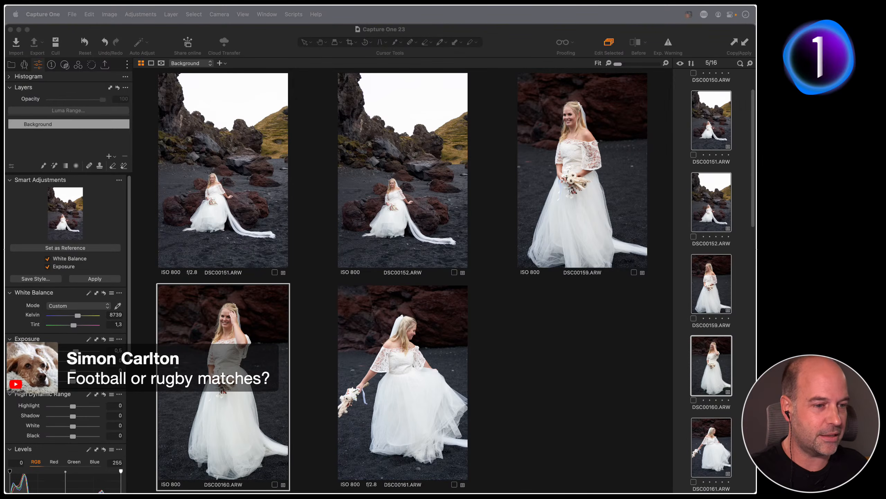
left_click(683, 337)
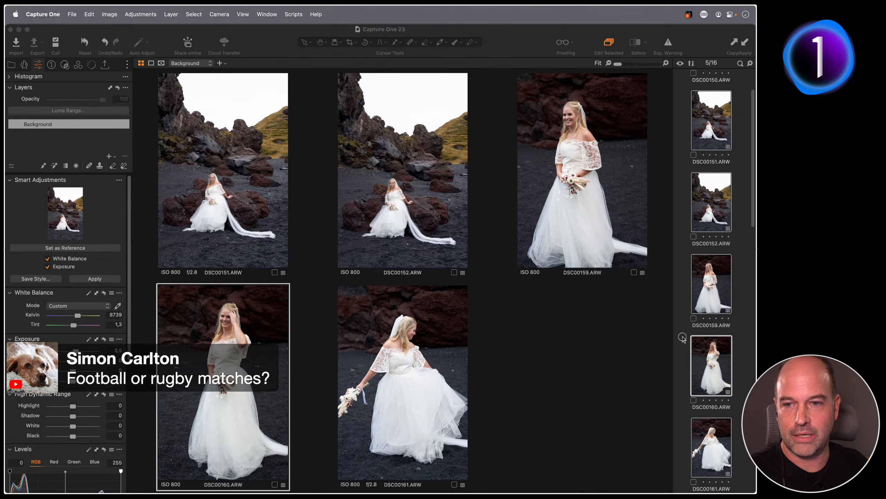
left_click(686, 338)
Select the nine couple photos DSC00184 through DSC00258 and view them together
key("g")
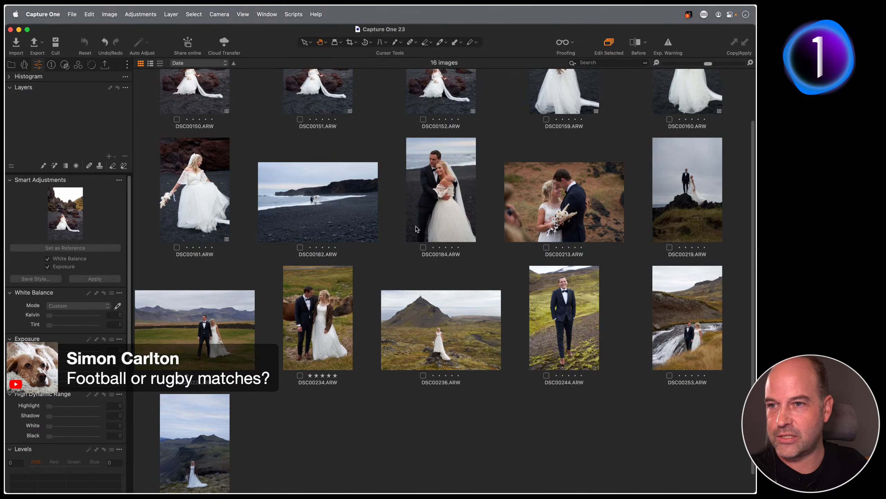
left_click(458, 212)
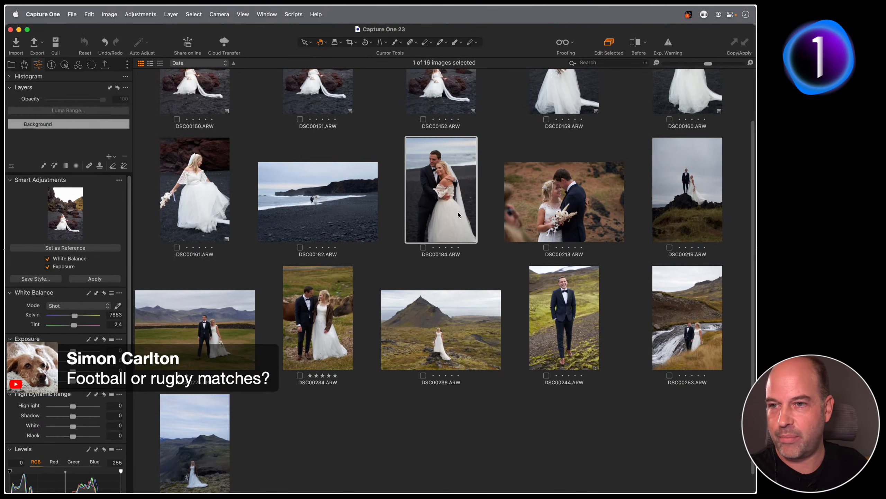
left_click(217, 423, "shift")
key("g")
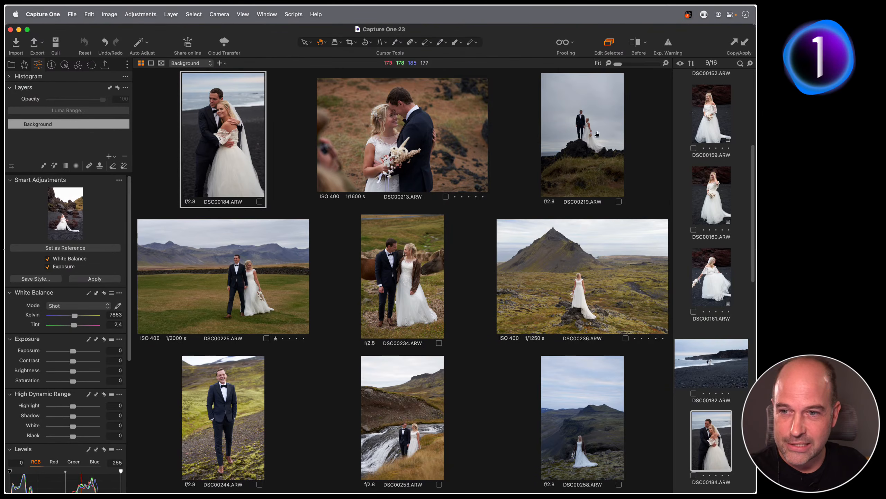
Clear the selection, open DSC00184 alone, then reselect the nine photos through DSC00258
left_click(691, 327)
scroll(711, 336, "down", 2)
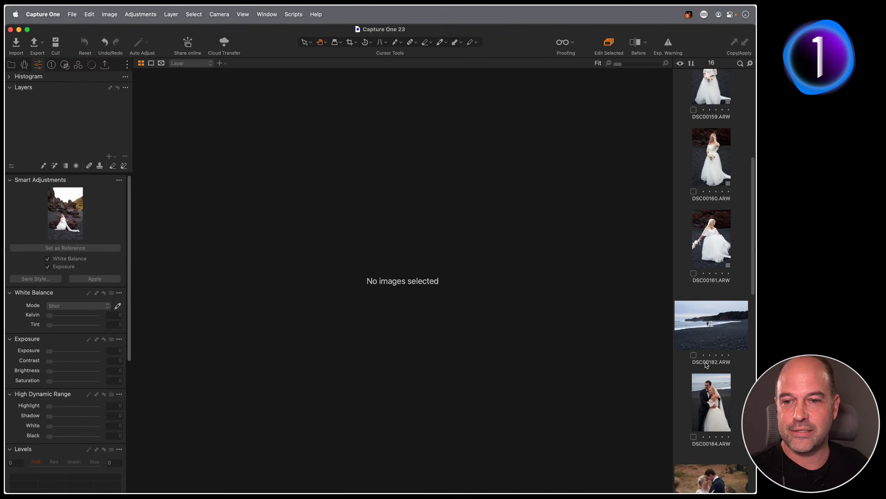
left_click(703, 386)
scroll(698, 346, "down", 10)
scroll(697, 347, "down", 8)
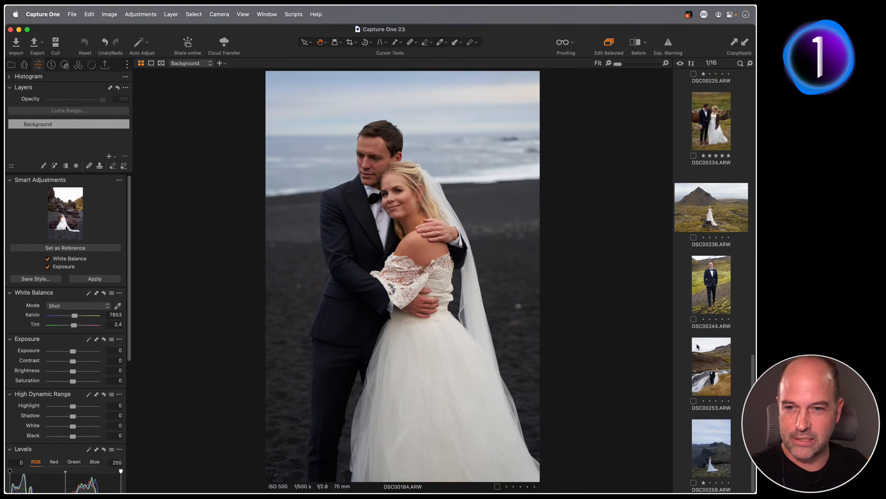
left_click(708, 434, "shift")
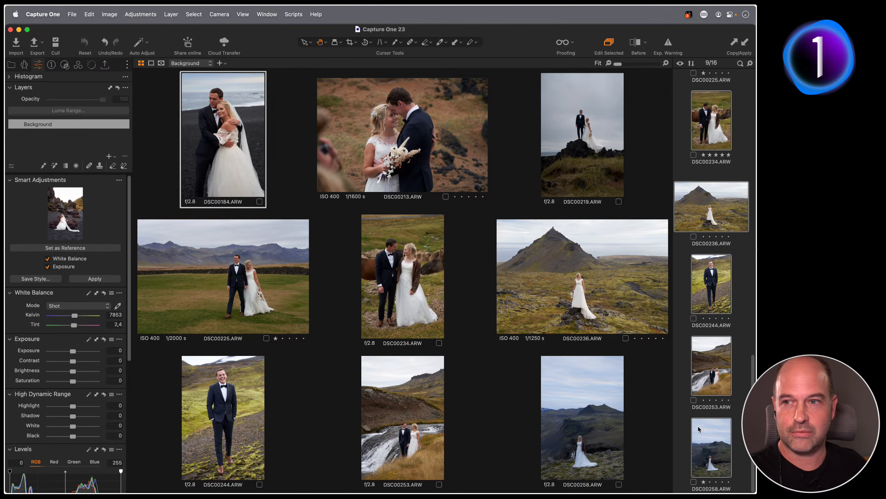
Apply the BEYOND FILM F200 - II style from Custom Styles to the nine couple photos
left_click(65, 66)
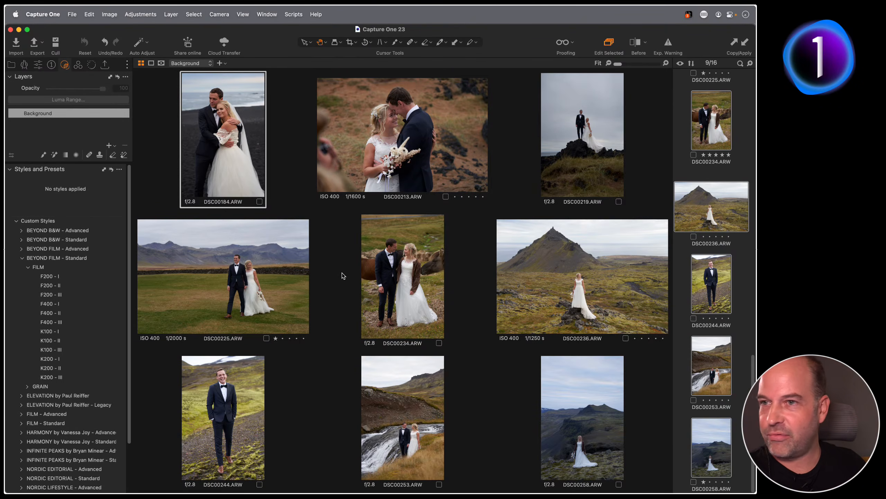
left_click(88, 286)
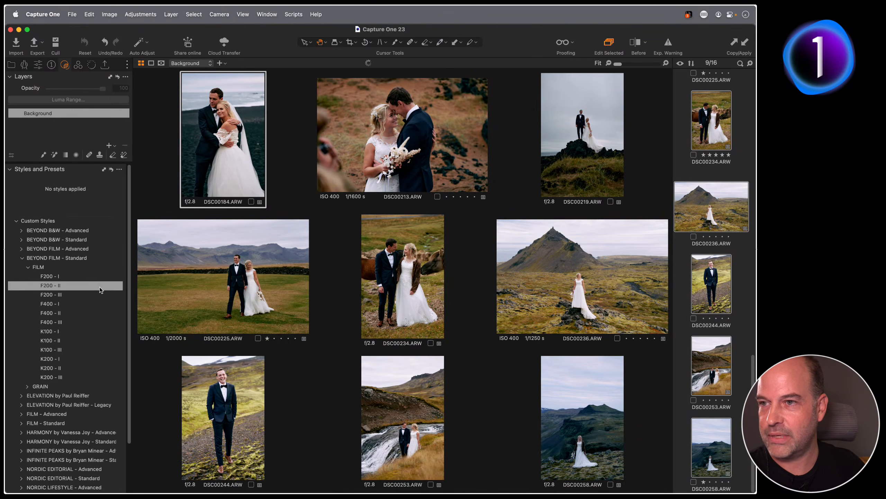
left_click(72, 288)
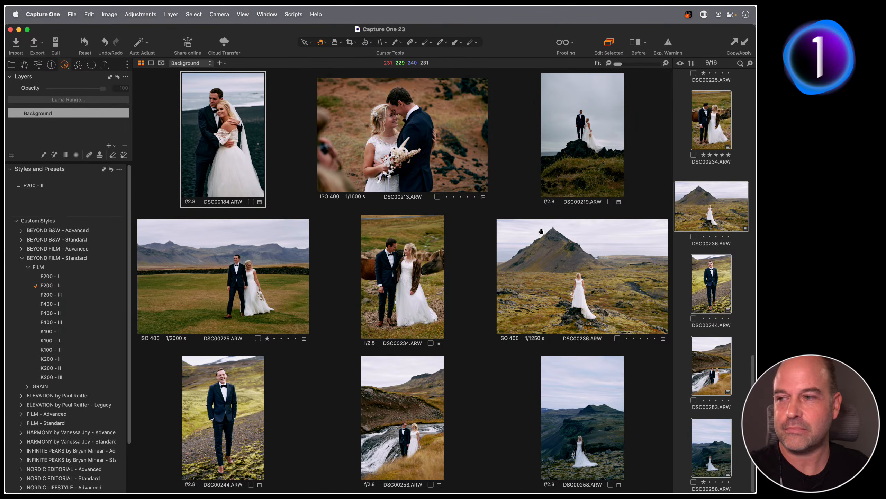
Remove the F200 - II style from the nine photos and apply it to DSC00184 alone
left_click(85, 286)
left_click(683, 264)
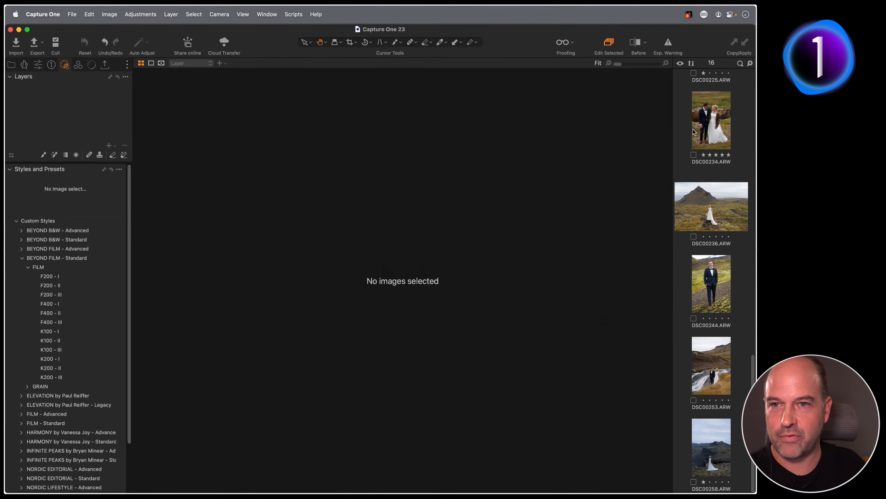
scroll(703, 138, "up", 3)
scroll(704, 138, "up", 6)
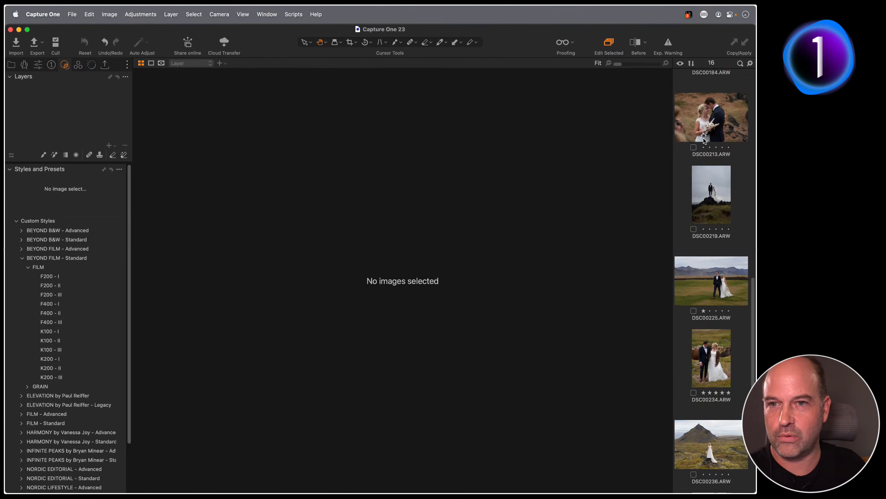
scroll(702, 125, "up", 2)
left_click(709, 171)
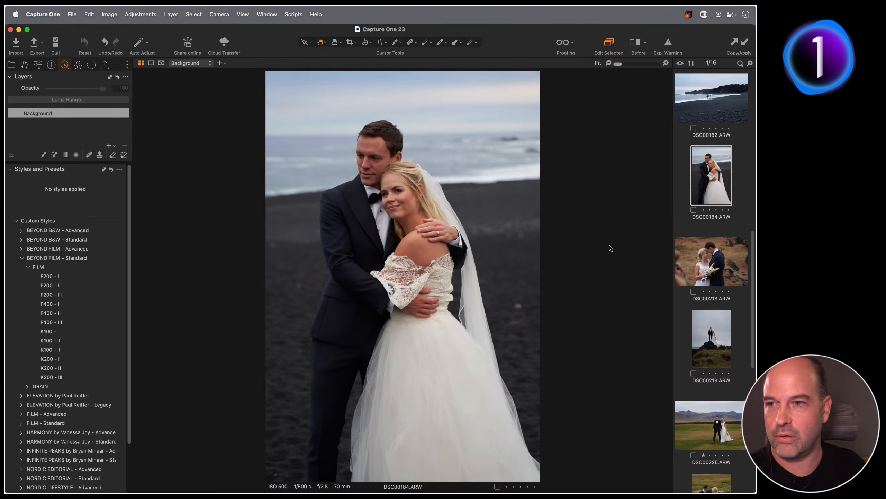
left_click(99, 286)
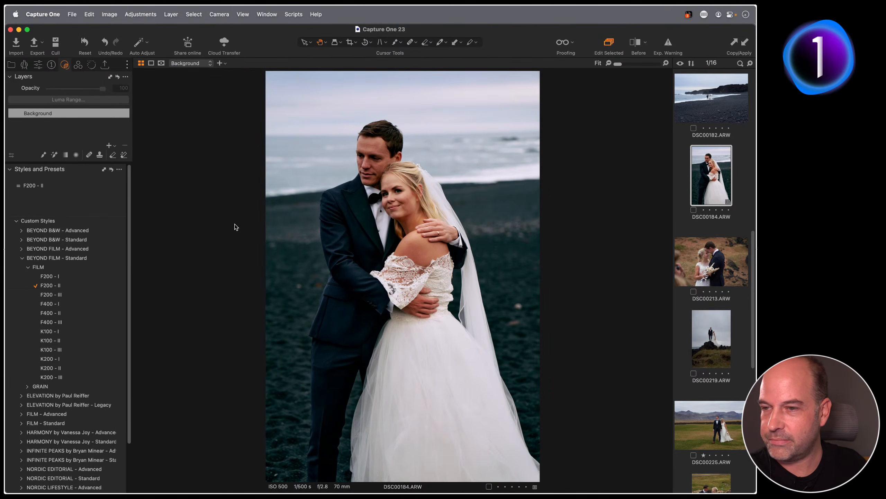
Raise DSC00184's exposure to 0.39, warm it to 8054 K, and set it as reference
left_click(37, 65)
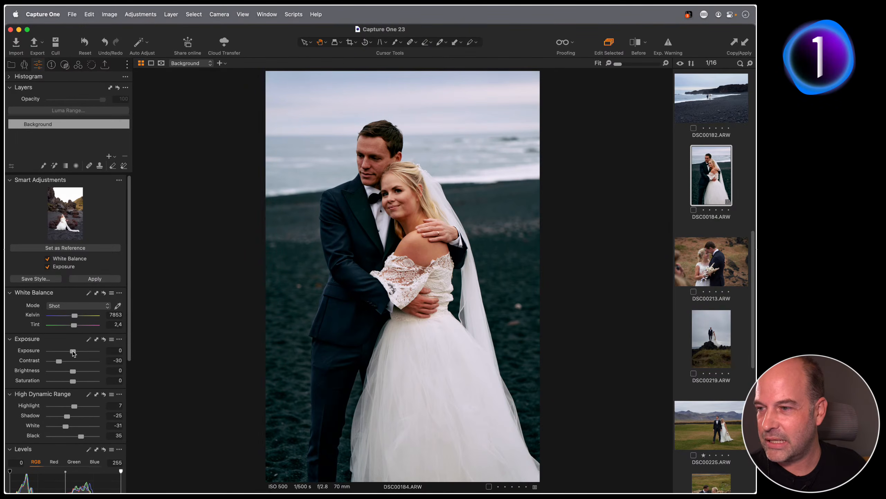
left_click_drag(73, 350, 75, 352)
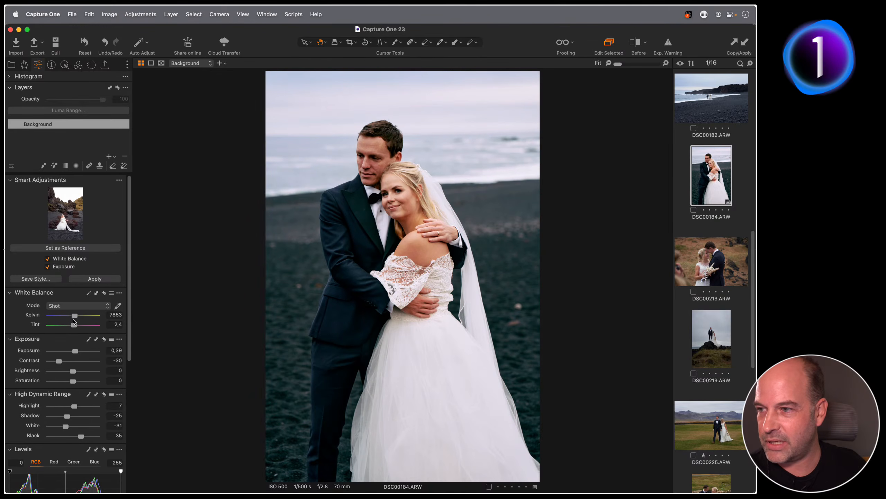
left_click_drag(74, 318, 85, 324)
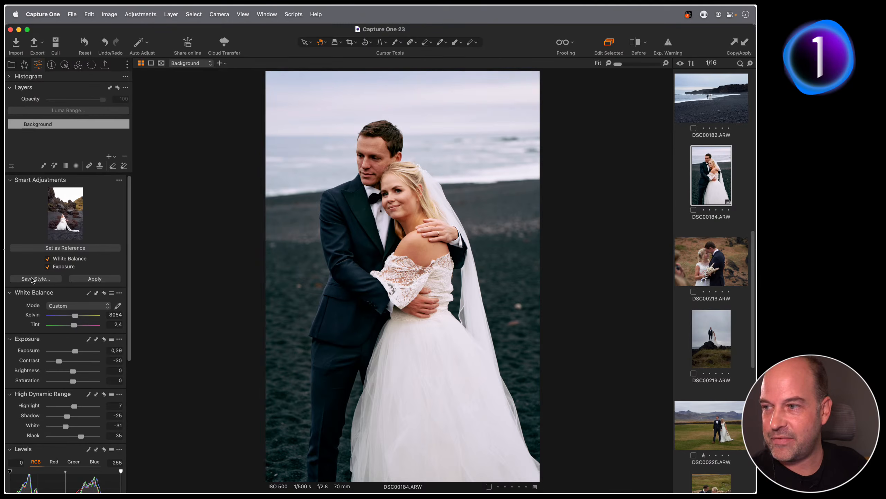
left_click(32, 249)
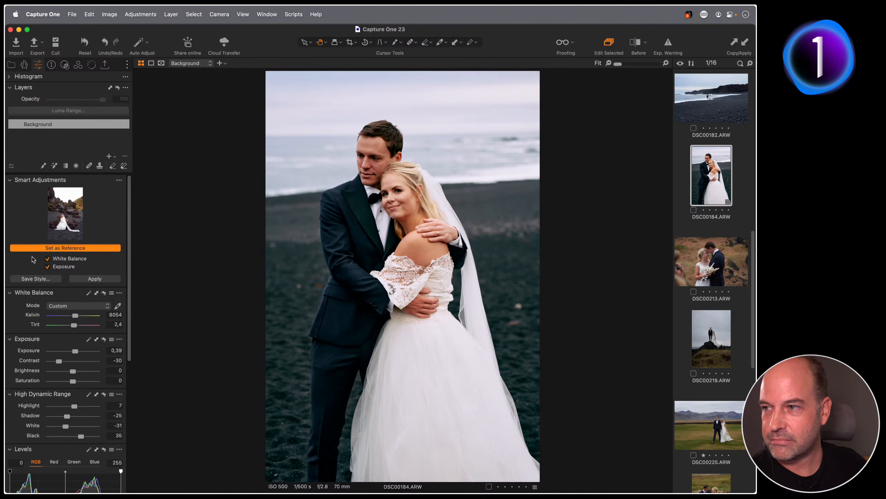
Save the current adjustments as style 'F200 - II SMART.costyle' in BEYOND FILM - Standard > FILM
left_click(28, 279)
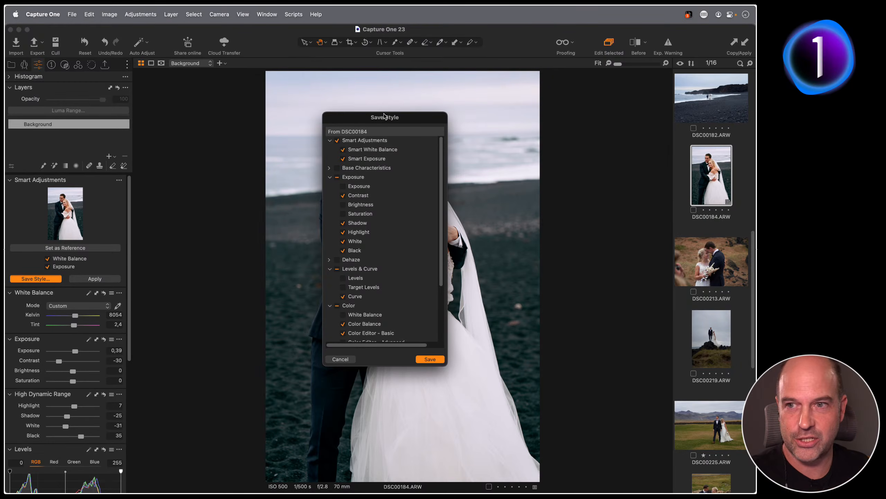
left_click(433, 359)
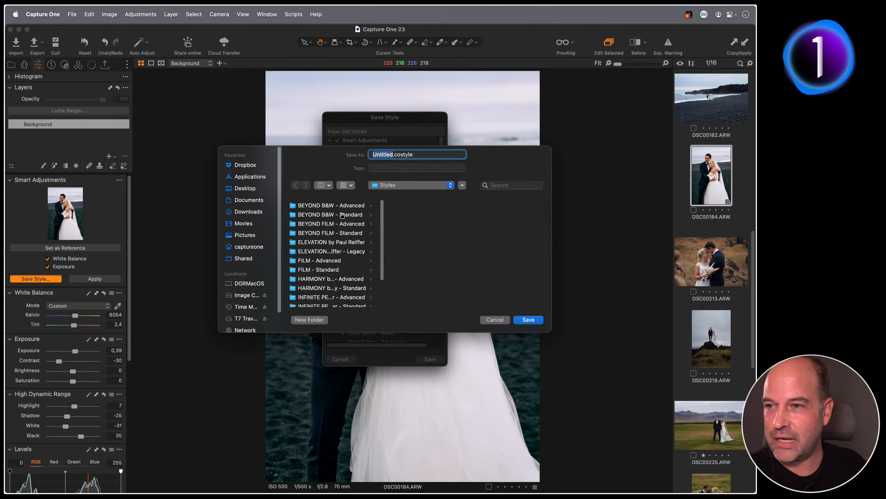
left_click(324, 233)
left_click(408, 207)
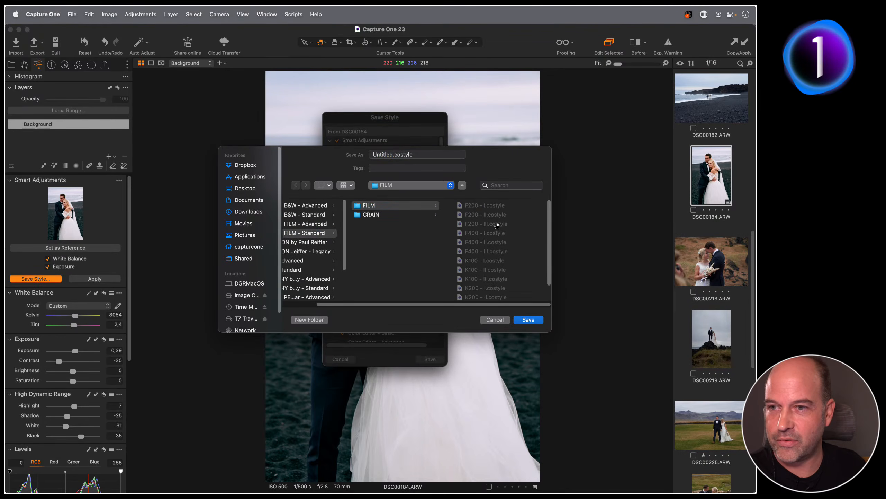
left_click(471, 207)
left_click(393, 154)
type("II")
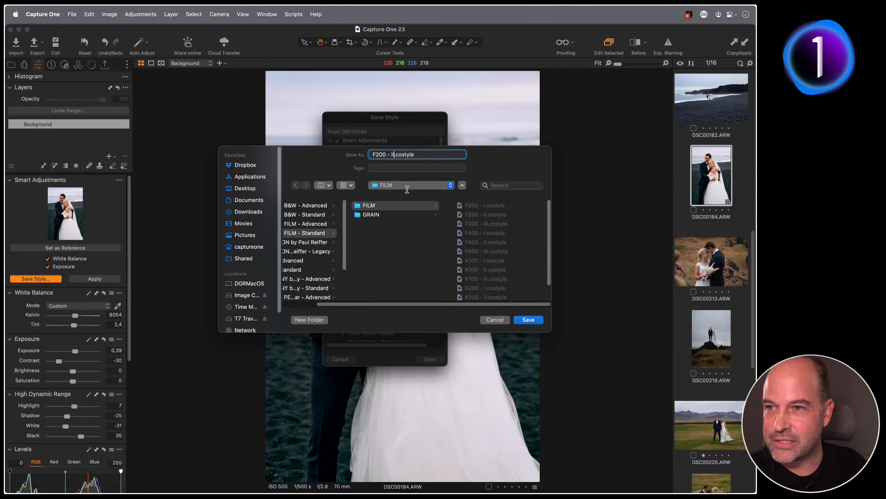
type(" SMART")
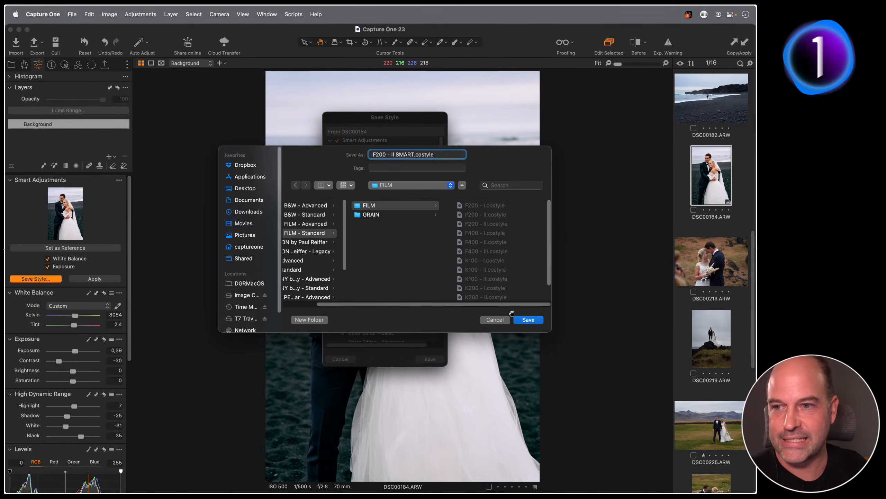
left_click(528, 320)
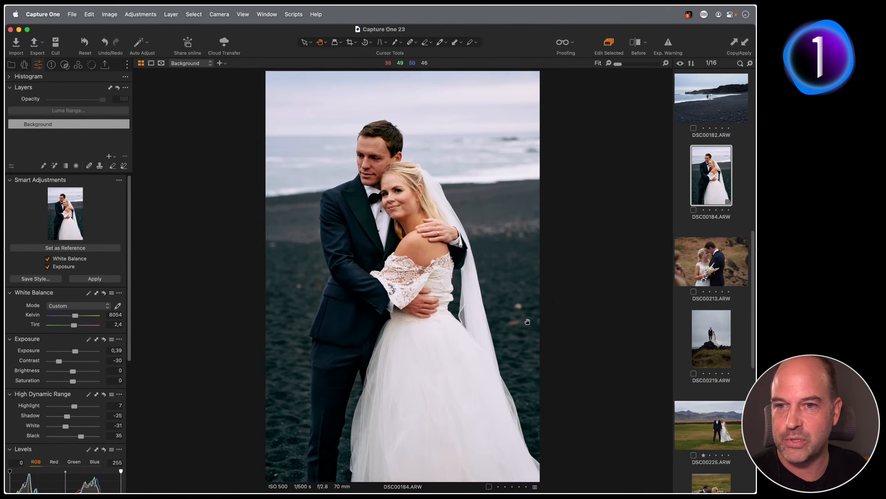
Select photos DSC00213 through DSC00258 and apply F200 - II SMART from Custom Styles > BEYOND FILM - Standard > FILM
left_click(711, 266)
scroll(709, 283, "down", 10)
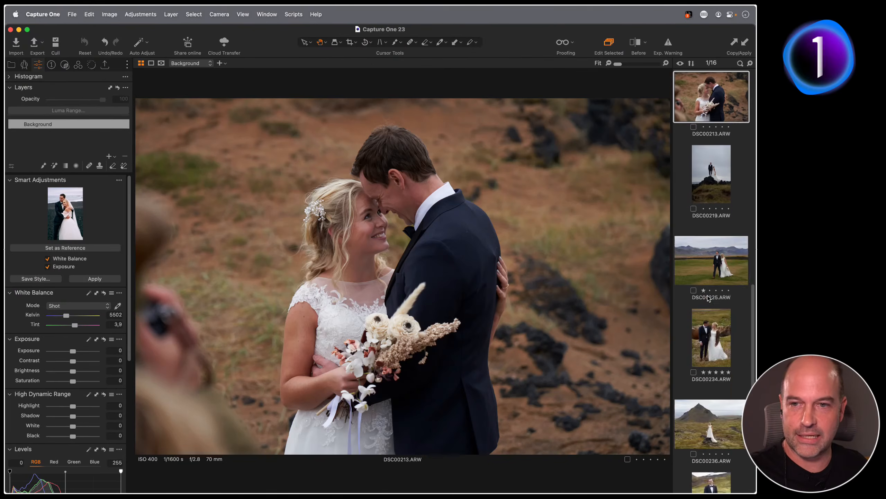
left_click(714, 443, "shift")
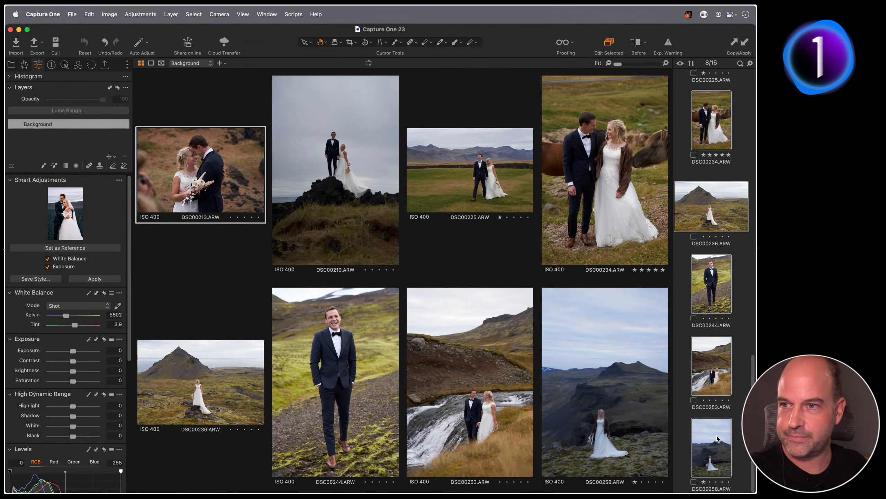
left_click(65, 65)
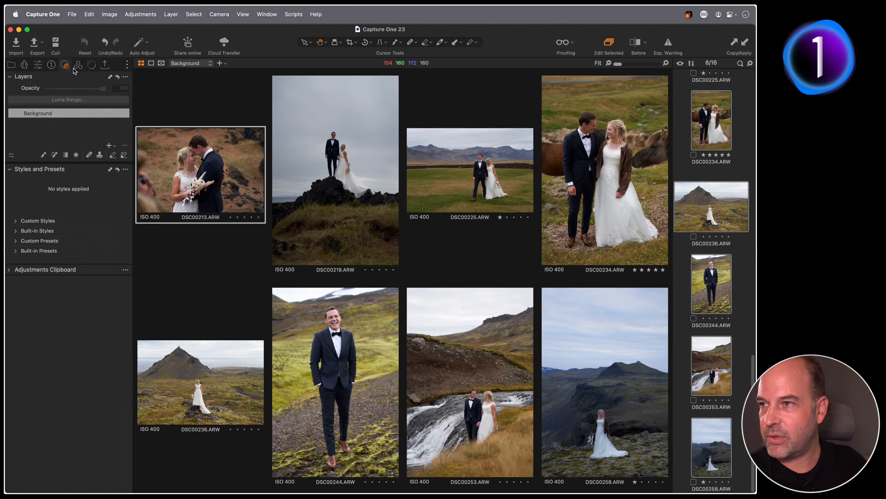
left_click(18, 220)
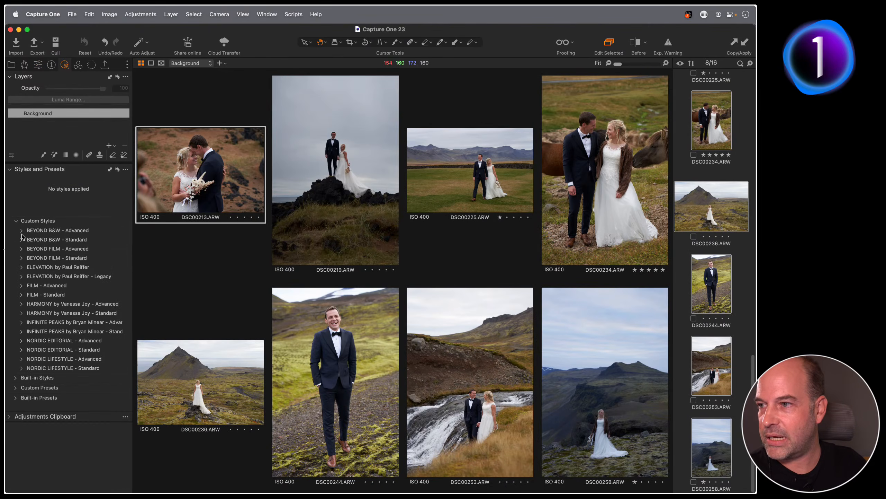
left_click(21, 257)
left_click(28, 267)
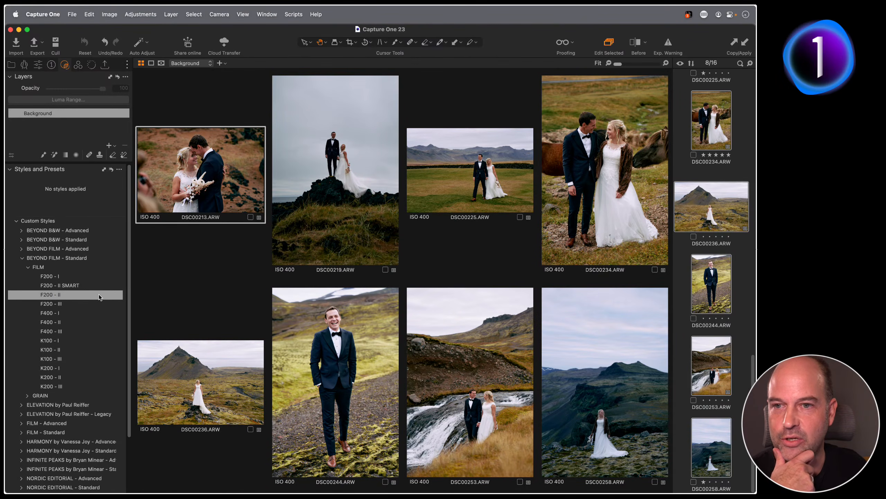
key("super+b")
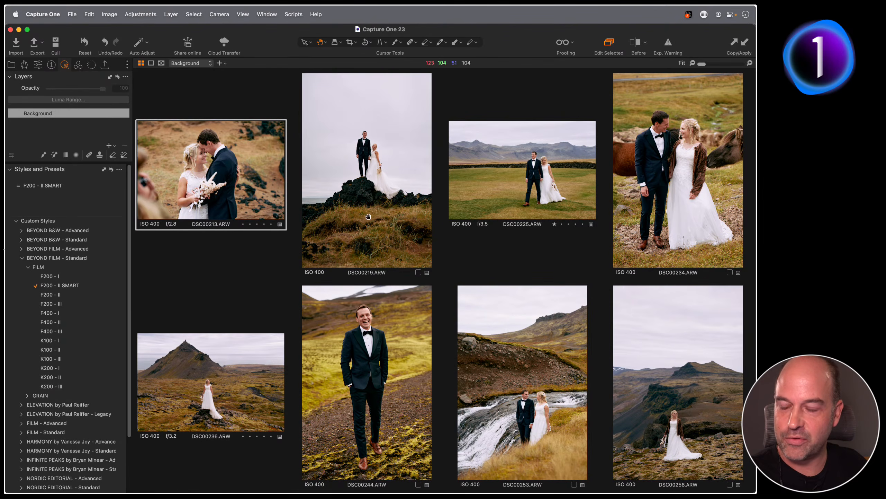
left_click(376, 192)
key("y")
mouse_move(367, 174)
left_mouse_down()
mouse_move(430, 171)
mouse_move(303, 170)
mouse_move(397, 170)
mouse_move(332, 171)
mouse_move(353, 183)
mouse_move(429, 172)
mouse_move(304, 171)
mouse_move(410, 178)
mouse_move(317, 173)
mouse_move(398, 172)
mouse_move(360, 184)
left_mouse_up()
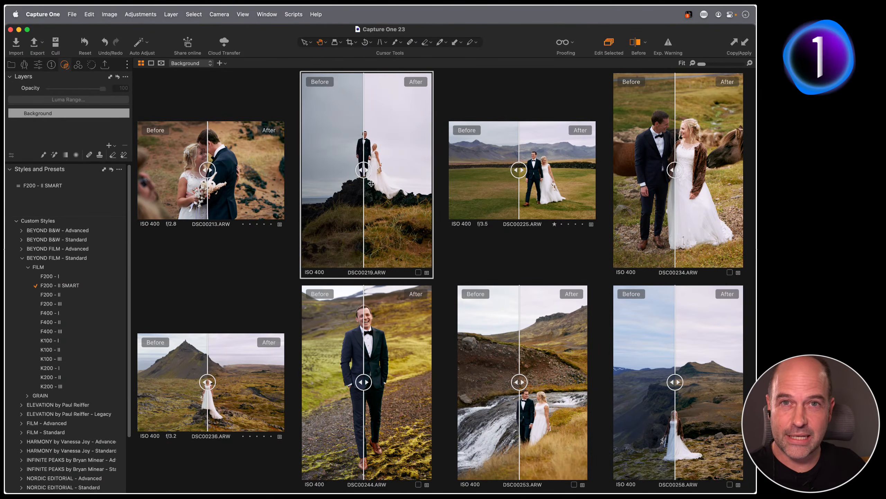
mouse_move(364, 178)
left_mouse_down()
mouse_move(359, 170)
mouse_move(367, 172)
left_mouse_up()
key("y")
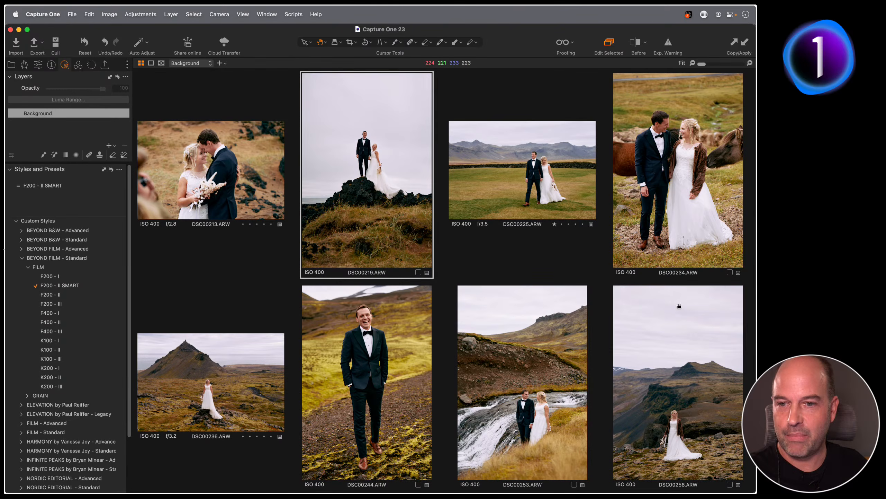
left_click(684, 386)
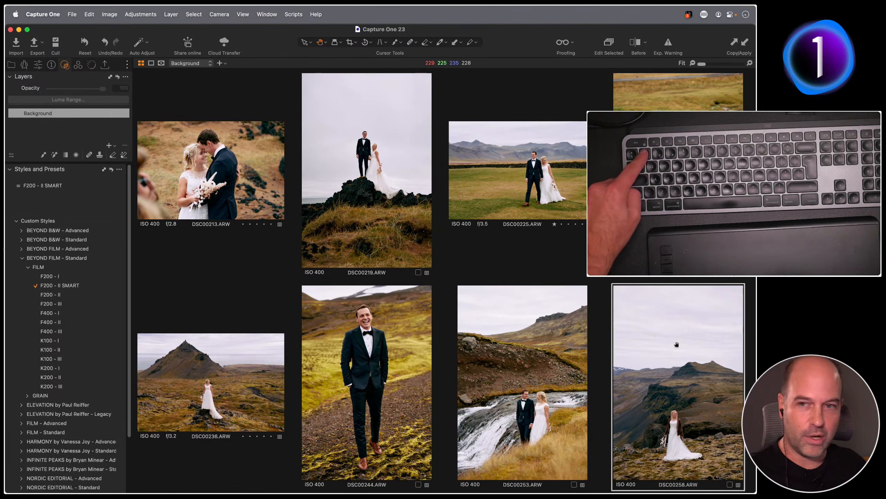
Warm DSC00258 to about 10159 K with Speed Edit, then reset the photo to remove all edits
key("1")
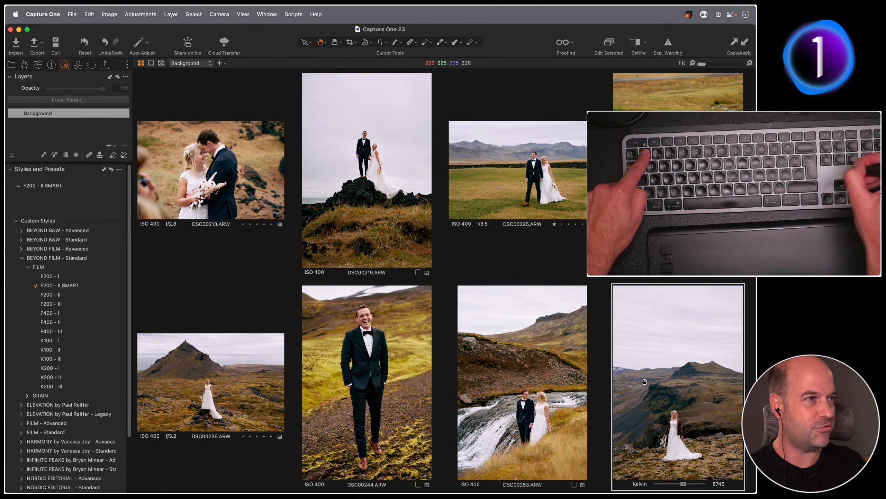
left_click_drag(673, 364, 709, 369)
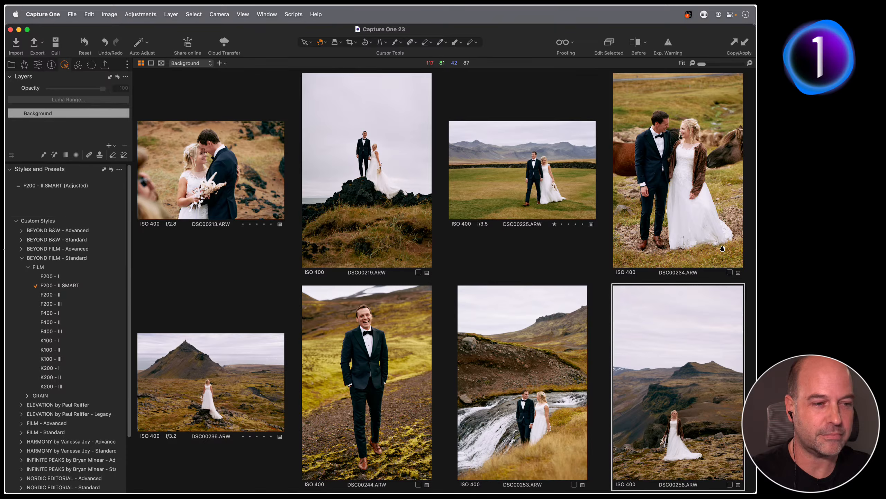
left_click(85, 44)
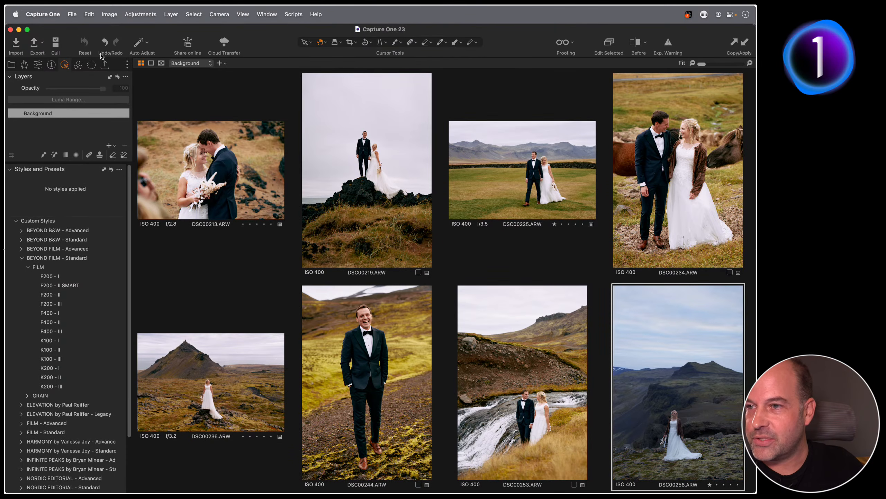
Reset all selected images, then open the Eric Ronald Smart Adjust collection and select veil image 272
left_click(609, 43)
left_click(85, 43)
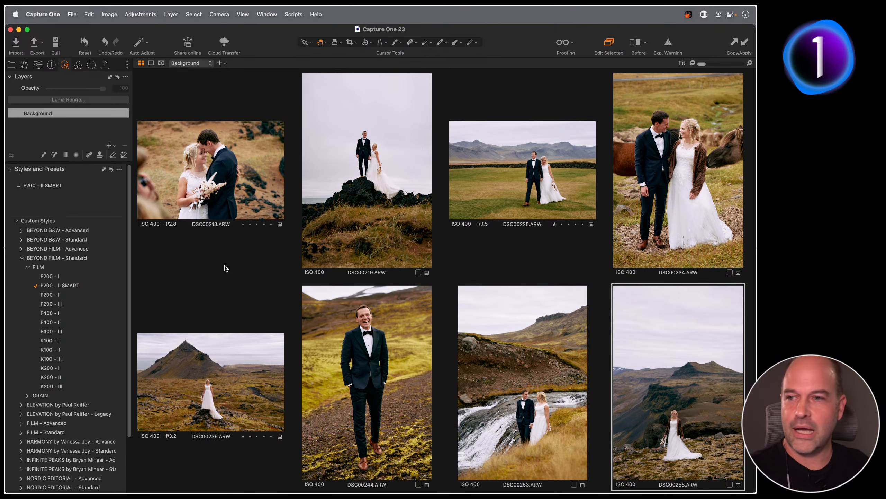
key("super+b")
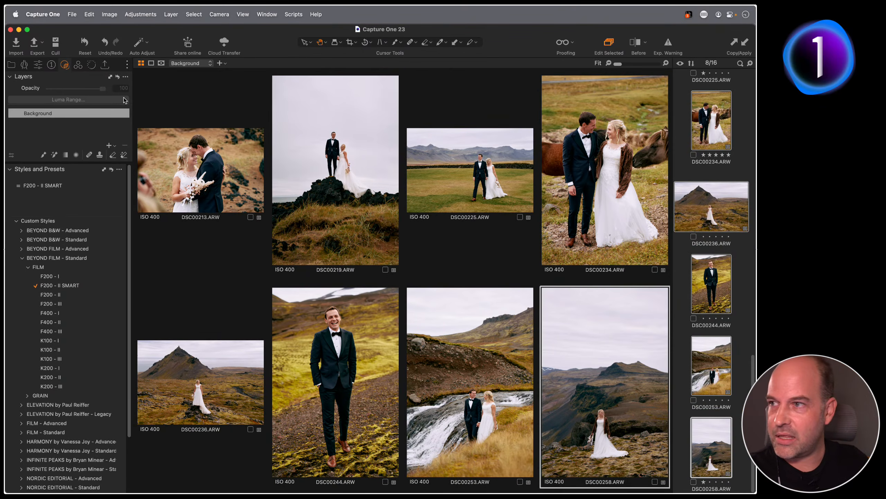
left_click(14, 64)
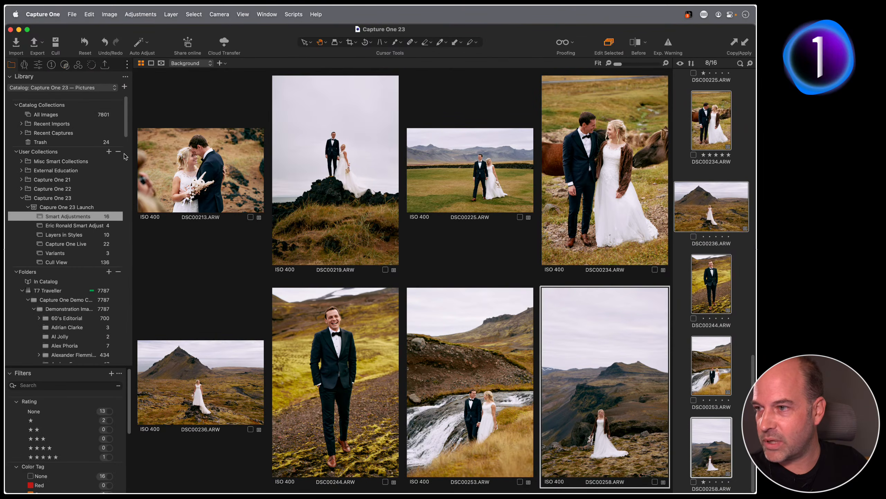
left_click(73, 226)
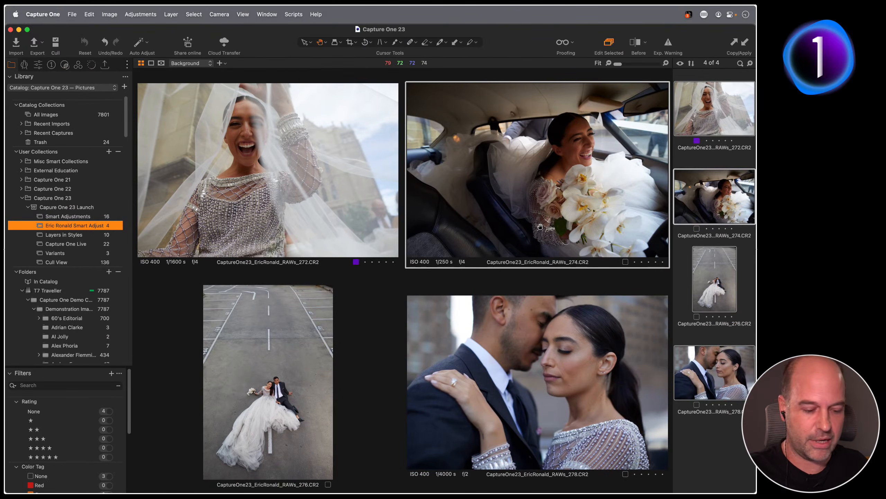
left_click(217, 111)
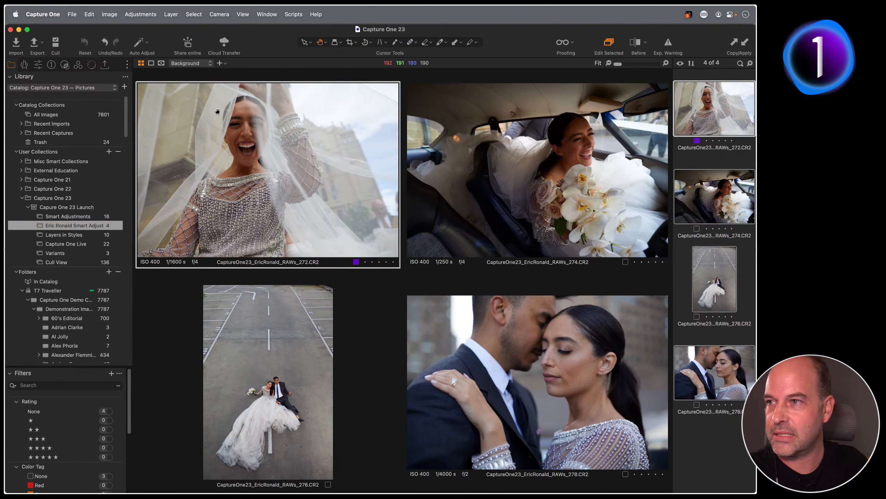
left_click(37, 65)
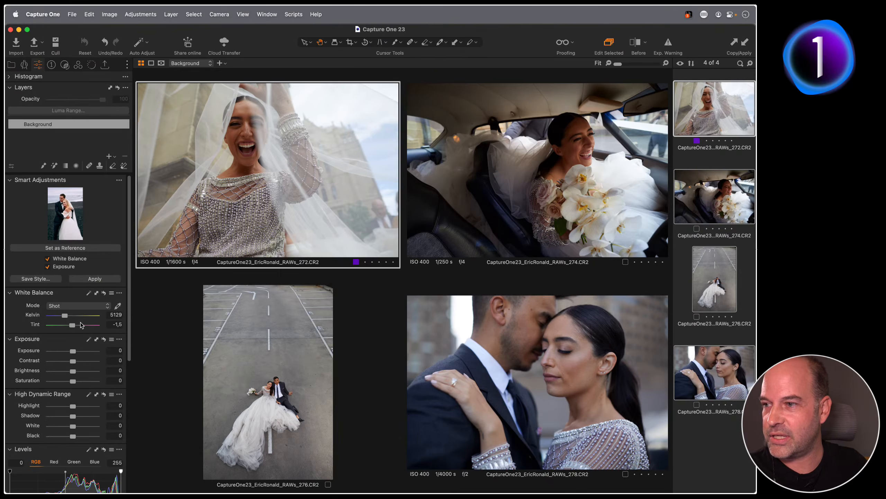
Set photo 272 to exposure 0.79 and 4693 K, make it the Smart Adjustments reference, then select 274
left_click_drag(73, 350, 76, 352)
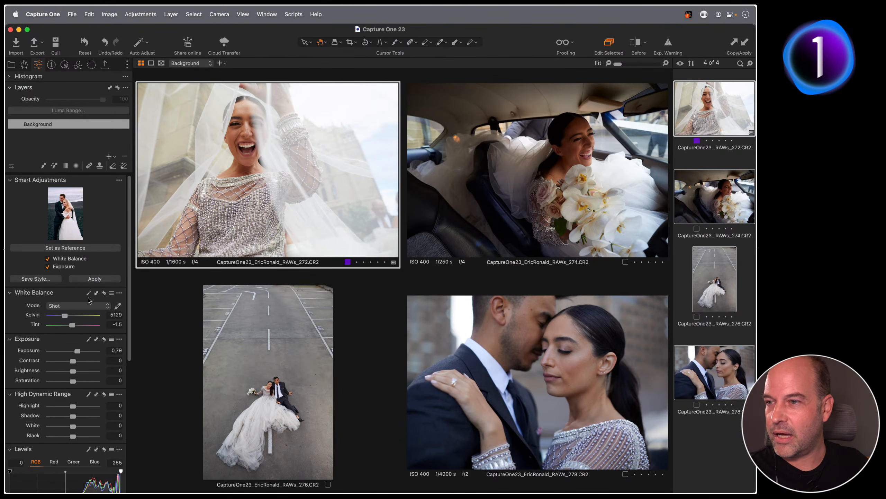
left_click_drag(63, 316, 62, 315)
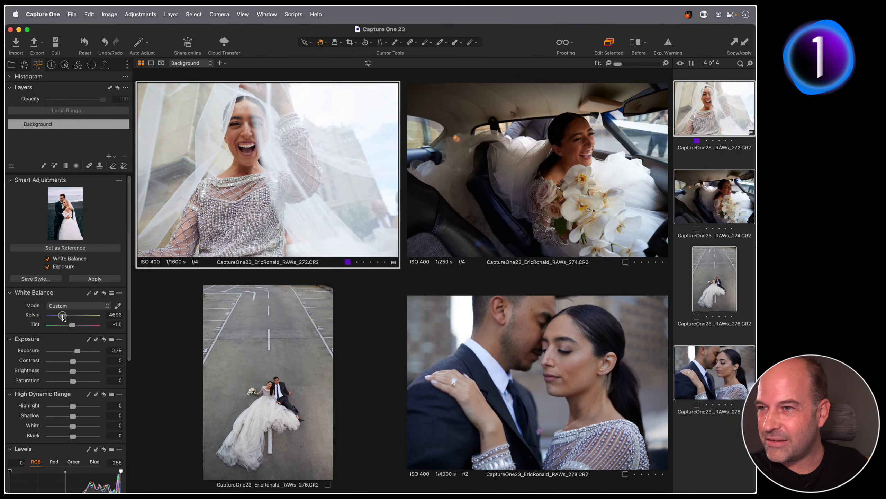
left_click(66, 247)
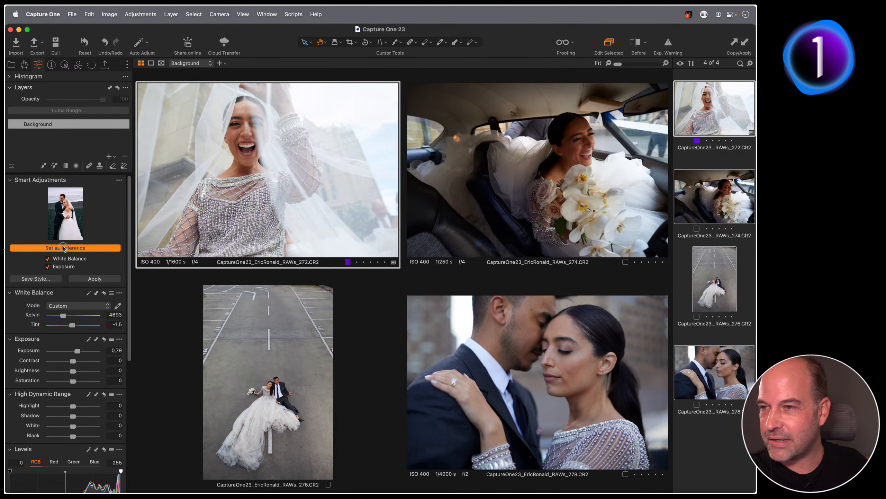
left_click(662, 289)
left_click(692, 203)
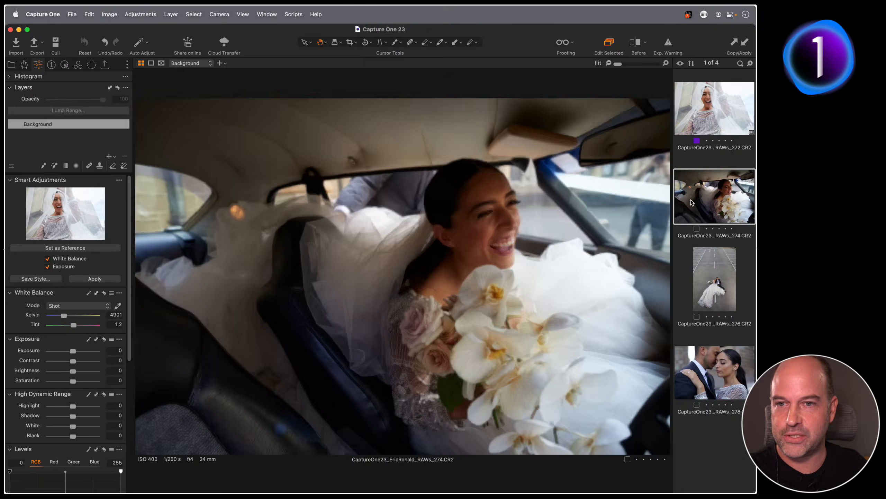
Select photos 274–278, apply the Smart Adjustments match to the reference, then deselect all
left_click(712, 360, "shift")
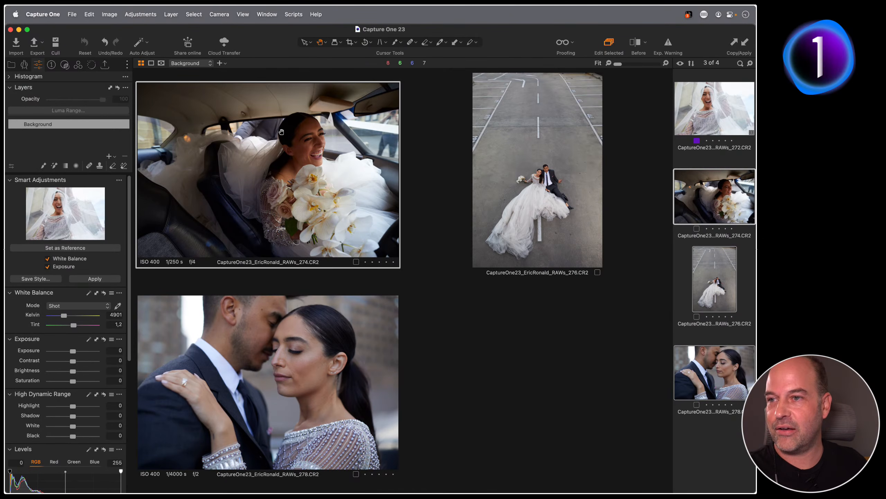
left_click(94, 278)
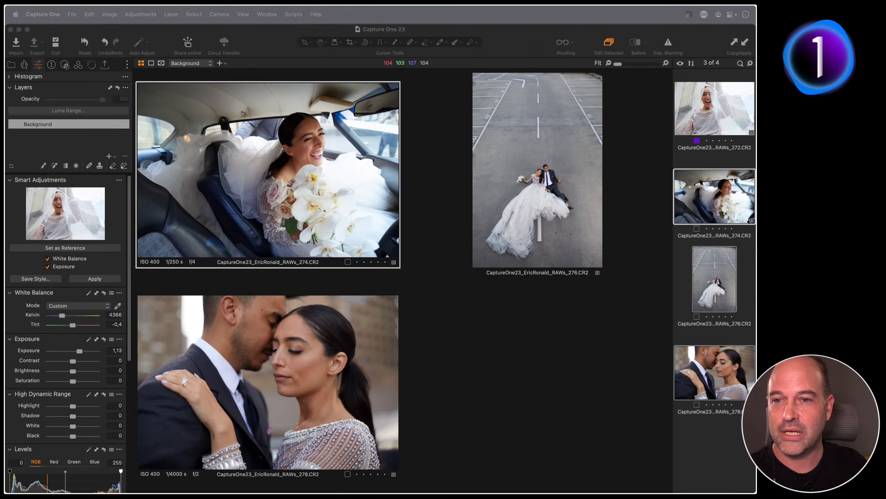
key("super+d")
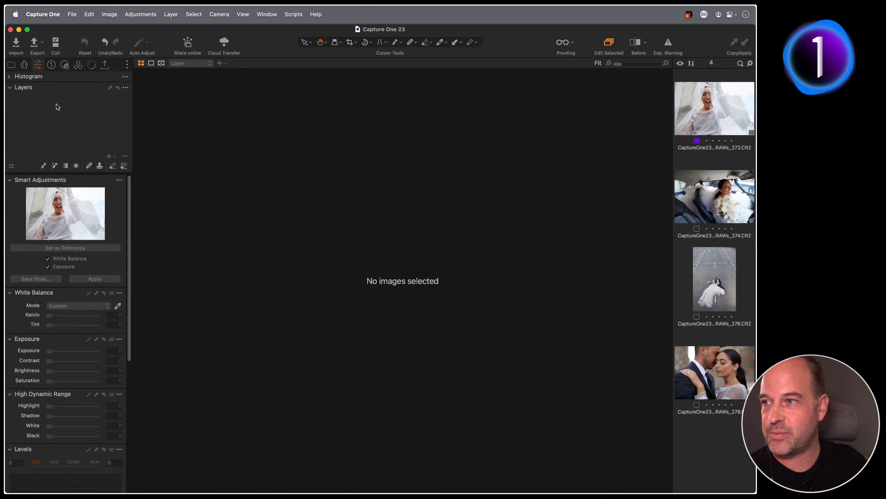
Open the 16-image Smart Adjustments user collection from the Library
left_click(11, 64)
left_click(83, 217)
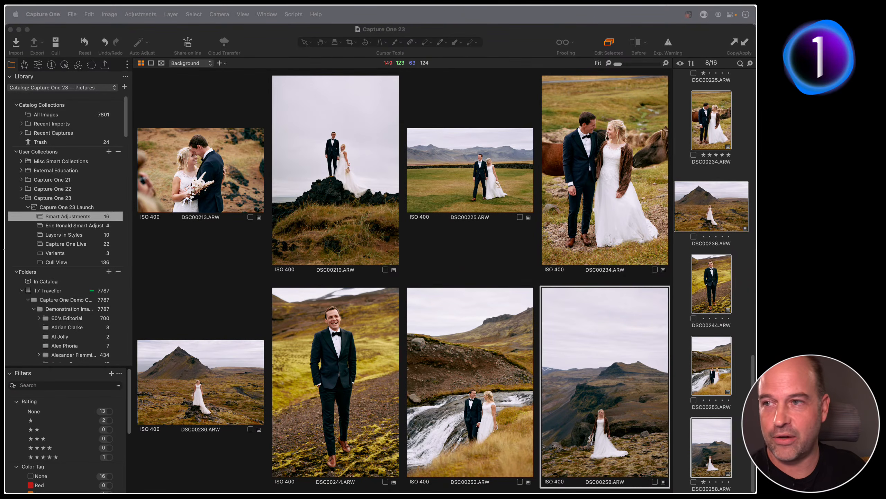
Clear the multi-image selection and view DSC00244, then the waterfall image DSC00253
left_click(281, 57)
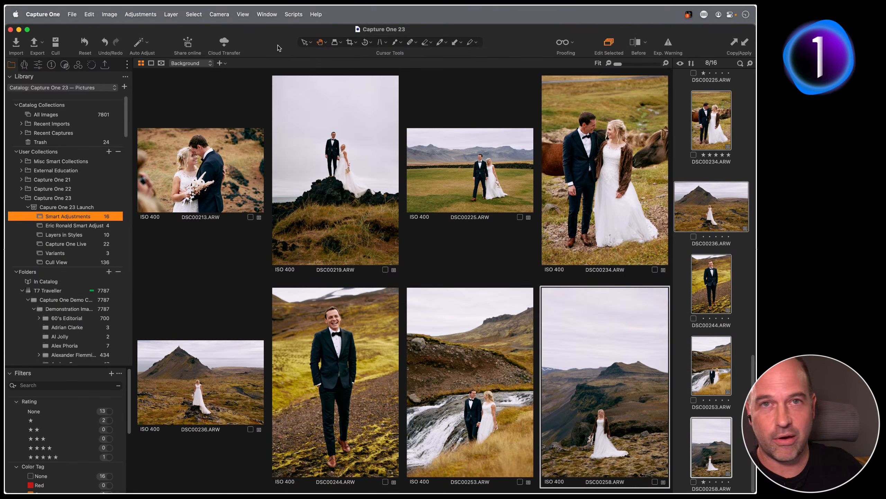
left_click(681, 284)
left_click(711, 290)
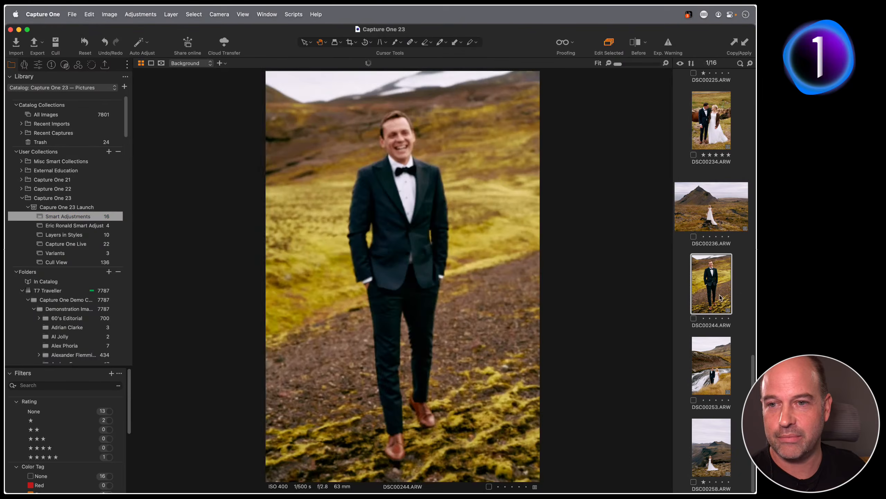
left_click(717, 347)
Step through the collection's images with the arrow keys, ending on beach photo DSC00182
key("Up")
key("Up")
key("Up")
key("Up")
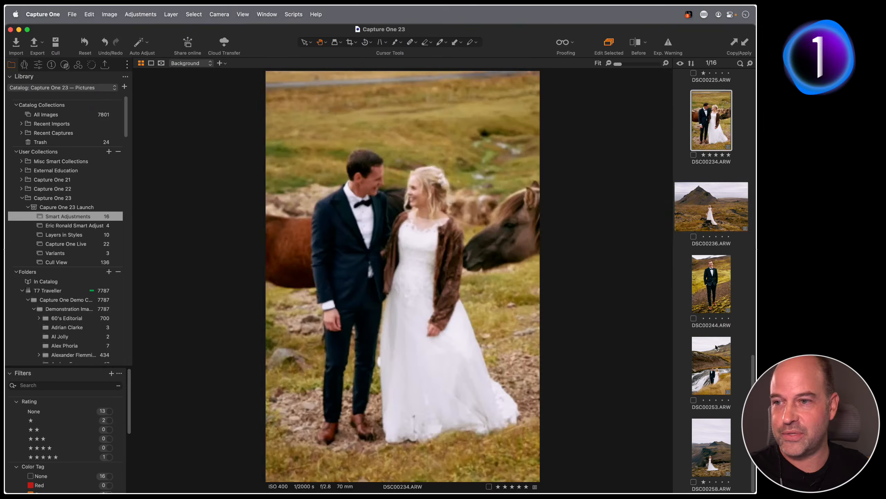
key("Up")
key("Up")
key("Up")
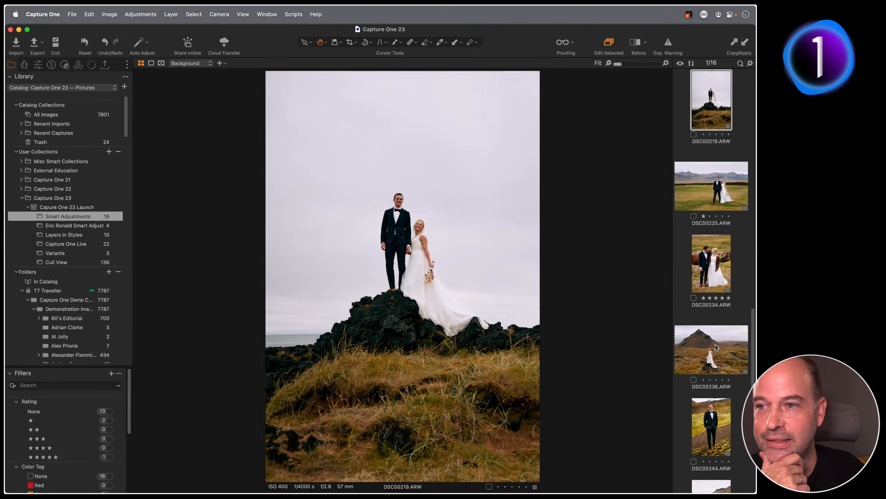
key("Down")
key("Down")
key("Down")
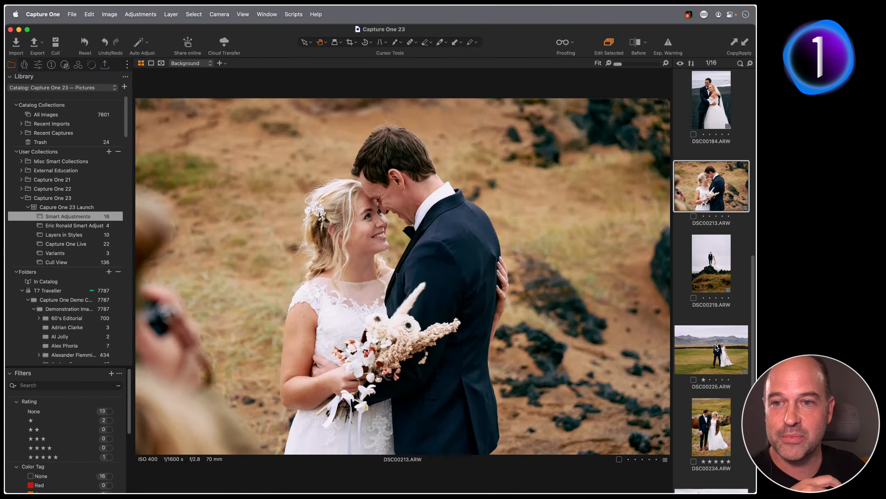
key("Down")
key("Down")
key("Down")
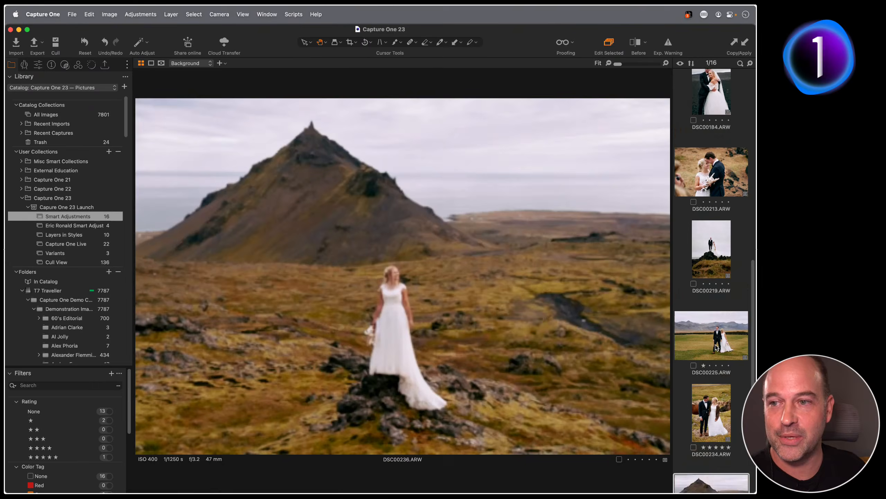
key("Down")
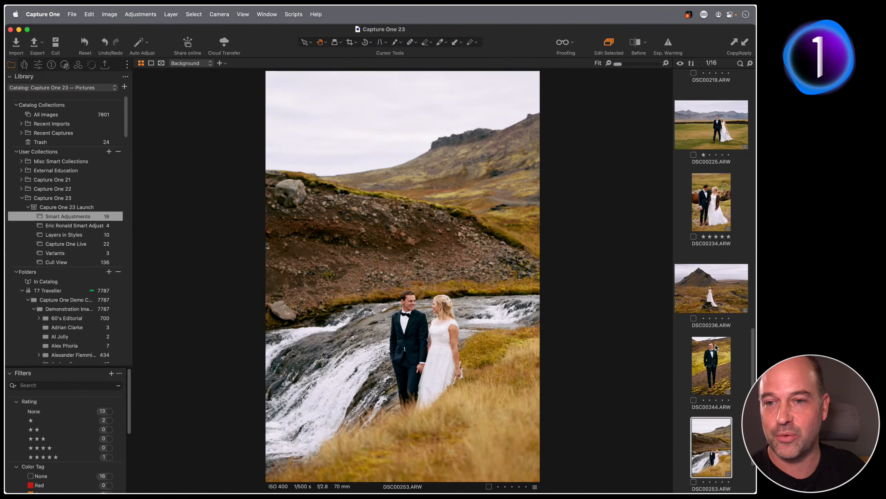
key("Down")
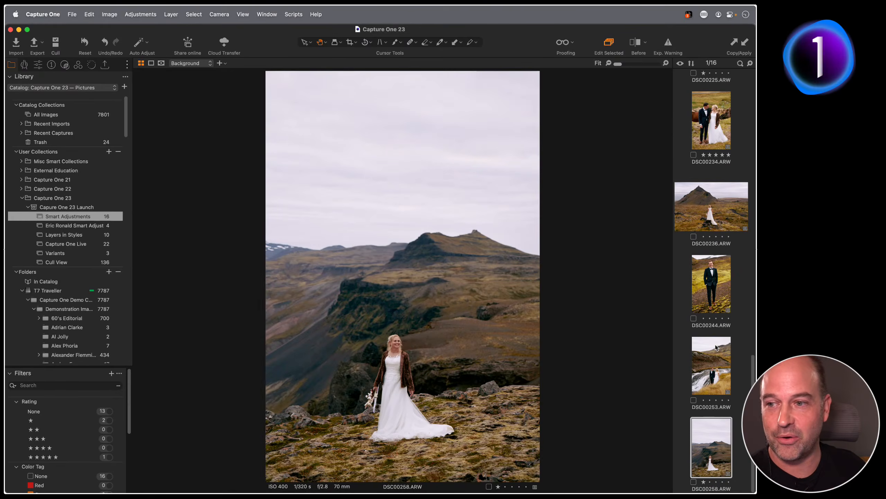
key("Up")
key("Up")
key("Up")
key("Up")
key("Up")
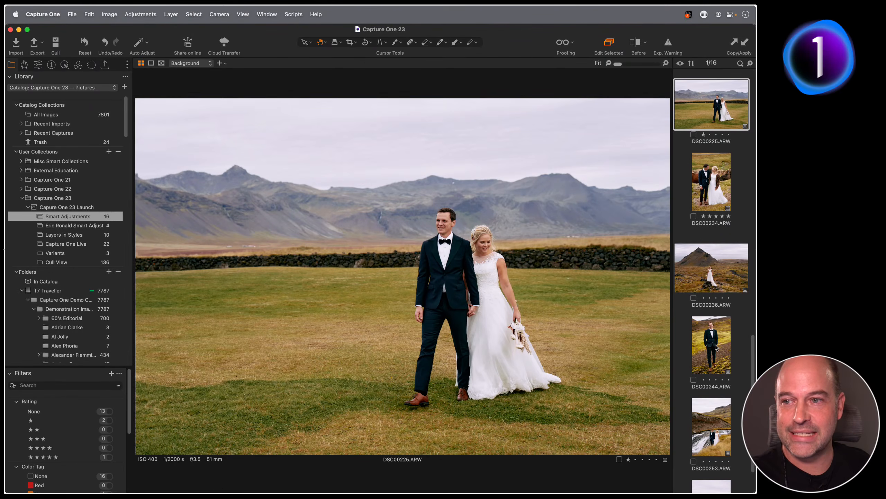
key("Down")
key("Down")
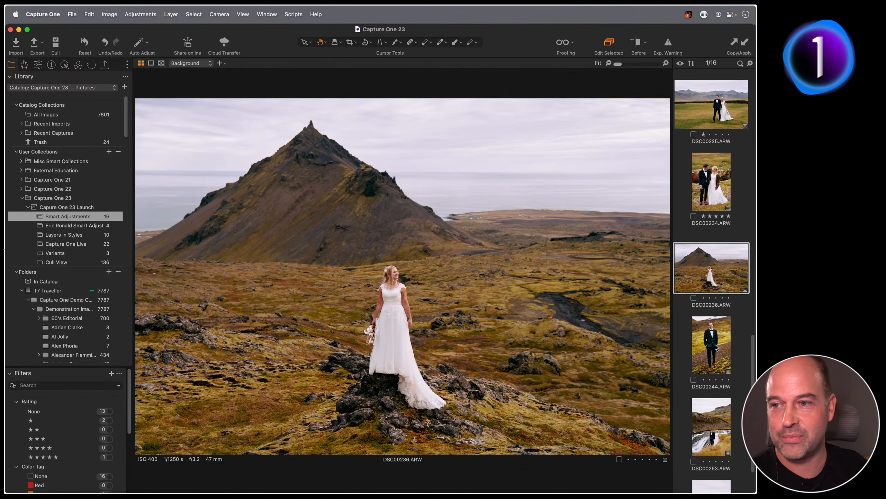
key("Up")
key("Up")
key("Up")
key("Up")
key("Up")
key("Up")
key("Up")
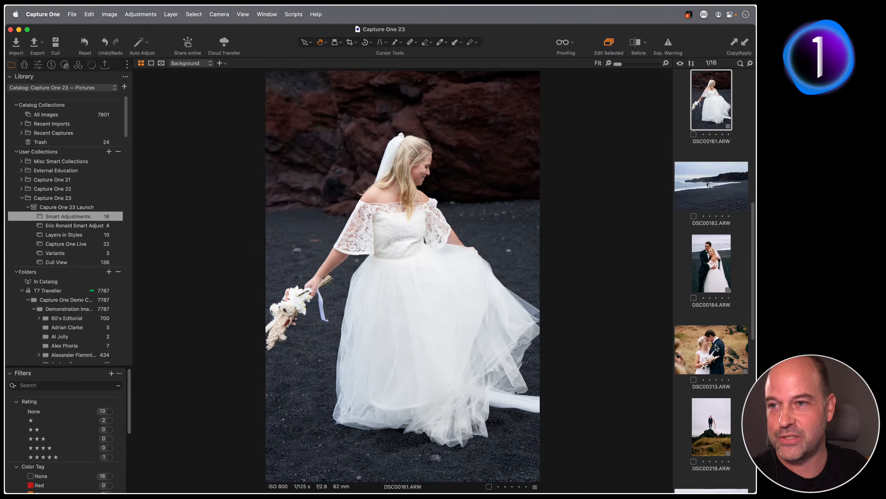
key("Down")
key("Down")
key("Up")
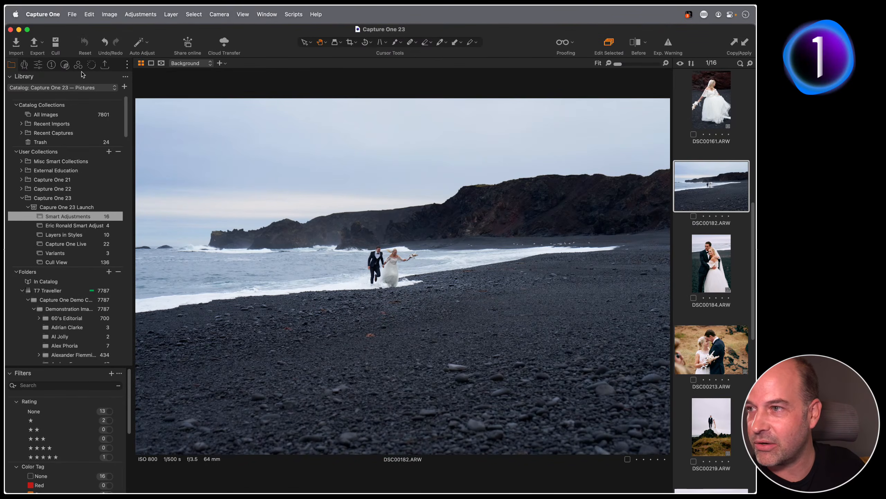
Apply the F200 - II SMART style to DSC00182 from the Styles tool
left_click(91, 66)
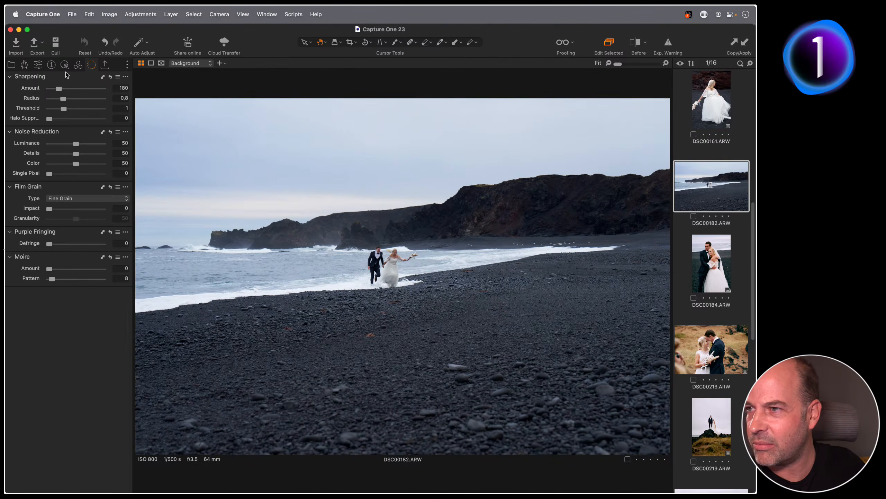
left_click(65, 65)
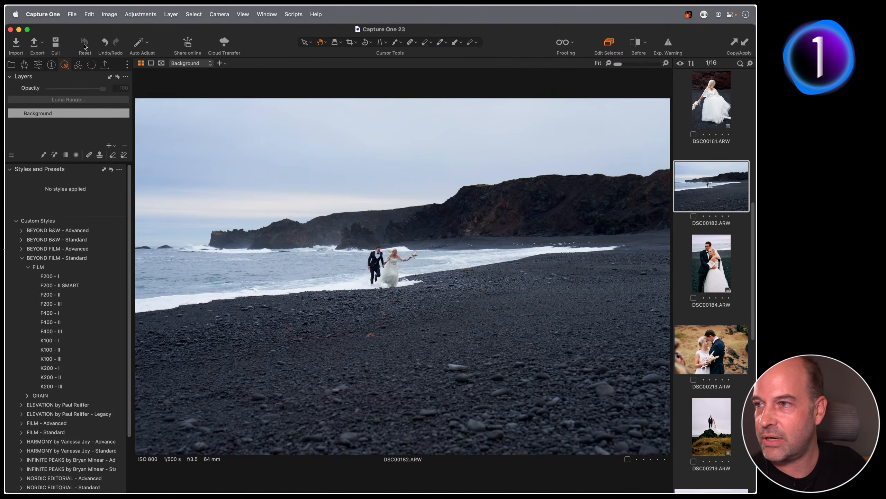
left_click(102, 286)
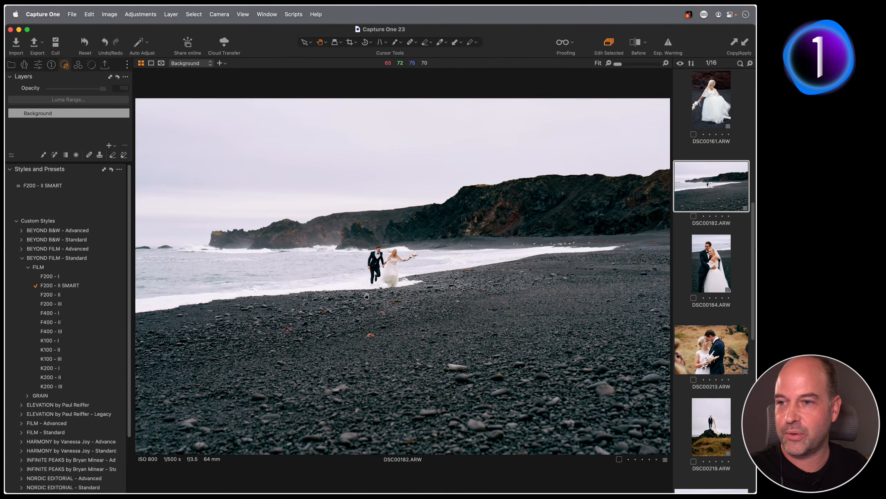
Lower DSC00182's highlights to about -19 using the Highlight Speed Edit key
key("a")
left_click_drag(371, 295, 334, 295)
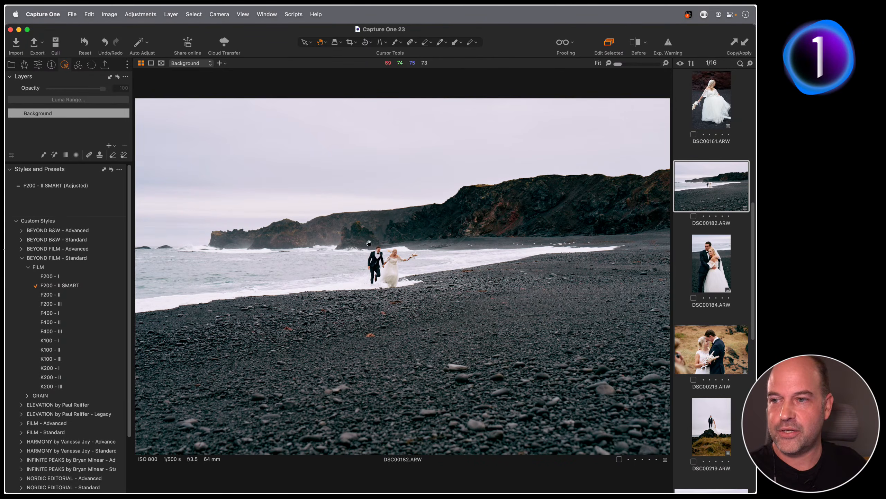
key("a")
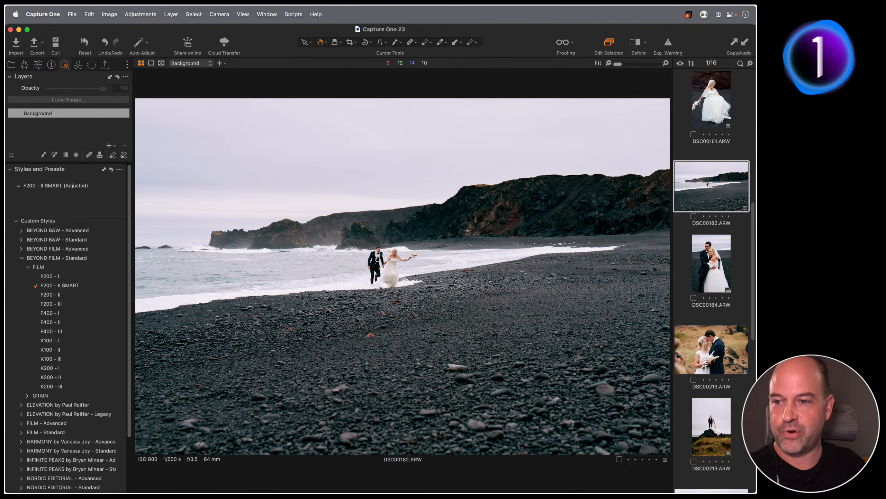
key("a")
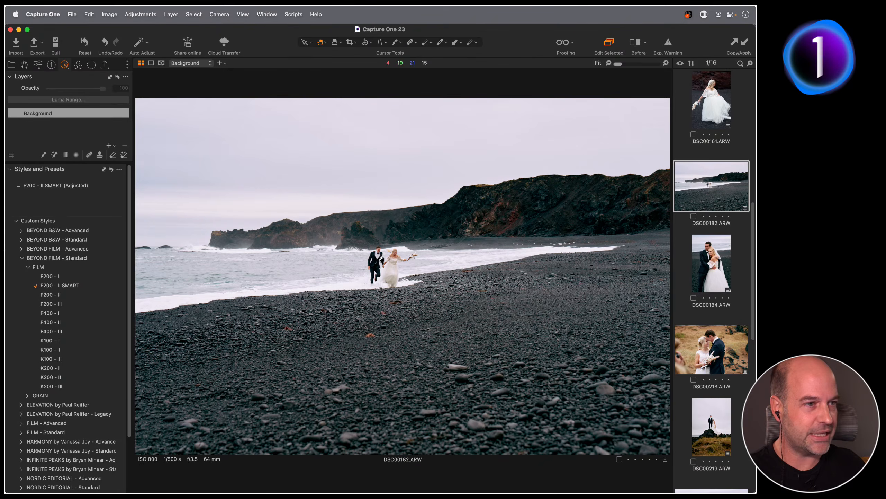
key("a")
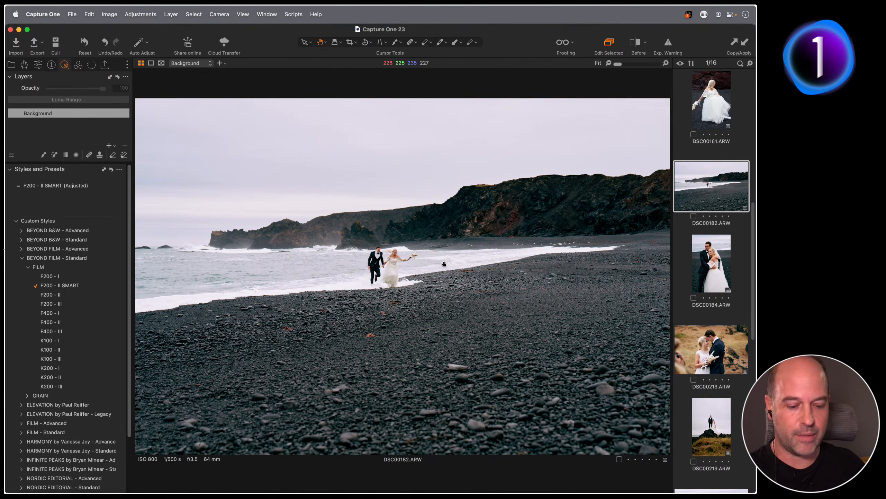
key("a")
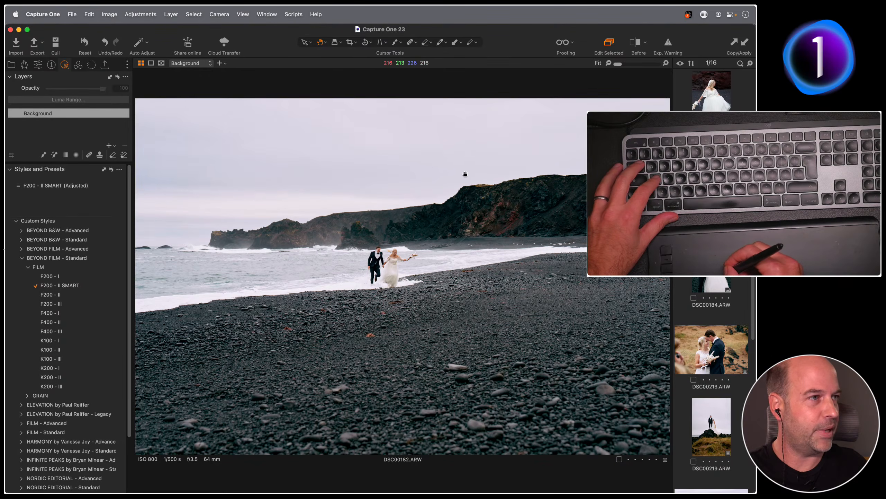
Ease the highlight reduction back to -11 with the Speed Edit Highlight key
key("a")
key("a")
key("a")
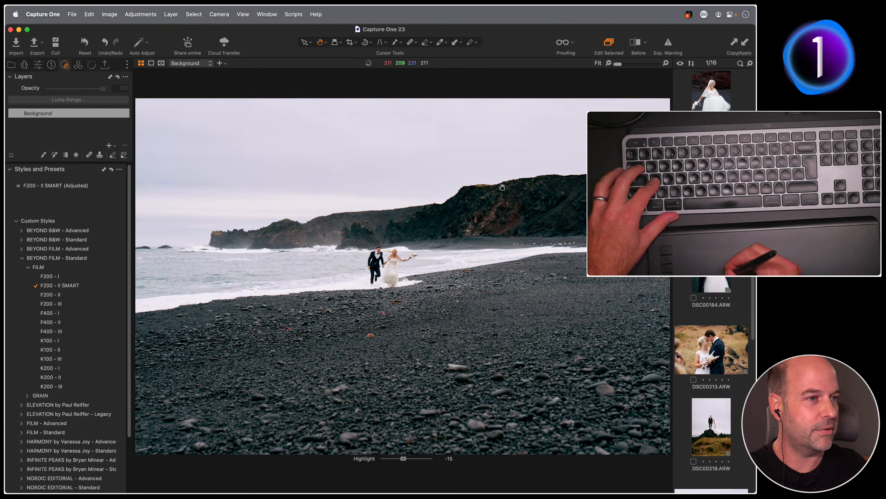
key("a")
key("a")
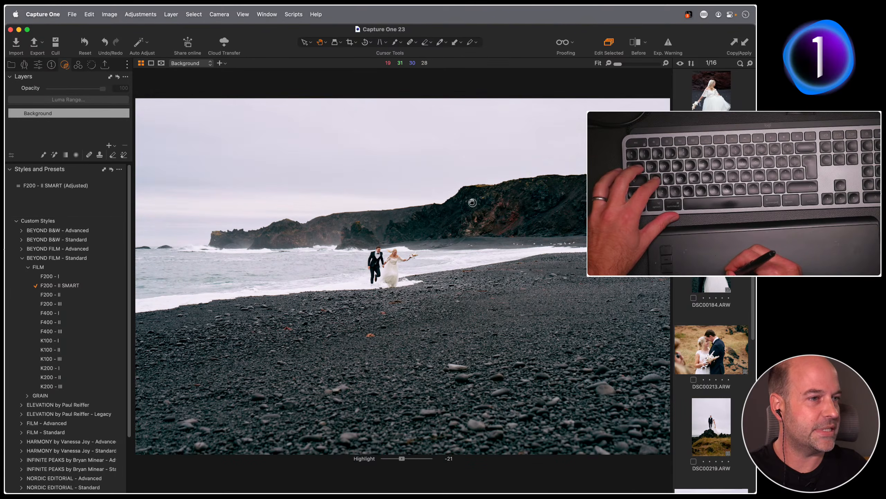
key("a")
key("a")
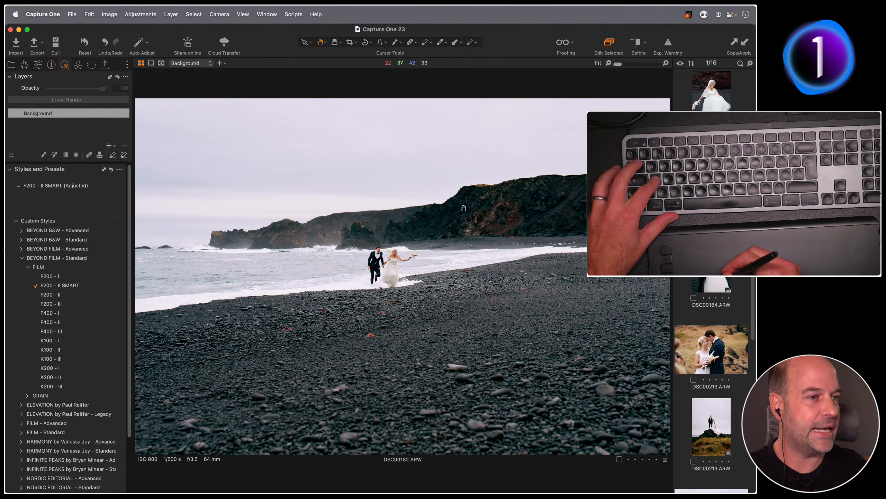
key("a")
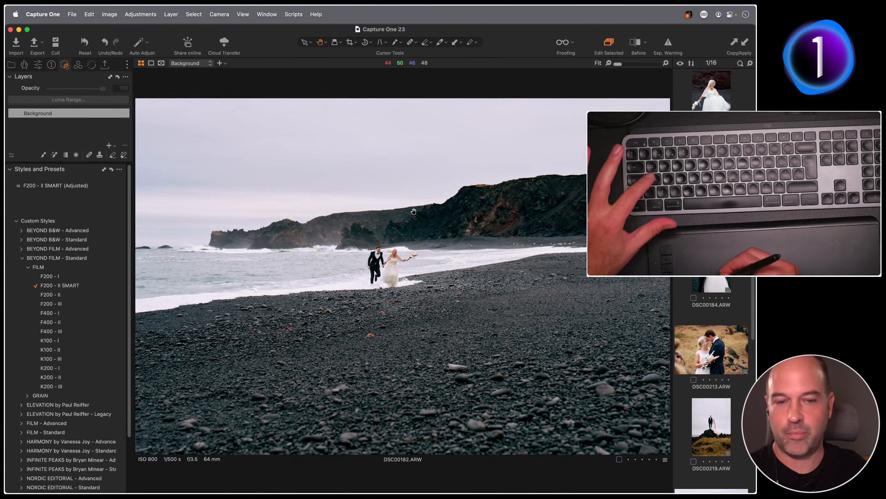
Brighten the beach photo's exposure to about 0.44 with the Speed Edit Exposure key
key("q")
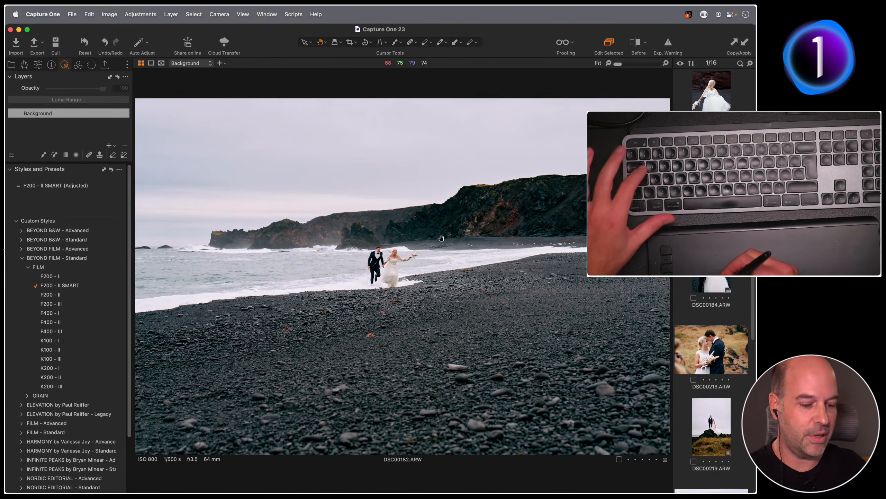
key("q")
key("q")
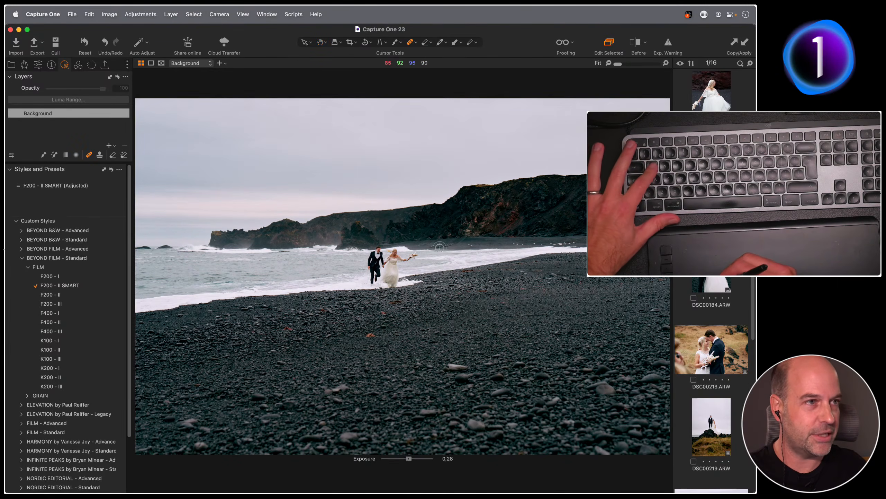
left_click_drag(412, 238, 472, 263)
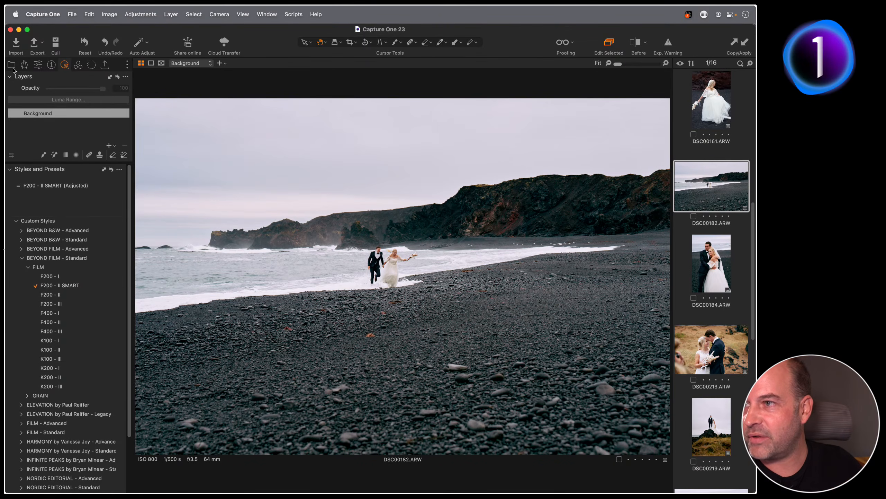
Open the second Smart Adjust wedding collection and view its second photo, the bride in a car
key("super+alt+1")
left_click(70, 225)
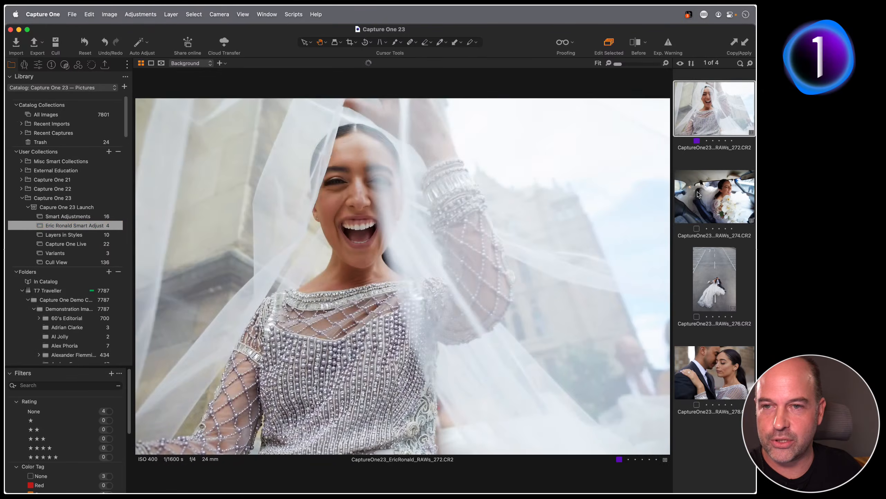
left_click(697, 206)
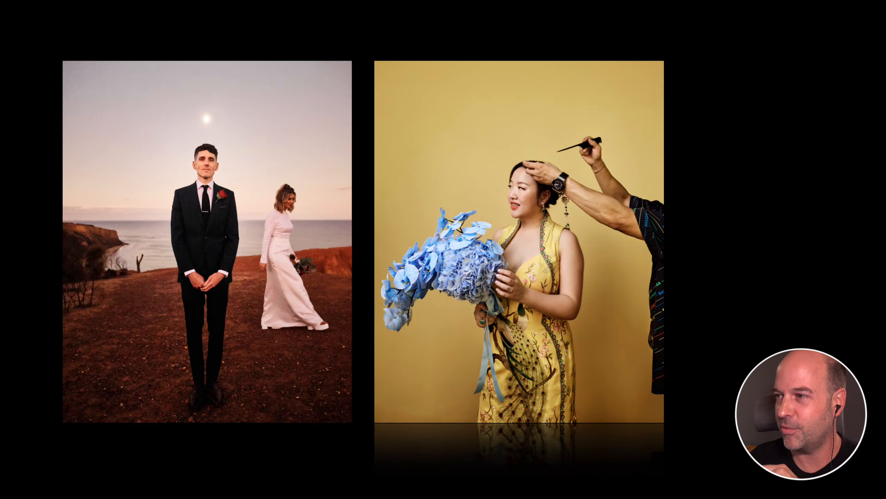
Advance four slides to the quote about adjusting exposure and white balance on many images
key("Right")
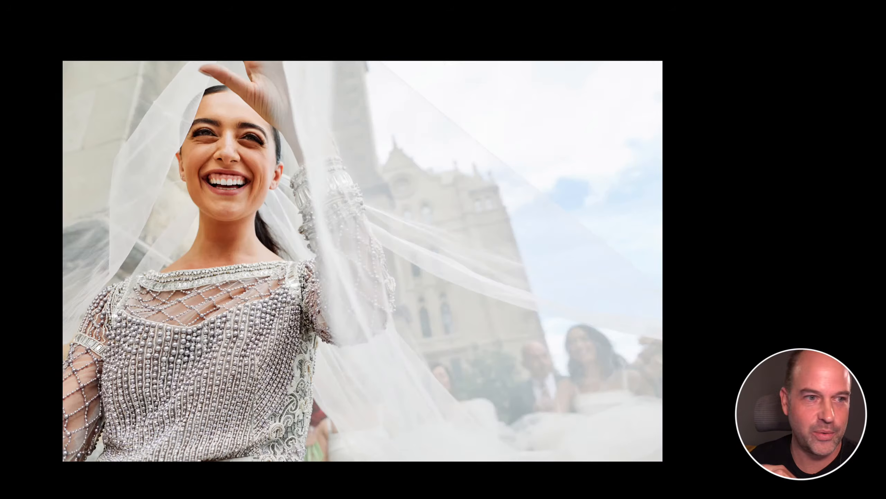
key("Right")
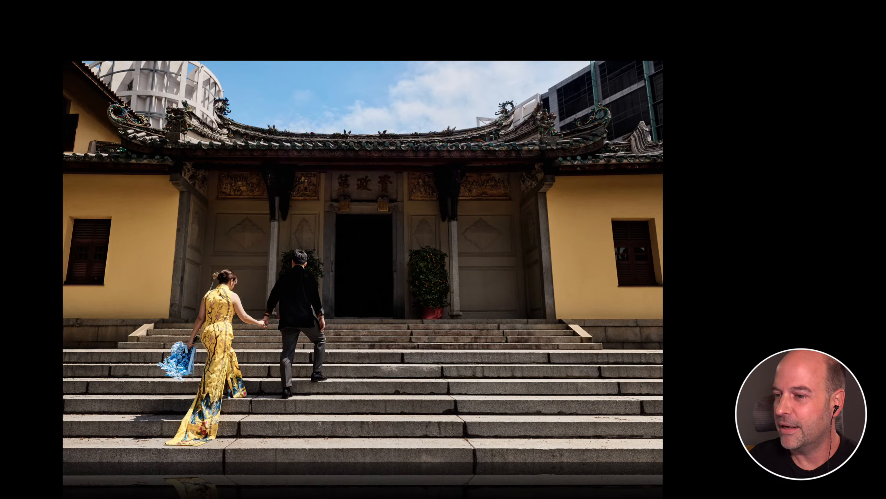
key("Right")
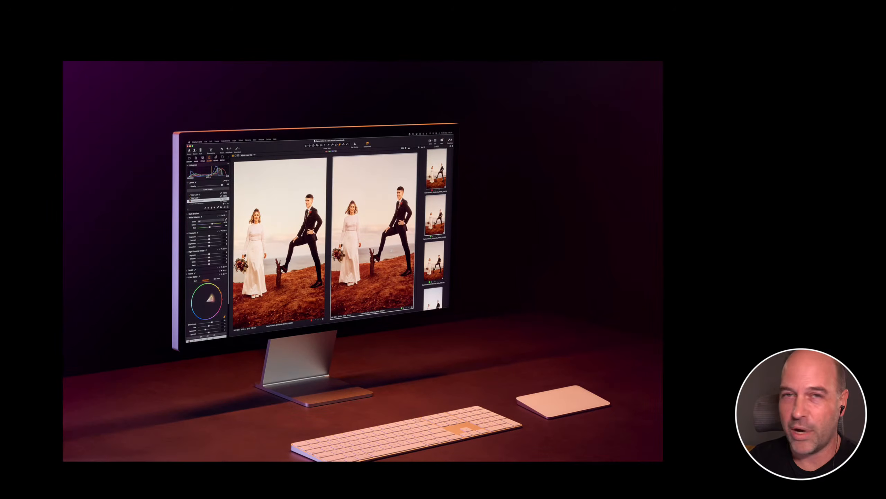
key("Right")
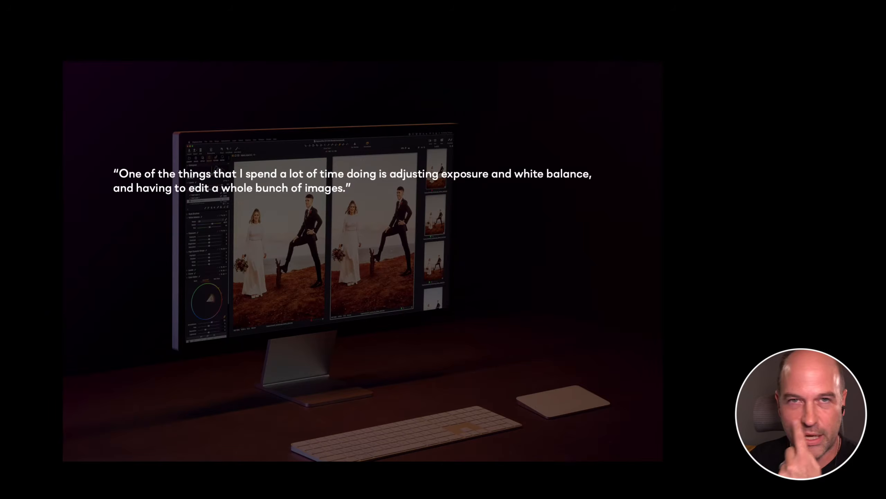
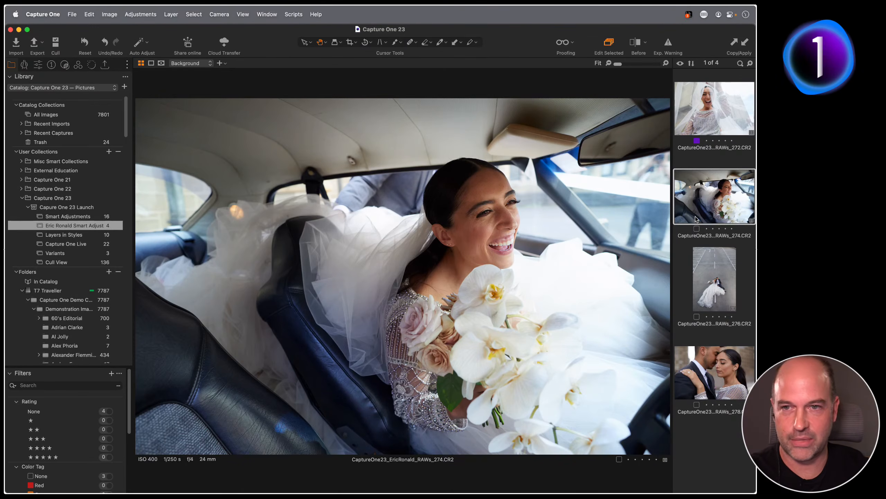
Open the Smart Adjustments collection as a thumbnail grid and select DSC00234
left_click(78, 219)
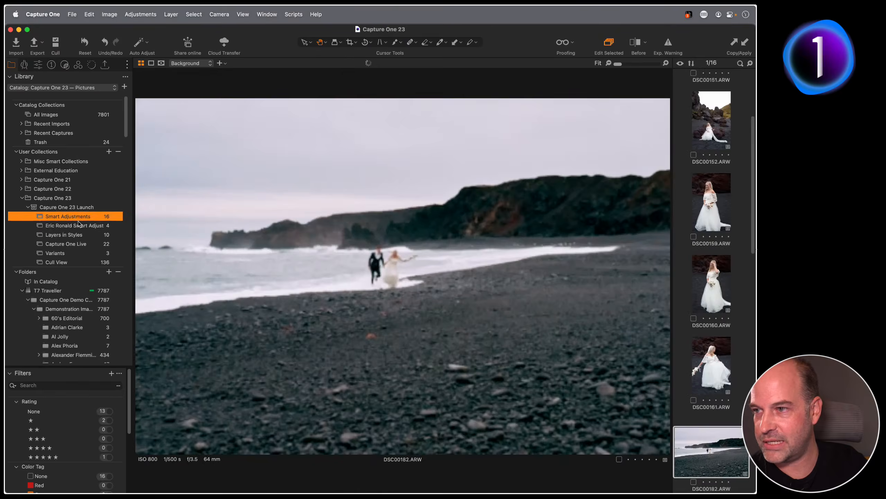
key("g")
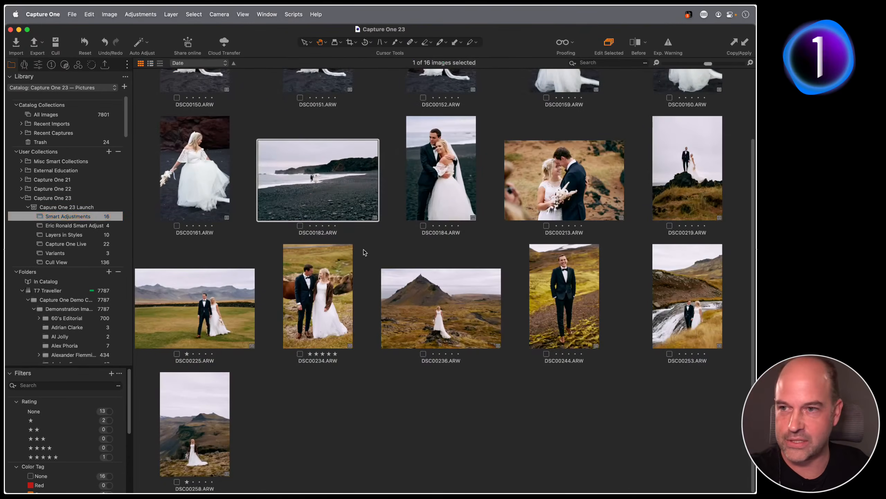
left_click(316, 294)
View DSC00234 large, return to the grid, and open Import Images
double_click(346, 307)
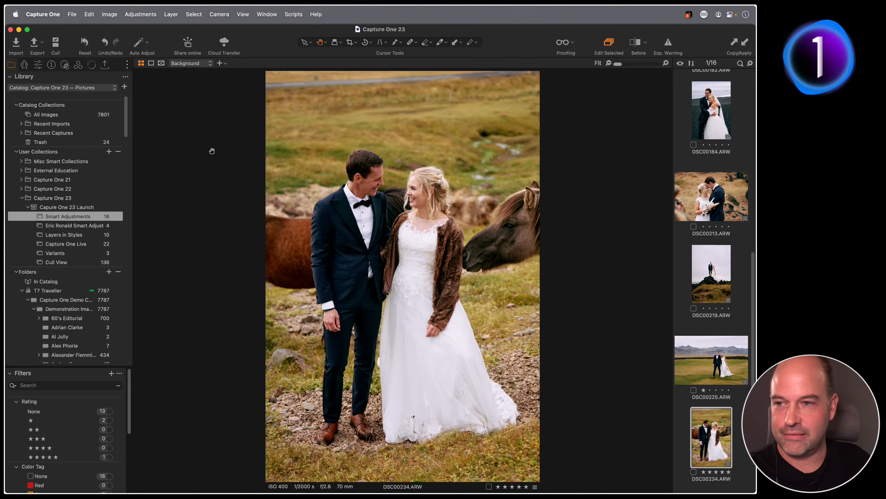
key("alt+super+v")
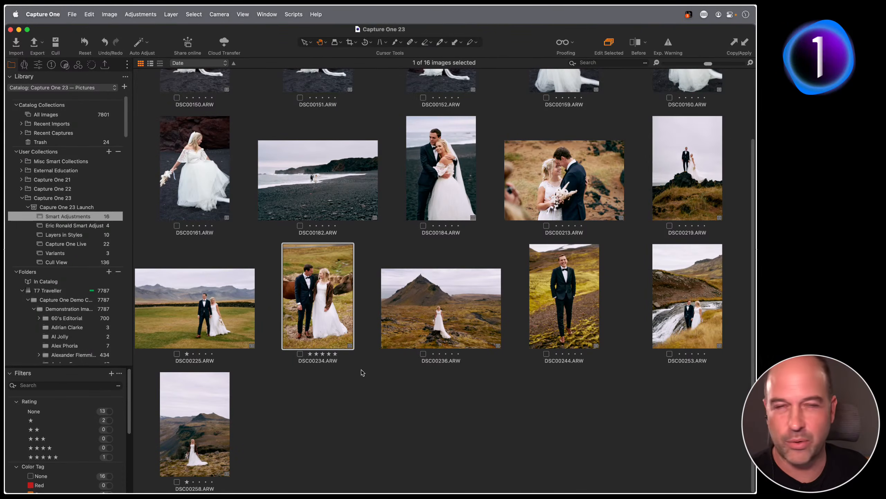
key("super+shift+i")
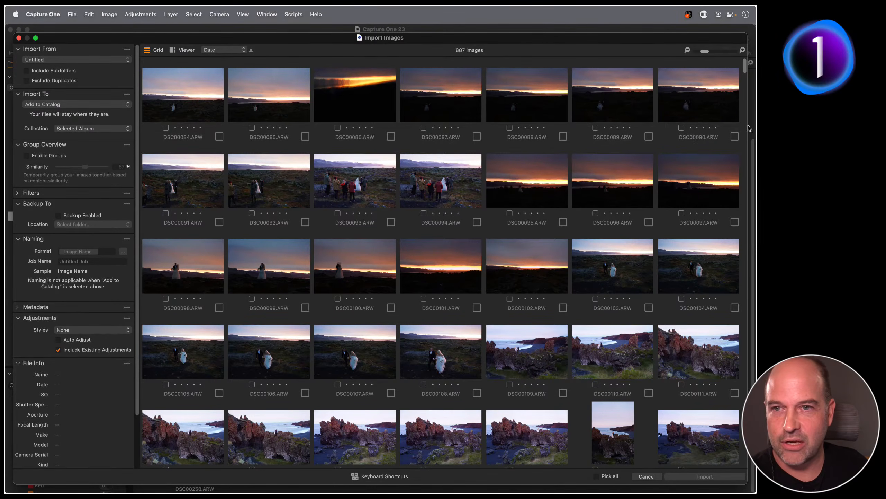
Scroll through the 887 import thumbnails, then enable similarity grouping at 57%
scroll(743, 67, "down", 1)
left_click_drag(744, 67, 745, 207)
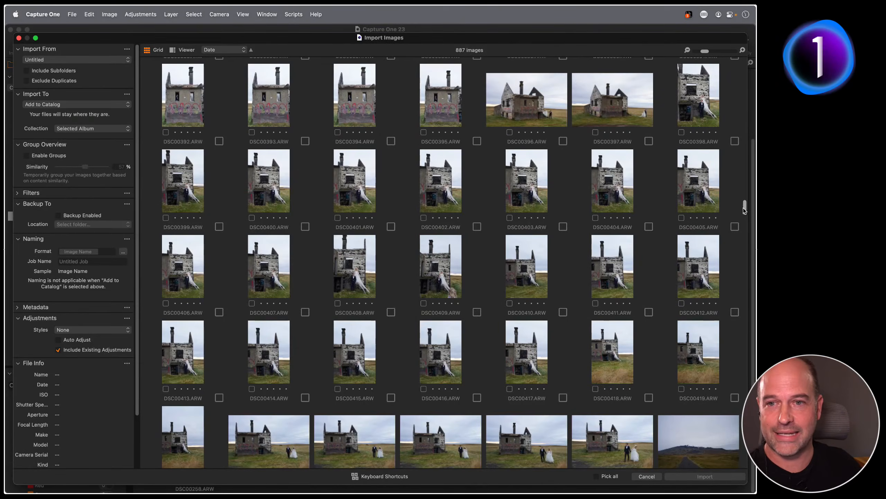
left_click_drag(745, 208, 737, 57)
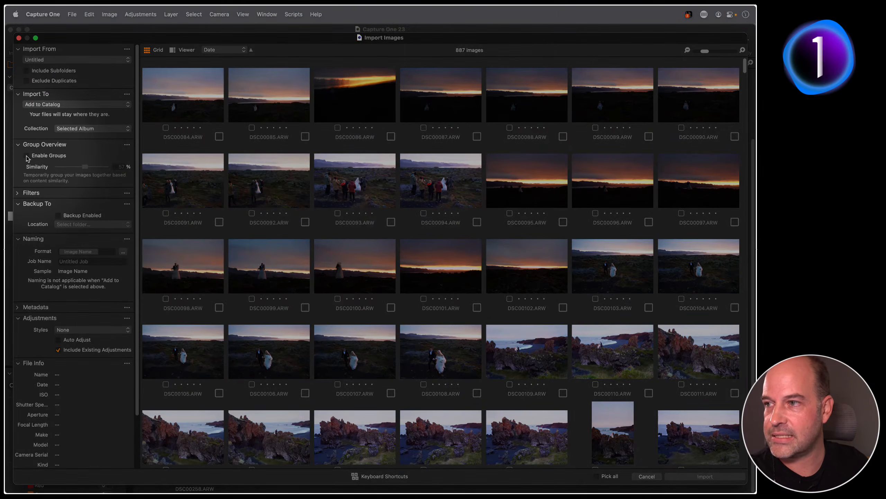
left_click(27, 156)
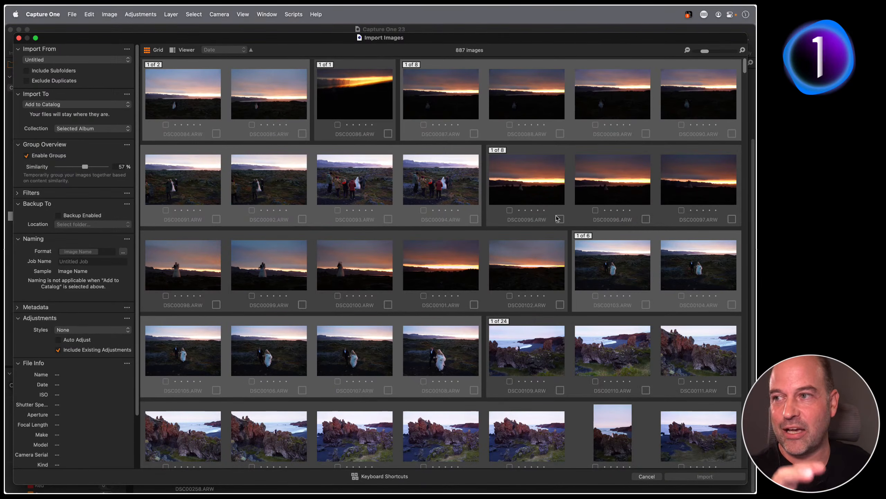
Try similarity at 33%, 83% and 63%, settle on 76%, and show the large Viewer
left_click_drag(88, 168, 76, 168)
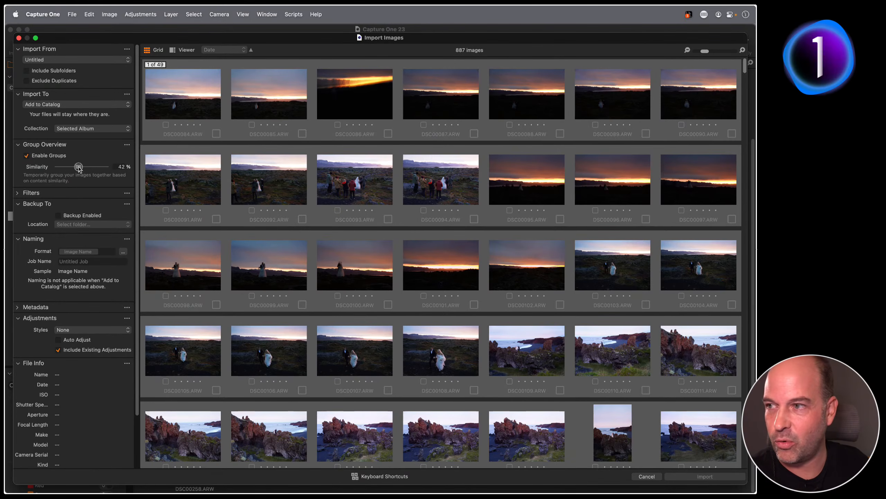
left_click_drag(79, 166, 100, 167)
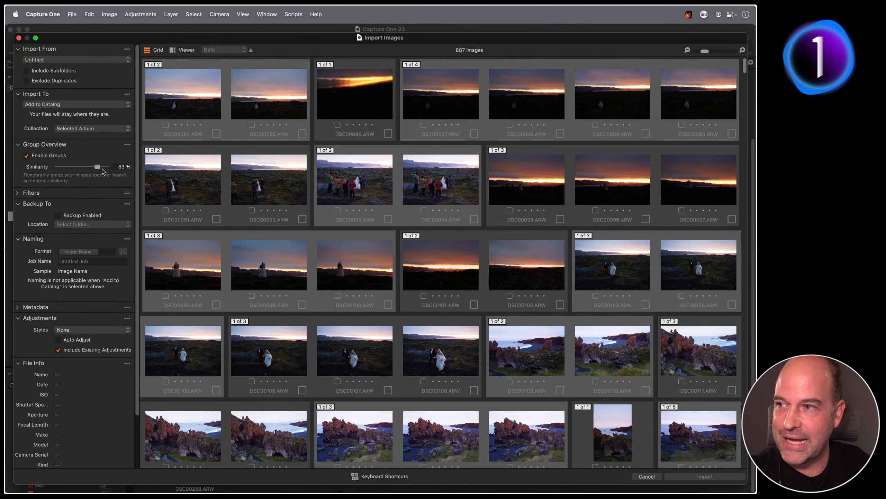
mouse_move(91, 165)
left_mouse_down()
mouse_move(99, 168)
mouse_move(88, 166)
left_mouse_up()
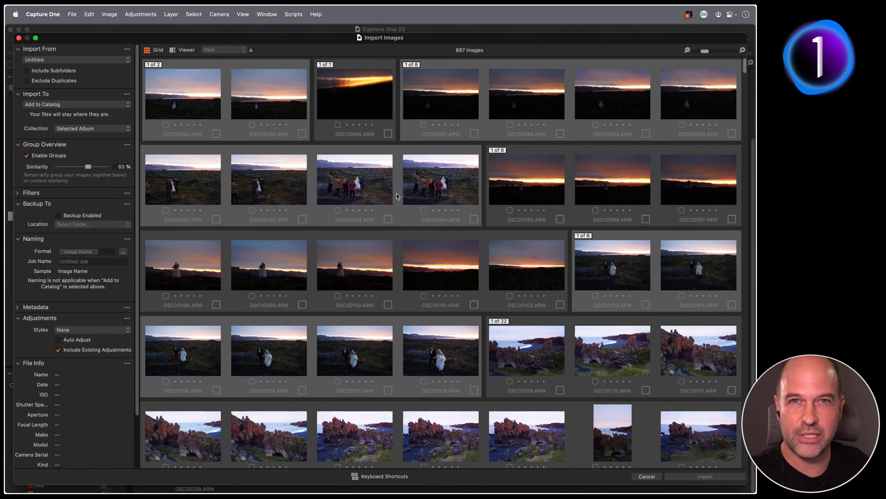
left_click_drag(88, 167, 94, 166)
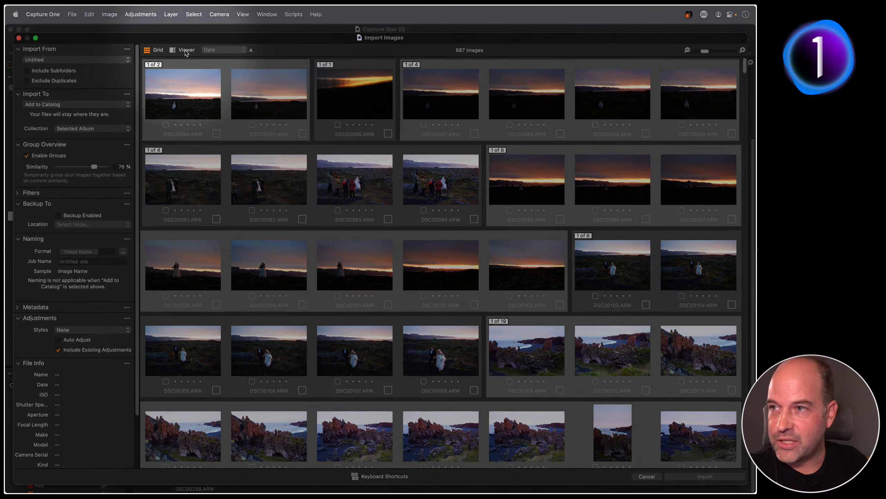
left_click(185, 51)
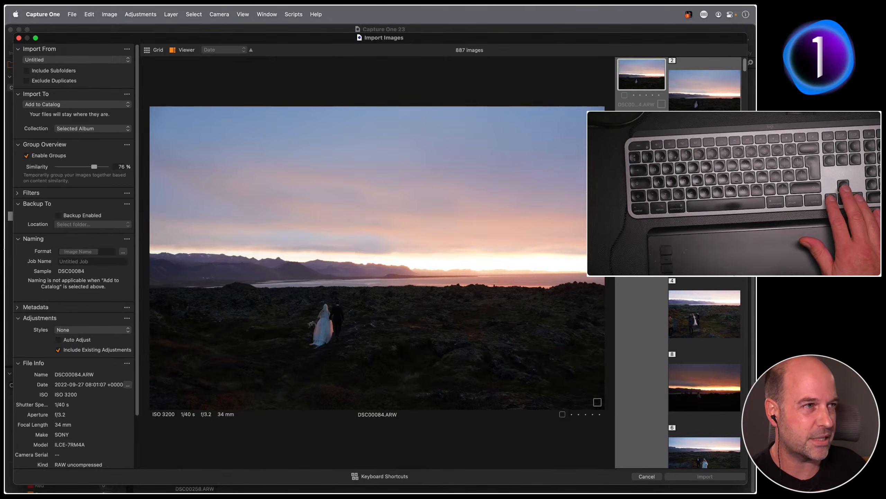
Step through the image groups to the bride shots and lower similarity to 68%
key("Down")
key("Down")
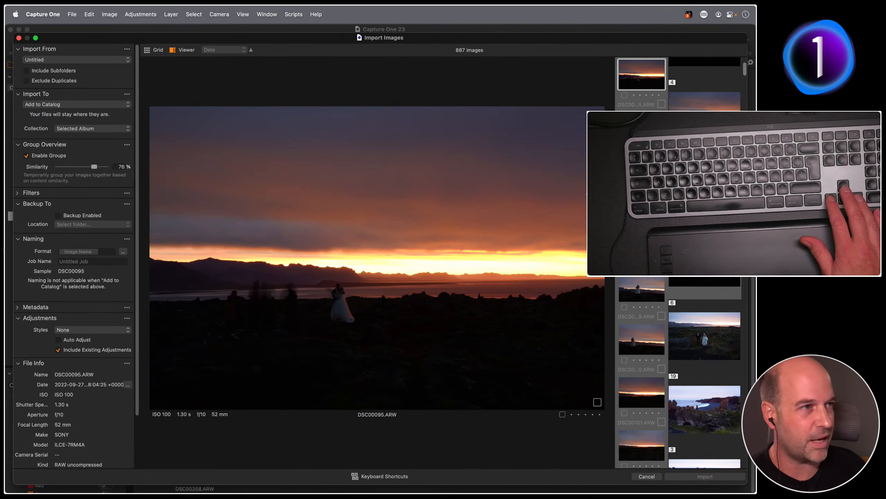
key("Down")
key("Down")
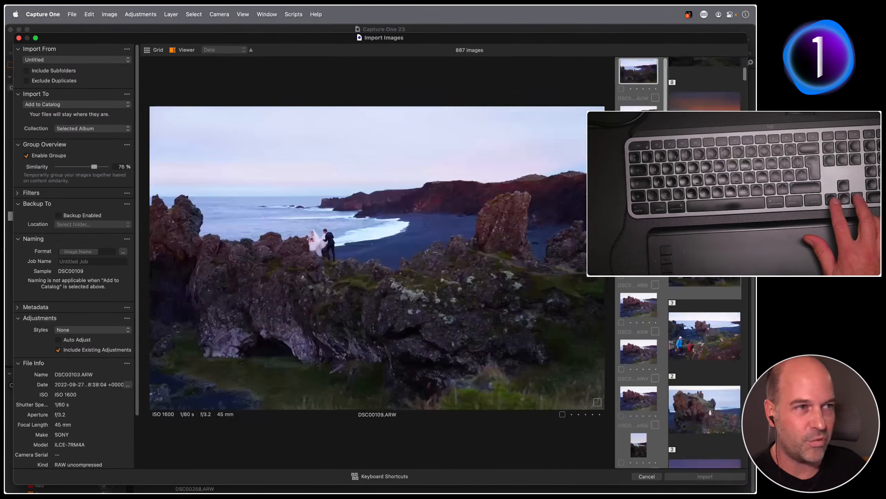
key("Down")
key("Down")
key("Down")
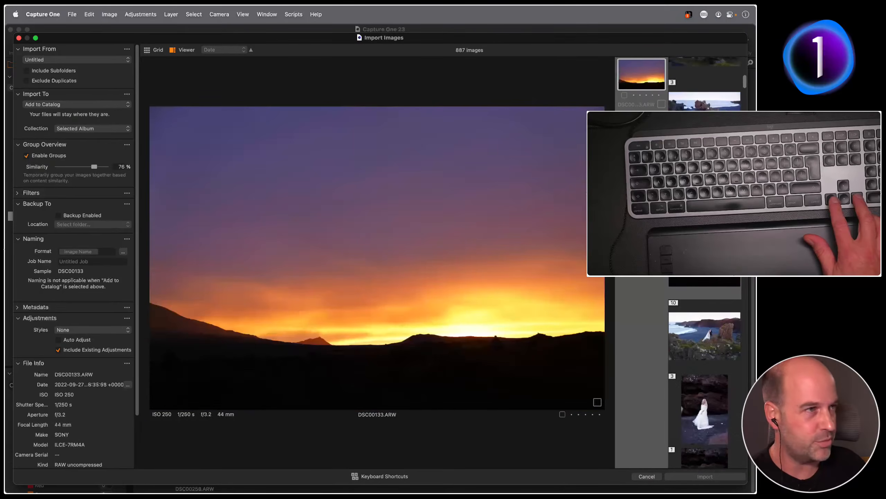
key("Down")
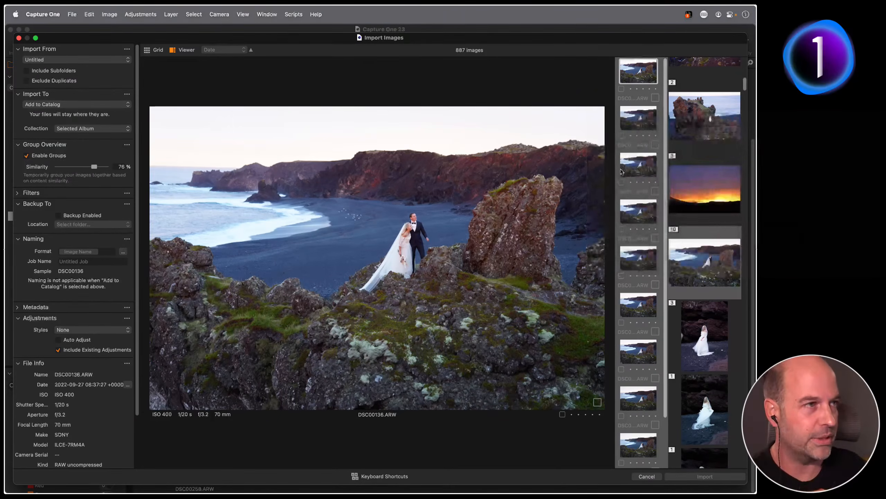
key("Down")
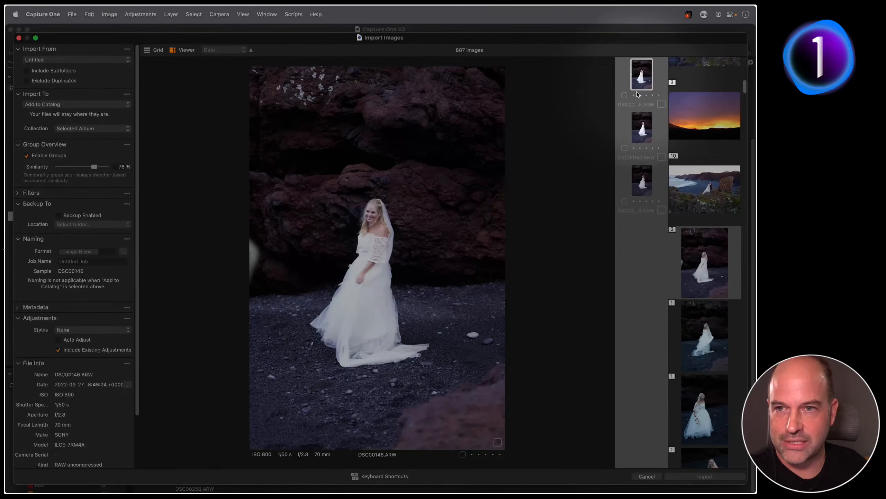
key("Down")
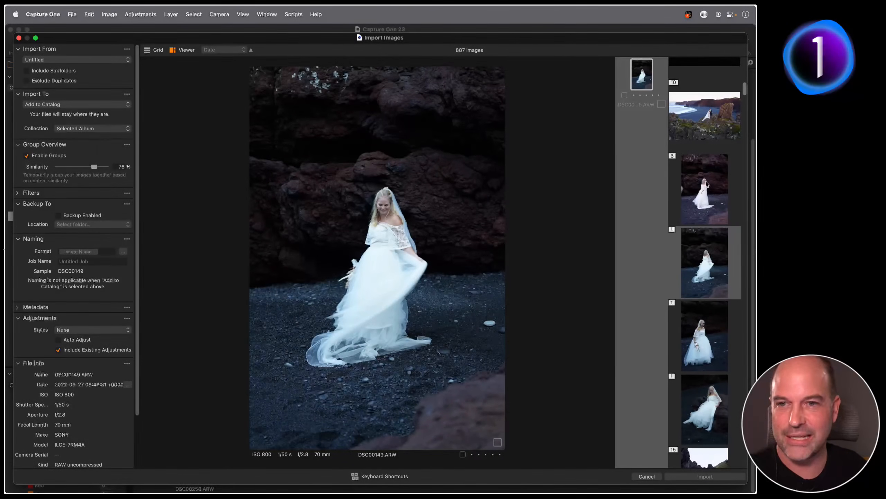
left_click_drag(95, 167, 91, 167)
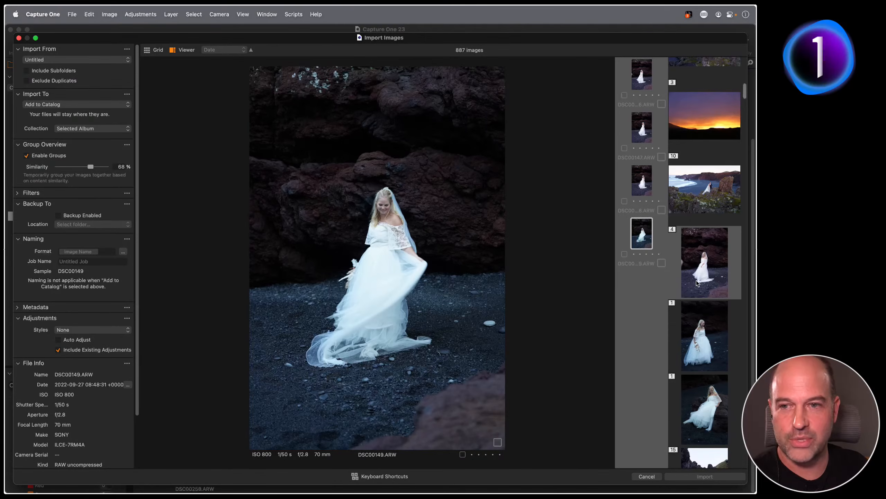
Advance to the groom group, browse its shots to DSC00177, and zoom to 100%
key("Down")
key("Down")
key("Down")
key("Down")
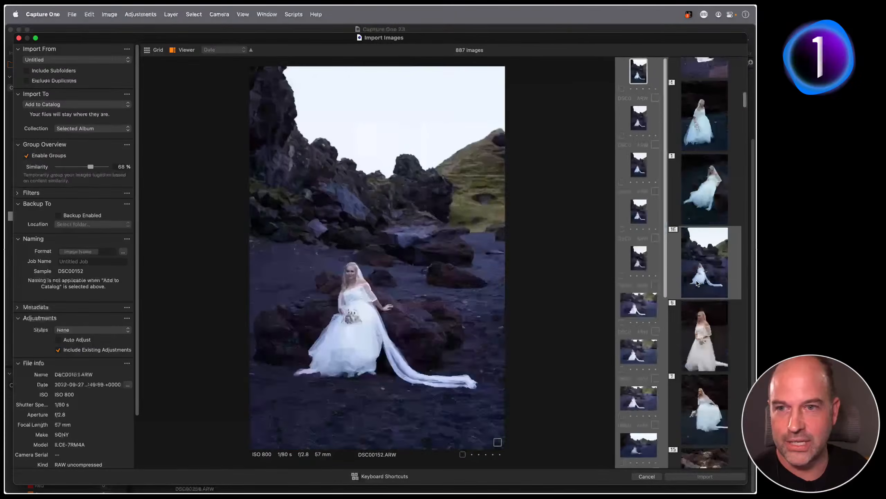
key("Down")
key("Down")
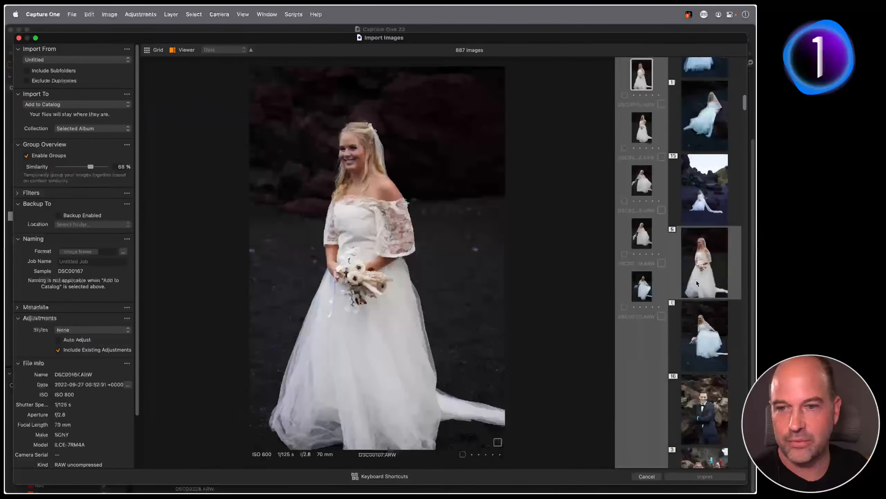
key("Down")
key("Down")
key("Down")
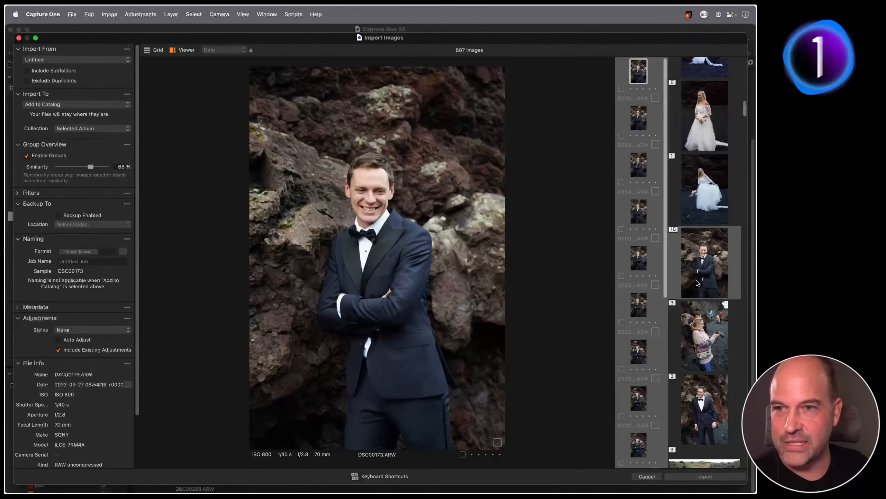
key("Right")
key("Right")
key("Right")
key("Right")
key("Right")
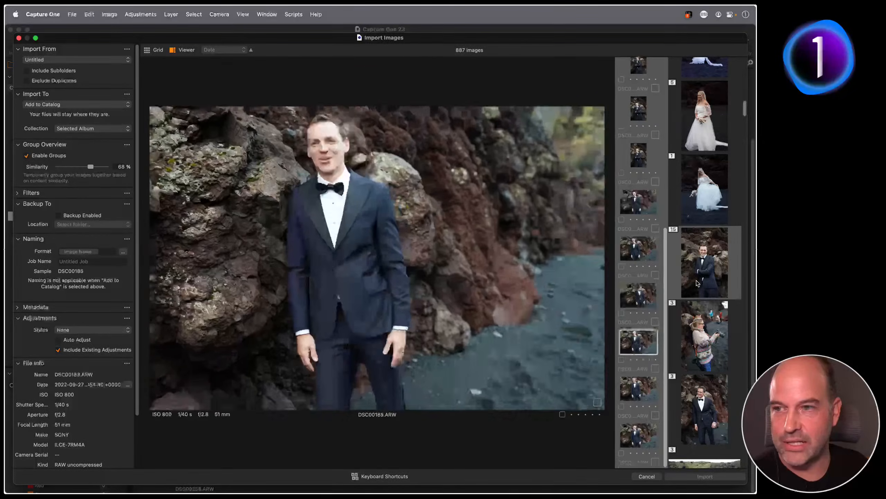
key("Left")
key("Left")
key("Left")
key("Left")
key("Left")
key("Left")
key("Left")
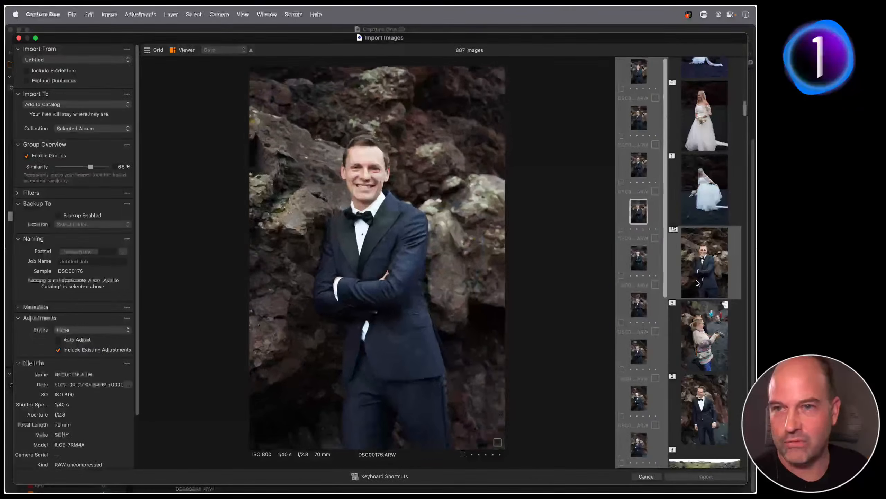
key("Right")
key("Right")
key("Right")
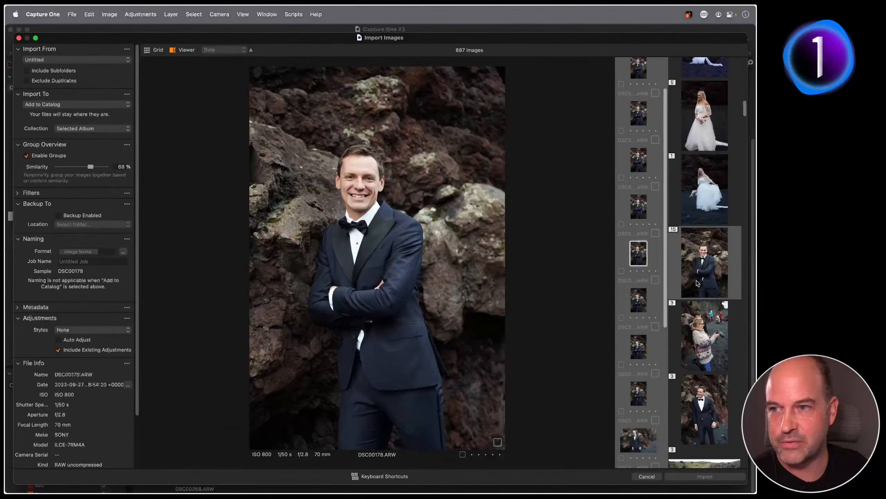
key("Right")
key("Right")
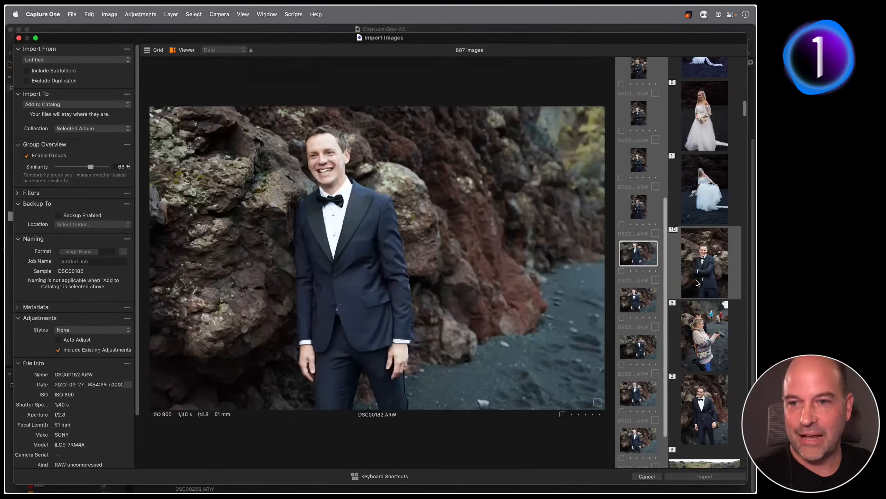
key("Left")
key("Left")
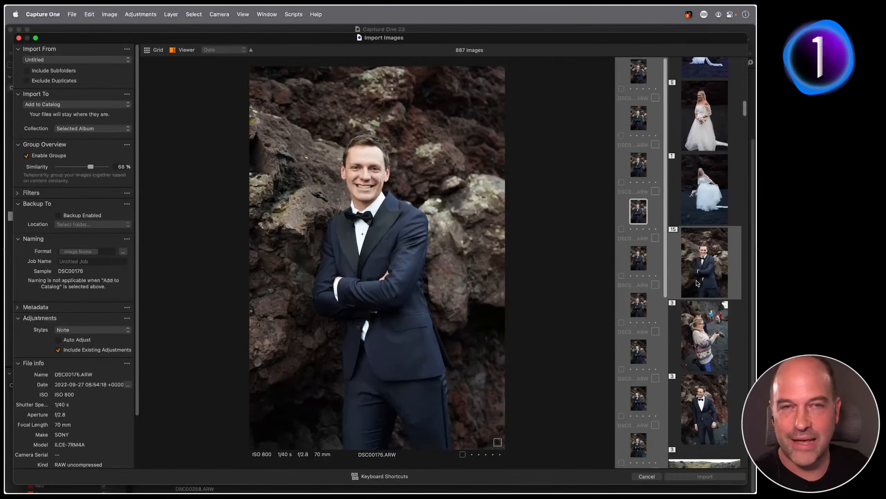
key("Right")
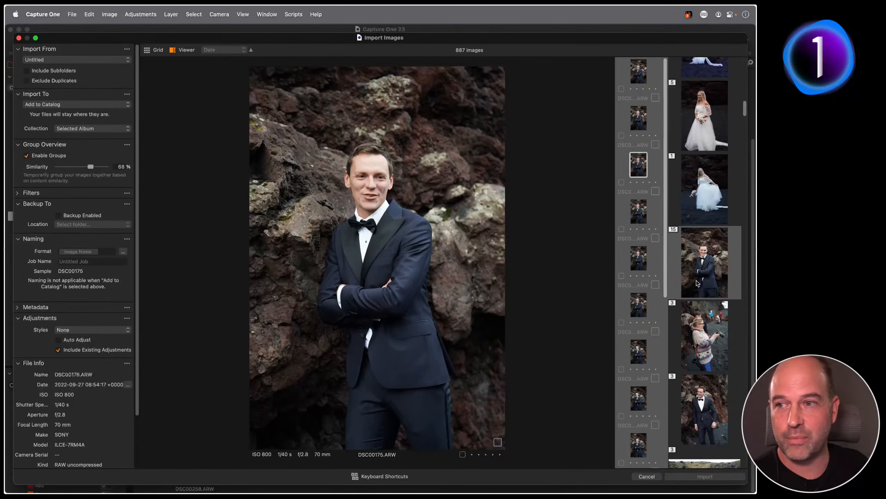
key("Left")
key("Left")
key("Left")
key("Left")
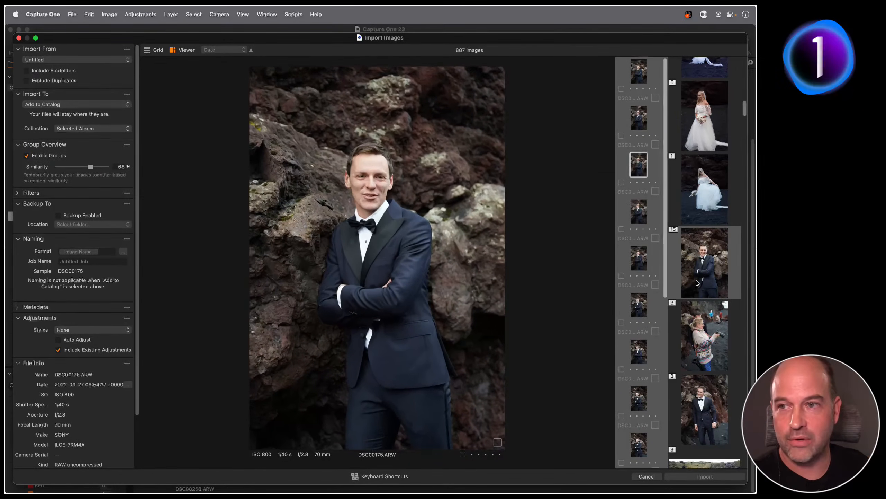
key("Right")
key("Right")
key("Right")
key("Right")
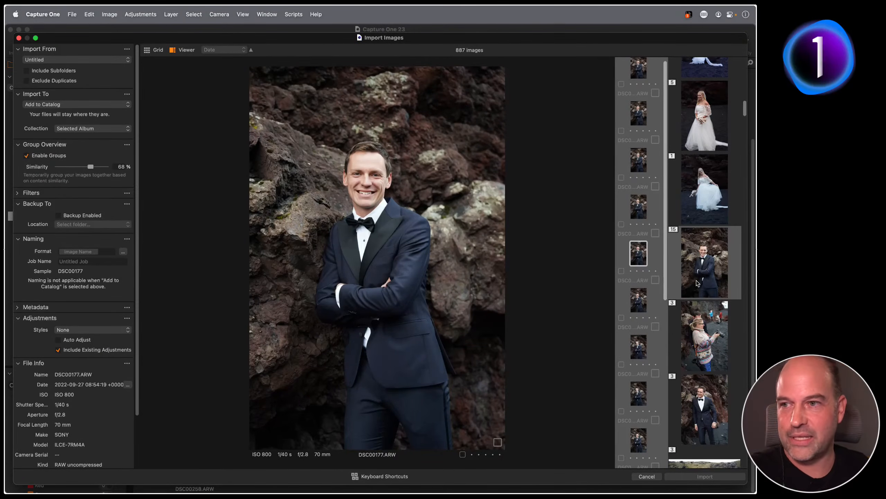
left_click(358, 181)
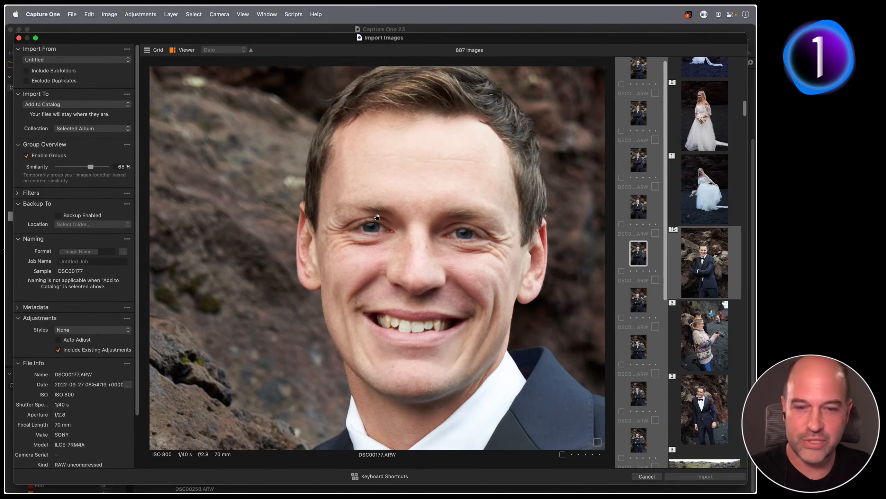
Compare groom close-ups DSC00176 and DSC00177 at 100%, then pick DSC00177 for import
key("Up")
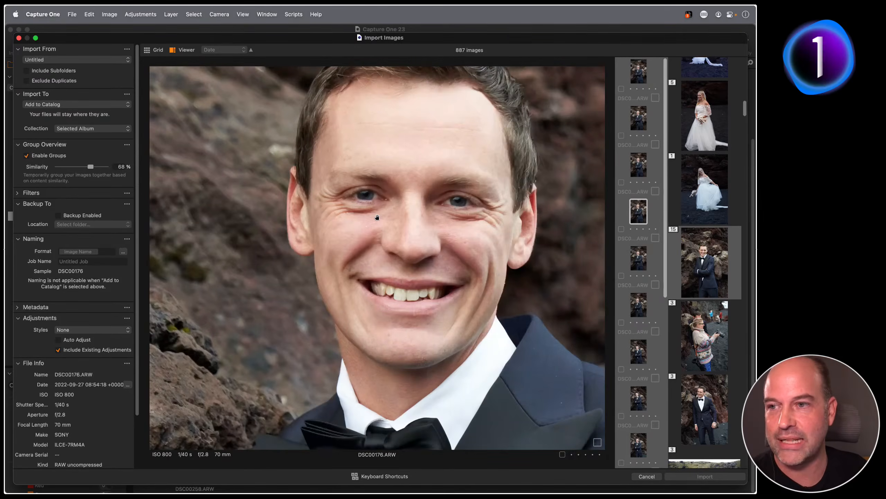
key("Down")
key("Up")
key("Down")
key("Up")
key("Down")
key("Up")
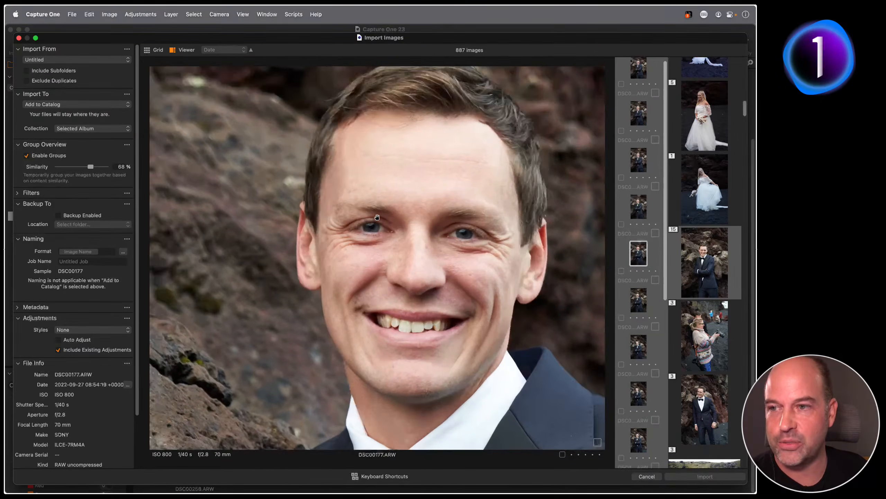
key("Down")
key("Up")
key("Down")
key("Up")
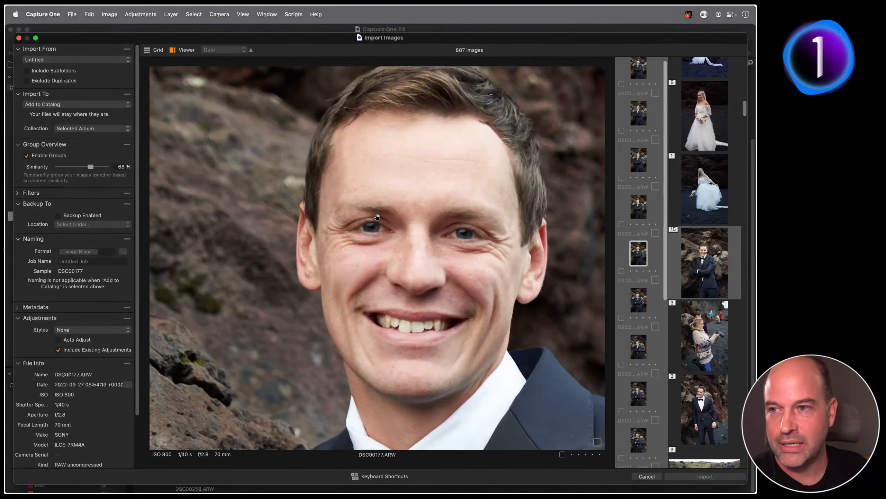
key("Down")
key("Up")
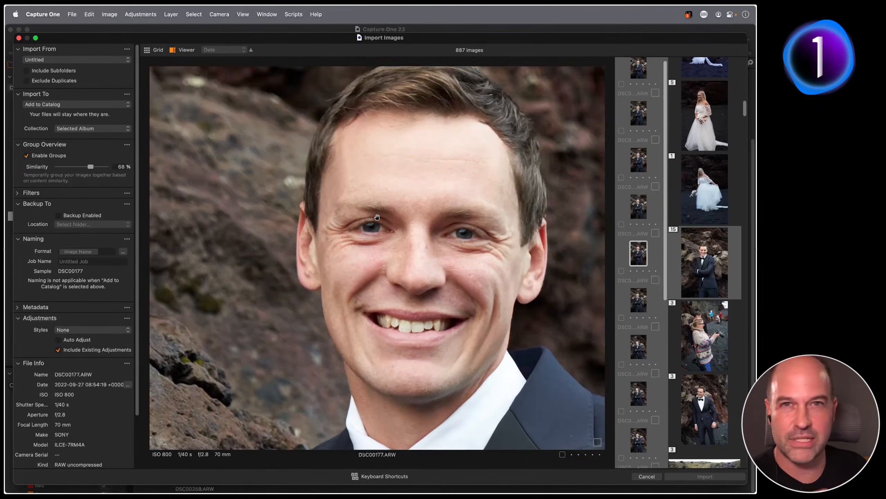
key("Down")
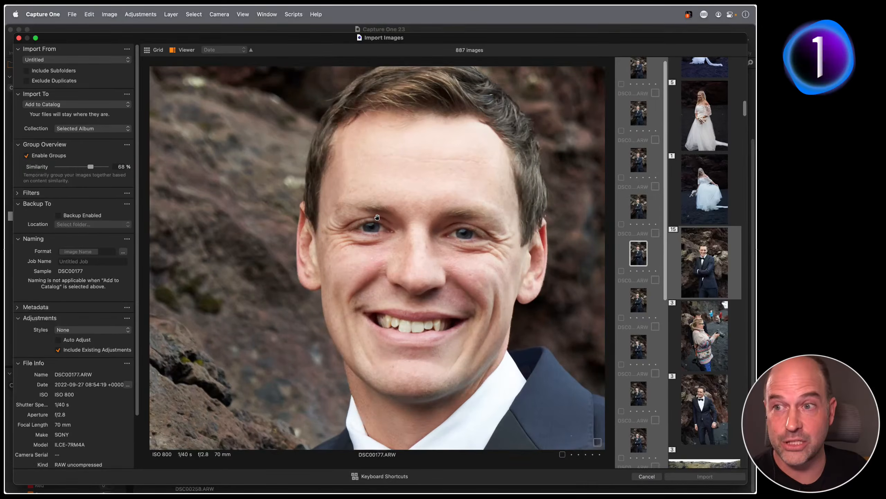
key("Up")
key("Down")
key("Up")
key("Down")
key("Up")
key("Down")
key("Up")
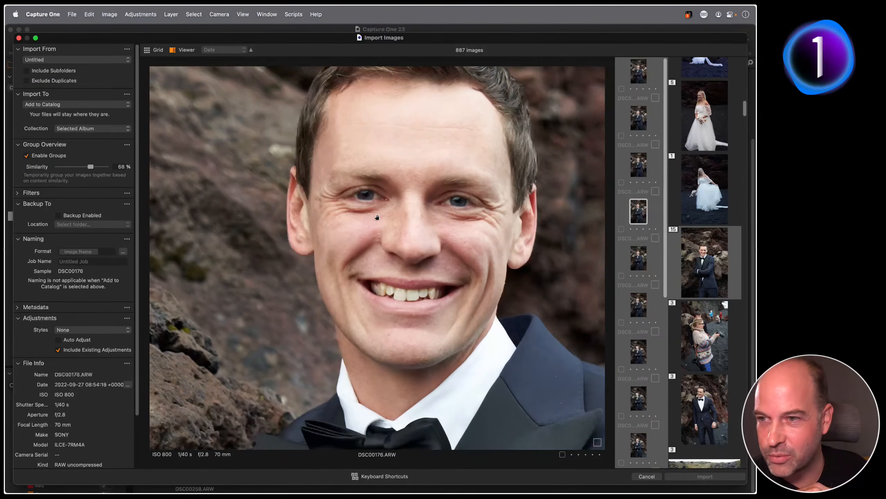
key("Down")
key("Up")
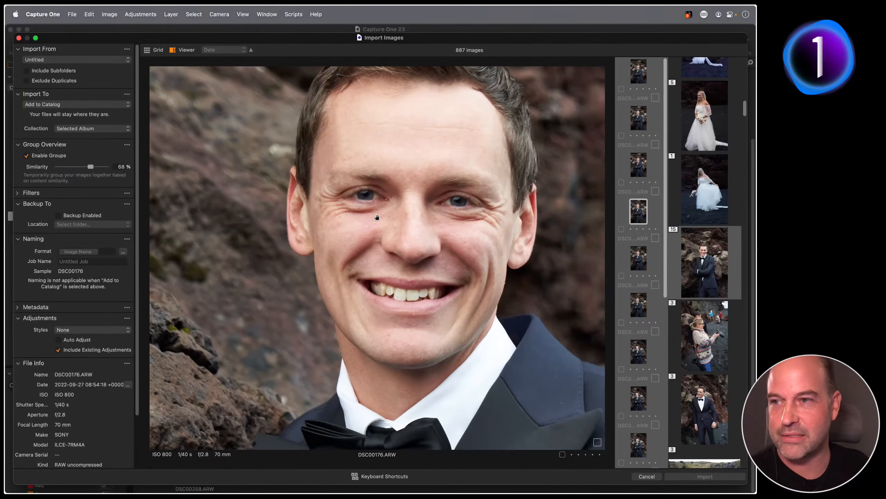
key("Down")
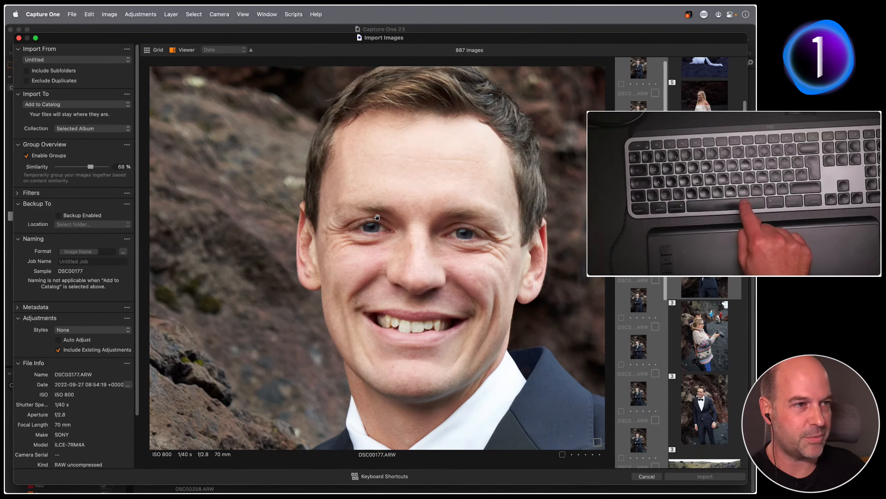
key("space")
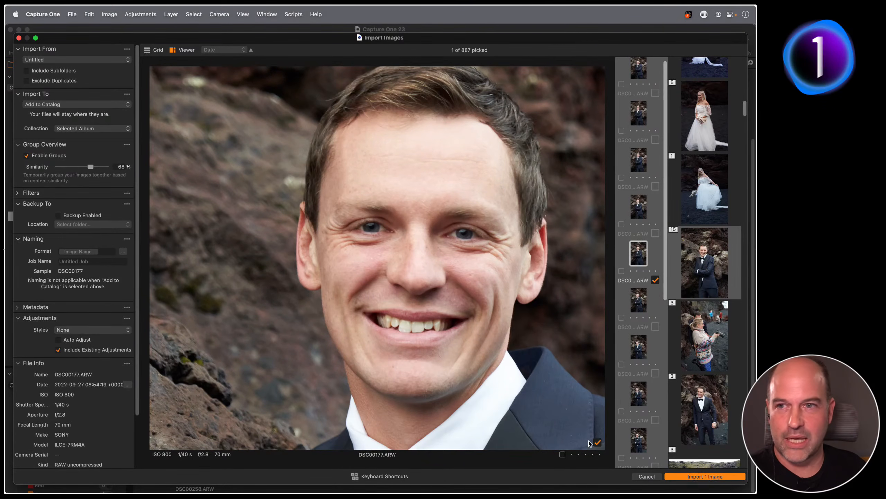
Fit the view, browse the beach couple group, and pick DSC00246 for import
key("Down")
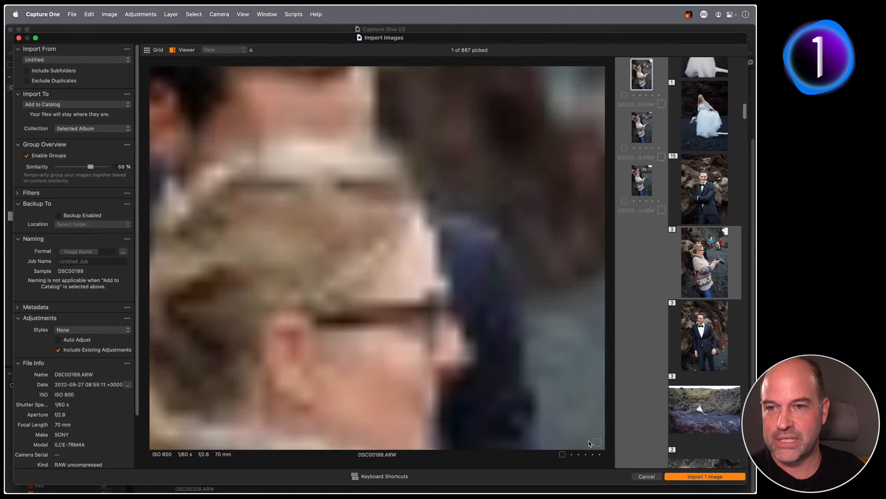
left_click(437, 295)
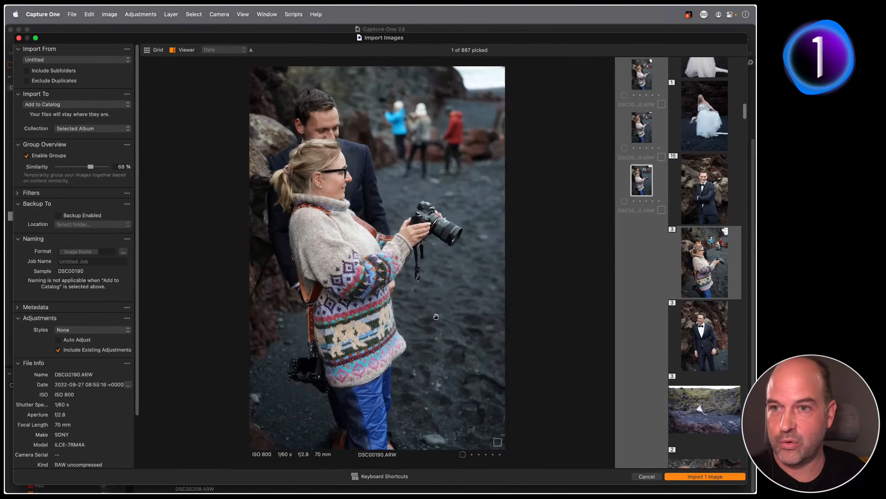
key("Down")
key("Down")
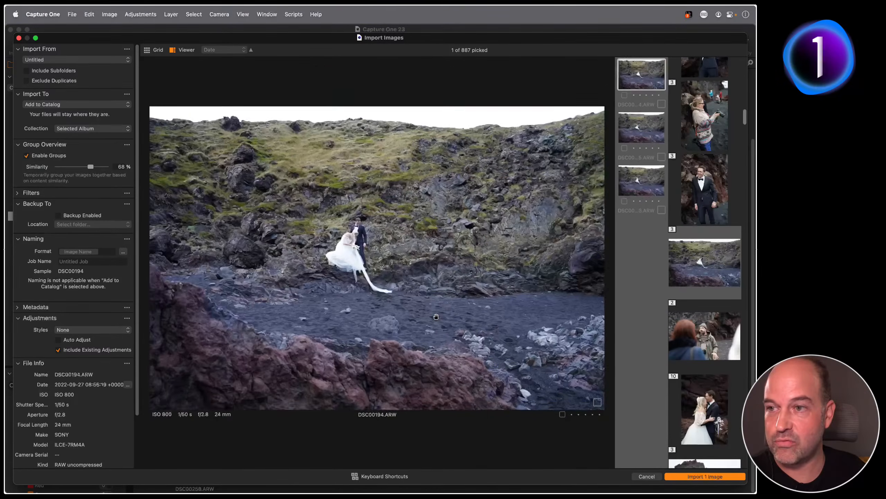
key("Down")
key("Down")
key("Down")
key("Down")
key("Down")
key("Down")
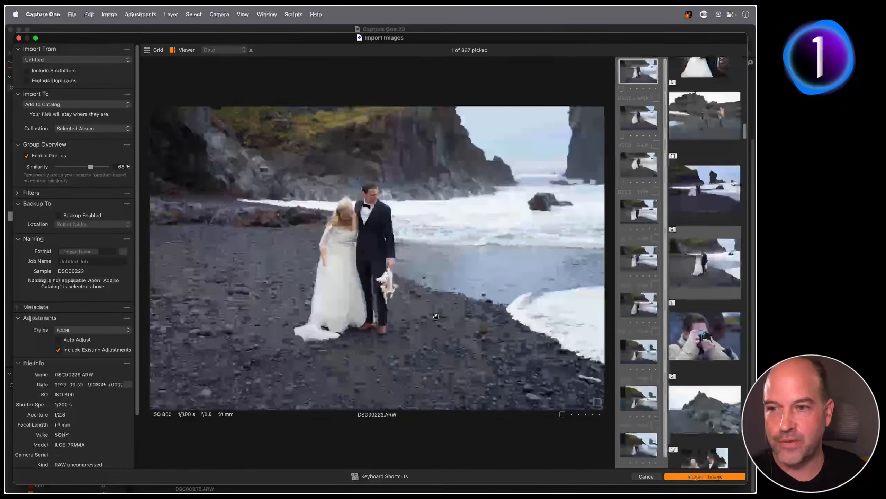
key("Up")
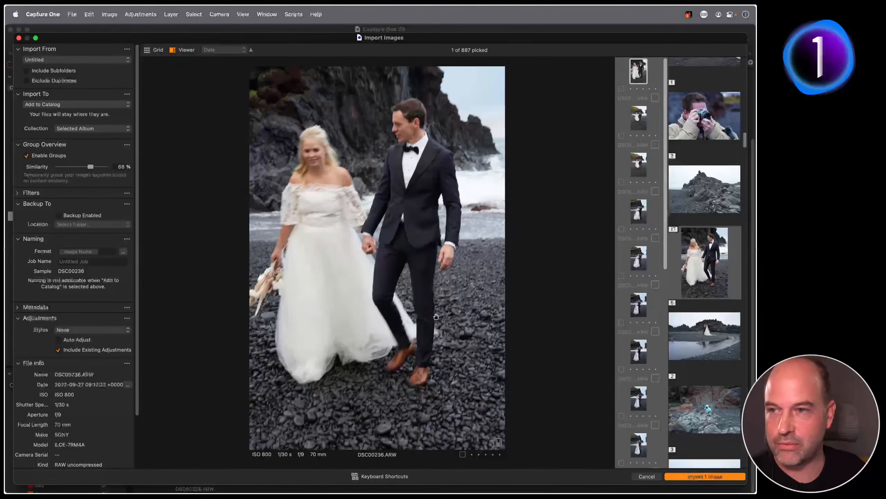
key("Down")
key("Up")
key("Down")
key("Down")
key("Down")
key("Down")
key("Down")
key("Down")
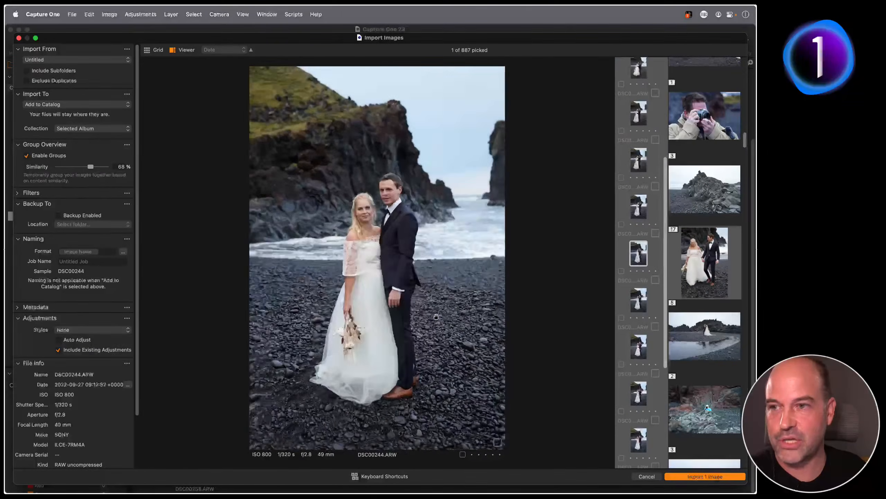
key("Up")
key("Up")
key("Up")
key("Up")
key("Up")
key("Up")
key("Up")
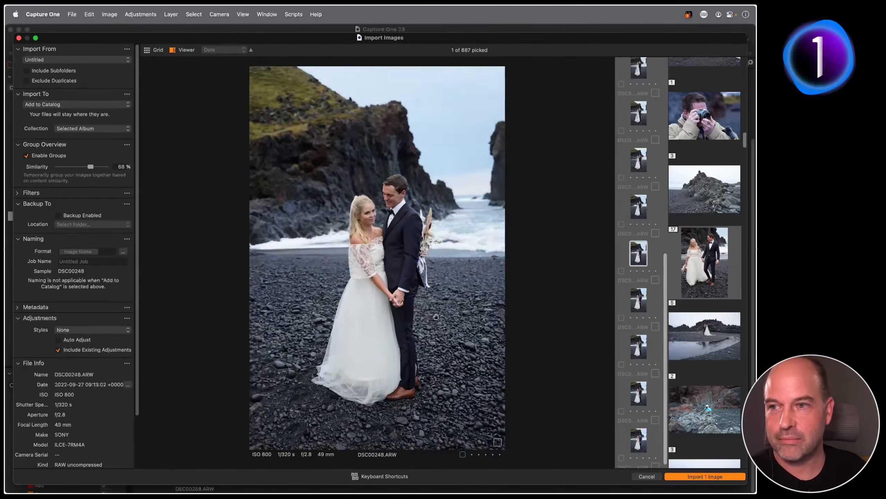
key("Down")
key("Down")
key("Down")
key("Down")
key("Down")
key("Down")
key("Down")
key("Down")
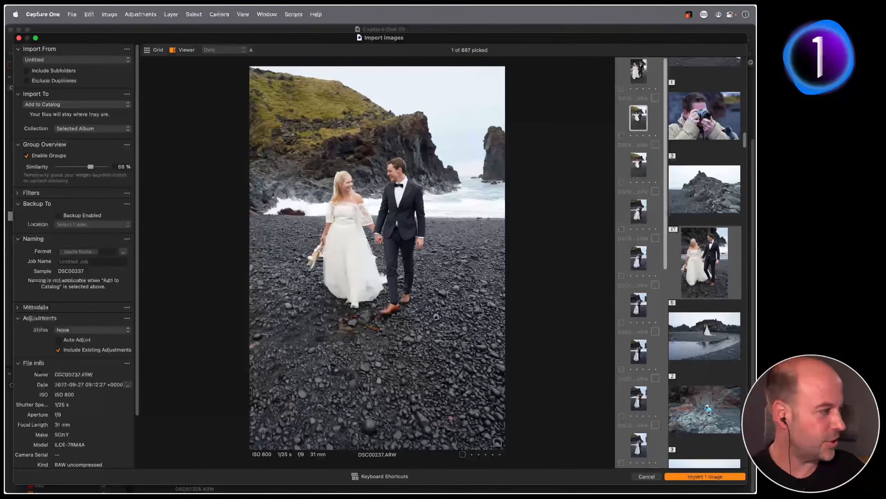
key("Up")
key("Up")
key("Up")
key("Up")
key("Up")
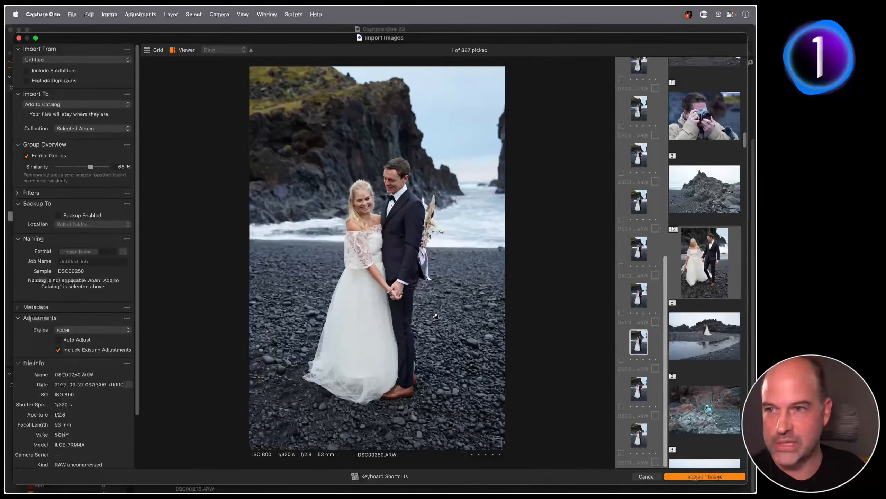
key("Up")
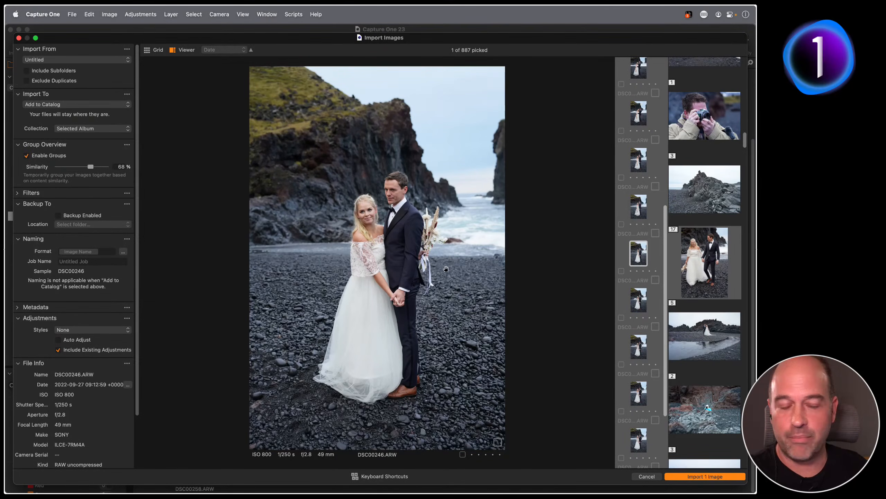
key("space")
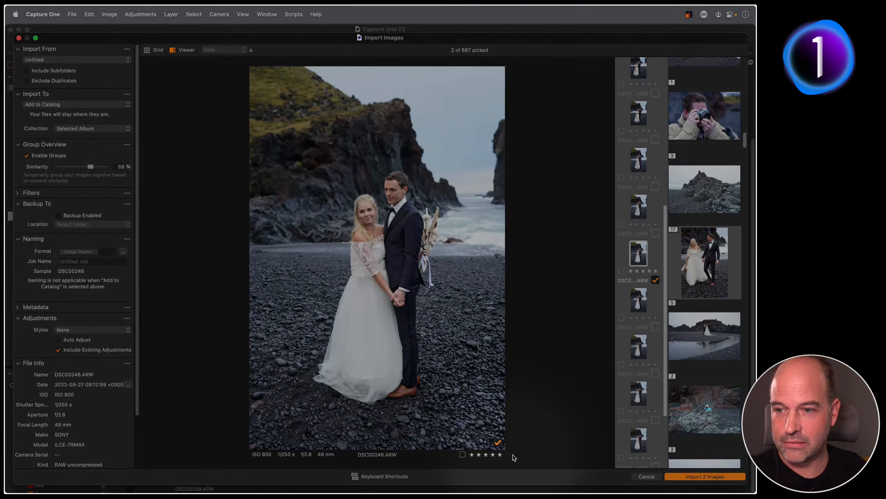
Tag DSC00246 yellow, check the faces at 100%, and expand the import Filters counts
left_click(463, 454)
left_click(473, 448)
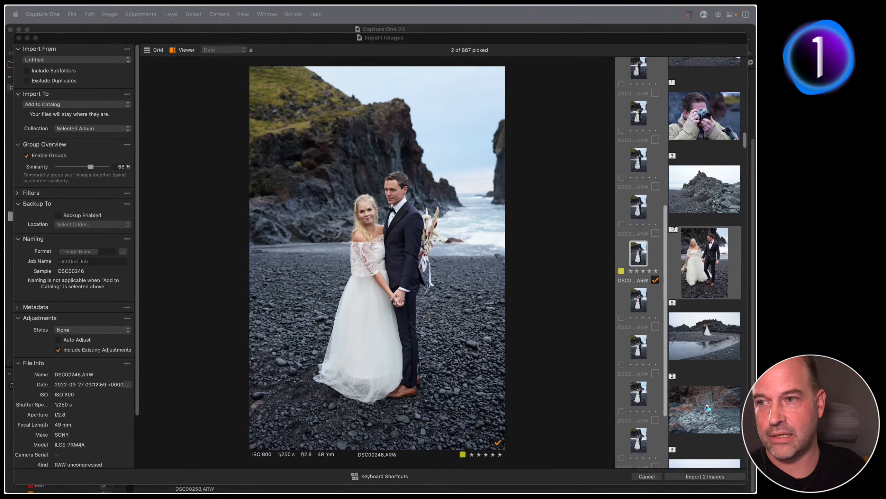
left_click(366, 218)
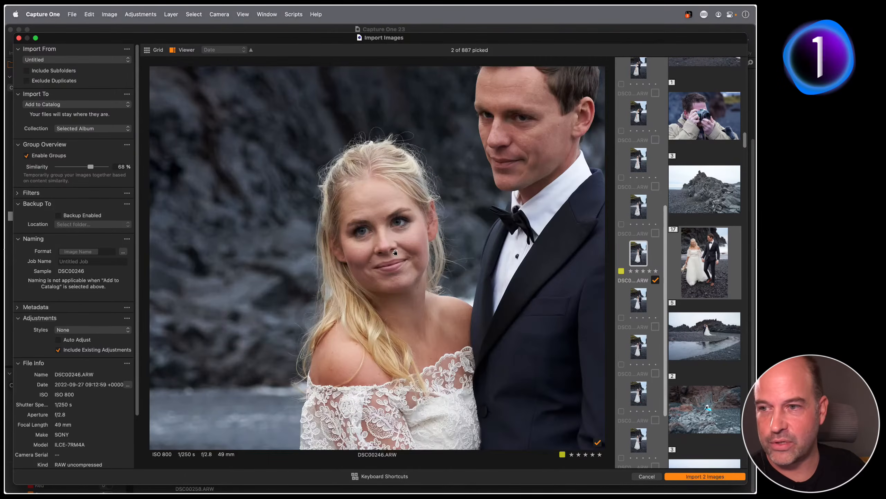
left_click(392, 244)
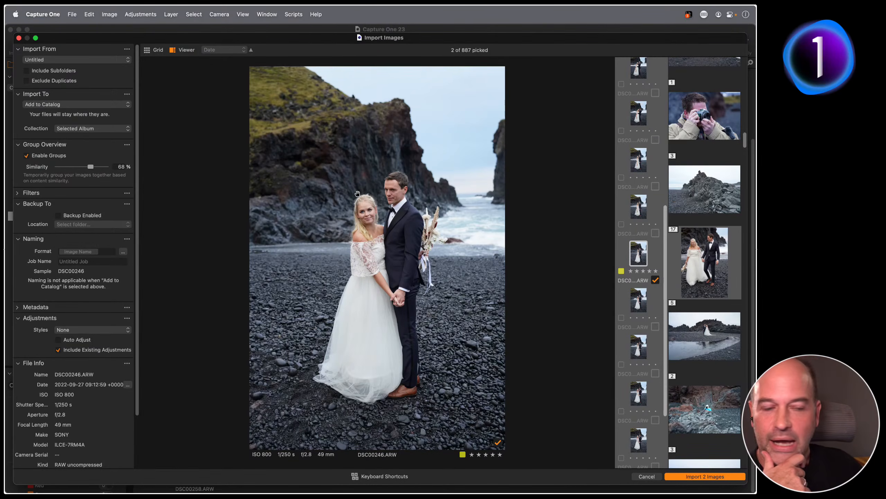
left_click(14, 194)
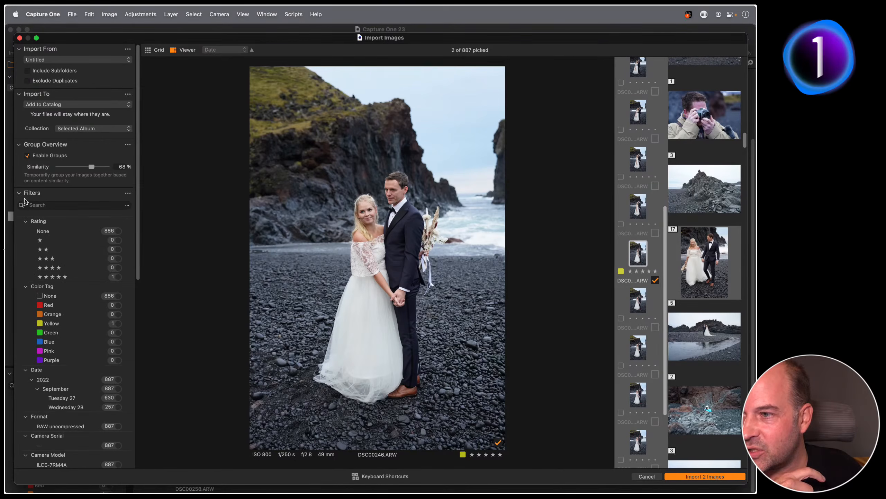
left_click(118, 278)
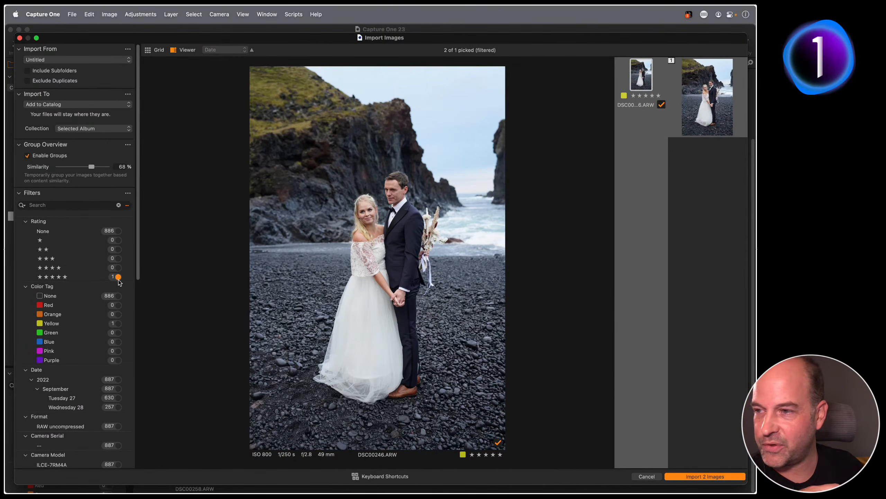
left_click(118, 278)
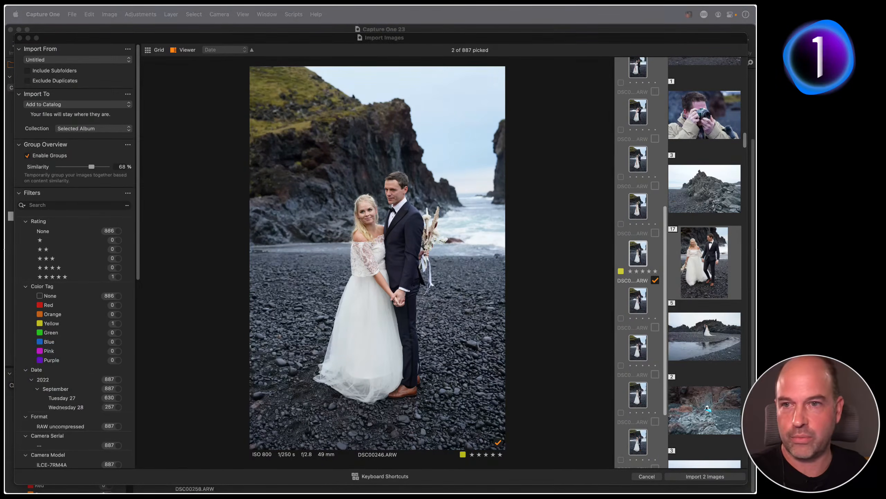
Pick every shot in the current group and all five in group 5, then cancel the import
left_click(590, 311)
key("super+a")
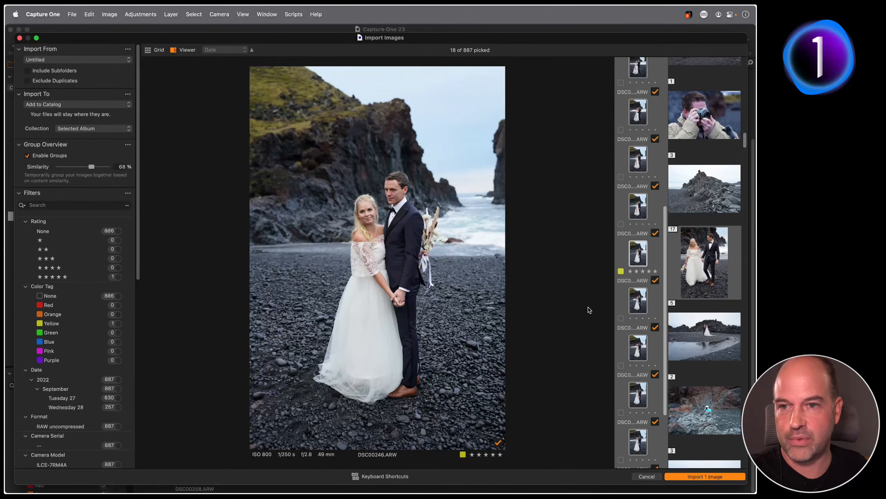
left_click(712, 344)
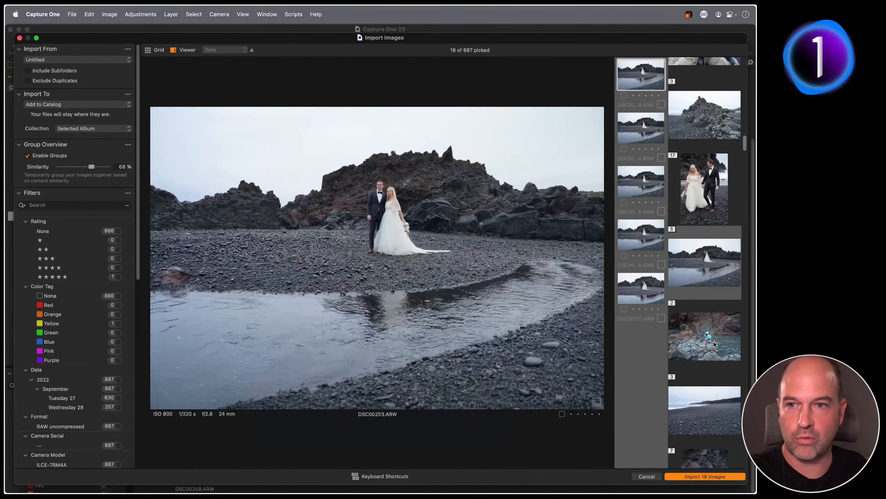
left_click(646, 120)
key("Up")
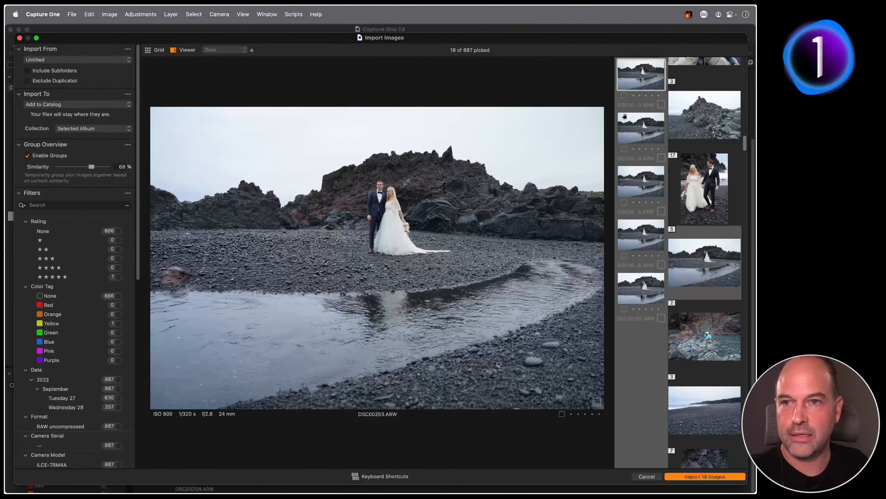
key("super+a")
key("space")
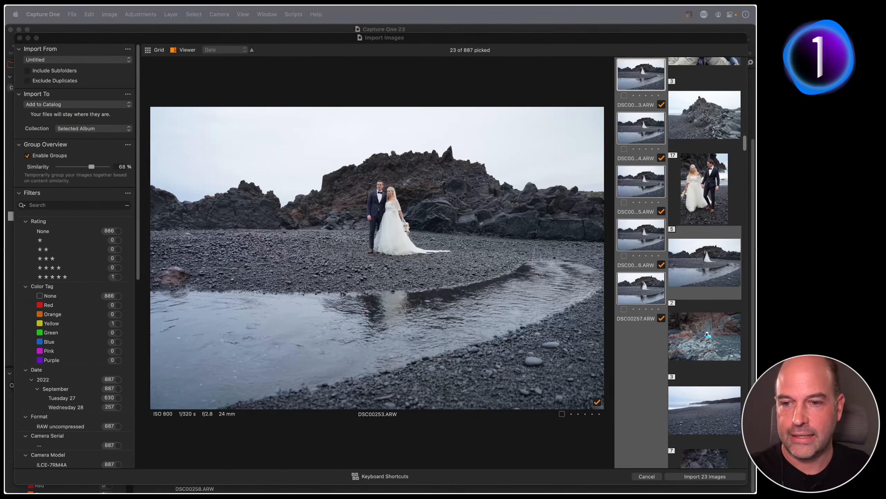
left_click(647, 476)
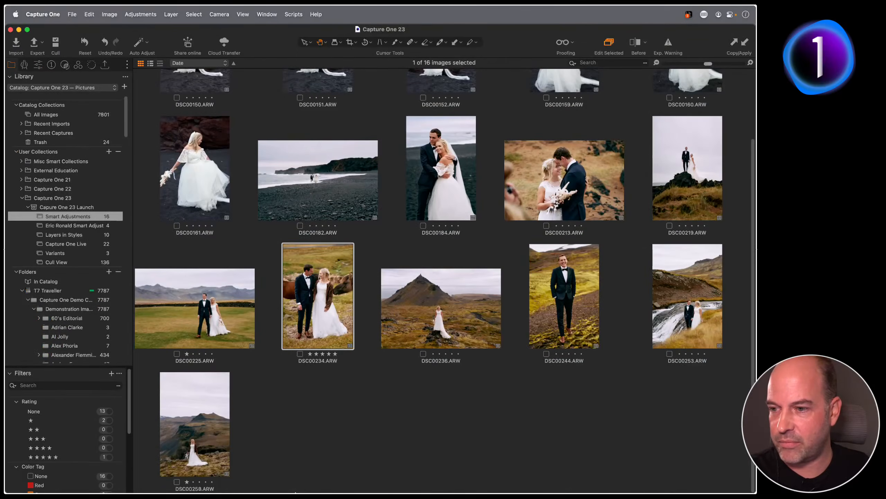
mouse_move(297, 475)
left_click(240, 474)
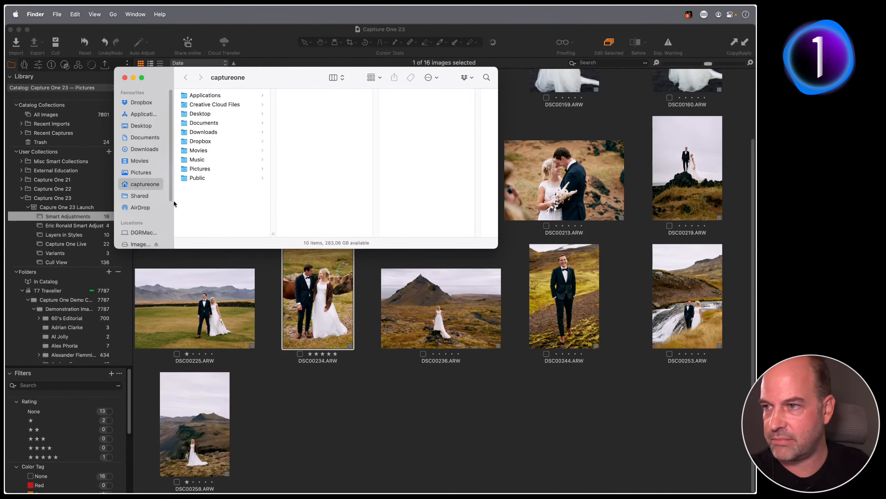
scroll(169, 217, "down", 3)
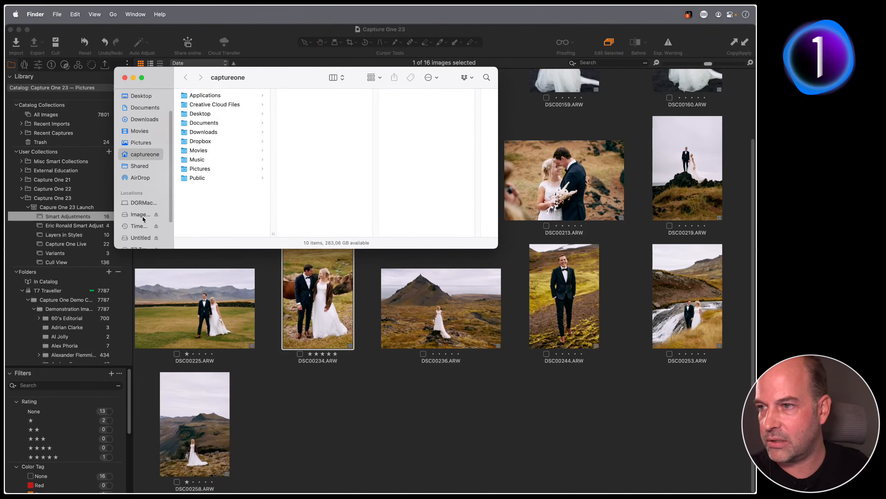
scroll(146, 223, "down", 2)
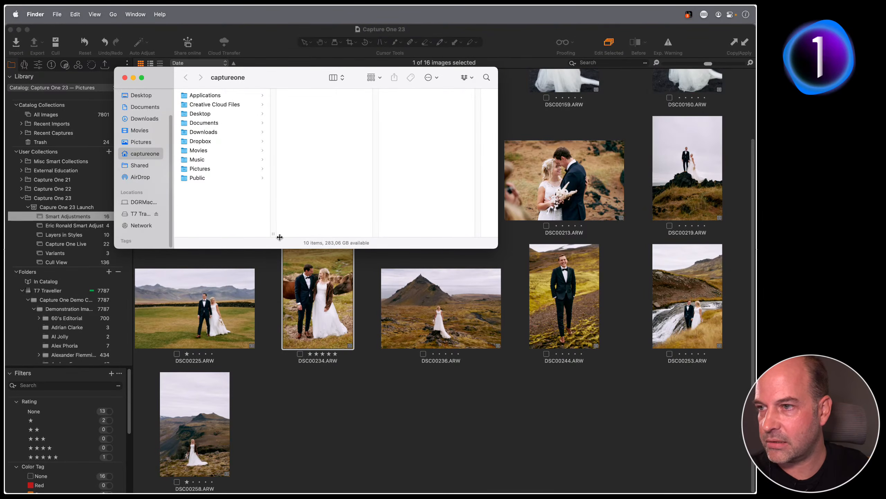
left_click(387, 414)
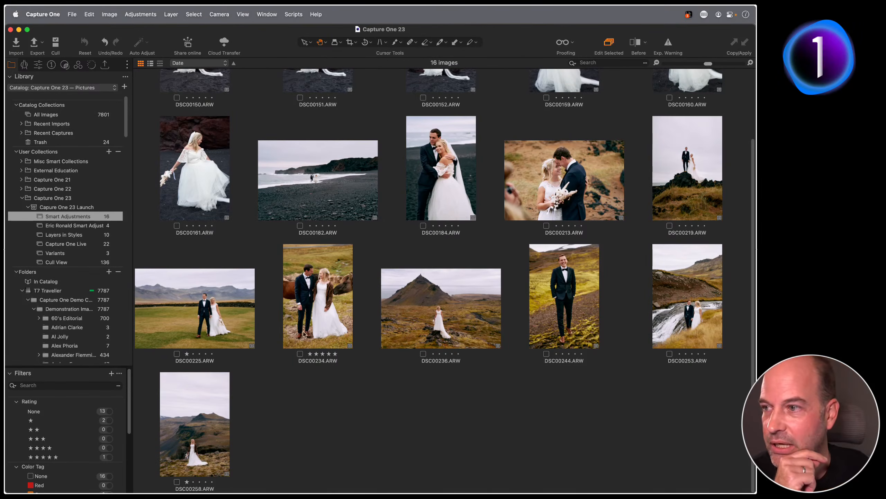
Show the Cull View collection's 136 RAF zoo animal images in the grid
left_click(85, 262)
scroll(482, 211, "up", 20)
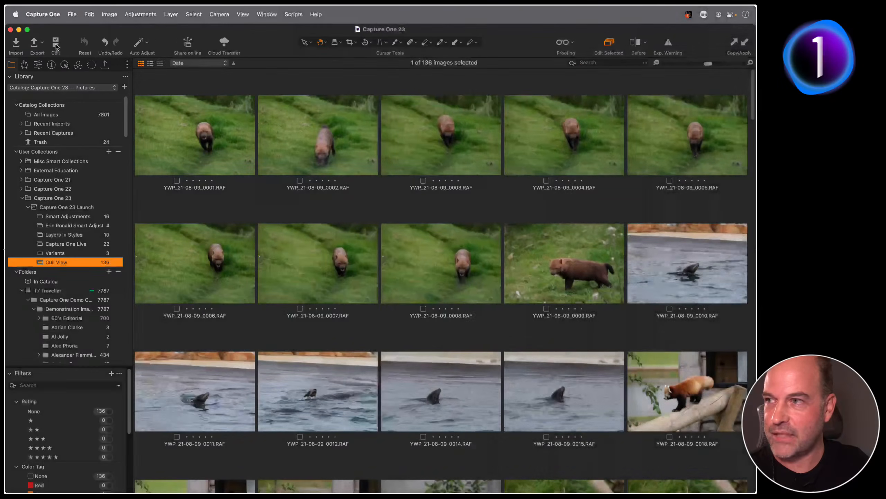
Open the Cull Images window and adjust grouping similarity, settling on 65%
left_click(56, 44)
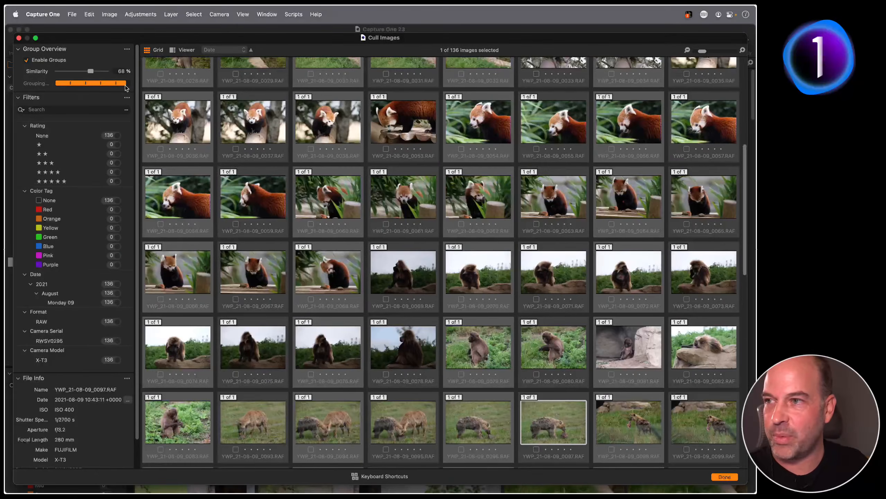
scroll(372, 144, "up", 6)
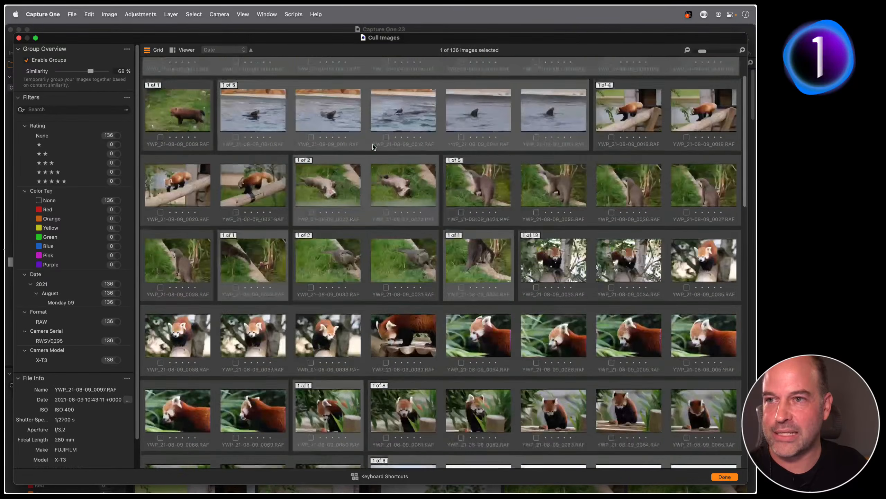
scroll(373, 144, "up", 2)
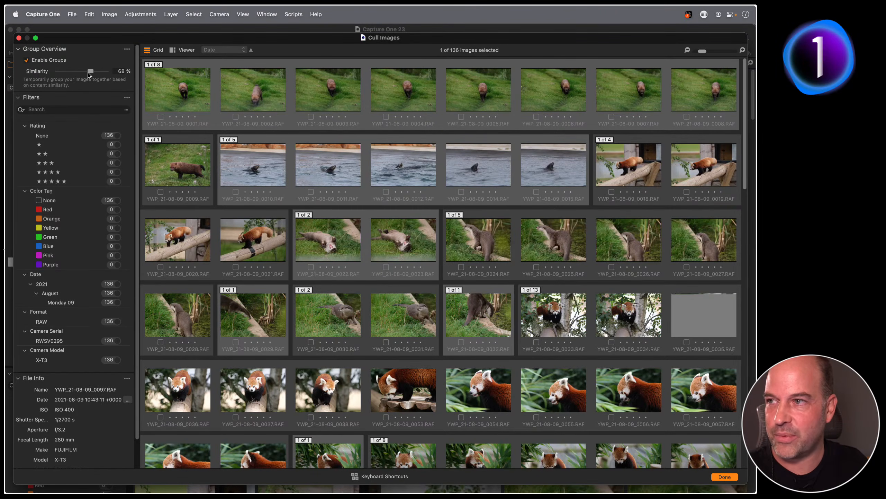
left_click_drag(90, 72, 95, 72)
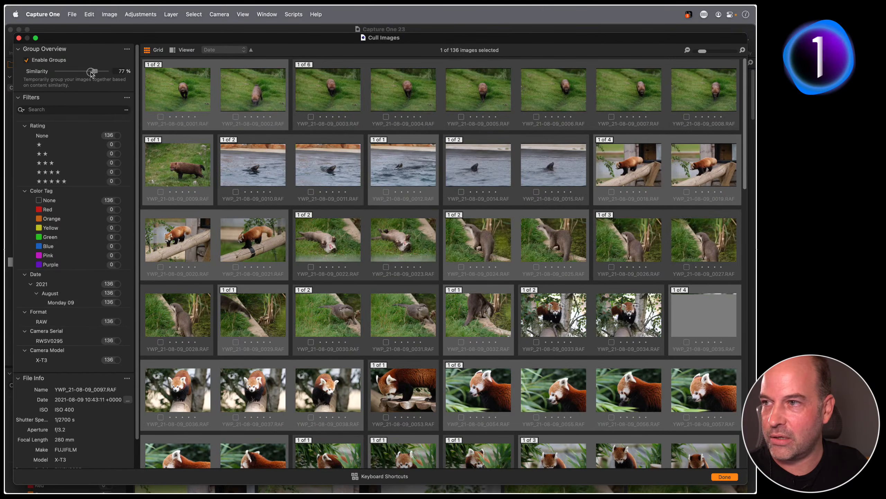
left_click_drag(92, 72, 93, 72)
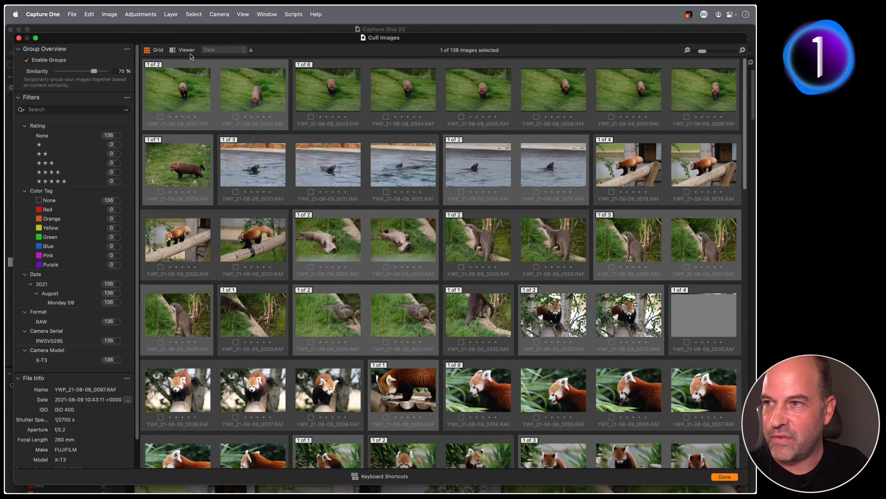
left_click_drag(93, 71, 89, 72)
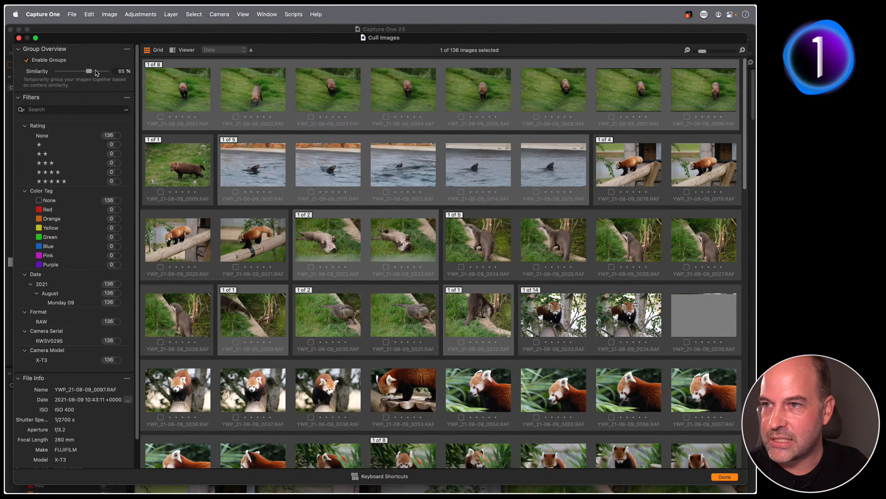
Switch to a single large-image view and open the group of eight bush dog shots
left_click(186, 50)
scroll(710, 115, "up", 3)
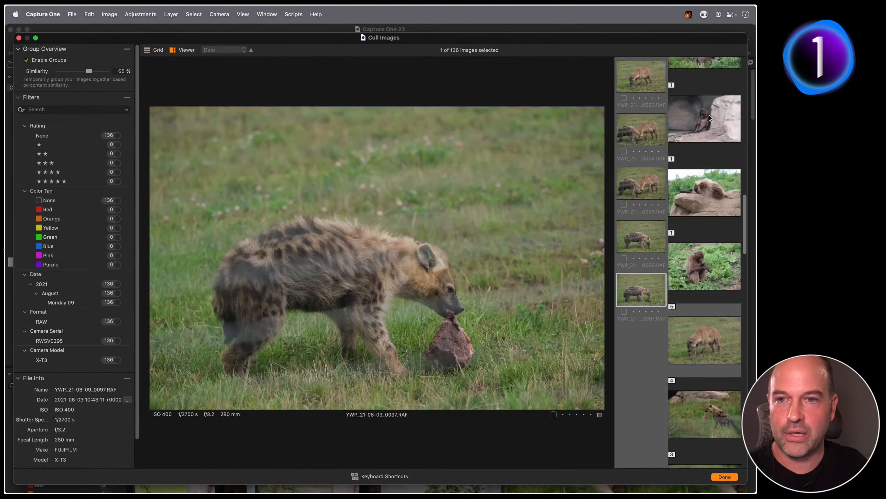
scroll(709, 115, "up", 10)
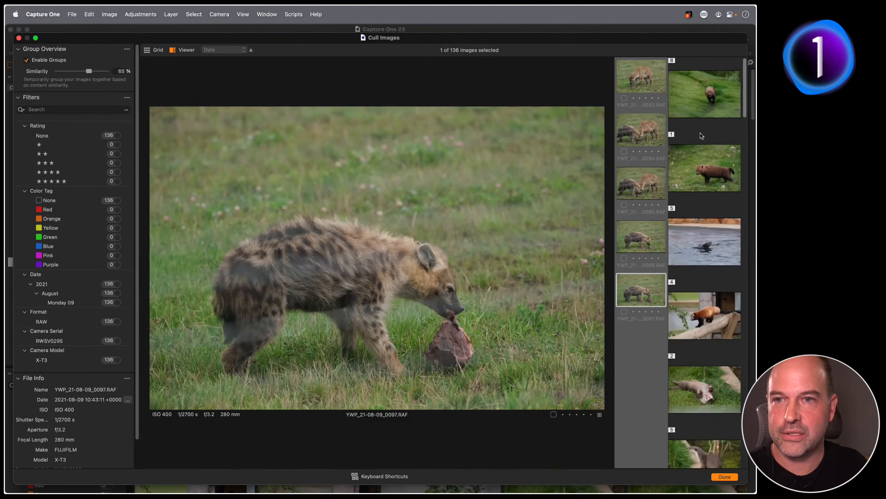
left_click(701, 131)
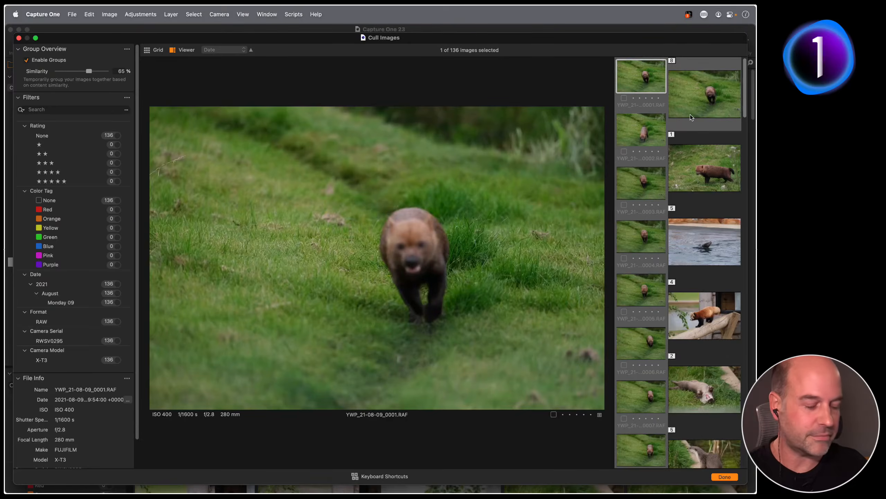
Step between groups, then through the running bush dog group's frames
key("Down")
key("Up")
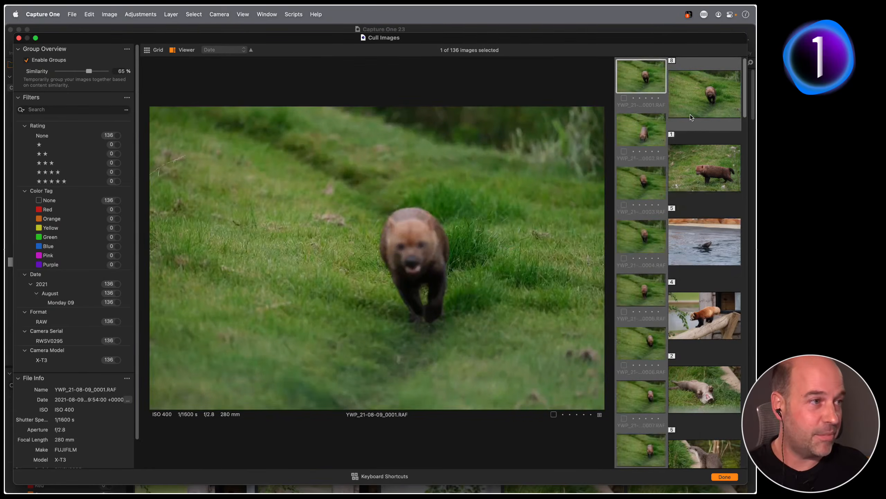
key("Down")
key("Down")
key("Down")
key("Up")
key("Up")
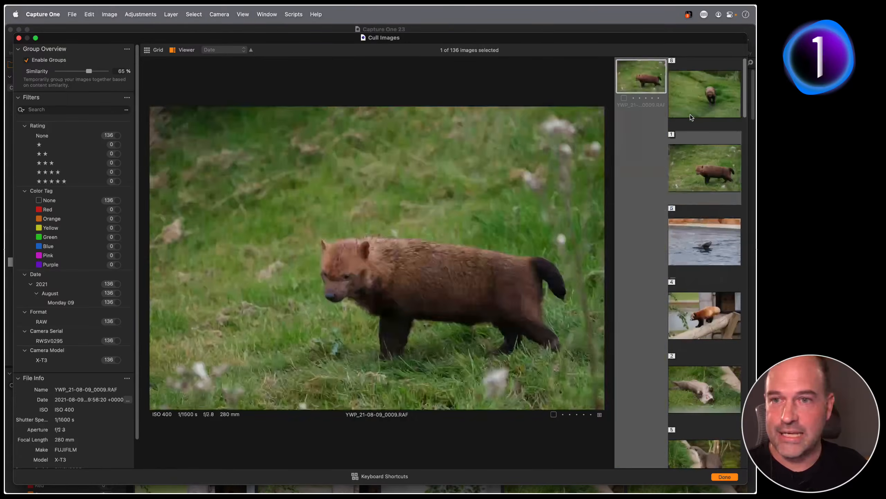
key("Up")
key("Right")
key("Right")
key("Right")
key("Right")
key("Right")
key("Right")
key("Right")
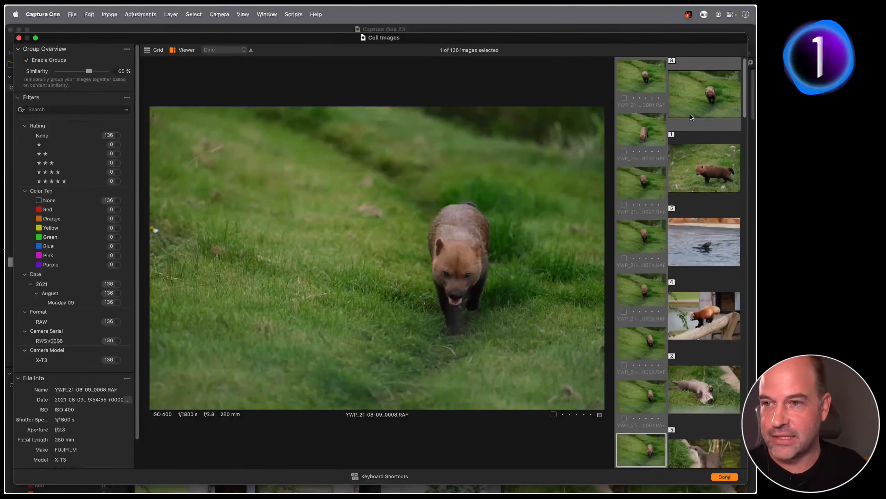
key("Left")
key("Left")
key("Left")
key("Left")
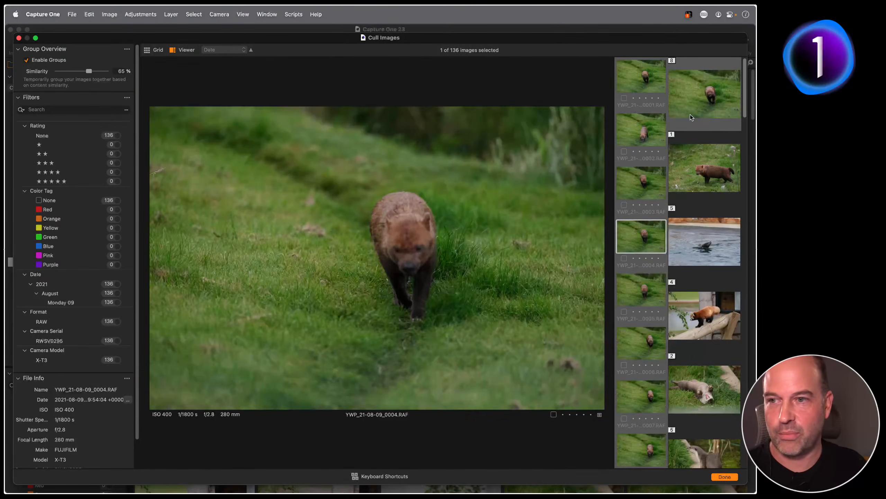
Review the sea lion, red panda and otter groups, reaching otter frame 0032
key("Down")
key("Down")
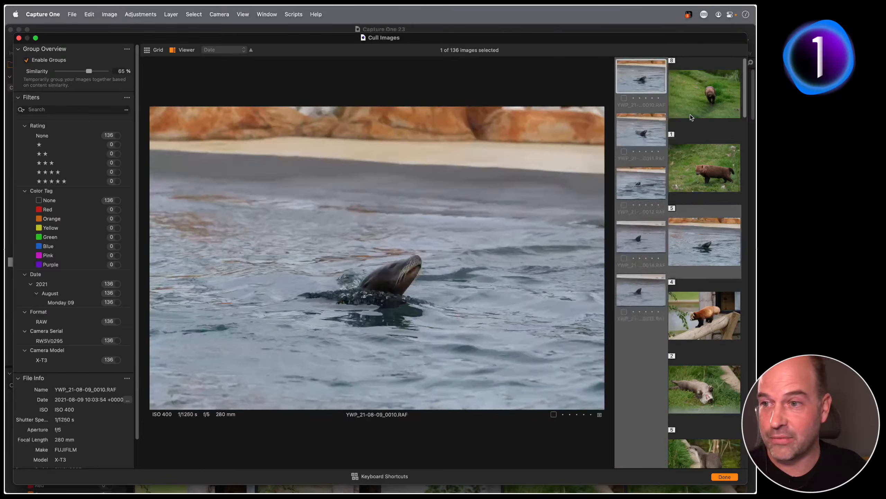
key("Right")
key("Right")
key("Down")
key("Right")
key("Right")
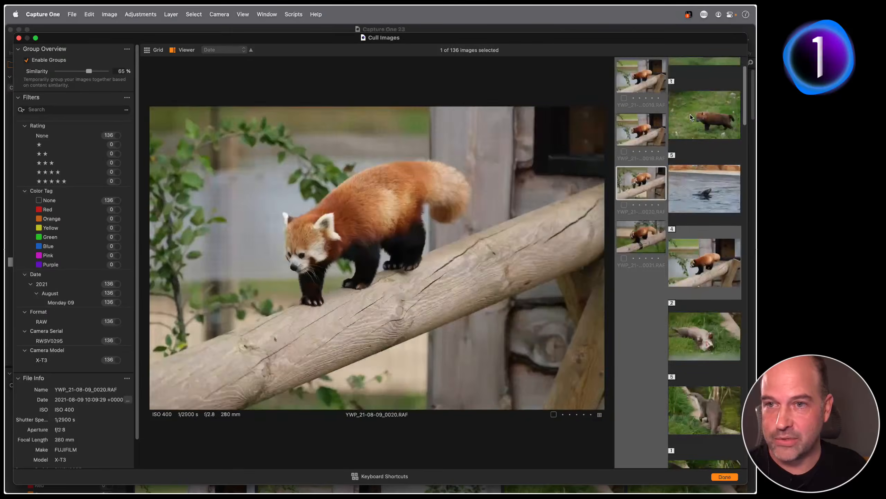
key("Right")
key("Down")
key("Right")
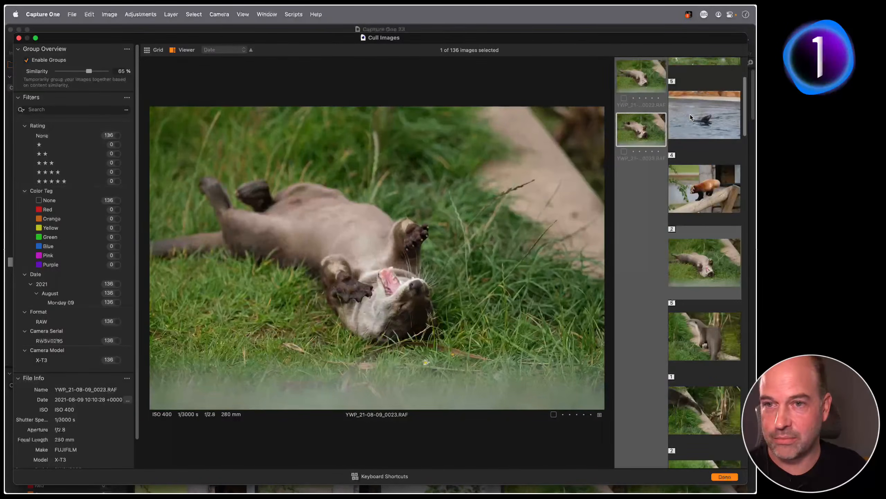
key("Down")
key("Right")
key("Right")
key("Right")
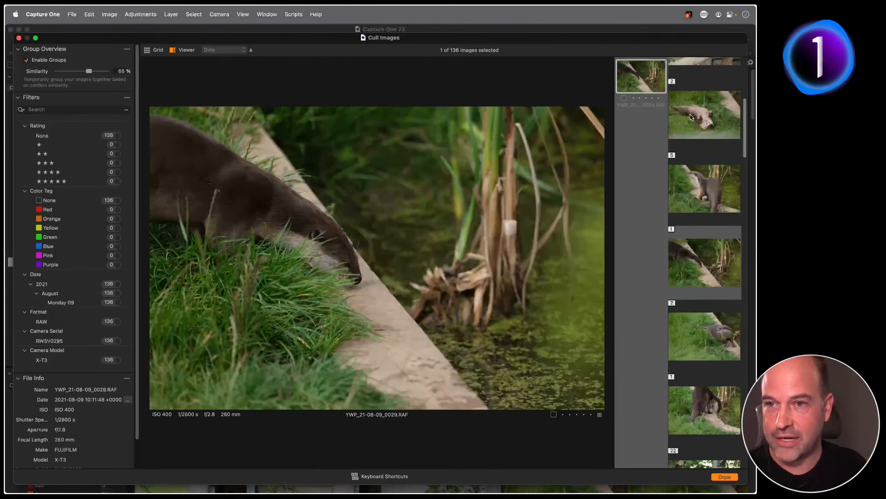
key("Right")
key("Right")
key("Right")
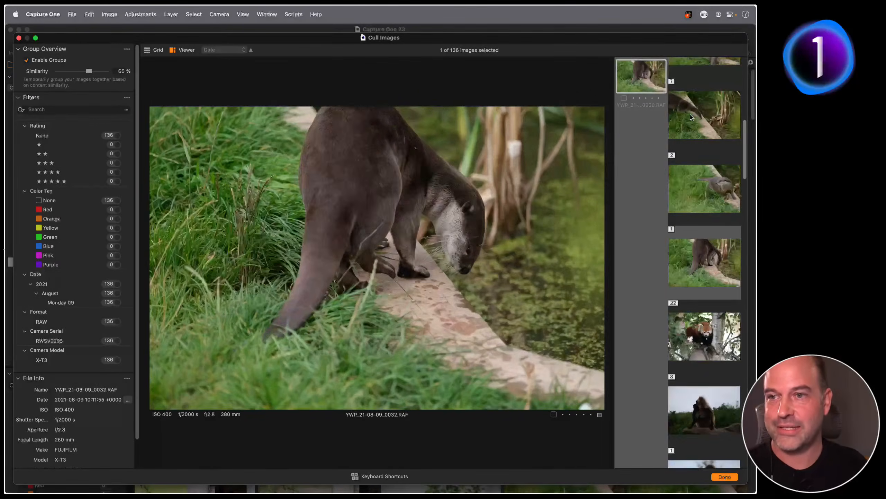
Browse the large red panda group's frames from 0037, ending on frame 0053
key("Down")
key("Right")
key("Right")
key("Right")
key("Right")
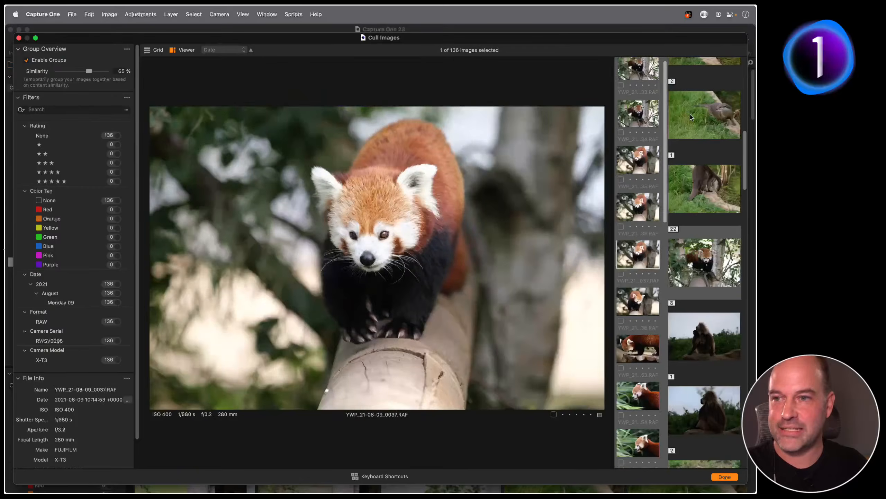
key("Right")
key("Right")
key("Right")
key("Right")
key("Right")
key("Right")
key("Right")
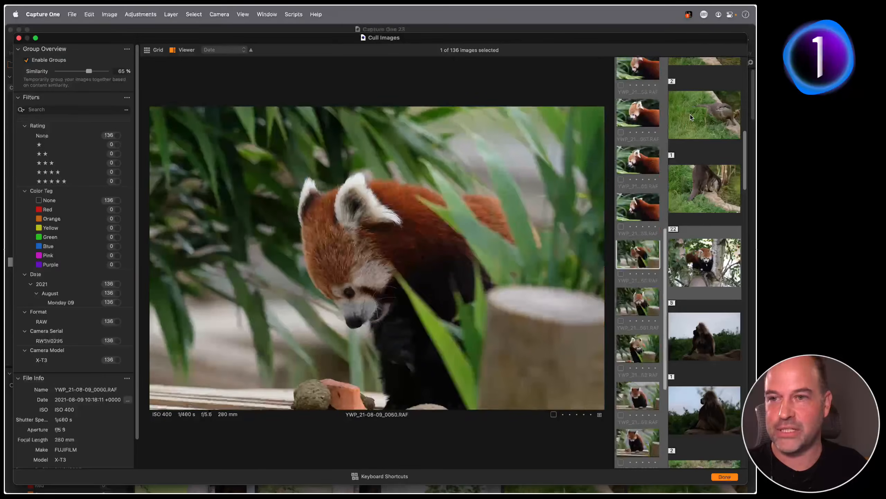
key("Left")
key("Left")
key("Left")
key("Left")
key("Left")
key("Left")
key("Left")
key("Left")
key("Left")
key("Left")
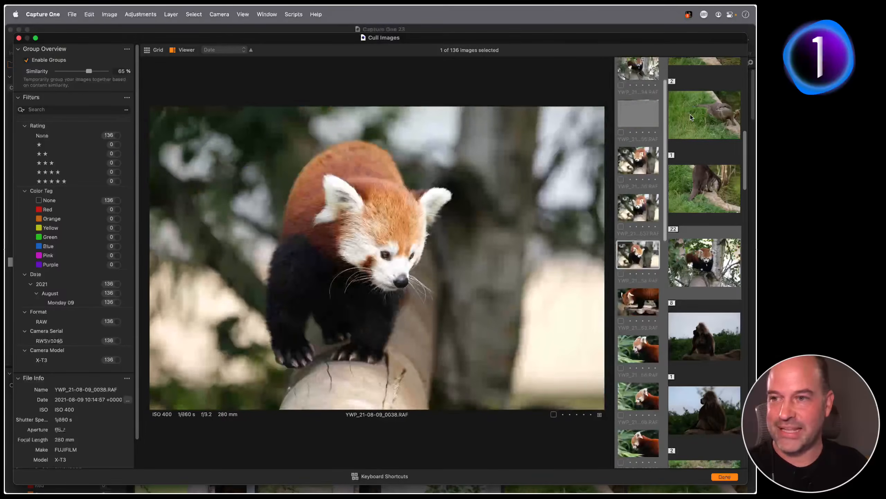
key("Right")
key("Right")
key("Left")
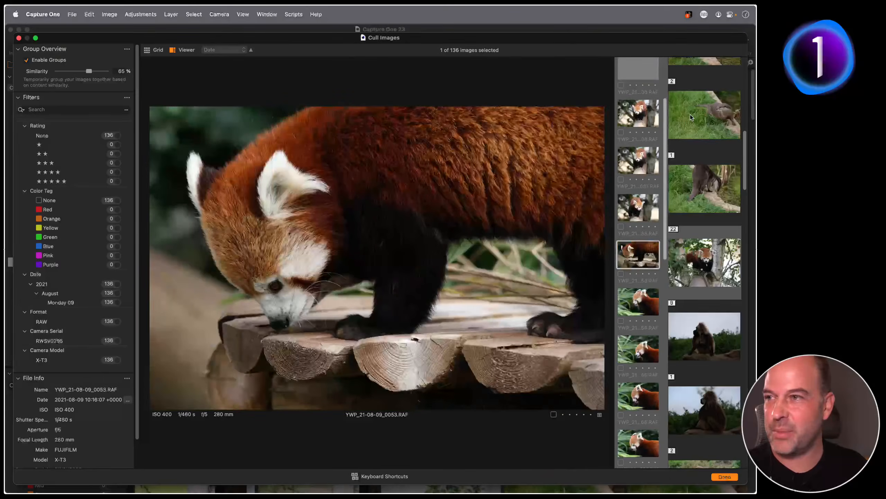
Raise similarity to 79 % and compare the resulting split red panda groups
left_click_drag(88, 71, 95, 71)
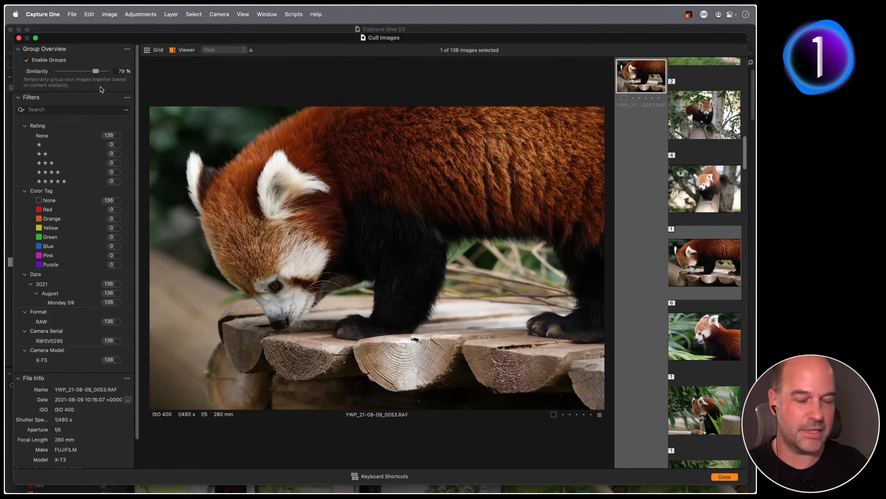
key("Right")
key("Up")
key("Up")
key("Up")
key("Up")
key("Up")
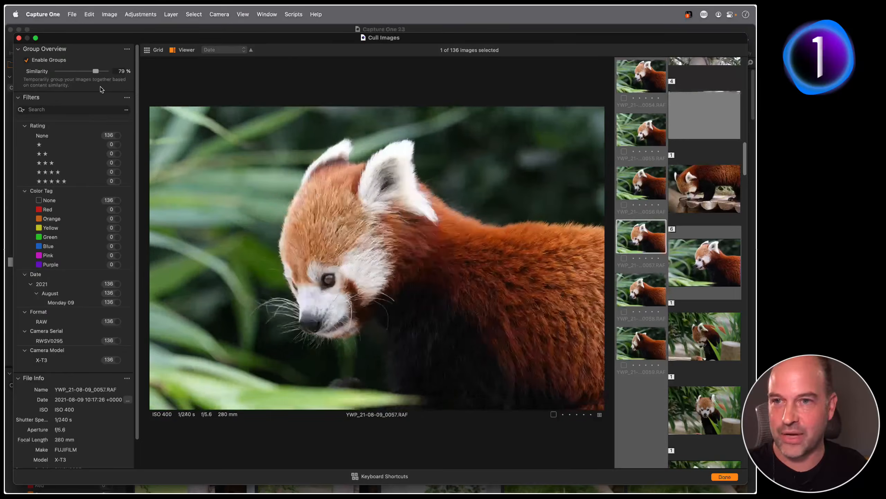
key("Down")
key("Down")
key("Down")
key("Down")
key("Down")
key("Right")
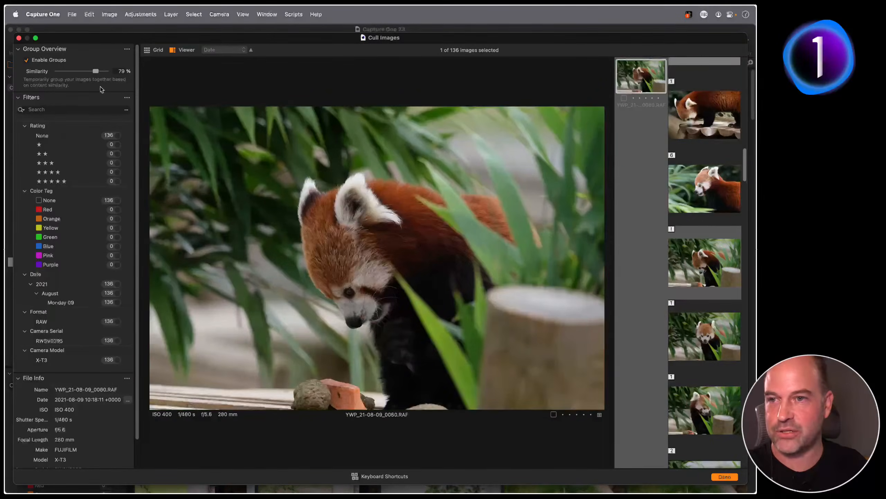
key("Right")
key("Right")
key("Right")
key("Right")
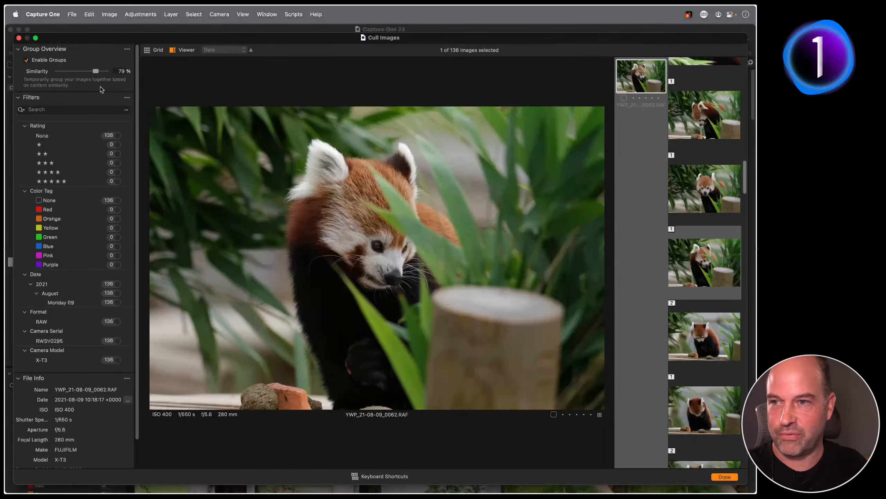
key("Left")
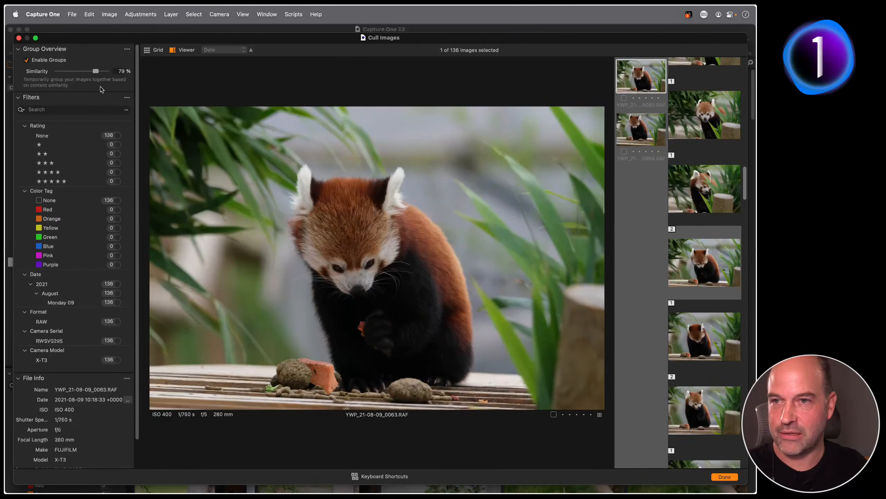
Lower similarity to 71 %, view gelada frames through 0080, and close Cull Images
left_click_drag(96, 72, 92, 72)
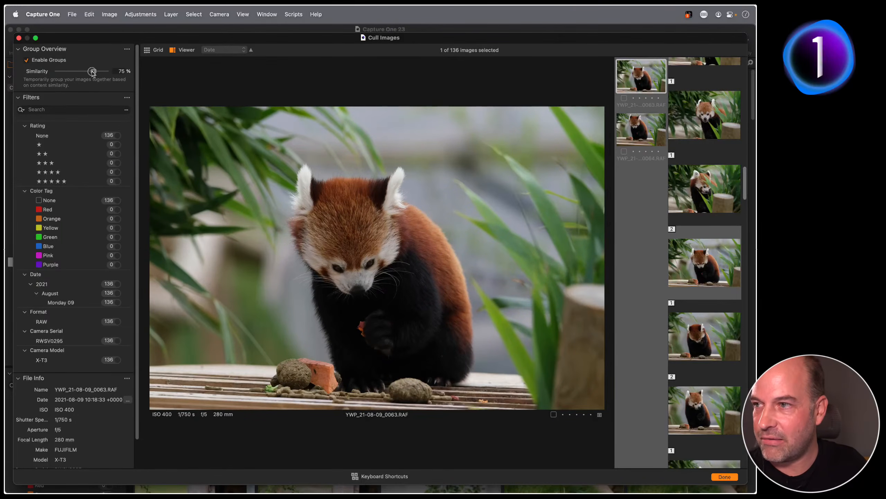
key("Right")
key("Right")
key("Right")
key("Right")
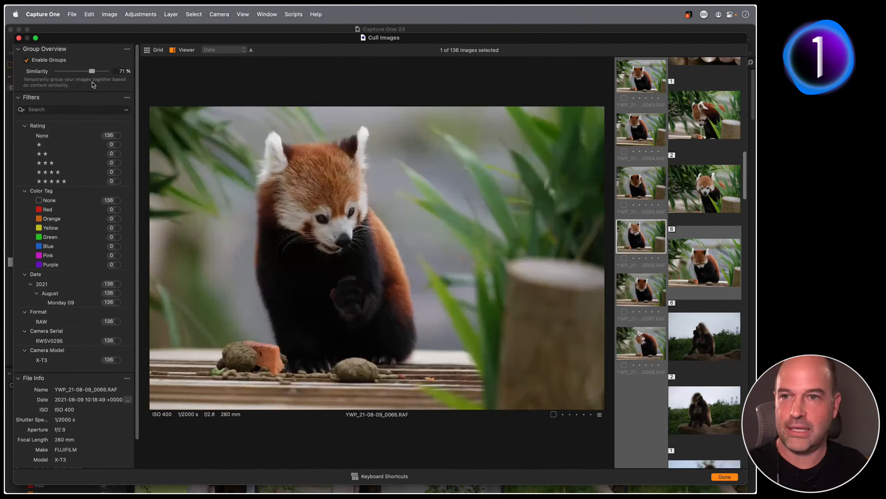
key("Right")
key("Right")
key("Right")
key("Right")
key("Right")
key("Right")
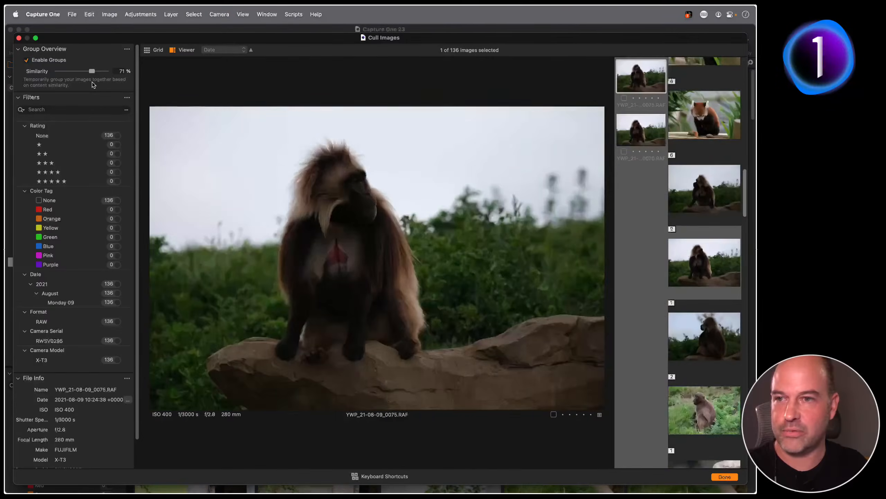
key("Right")
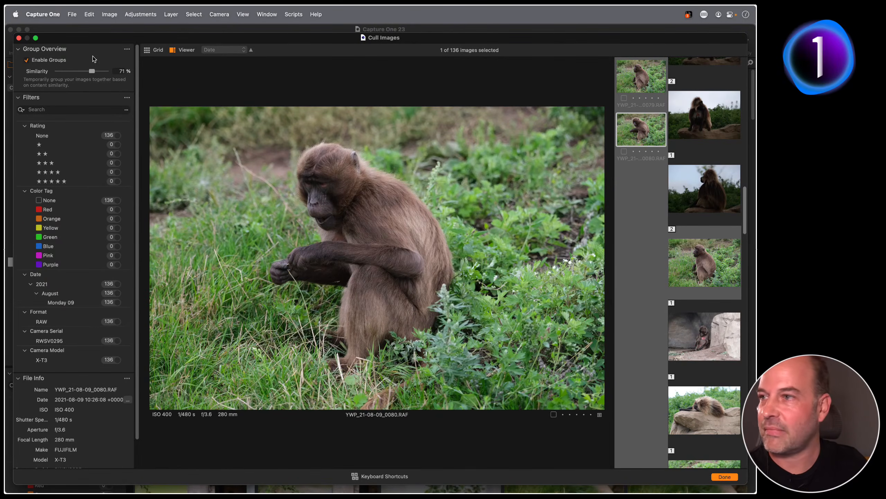
left_click(18, 38)
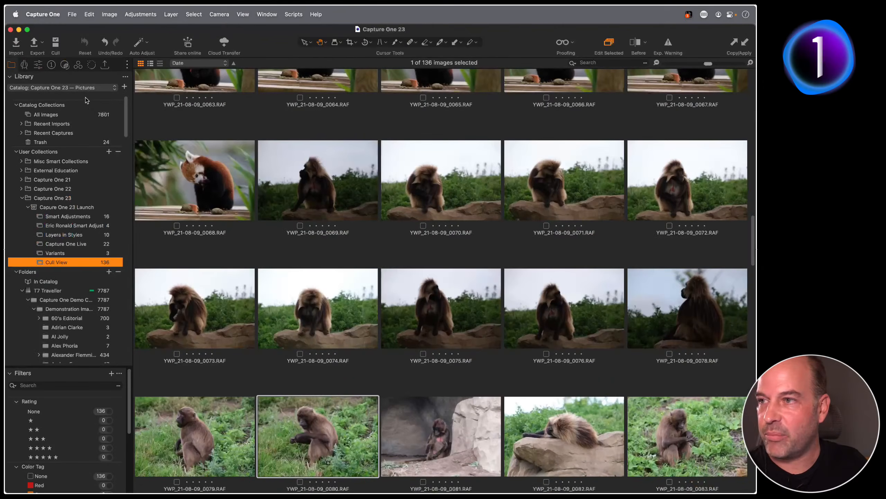
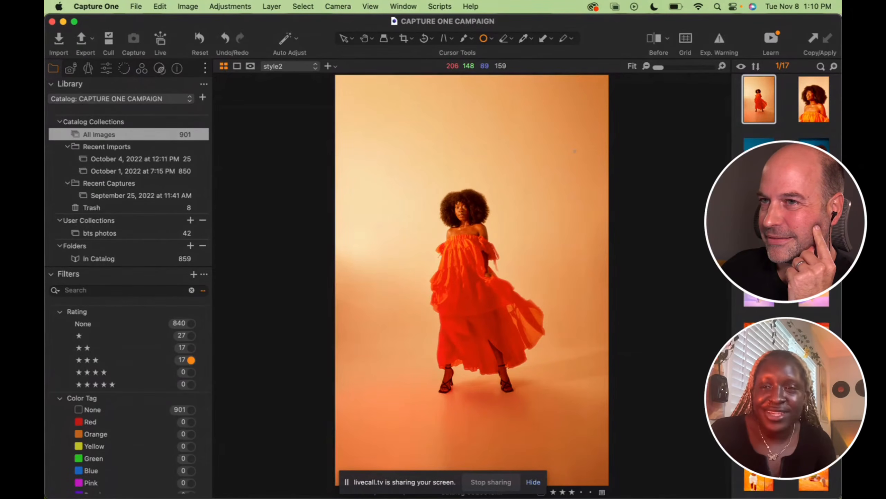
Step through the three-star portraits, past the full-length standing shot, to the seated pose photo
key("Right")
key("Right")
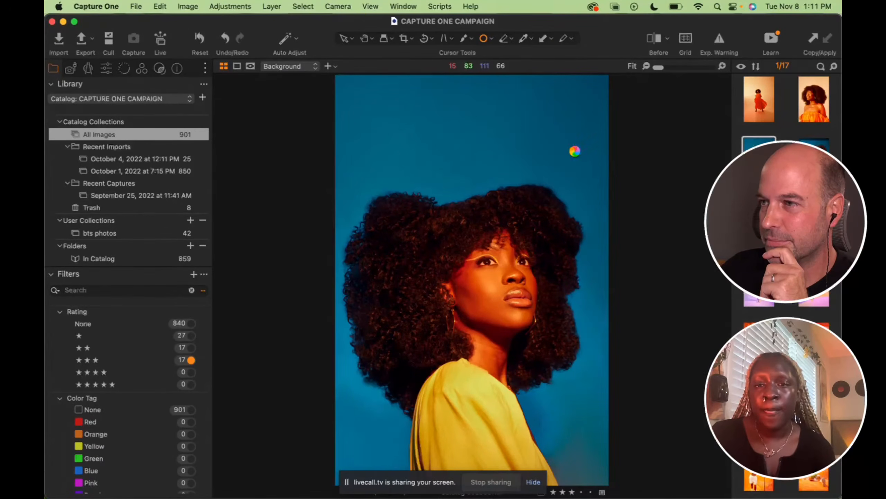
key("Right")
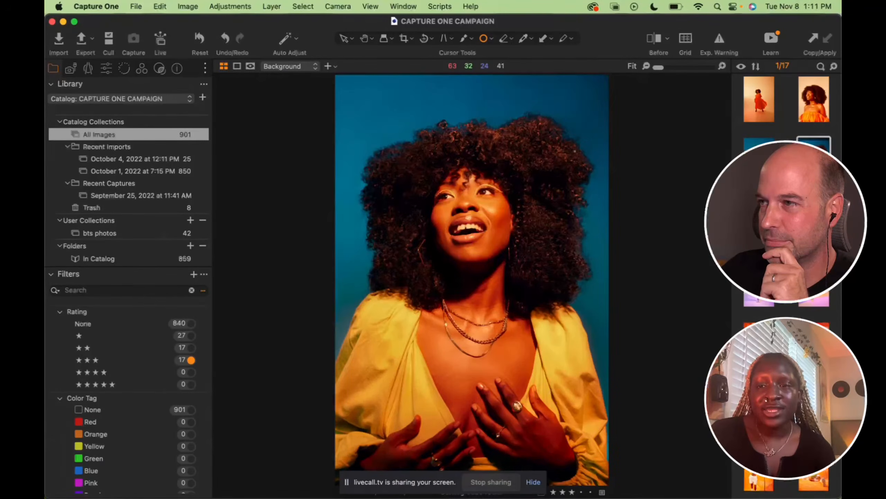
key("Right")
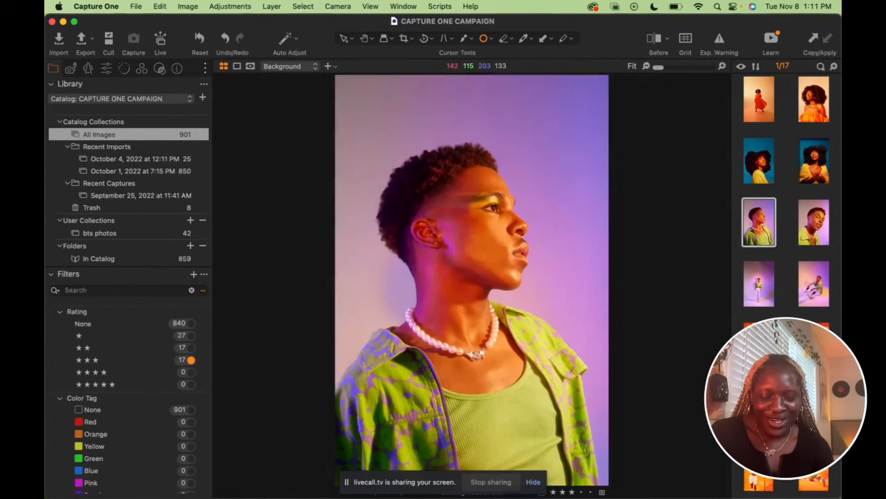
key("Right")
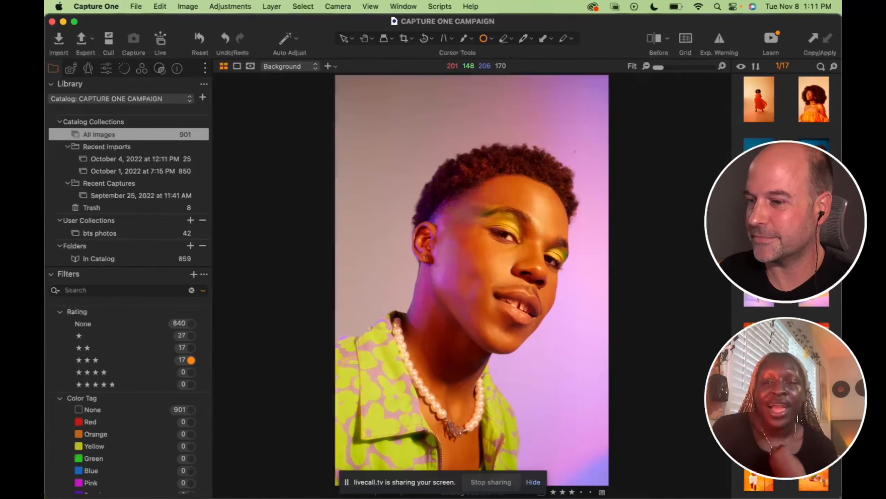
key("Left")
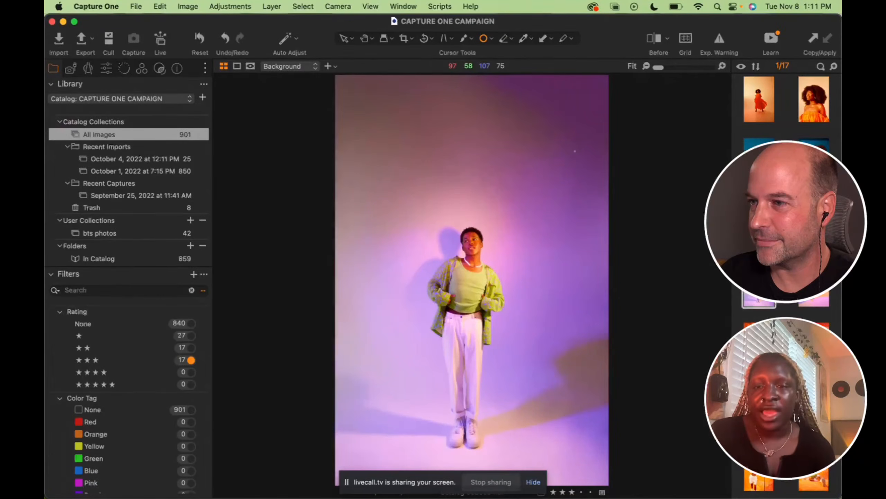
key("Right")
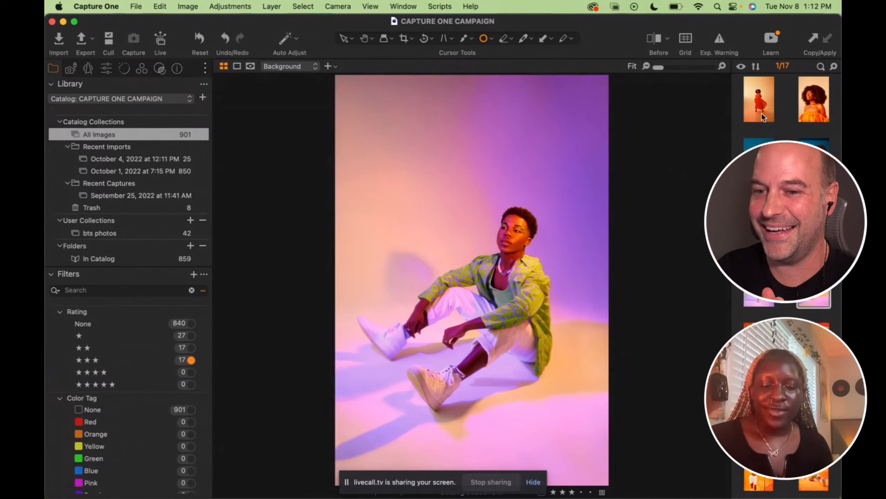
View the orange-dress photo's custom styles, then filter the library to the 840 unrated images
left_click(751, 88)
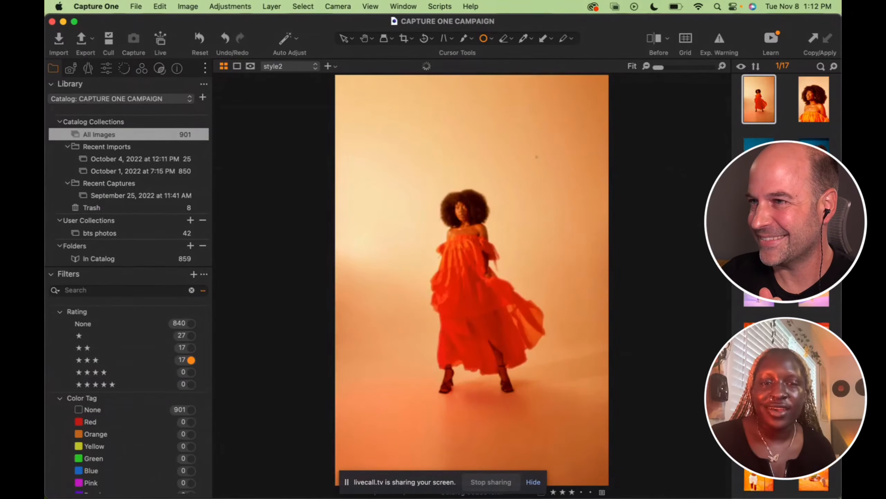
left_click(160, 69)
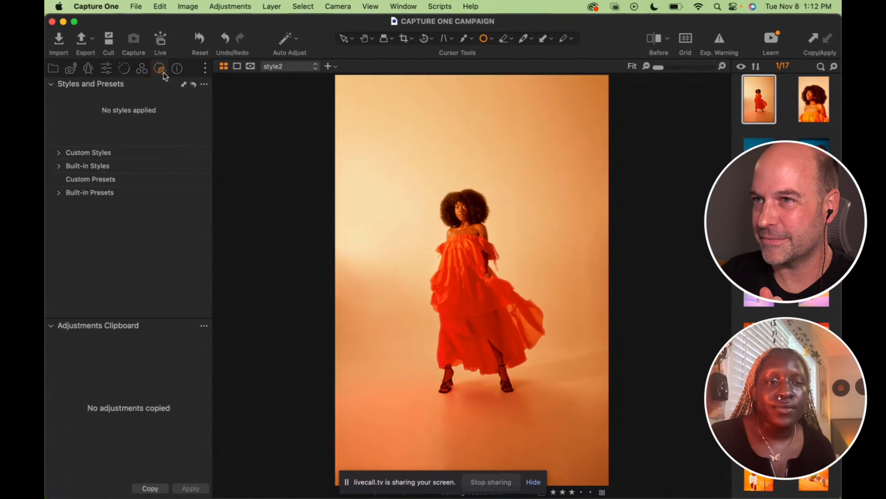
left_click(71, 151)
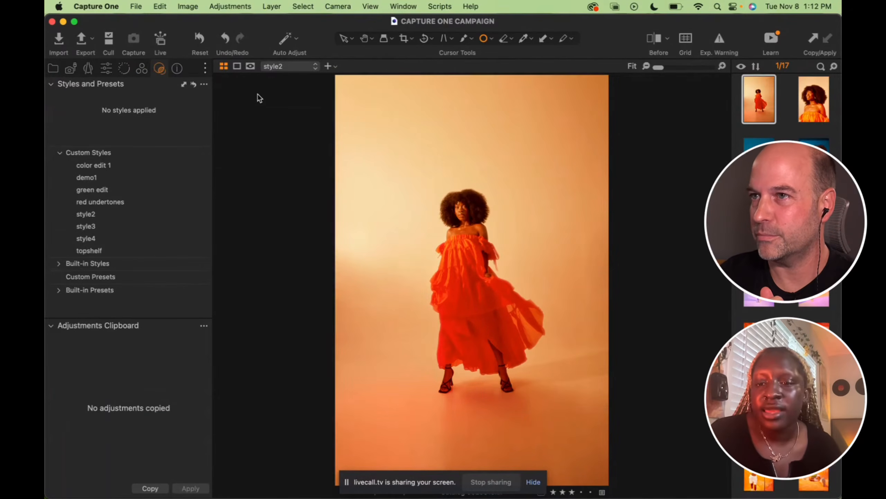
left_click(54, 70)
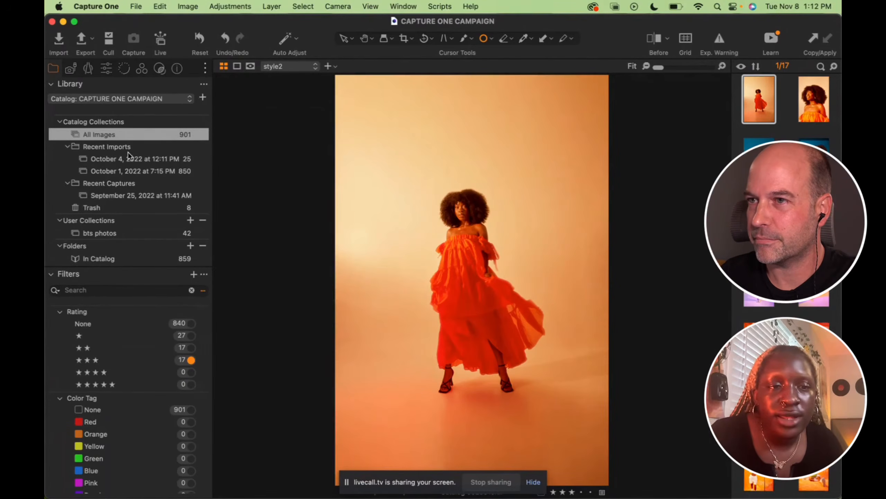
left_click(194, 321)
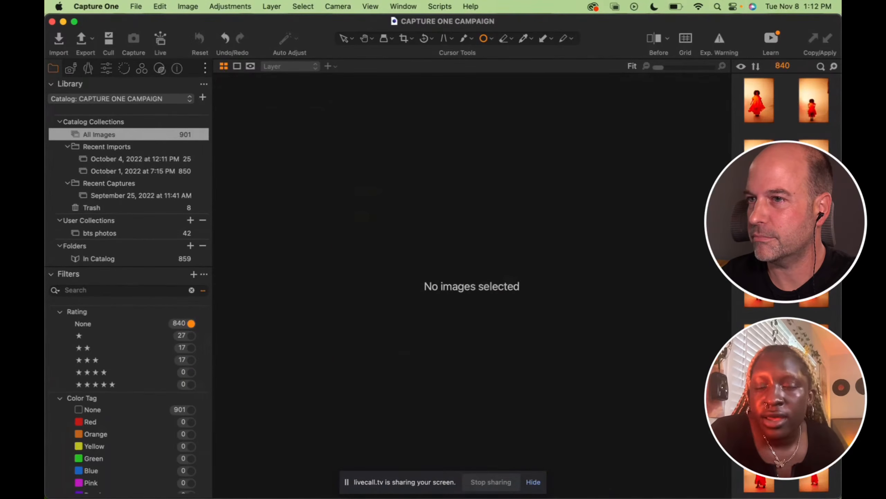
Open an unrated orange-dress photo and show the Styles and Presets custom styles list
left_click(814, 162)
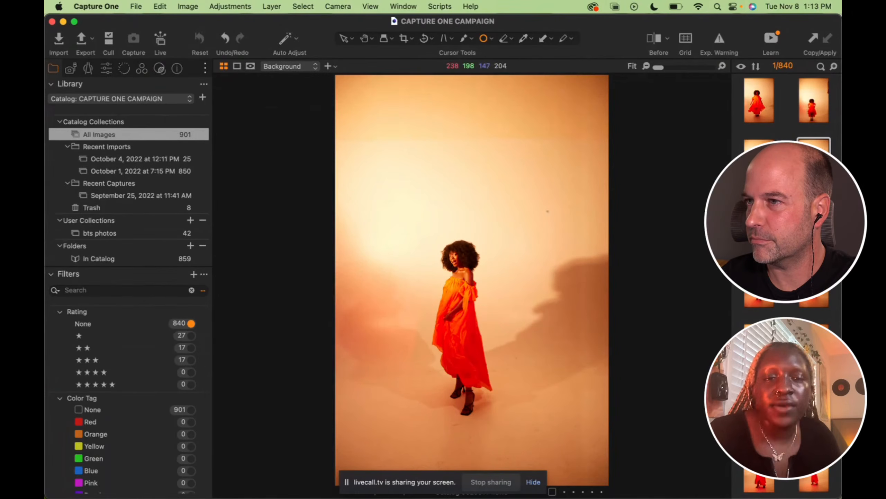
left_click(105, 69)
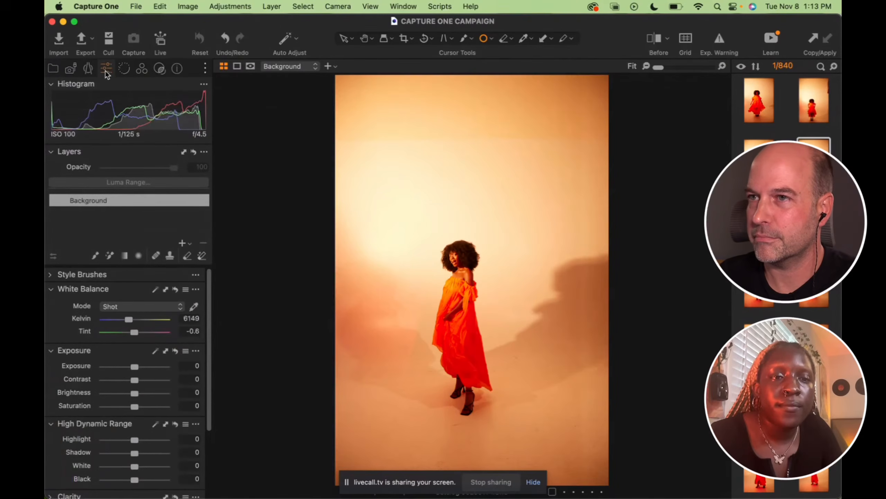
left_click(142, 68)
left_click(160, 70)
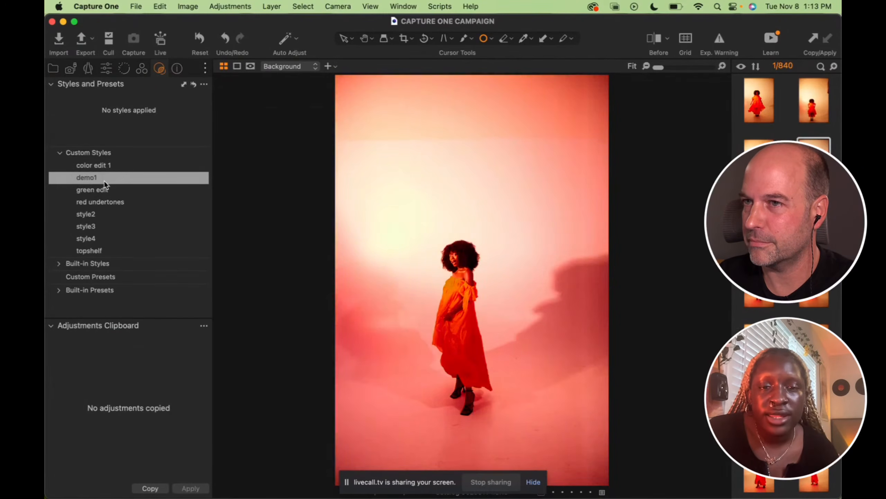
Apply style2 to the orange-dress photo's background and review the adjustments it made
right_click(106, 213)
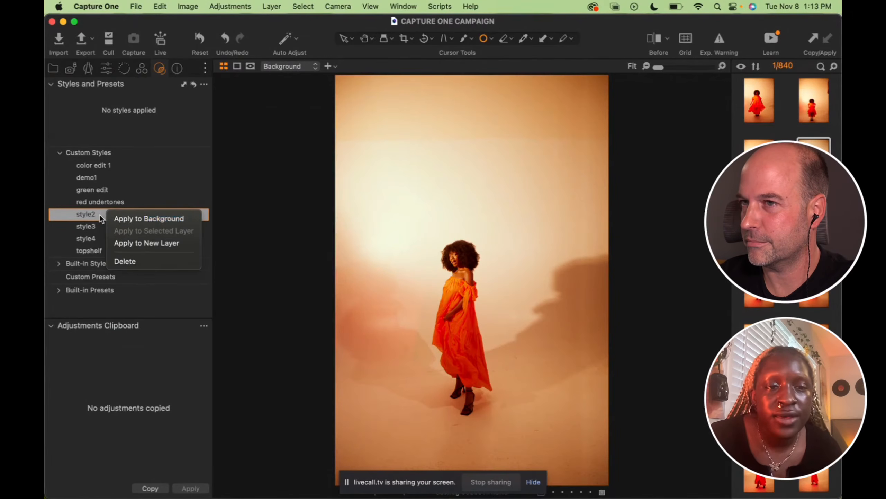
left_click(115, 218)
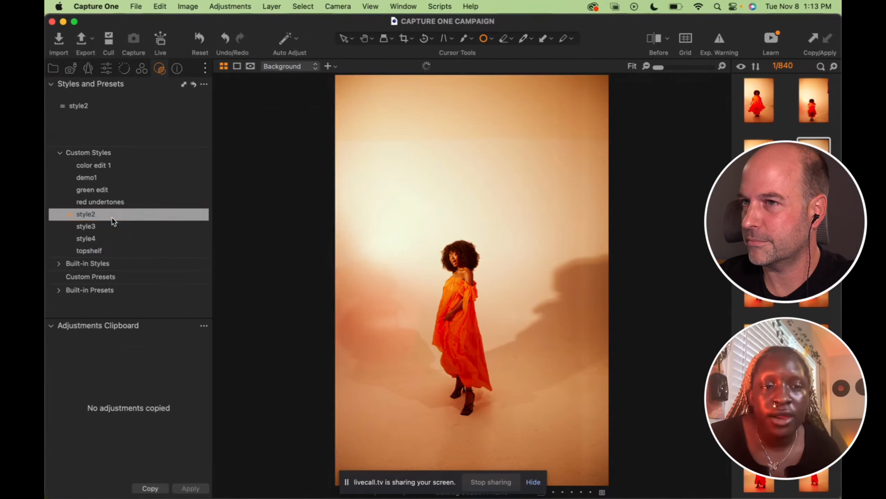
left_click(106, 69)
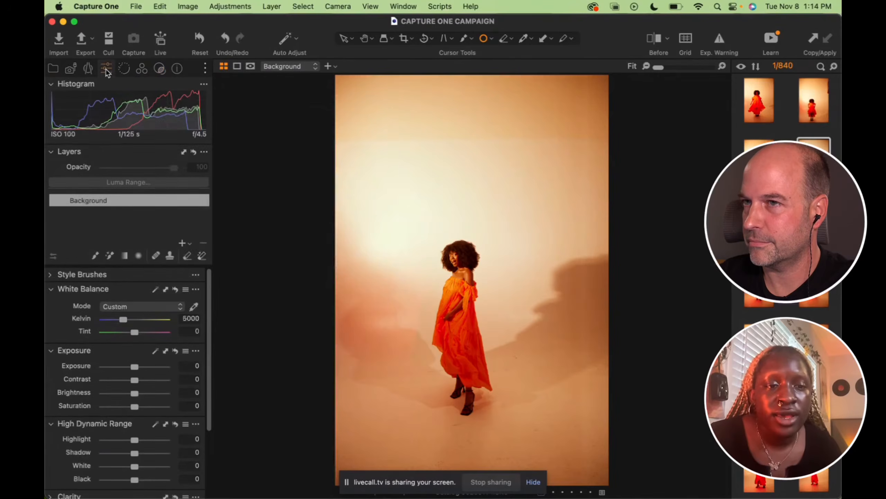
left_click(160, 69)
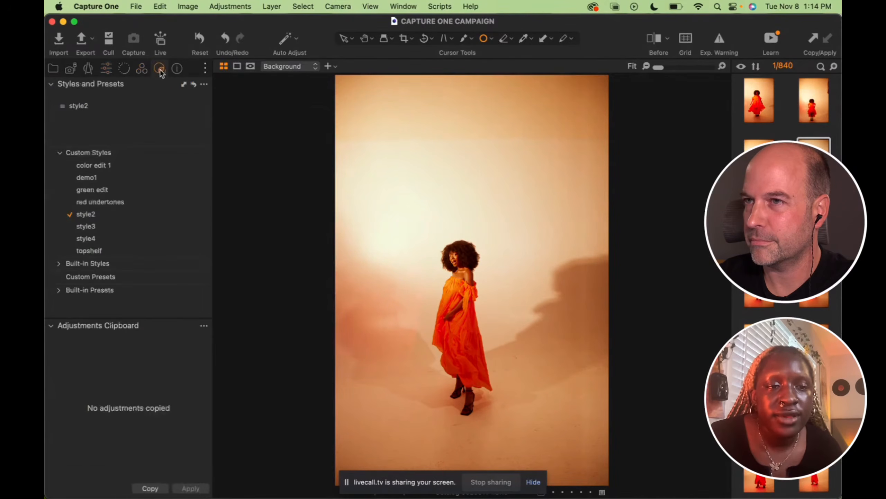
right_click(122, 218)
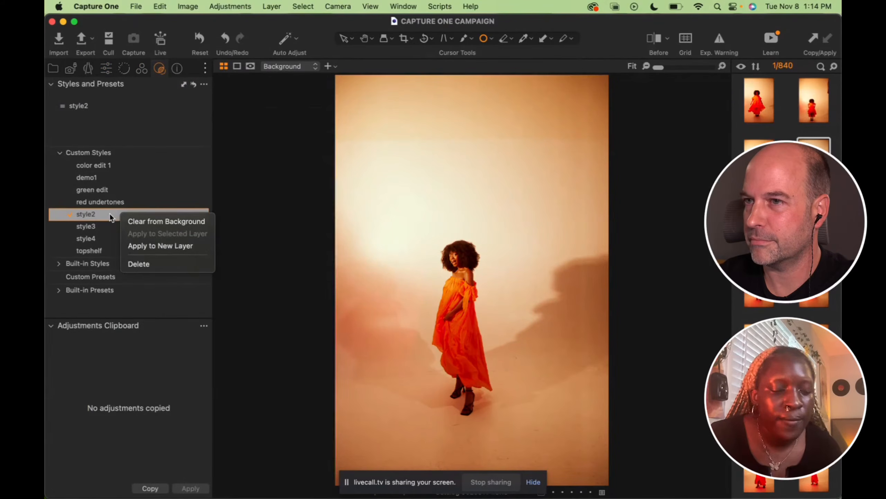
left_click(110, 213)
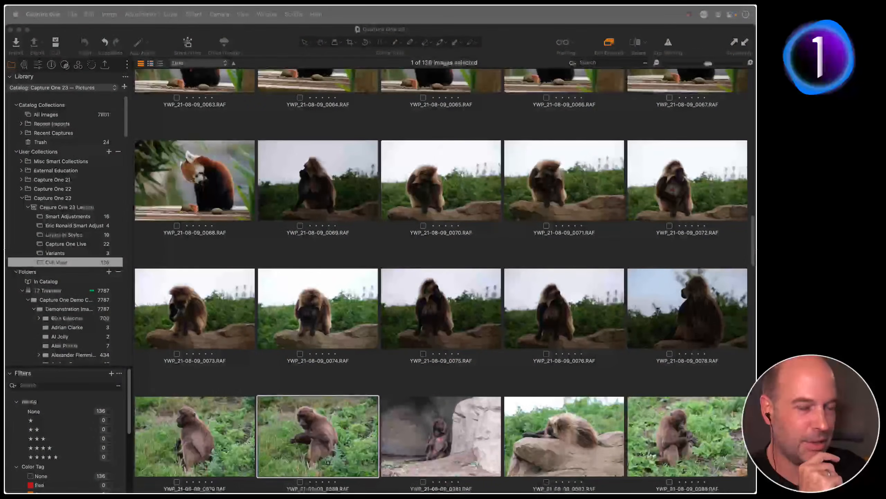
Switch the library to the Layers in Styles collection with its 10 images
left_click(80, 235)
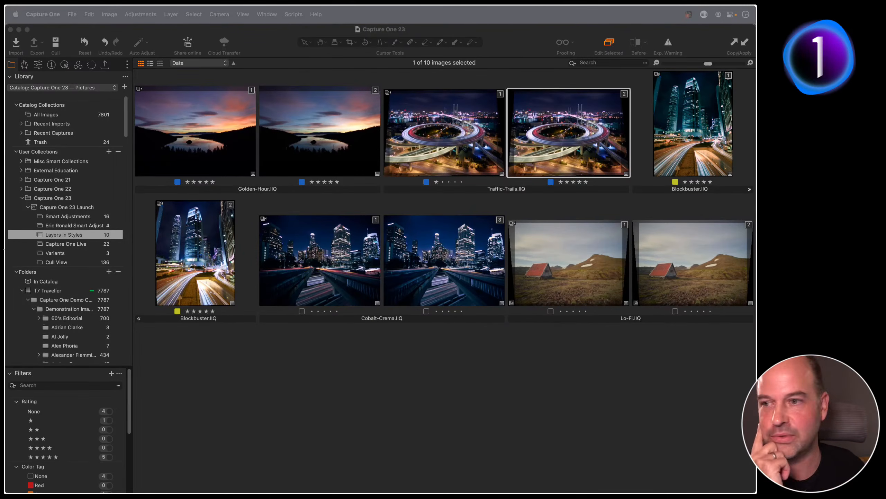
Deselect the grid images, collapse BEYOND FILM - Standard, and open the 16-photo Smart Adjustments collection
left_click(426, 370)
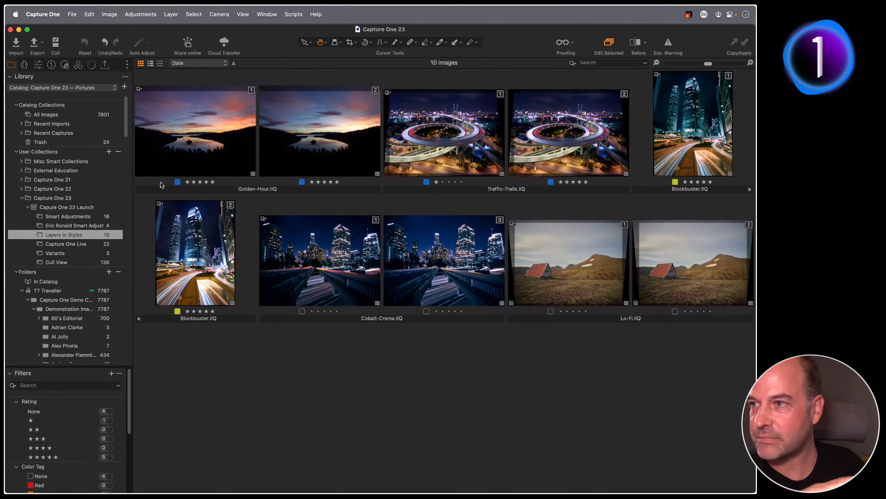
left_click(92, 66)
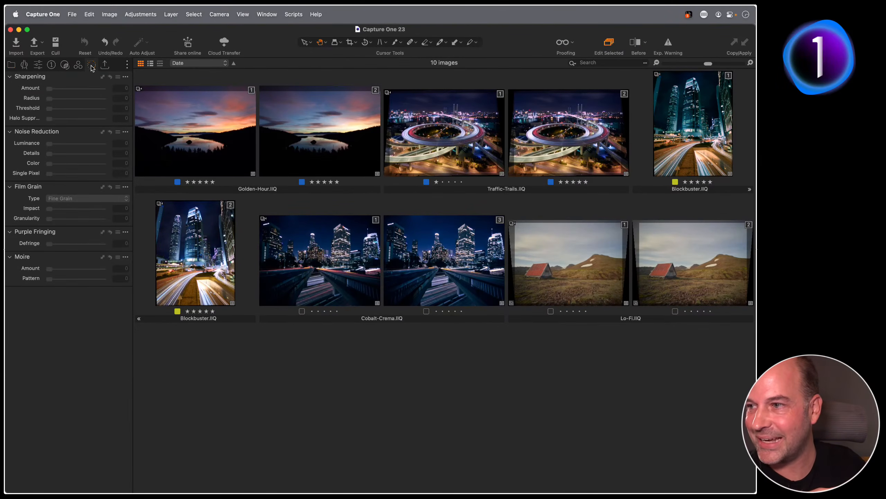
left_click(64, 68)
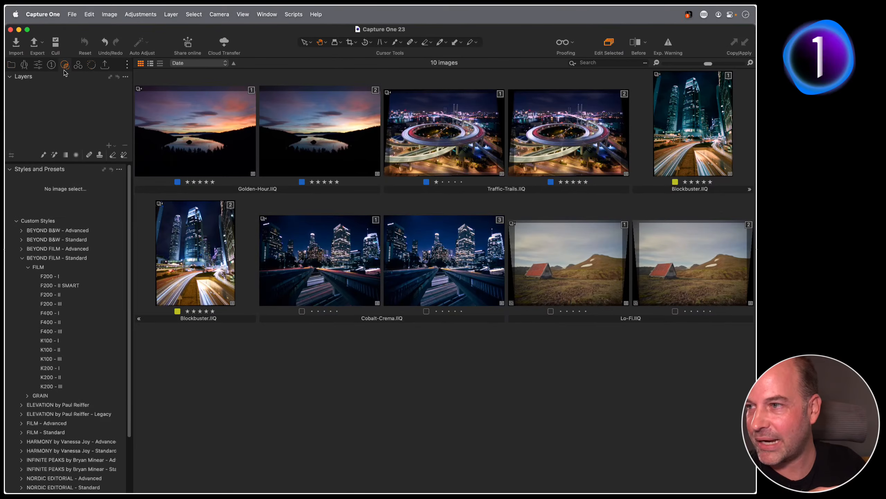
left_click(21, 258)
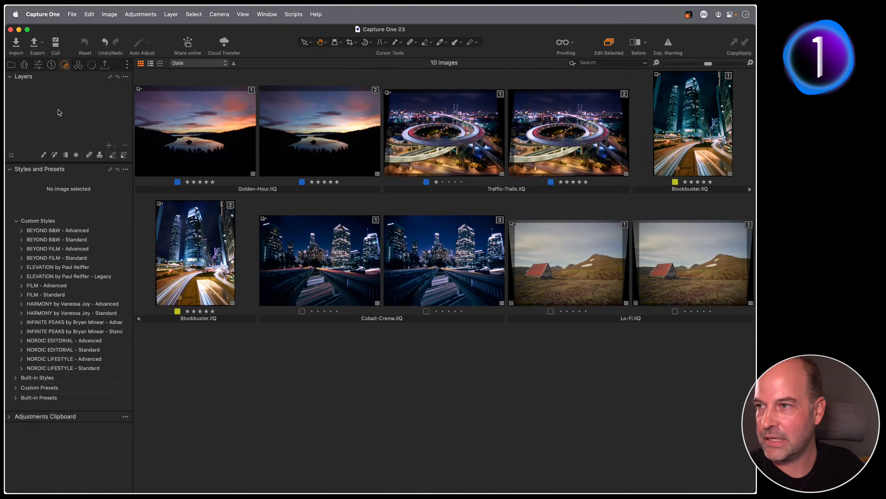
left_click(10, 65)
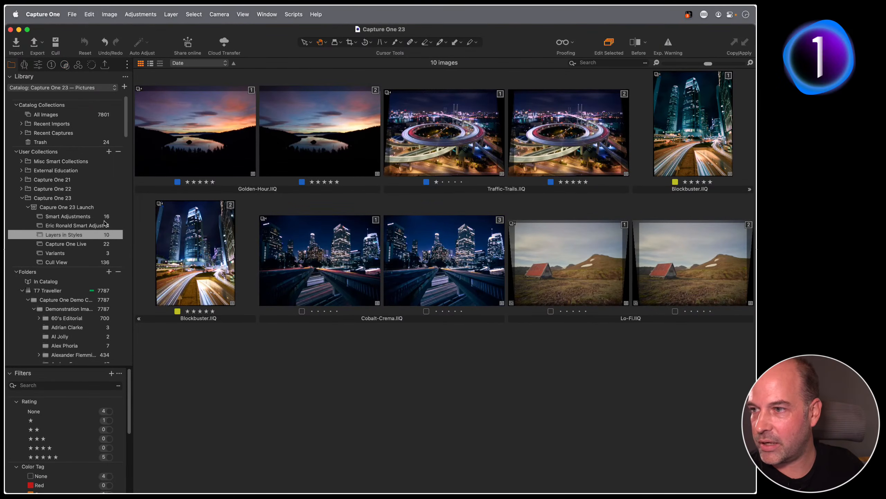
left_click(74, 219)
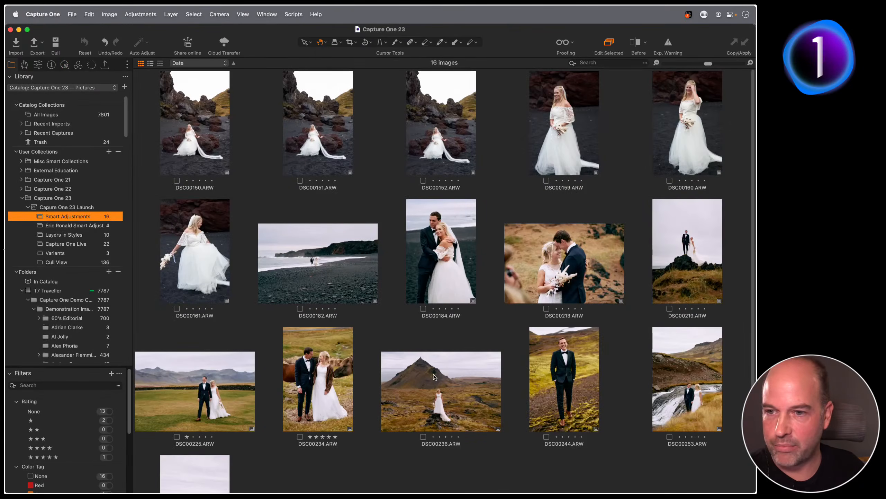
Open DSC00244 and expand the BEYOND FILM - Standard > FILM styles in the Layers/Styles tools
double_click(560, 366)
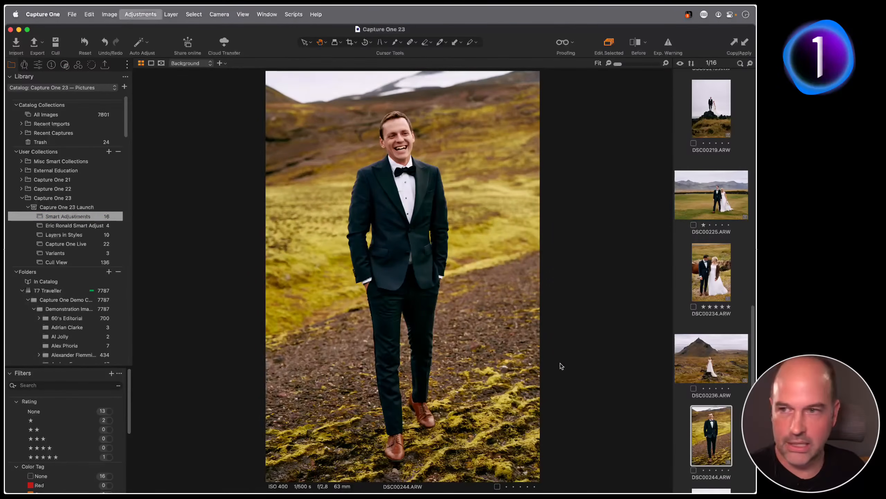
left_click(77, 65)
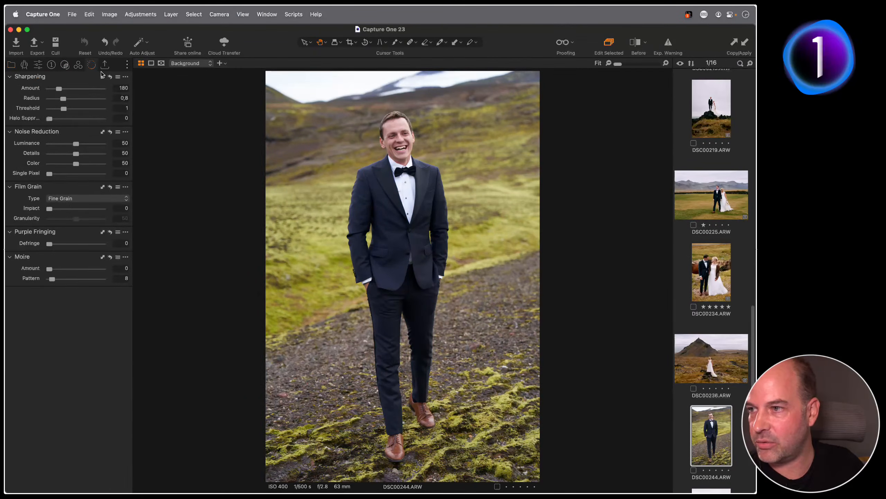
left_click(65, 65)
left_click(78, 65)
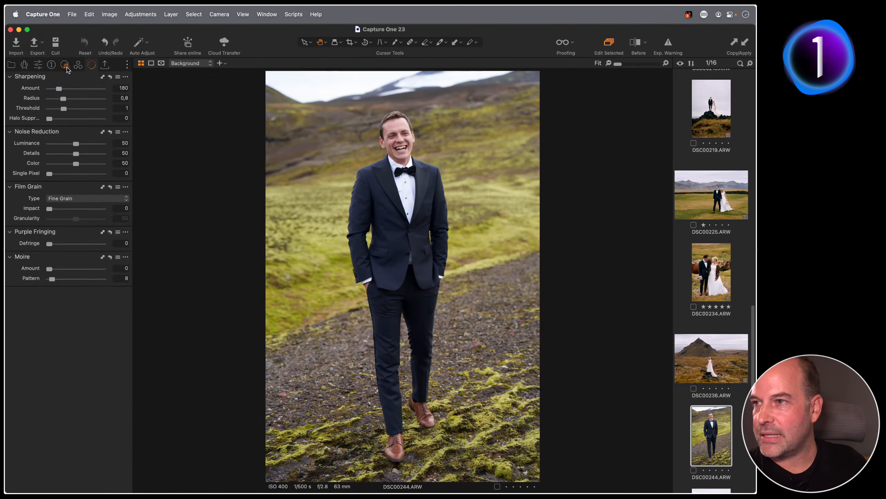
left_click(65, 65)
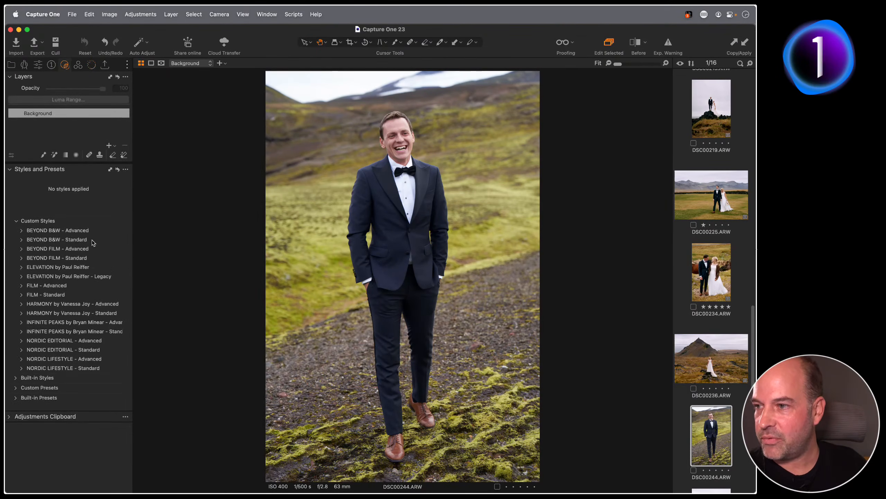
left_click(21, 258)
left_click(28, 267)
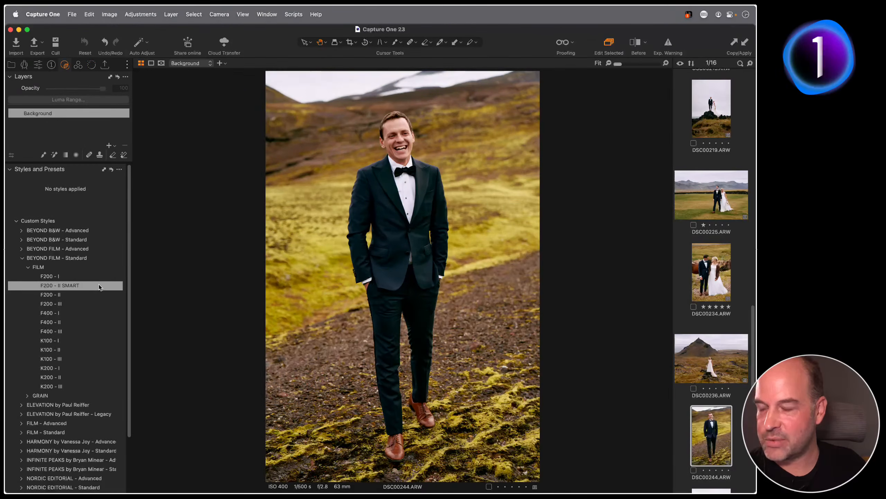
Try F400 - II and F200 - III as new layers, lower F200 - III's opacity, then delete it
left_click(82, 323)
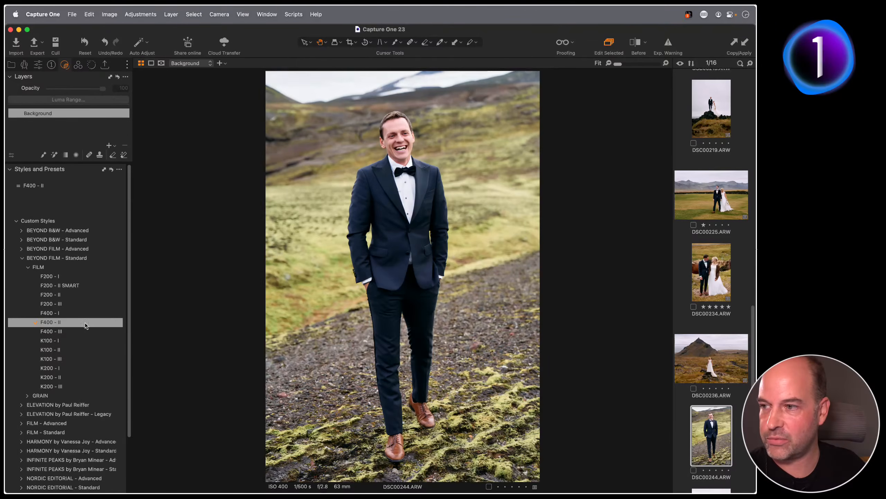
left_click(85, 323)
right_click(93, 322)
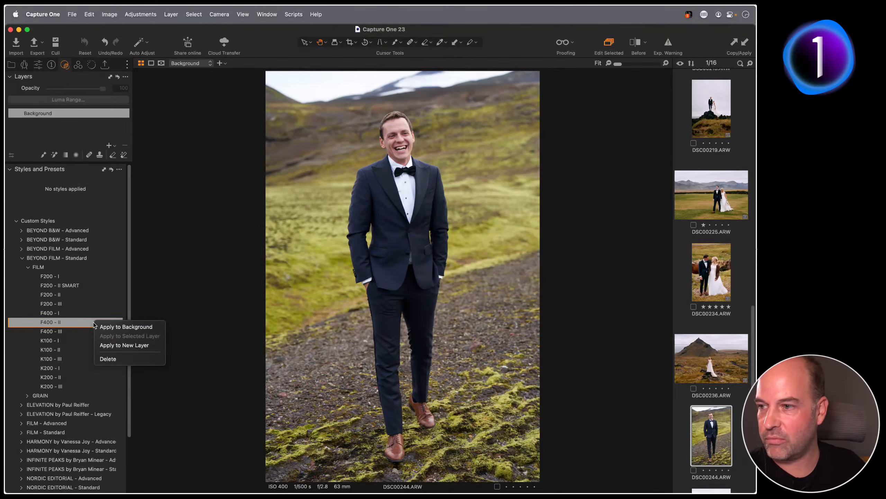
left_click(114, 345)
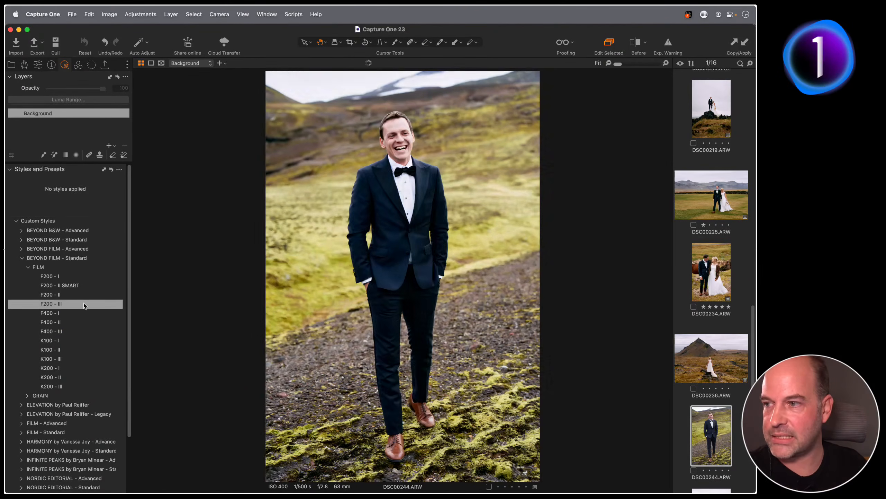
right_click(82, 302)
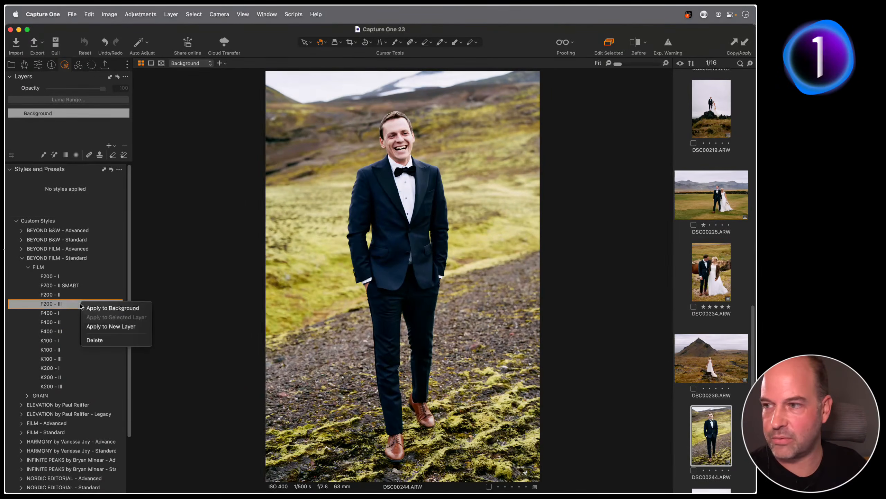
left_click(108, 326)
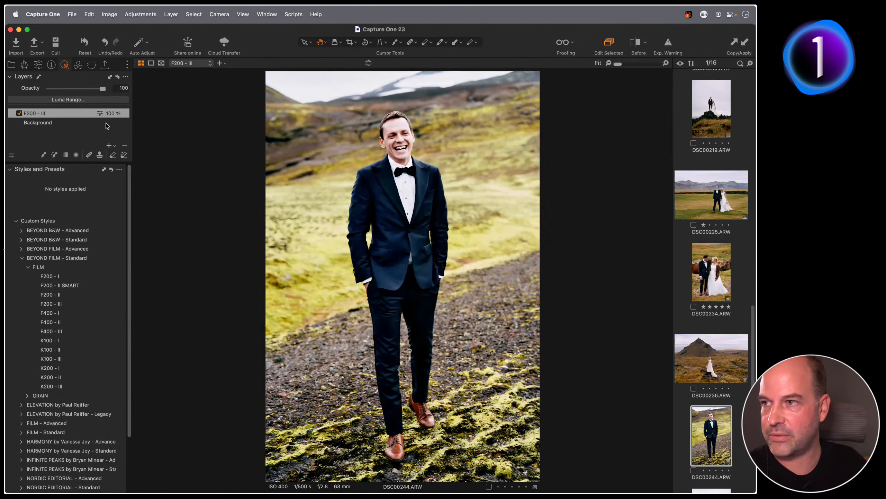
left_click_drag(102, 89, 74, 99)
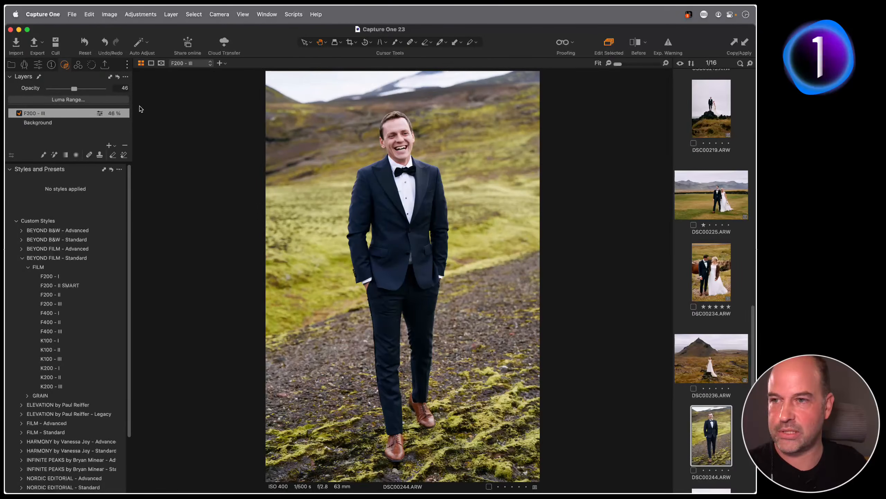
left_click(125, 145)
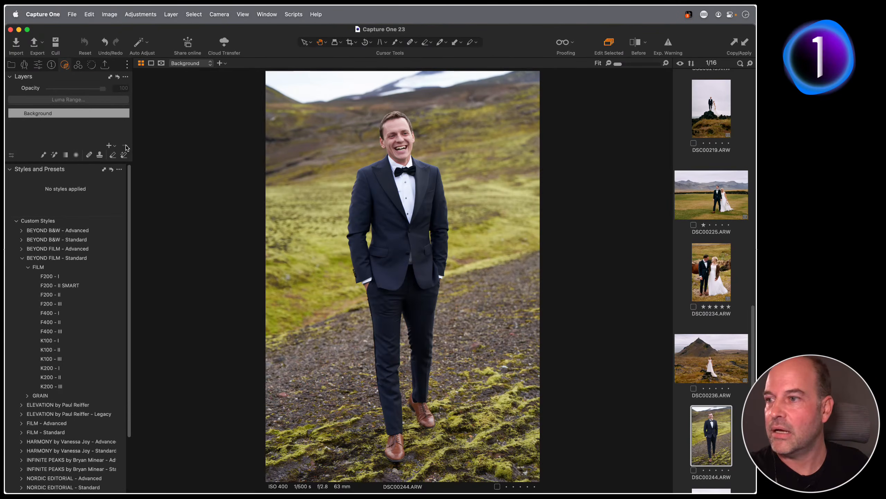
Switch to BEYOND FILM - Advanced > FILM and apply F200 (75%) to the groom portrait
left_click(21, 258)
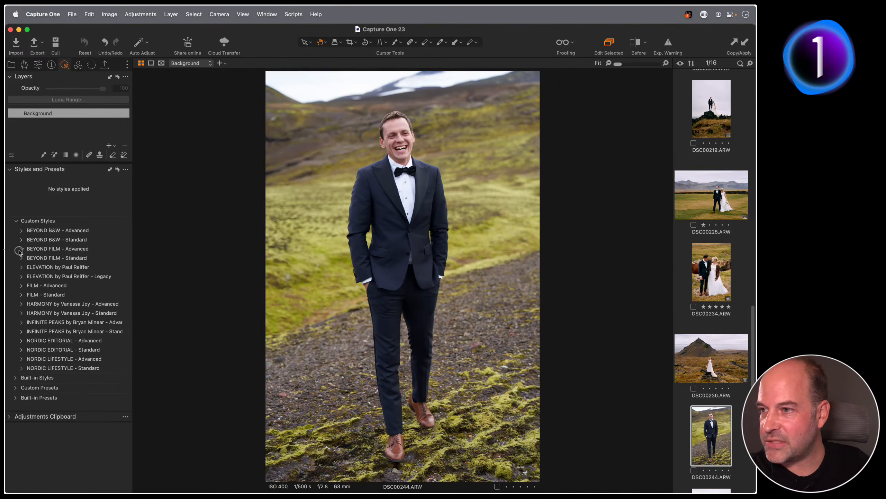
left_click(20, 250)
left_click(28, 258)
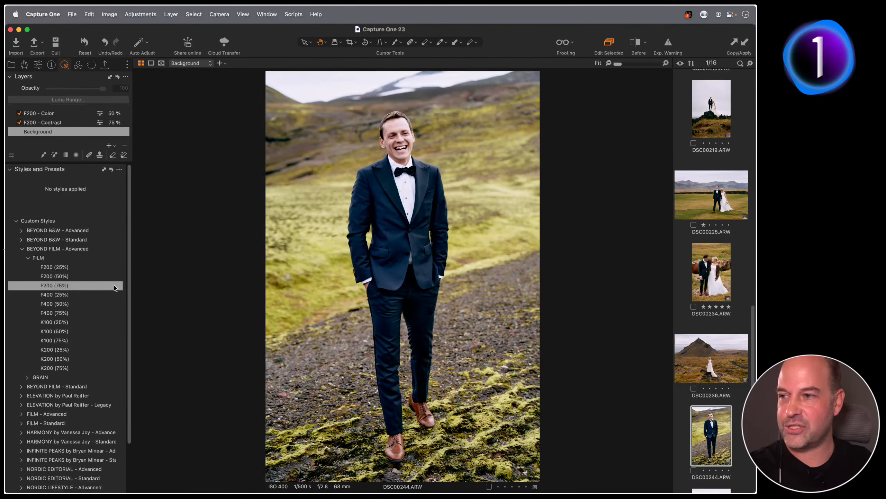
left_click(95, 285)
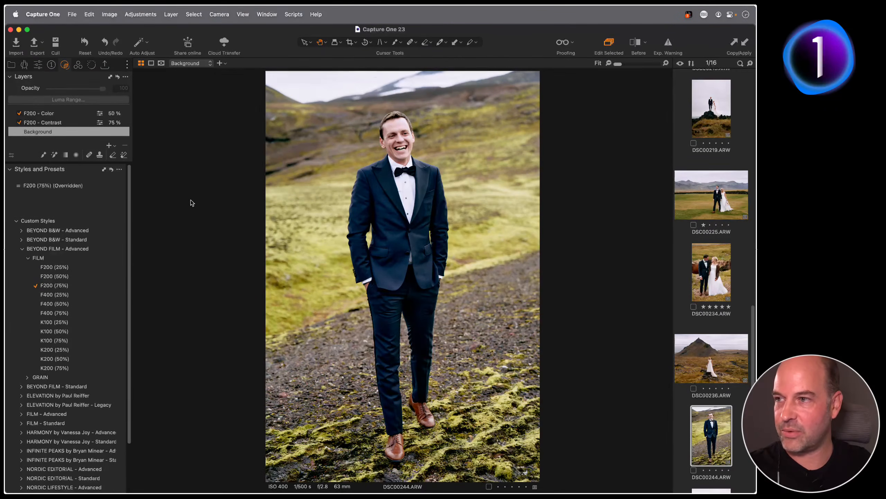
Set F200 - Color to 90% and F200 - Contrast to 35% opacity, then collapse BEYOND FILM - Advanced
left_click(70, 123)
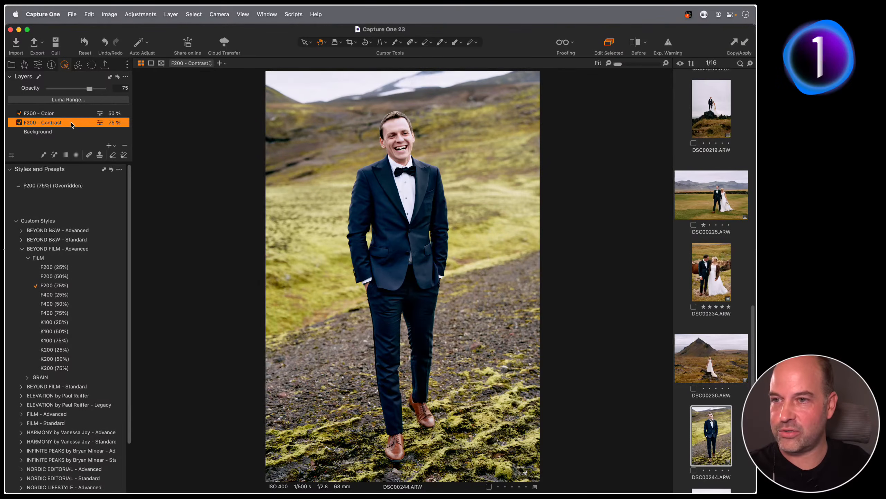
left_click_drag(90, 88, 68, 89)
left_click(58, 114)
left_click(66, 123)
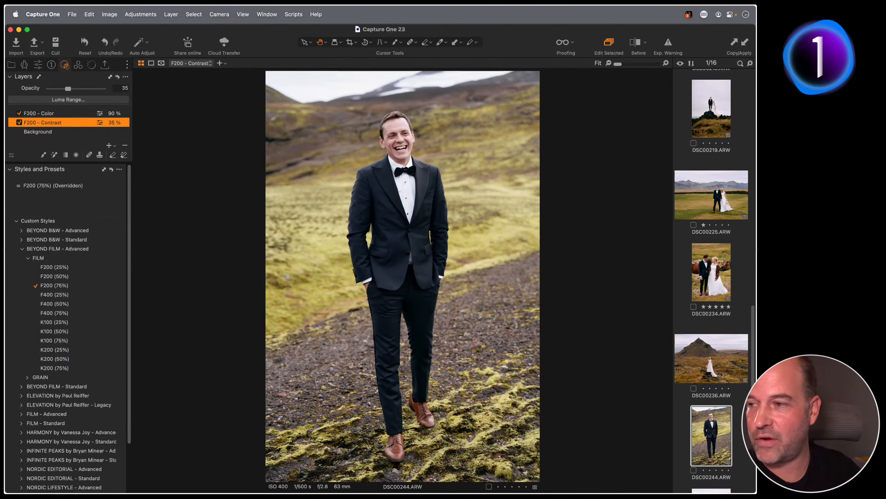
left_click(23, 248)
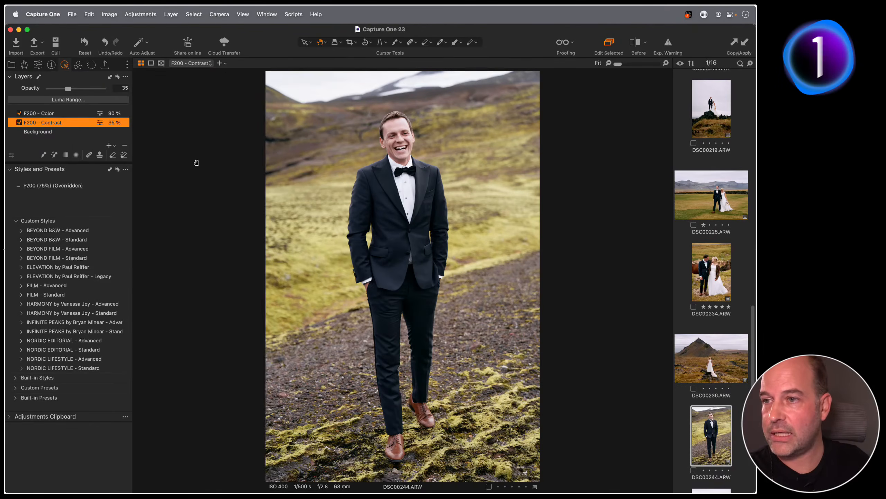
Reset all adjustments on the groom portrait, removing the film style layers
left_click(207, 166)
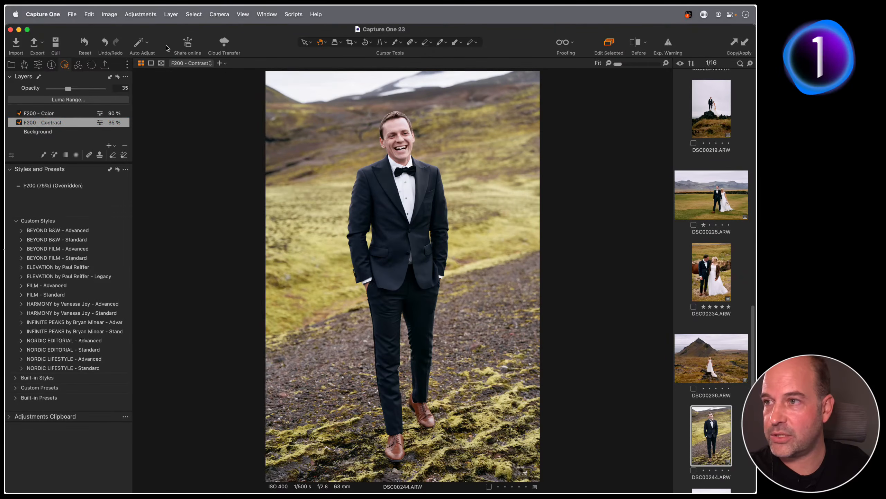
left_click(84, 43)
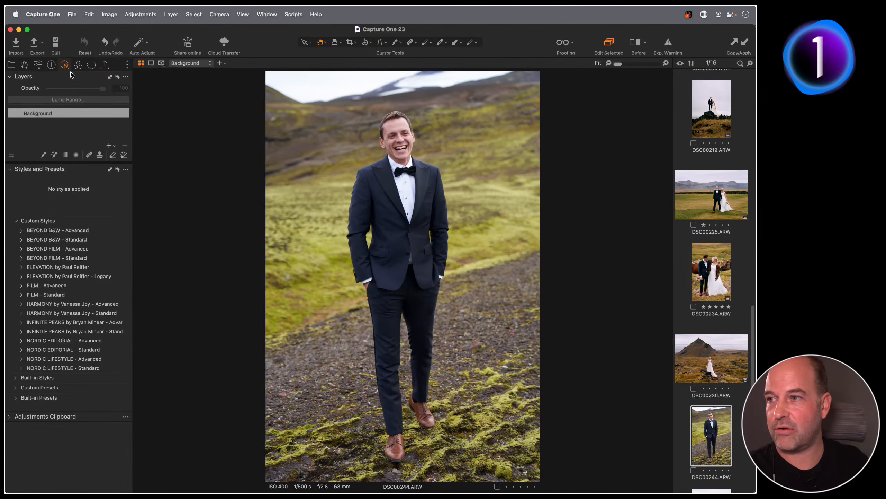
left_click(110, 146)
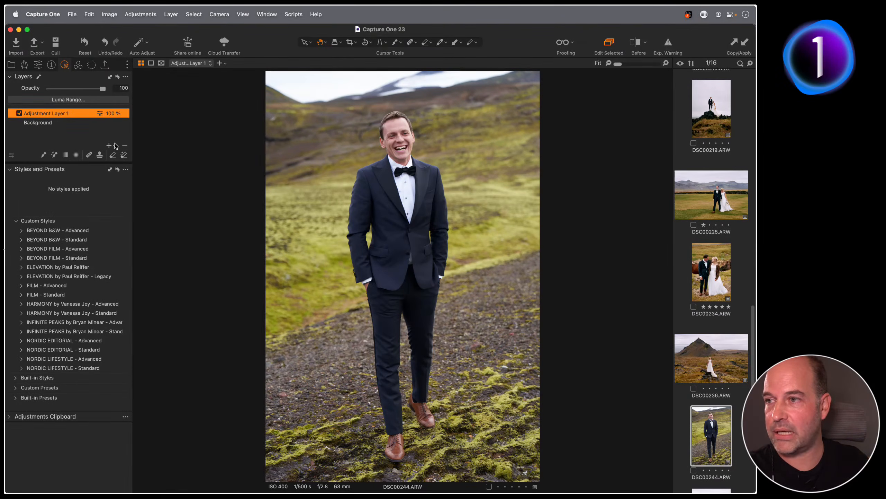
left_click(124, 146)
Add a filled adjustment layer named 'Color Grade', check its mask, and show the colour tools
left_click(110, 147)
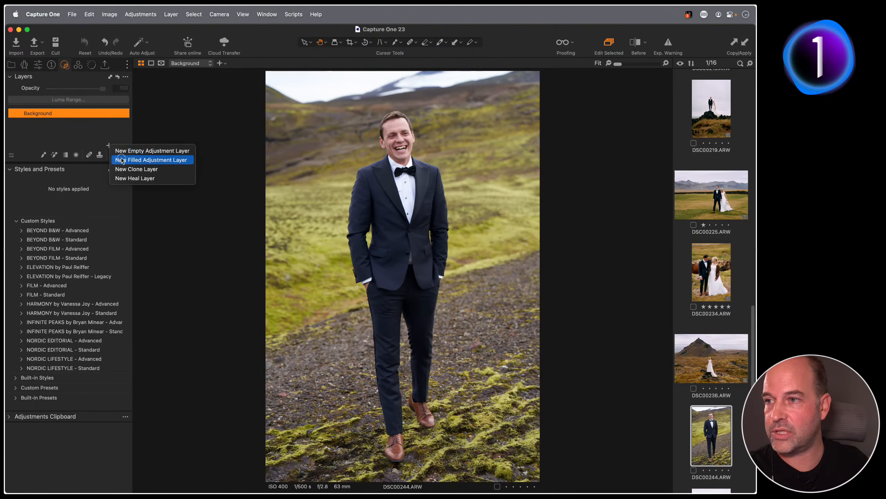
left_click(140, 160)
double_click(54, 115)
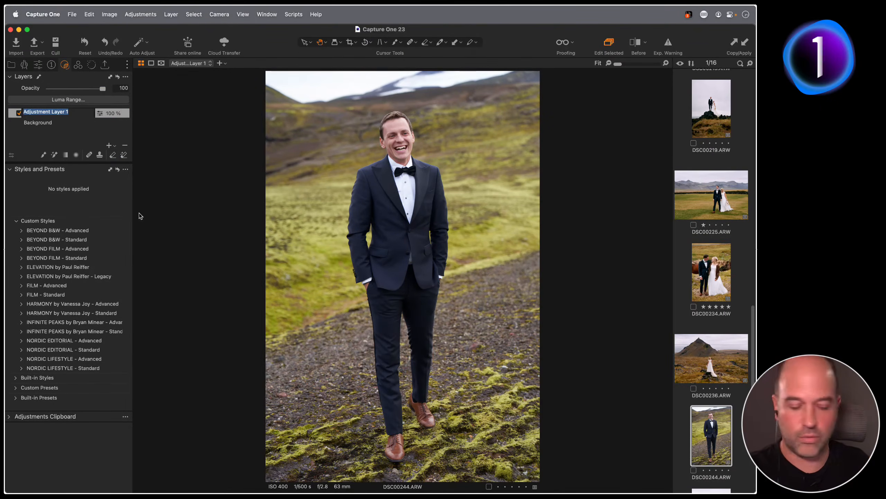
type("Colo")
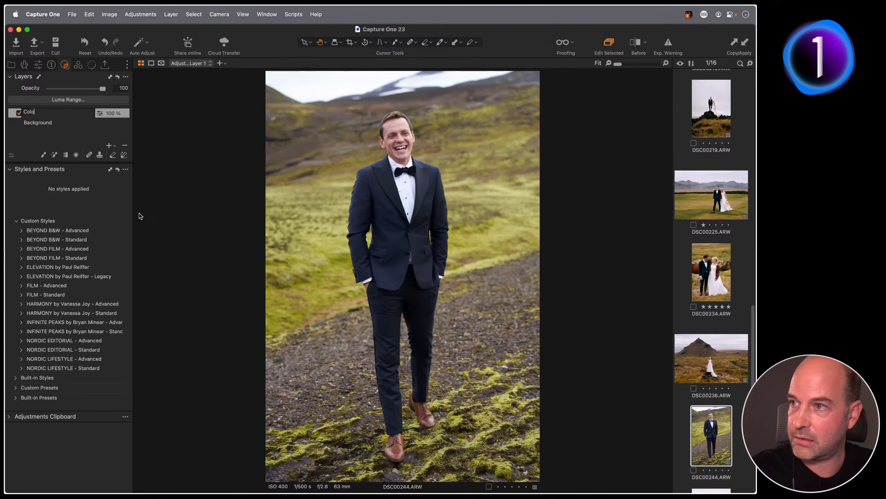
type("r Grade")
key("Return")
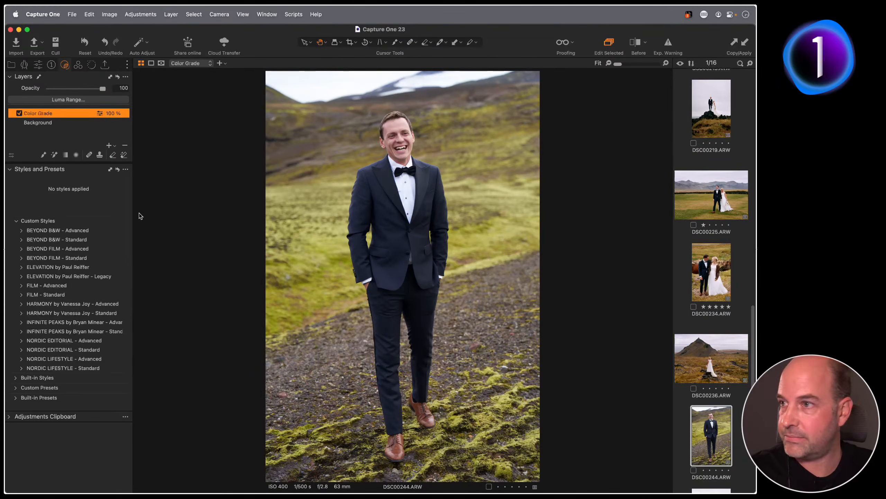
key("m")
key("m")
key("m")
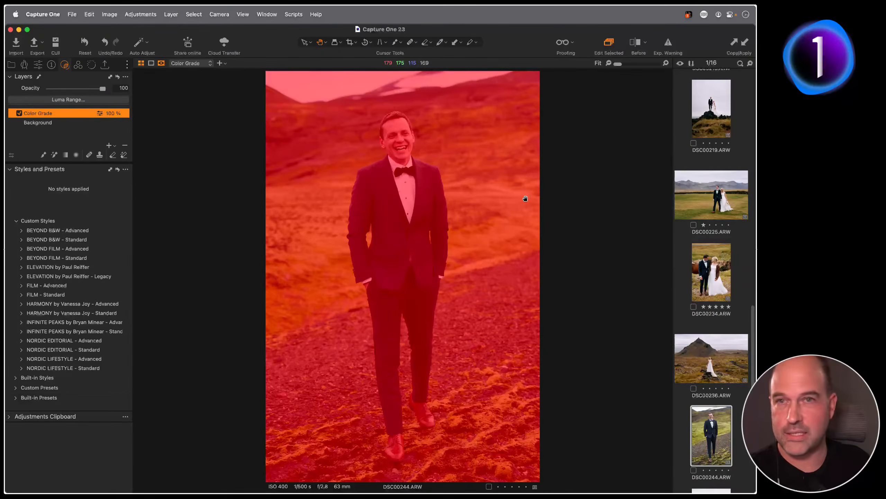
key("m")
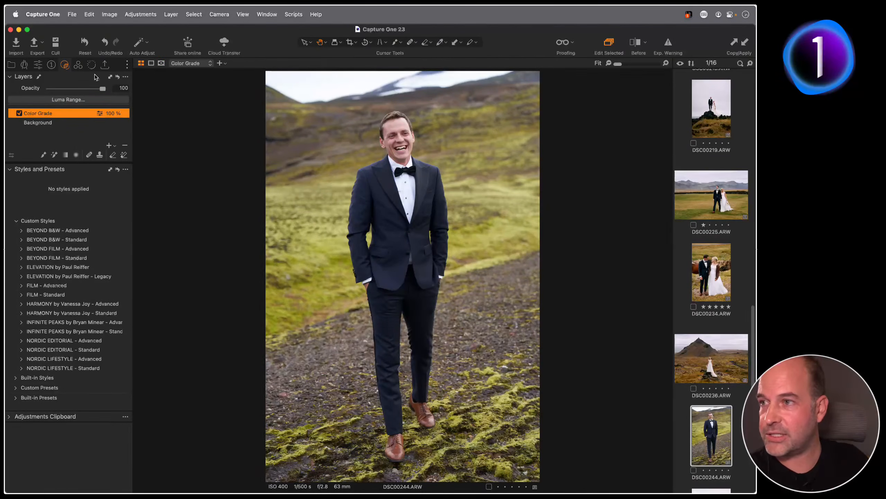
left_click(78, 66)
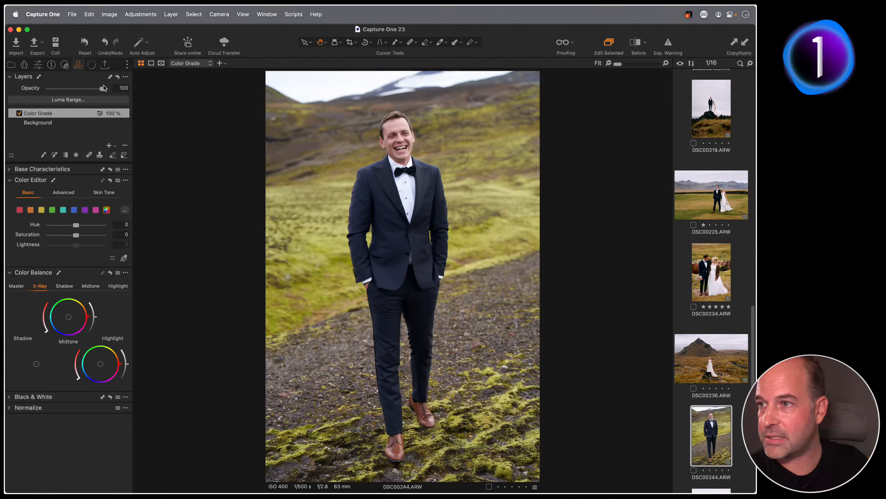
Lower the Color Grade opacity, then shift the shadows toward blue and the midtones and highlights toward orange
left_click_drag(103, 88, 76, 91)
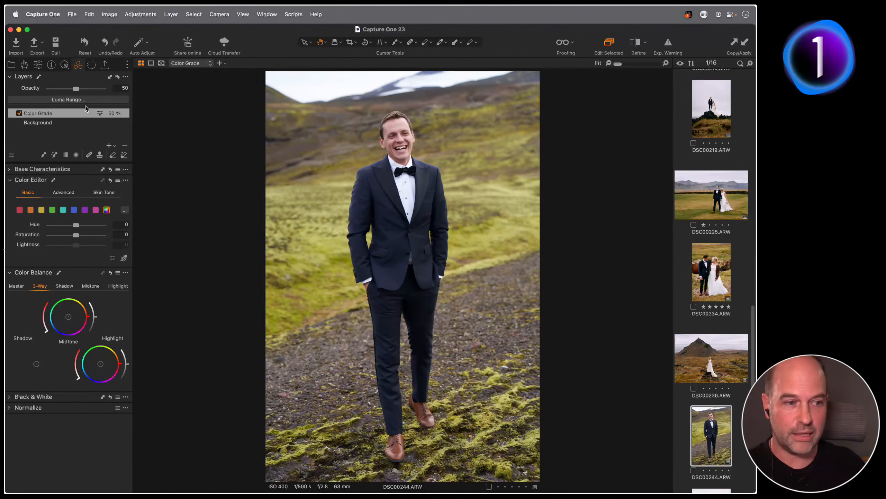
left_click(21, 287)
left_click(40, 286)
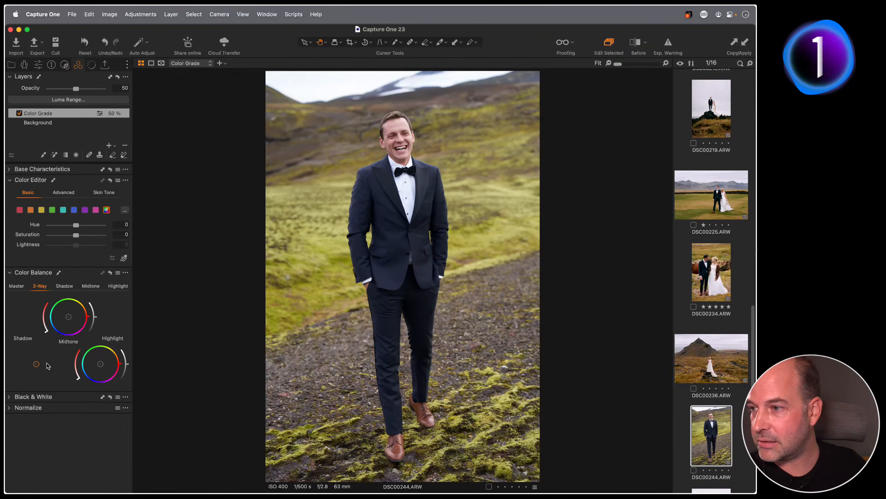
left_click(126, 275)
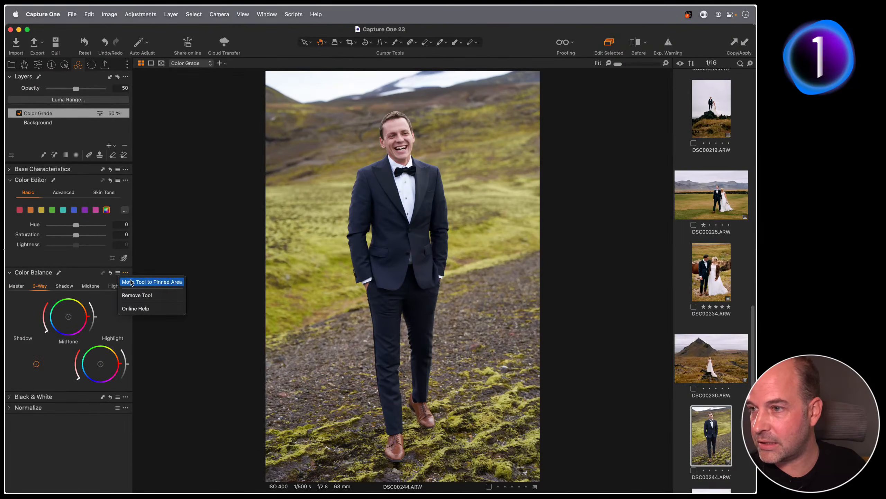
left_click(16, 275)
left_click(16, 274)
left_click(16, 274)
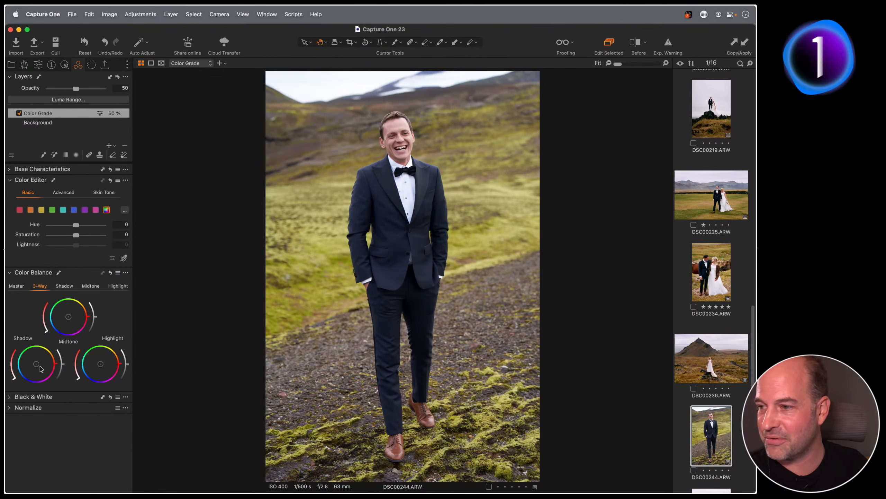
left_click_drag(36, 363, 31, 366)
left_click_drag(70, 319, 73, 314)
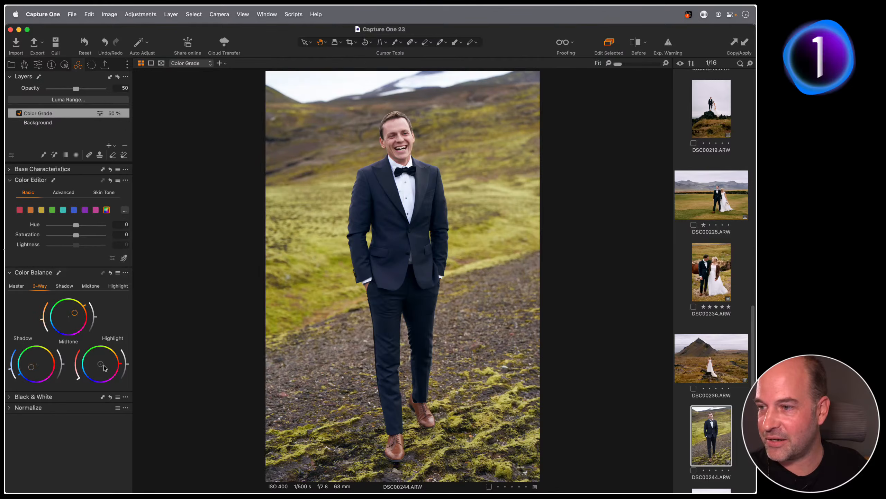
left_click_drag(101, 364, 105, 360)
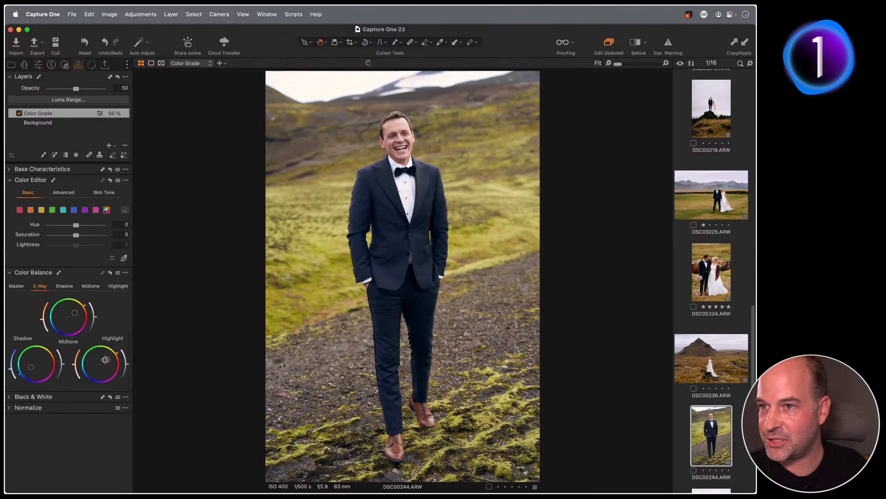
Compare the Color Grade layer on and off, set its opacity to 46%, and open the Styles options menu
left_click(18, 114)
left_click(17, 115)
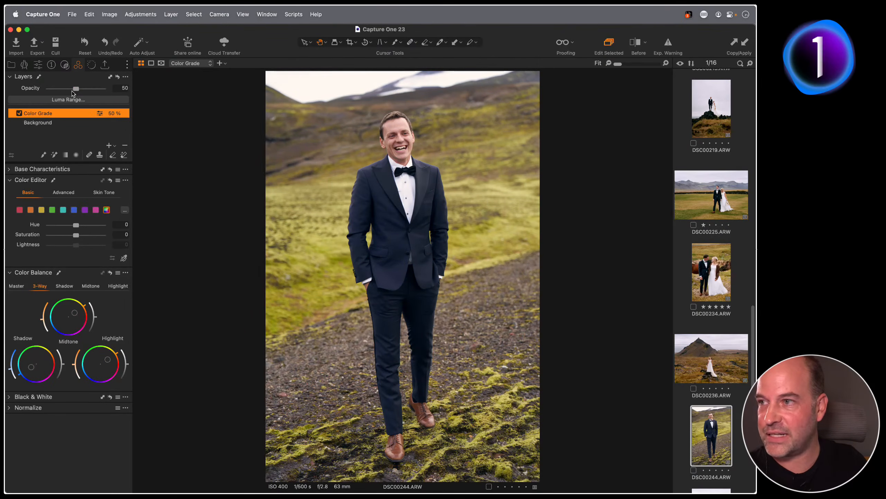
mouse_move(76, 89)
left_mouse_down()
mouse_move(112, 90)
mouse_move(32, 90)
mouse_move(82, 90)
mouse_move(74, 89)
left_mouse_up()
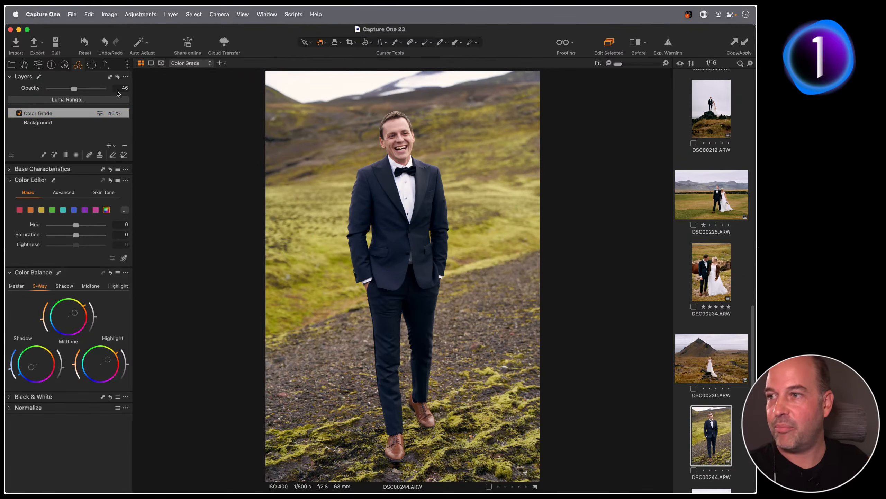
left_click(65, 67)
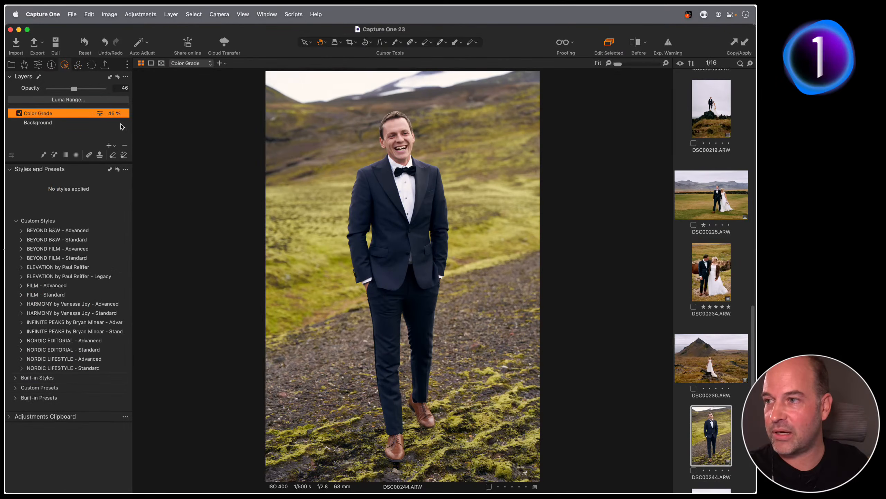
left_click(126, 170)
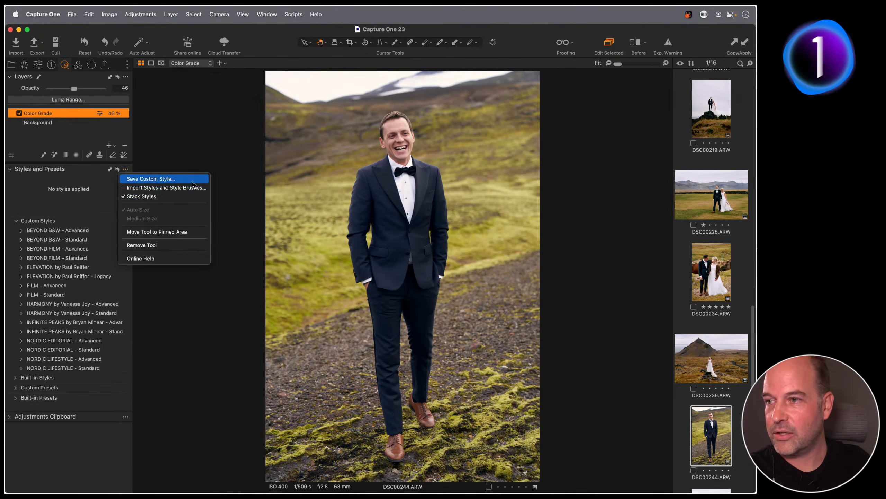
Save the Color Grade layer as the custom style 'My Cg Style', then show DSC00234.ARW
left_click(188, 180)
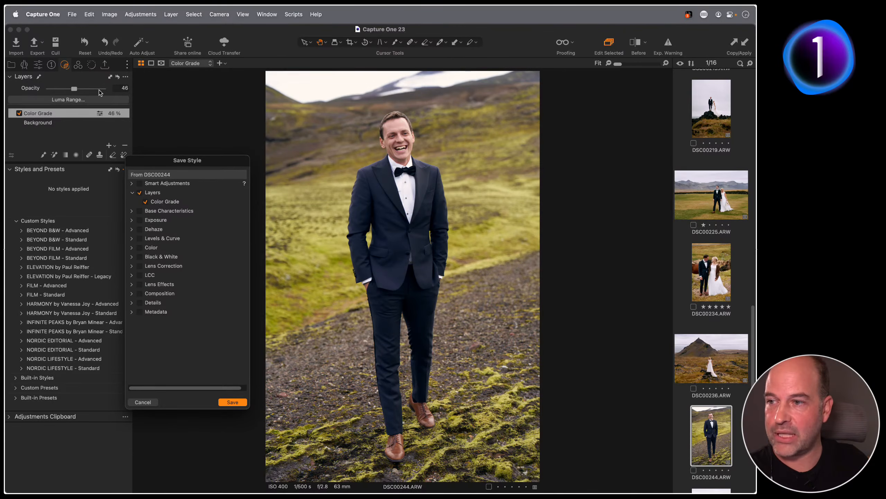
left_click(233, 402)
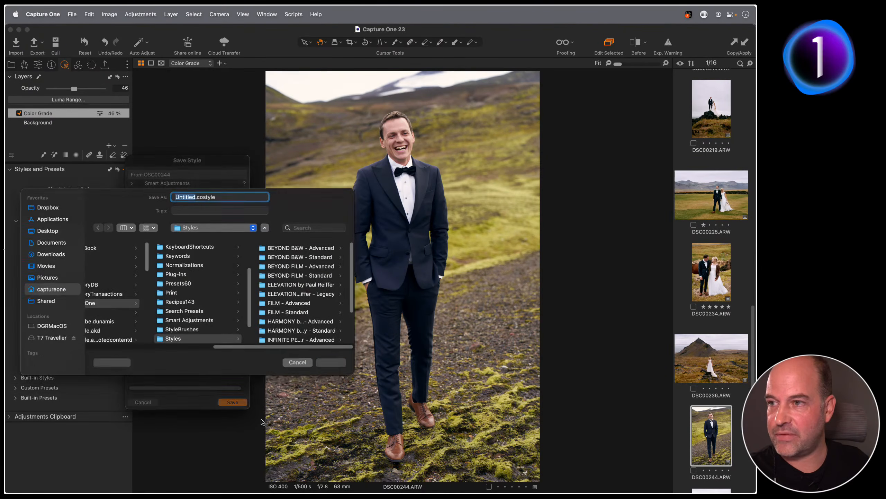
type("My ")
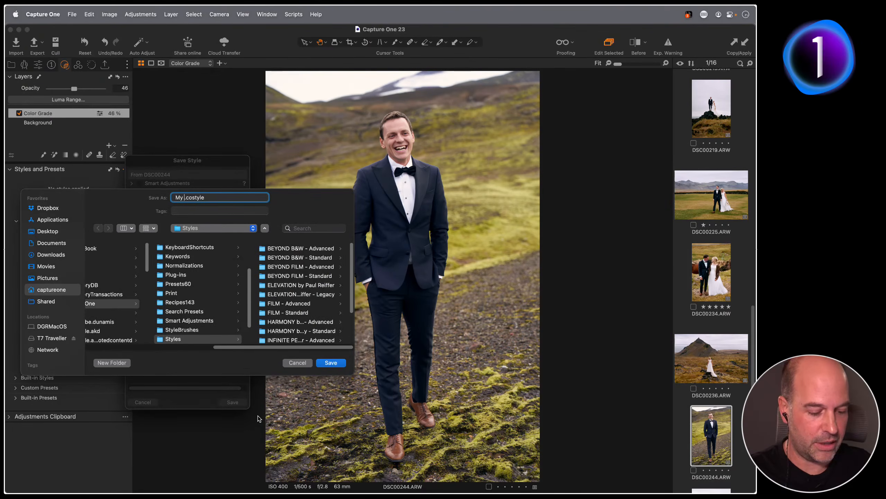
type("Cg Style")
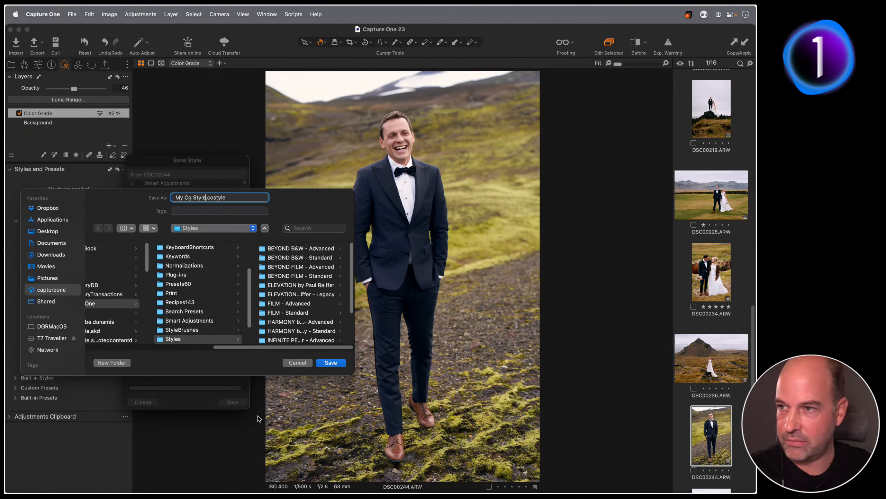
left_click(330, 363)
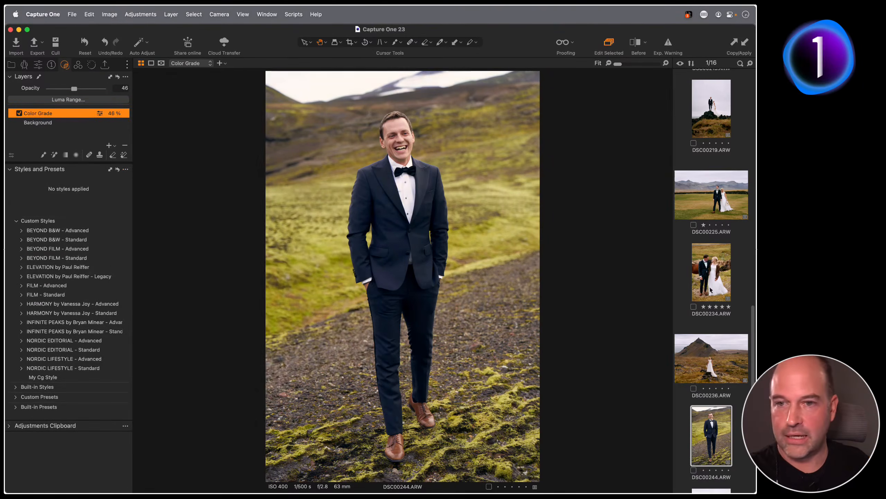
key("Up")
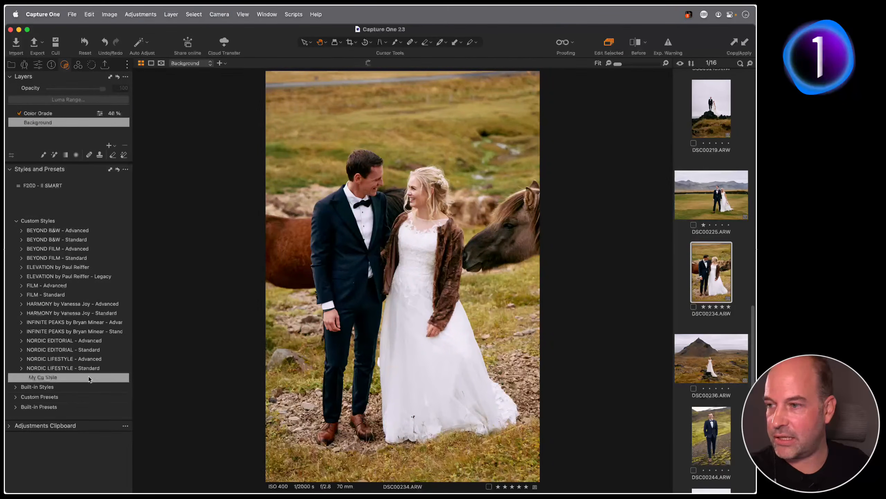
Apply My Cg Style to DSC00234.ARW, then switch to the Library tab
left_click(83, 374)
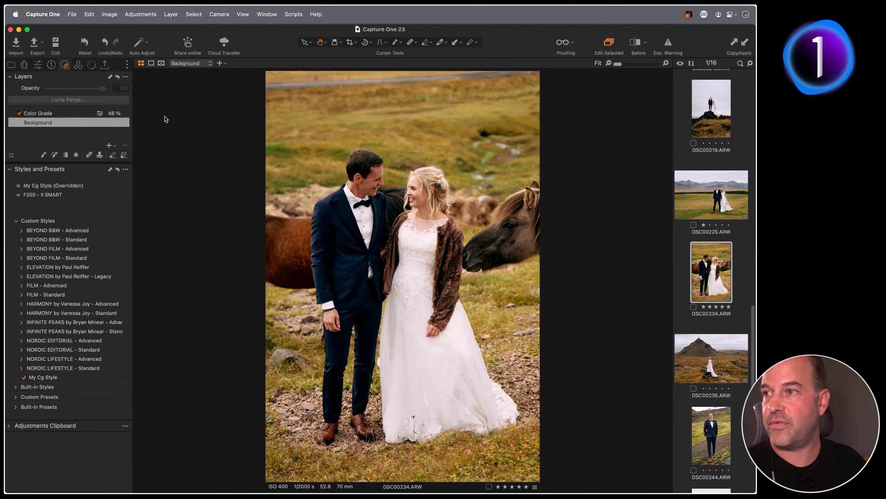
left_click(13, 64)
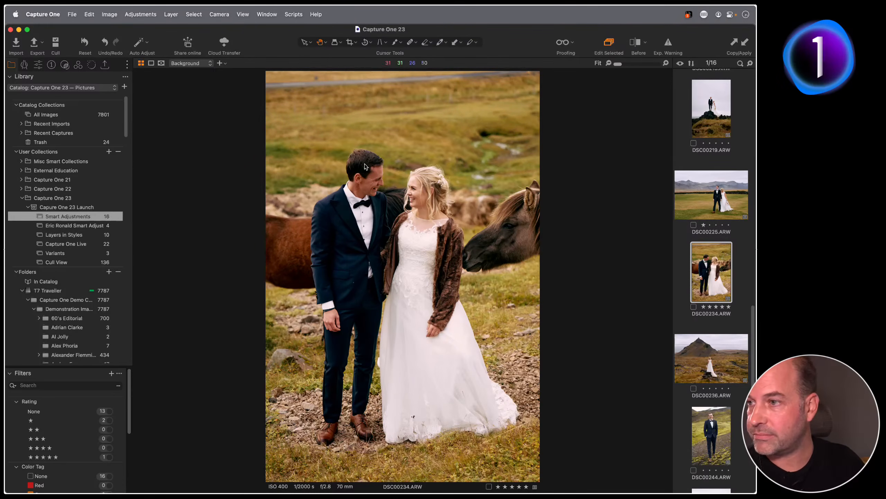
Open the Layers in Styles collection and view the Traffic-Trails and Blockbuster variants
left_click(63, 237)
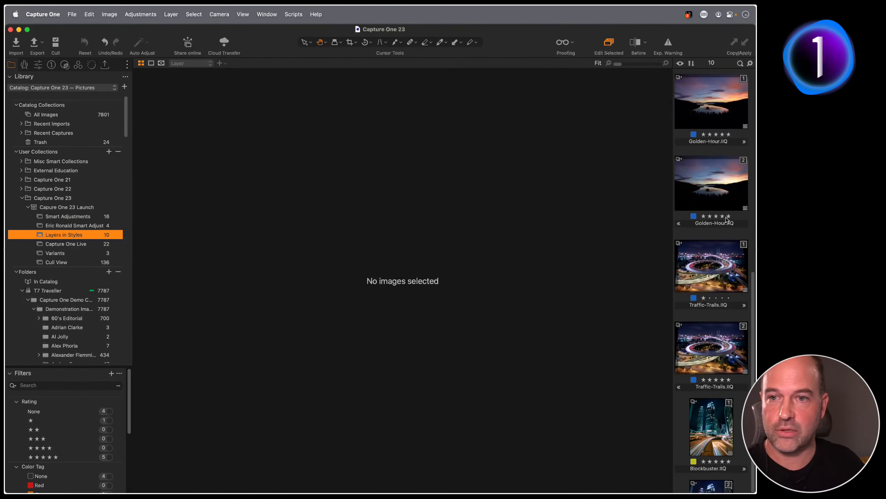
left_click(713, 341)
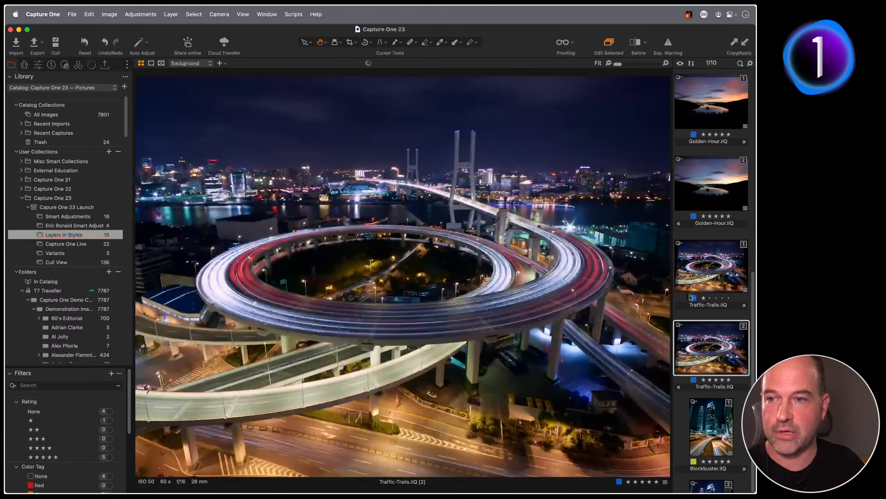
left_click(65, 66)
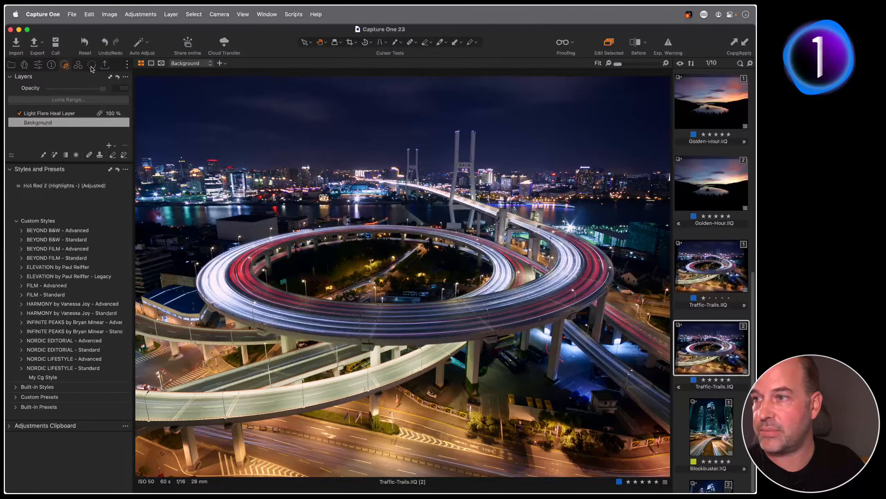
left_click(696, 262)
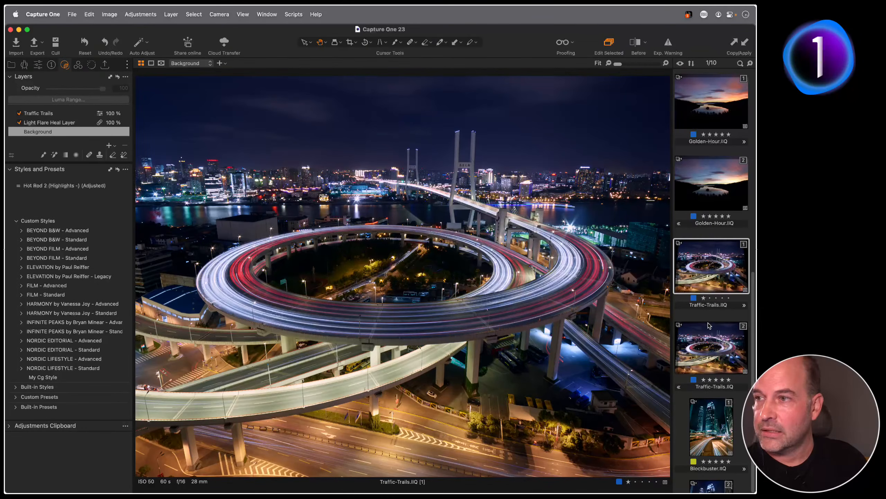
scroll(712, 331, "down", 3)
left_click(714, 341)
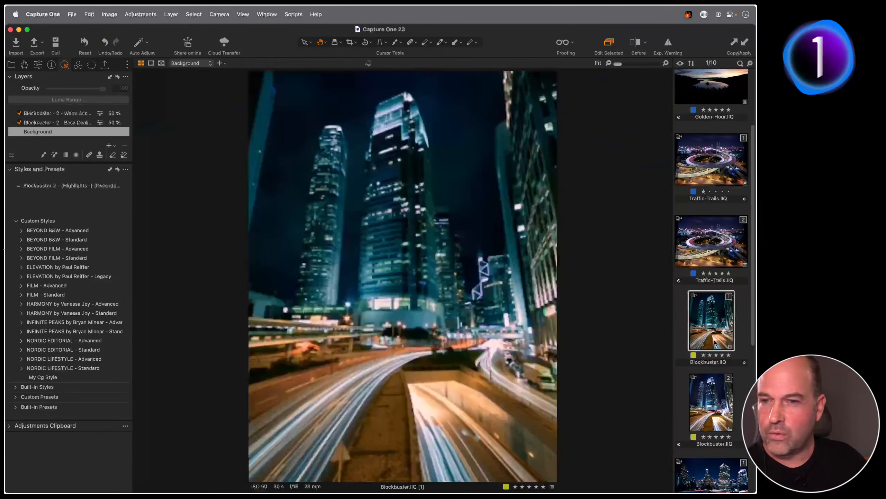
left_click(714, 396)
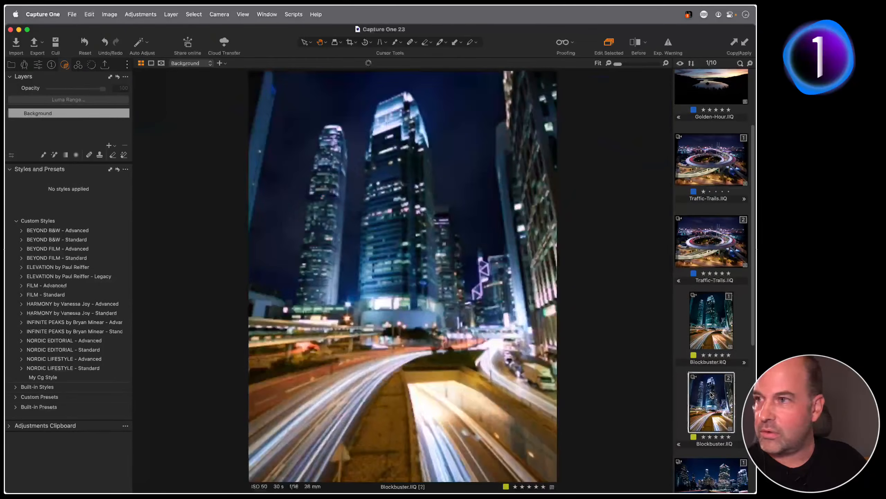
Preview and apply the ELEVATION > Cities style Blockbuster 2 (Highlights -)
left_click(21, 267)
left_click(28, 276)
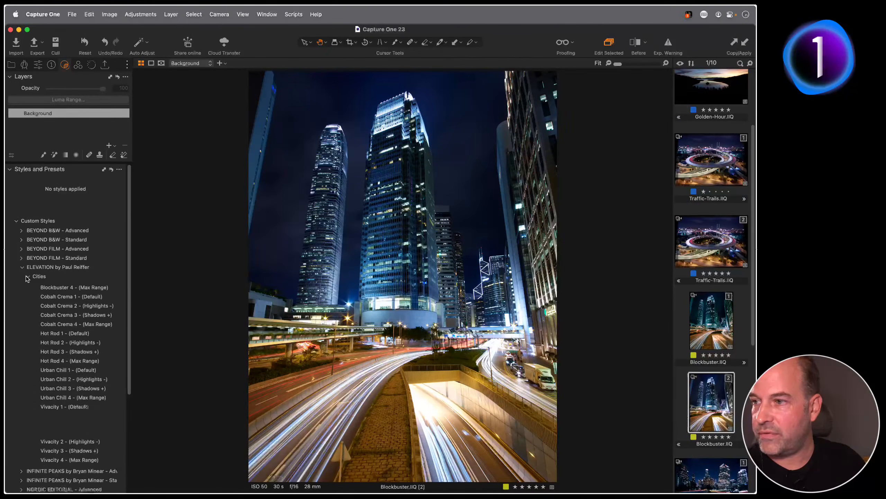
left_click(111, 295)
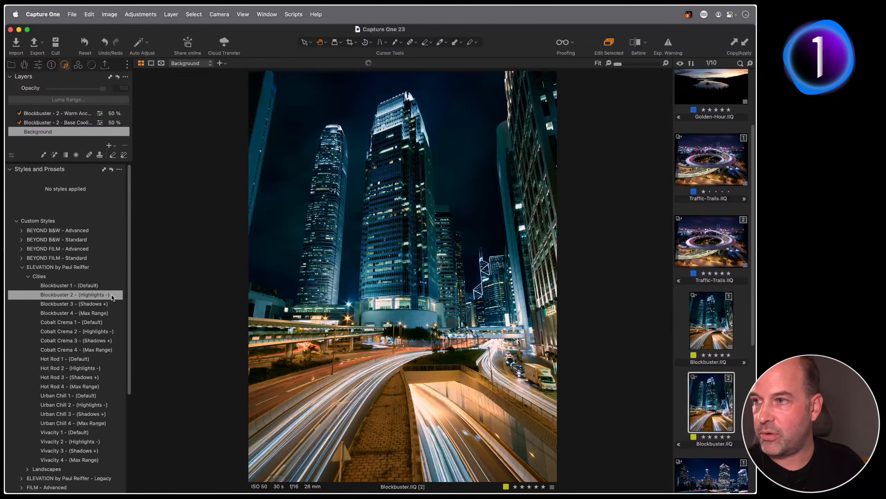
left_click(103, 295)
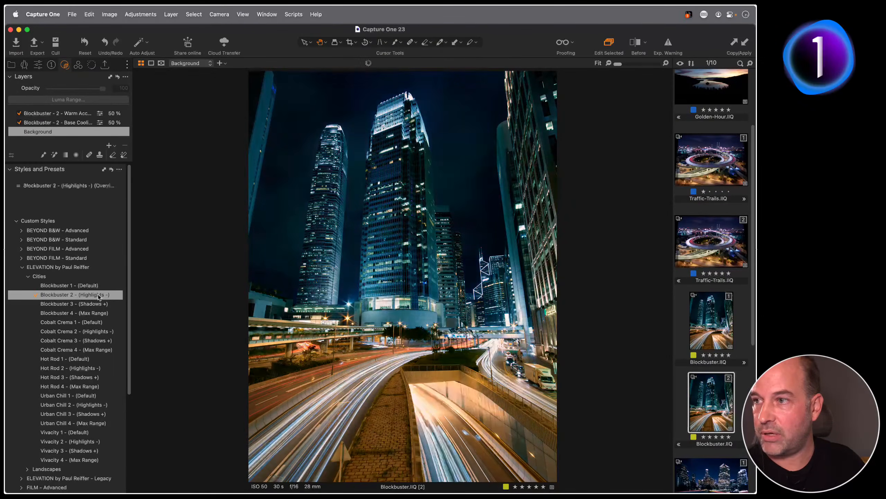
Slightly lower the Base Cooling layer's opacity, then show the Golden-Hour sunset image
left_click(76, 123)
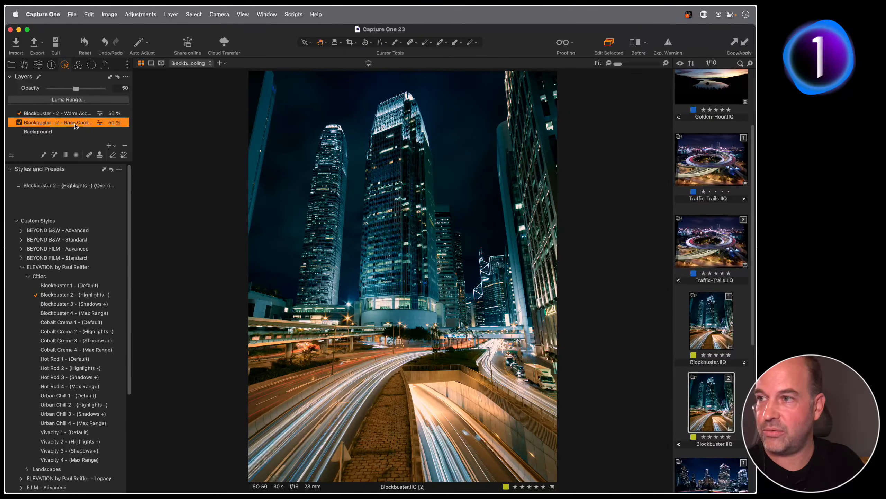
left_click(76, 114)
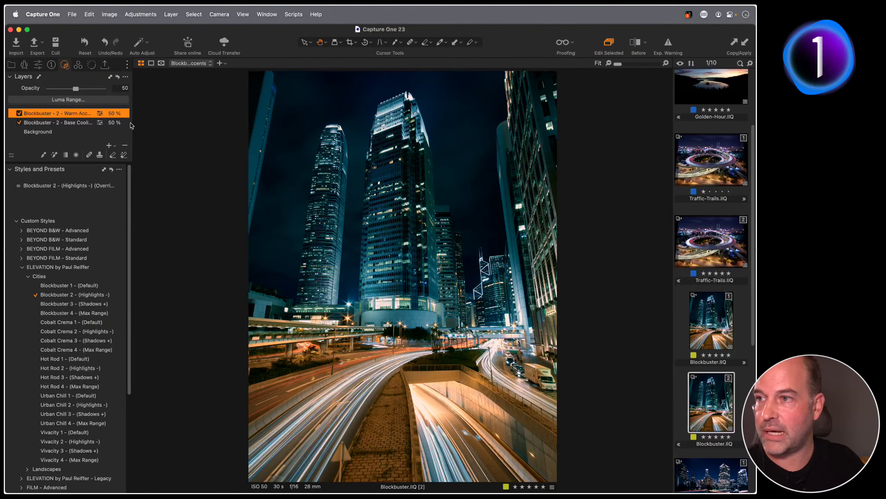
left_click_drag(132, 125, 142, 124)
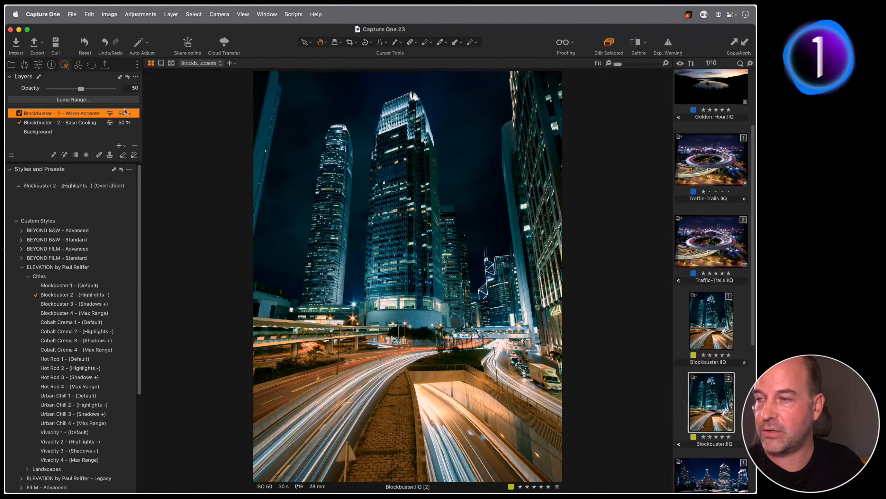
left_click(81, 124)
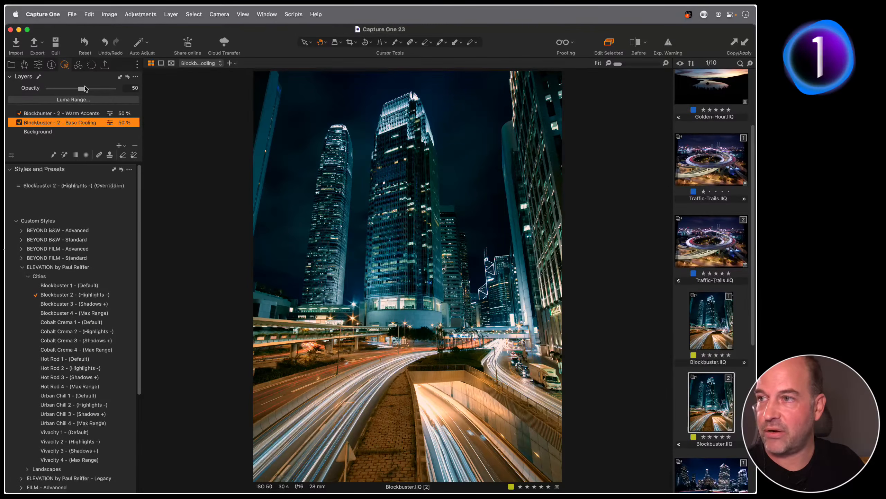
left_click_drag(85, 89, 101, 91)
left_click(69, 114)
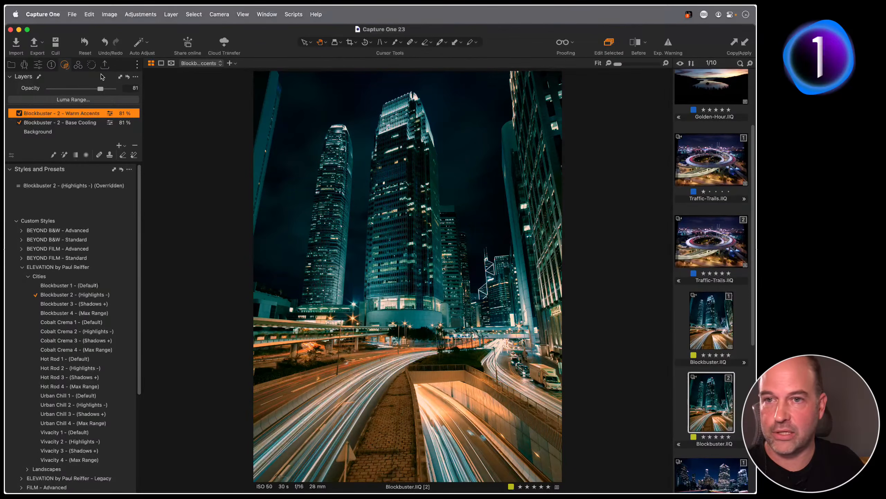
left_click(713, 92)
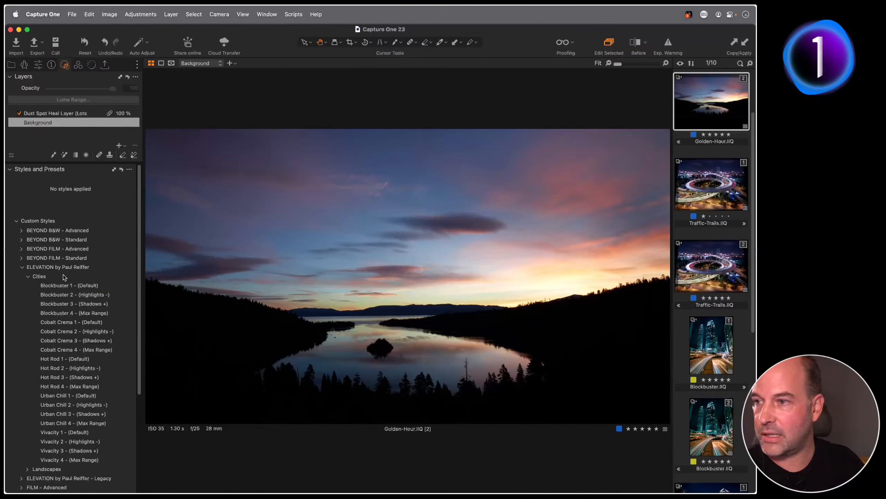
Apply the ELEVATION > Landscapes style Golden Hour 2 (Highlights -)
left_click(28, 276)
left_click(28, 285)
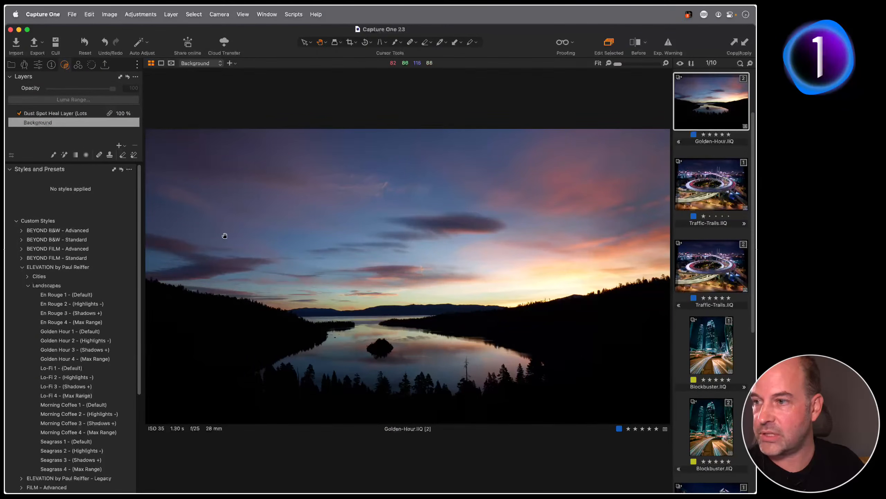
left_click(108, 340)
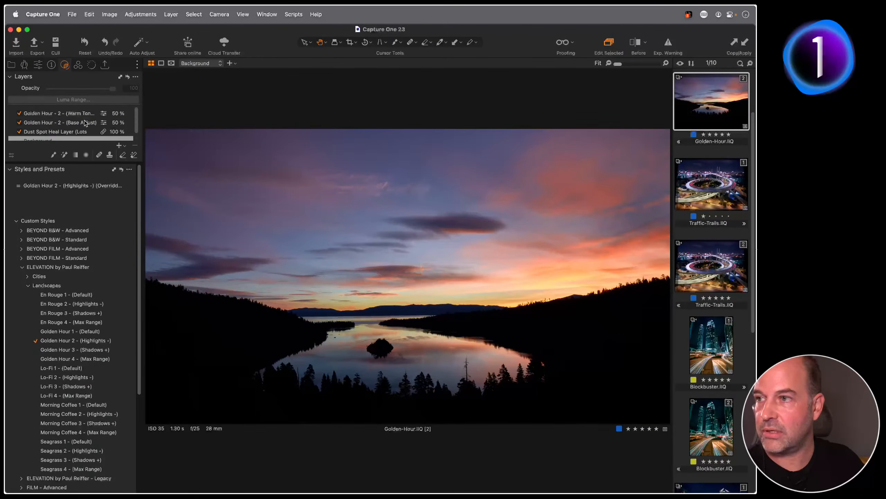
Set the Warm Tones layer to 83% and Base Adjust to 41% opacity
left_click(68, 123)
left_click(27, 114)
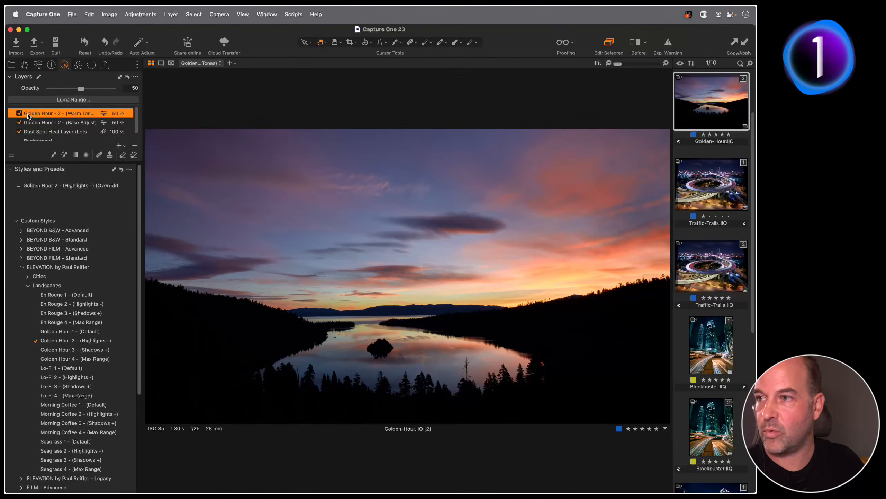
mouse_move(81, 90)
left_mouse_down()
mouse_move(114, 91)
mouse_move(68, 91)
mouse_move(76, 92)
left_mouse_up()
left_click(72, 124)
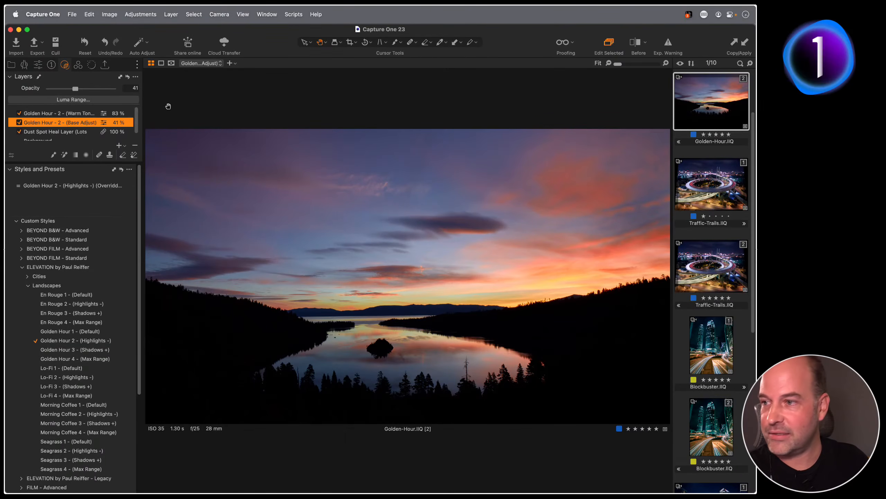
left_click(22, 267)
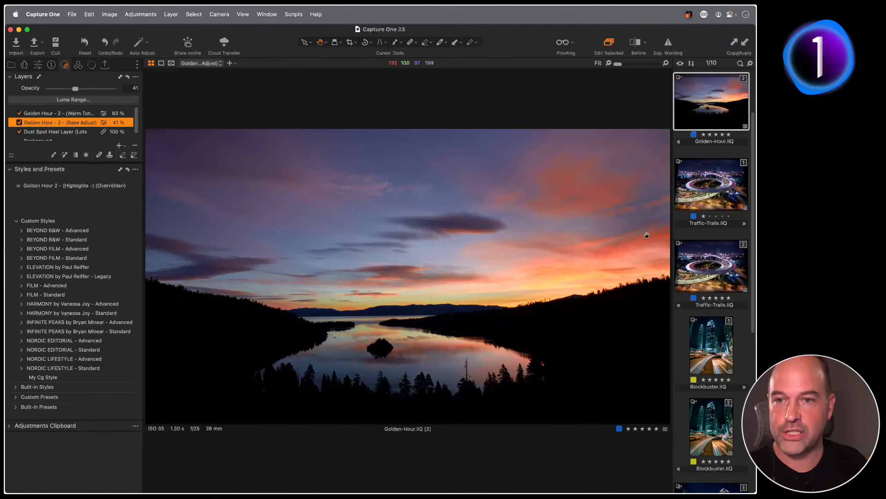
On Traffic-Trails [2], paint the Traffic Trails style brush over both light trails and toggle the layer to compare
left_click(696, 267)
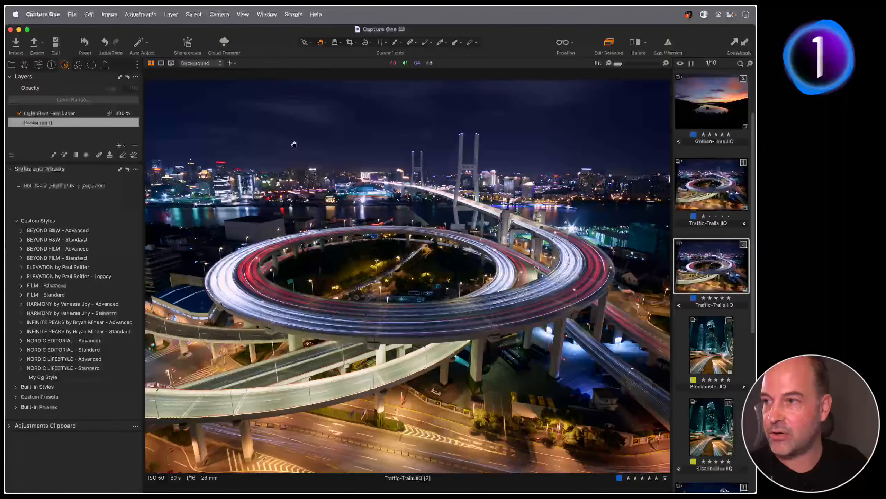
left_click(38, 64)
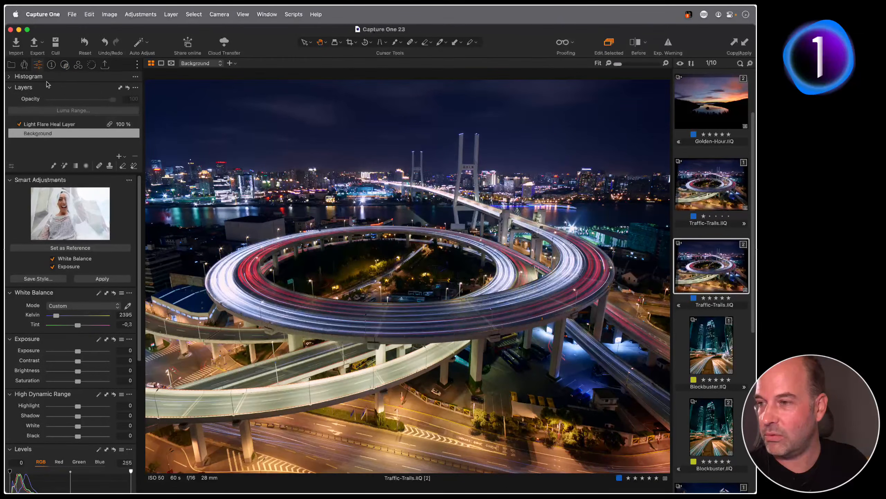
left_click(52, 65)
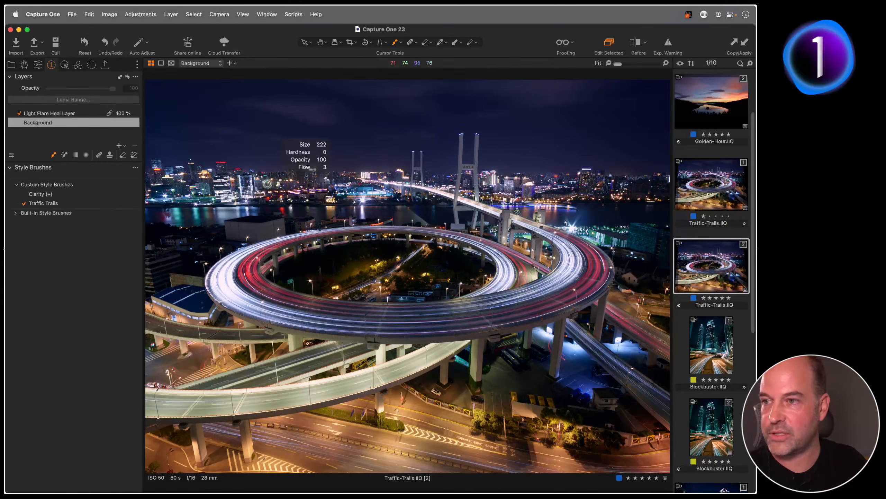
mouse_move(239, 256)
left_mouse_down()
mouse_move(218, 282)
mouse_move(248, 310)
mouse_move(227, 262)
mouse_move(226, 291)
mouse_move(256, 251)
mouse_move(235, 294)
mouse_move(245, 298)
mouse_move(264, 251)
mouse_move(231, 293)
mouse_move(221, 283)
mouse_move(252, 257)
mouse_move(261, 303)
mouse_move(233, 259)
mouse_move(229, 280)
left_mouse_up()
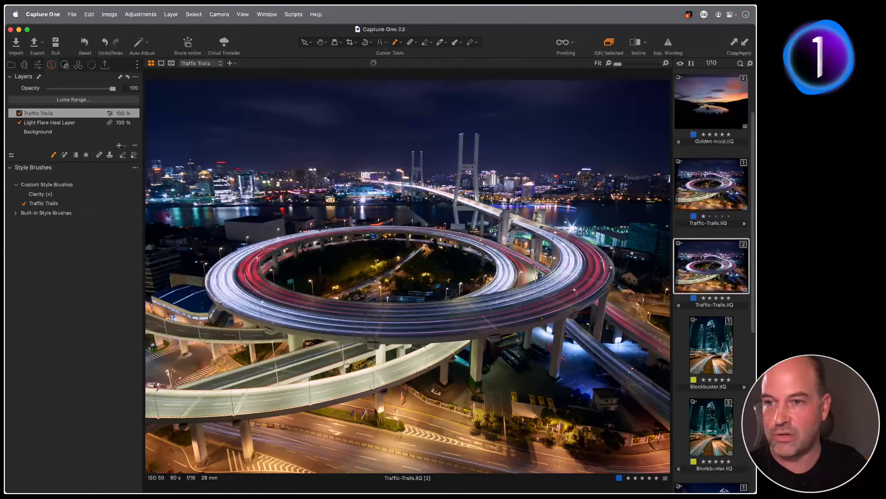
mouse_move(561, 282)
left_mouse_down()
mouse_move(579, 256)
mouse_move(543, 223)
mouse_move(575, 255)
mouse_move(517, 294)
mouse_move(574, 252)
mouse_move(533, 293)
mouse_move(497, 284)
mouse_move(504, 261)
mouse_move(497, 252)
mouse_move(481, 298)
mouse_move(504, 257)
mouse_move(510, 297)
mouse_move(568, 254)
mouse_move(525, 288)
left_mouse_up()
left_click_drag(248, 260, 244, 256)
left_click(17, 114)
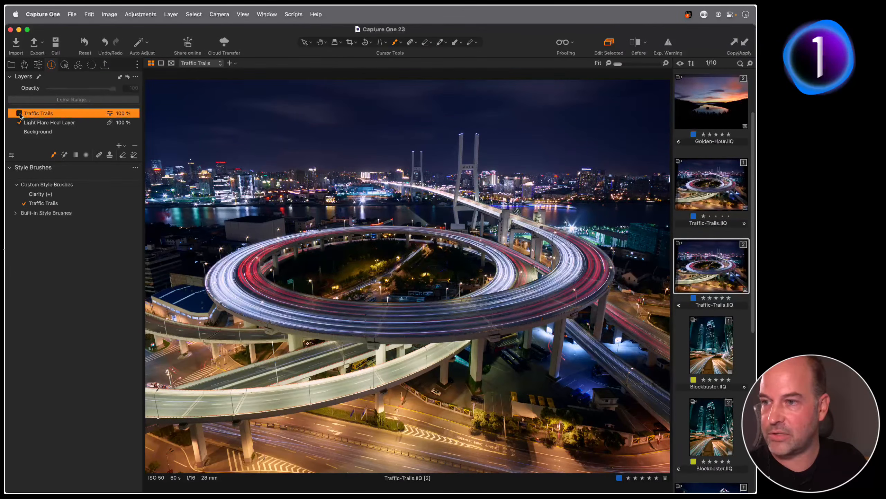
left_click(17, 114)
left_click(18, 113)
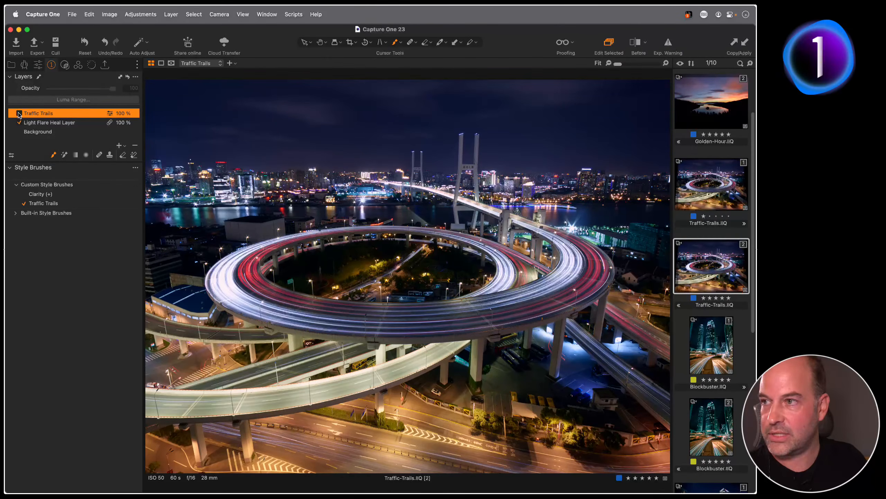
left_click(17, 114)
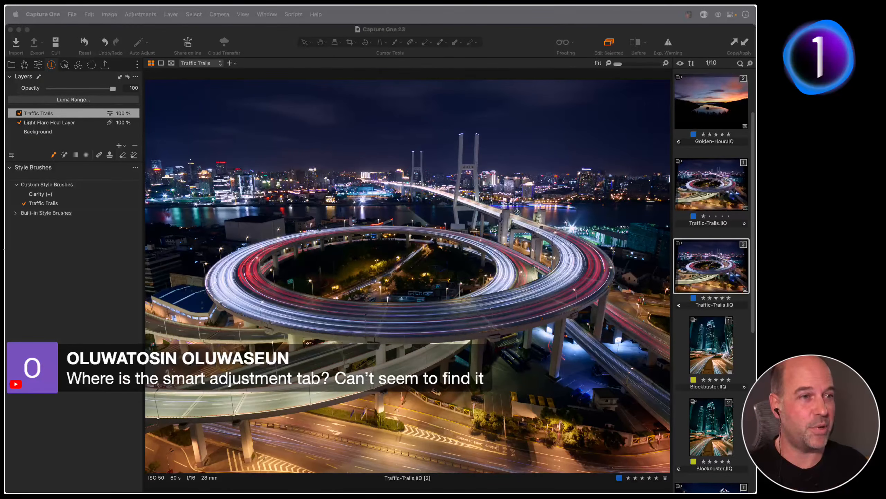
Add the Smart Adjustments tool to the Adjust tab, then switch to the Pan tool with H
left_click(37, 66)
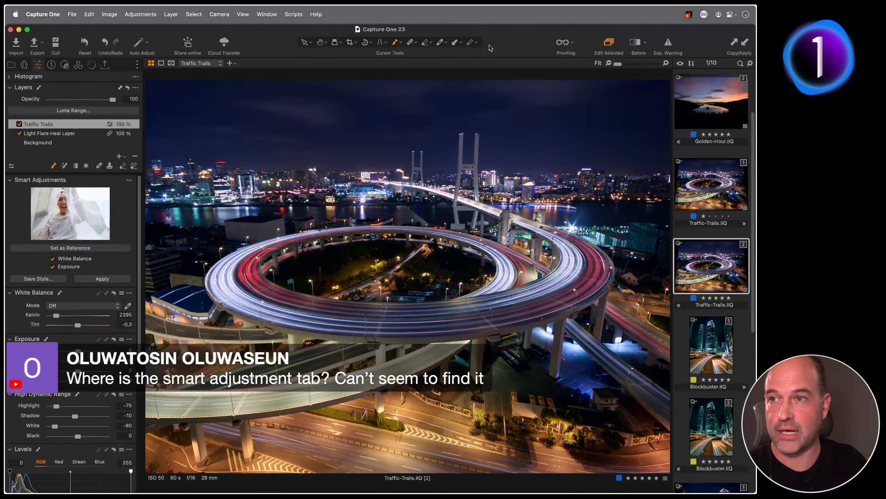
right_click(42, 64)
mouse_move(43, 66)
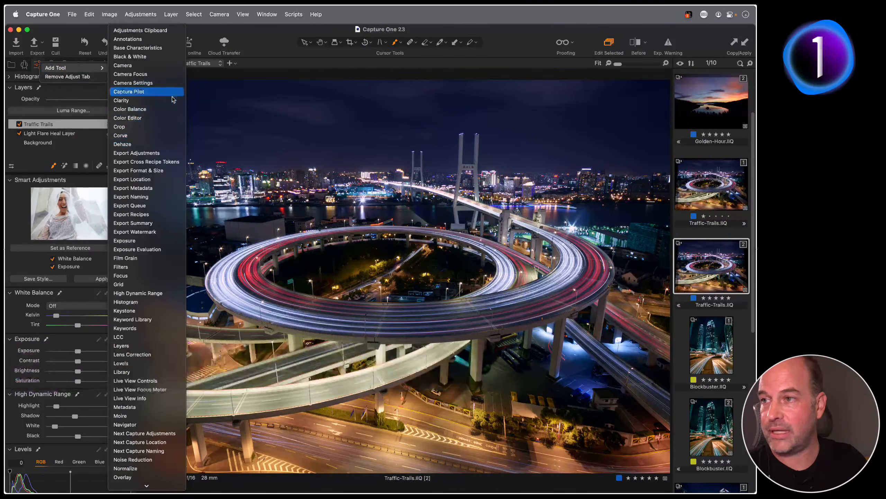
mouse_move(157, 489)
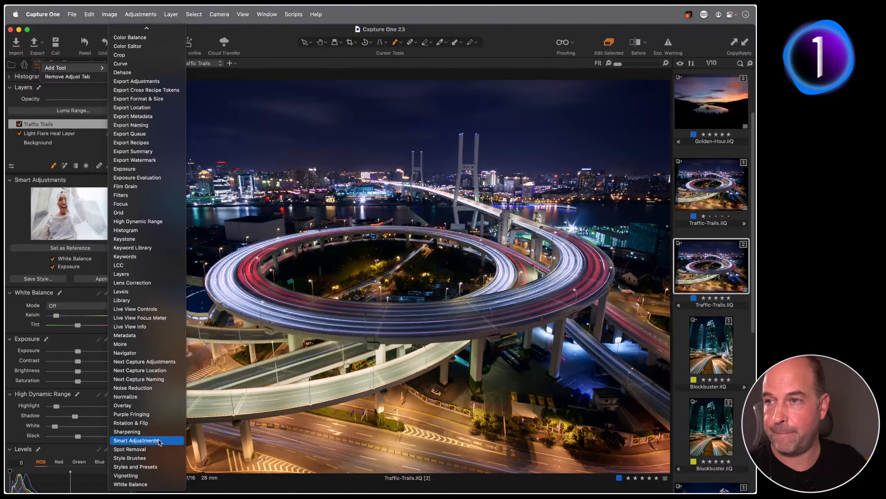
left_click(159, 440)
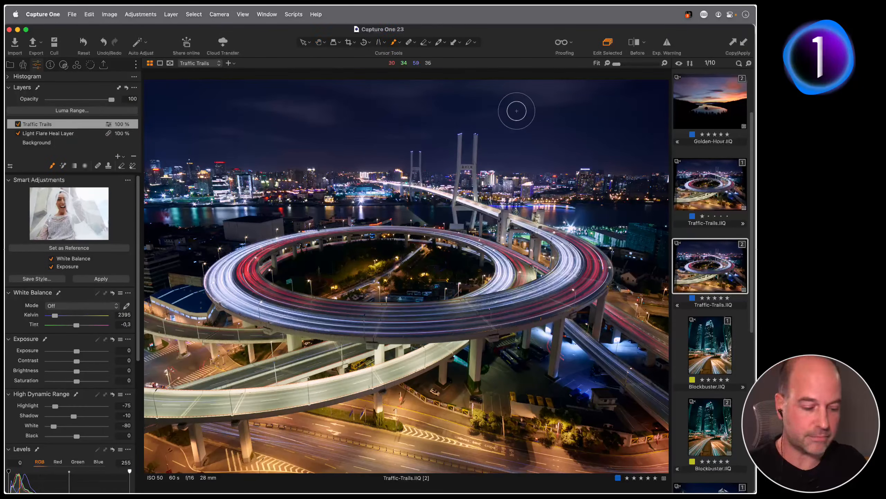
key("h")
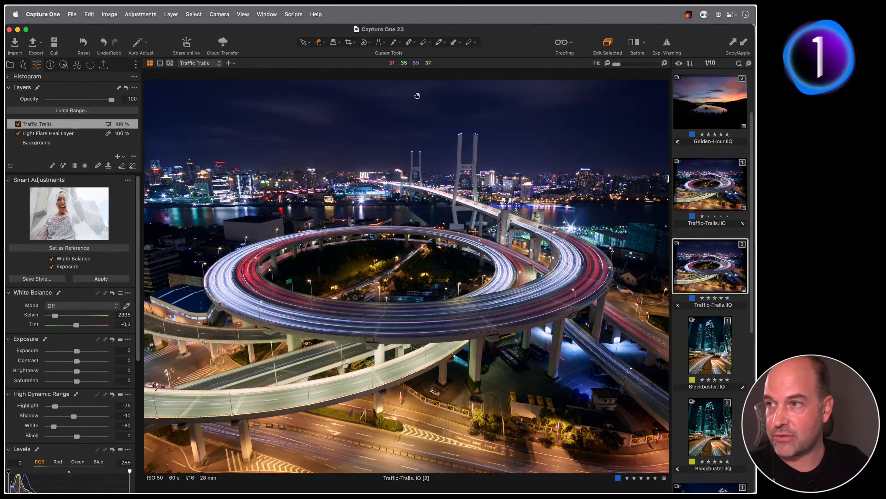
Open the Capture One Live collection of 22 photos and view its first portrait
left_click(10, 64)
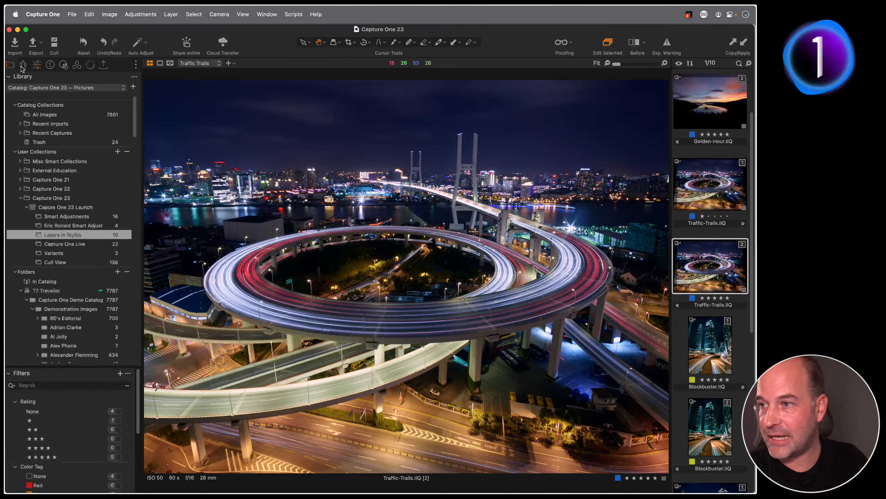
left_click(78, 244)
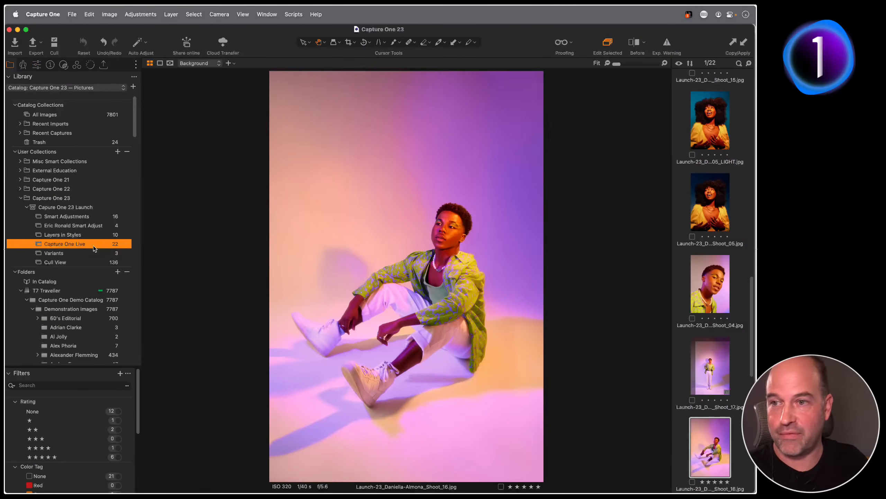
scroll(709, 124, "up", 15)
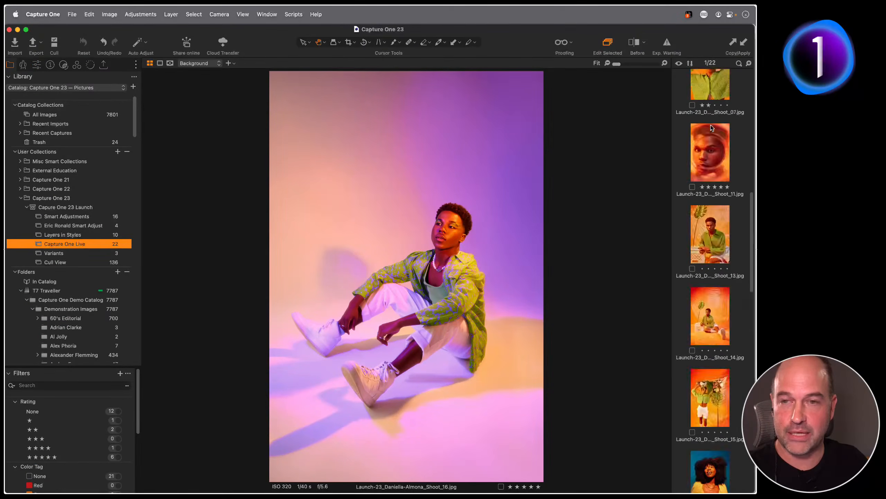
left_click(711, 127)
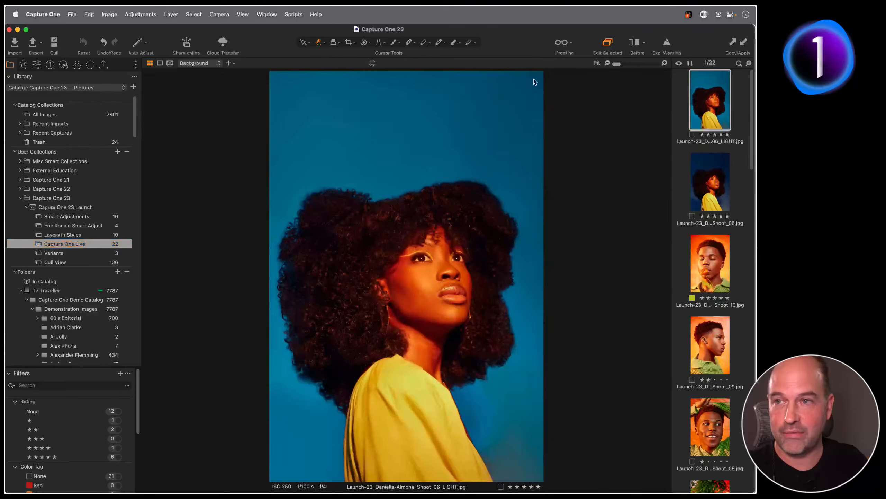
Step through the portraits with the arrow keys to Shoot_16.jpg
left_click_drag(266, 37, 268, 36)
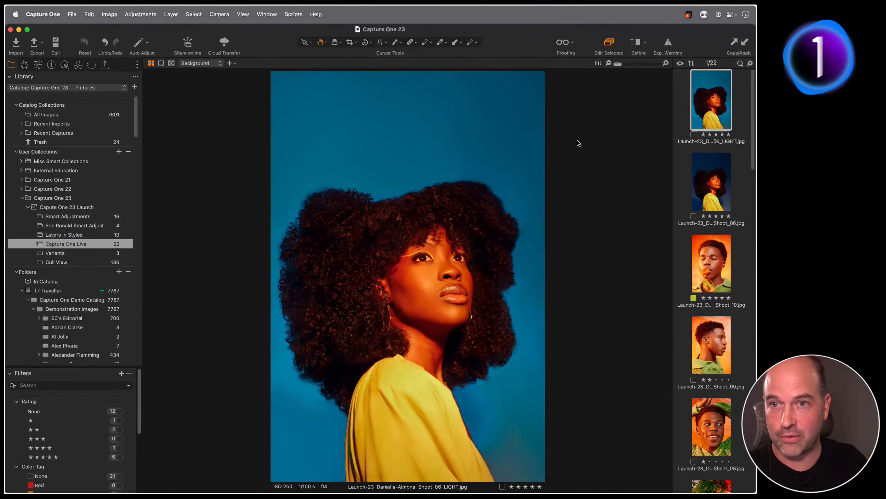
left_click(712, 189)
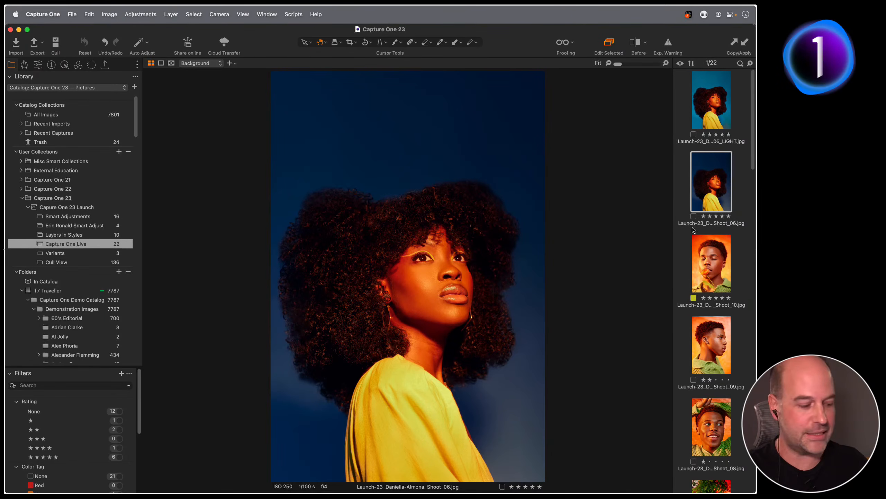
key("Down")
key("Down")
key("Down")
key("Down")
key("Down")
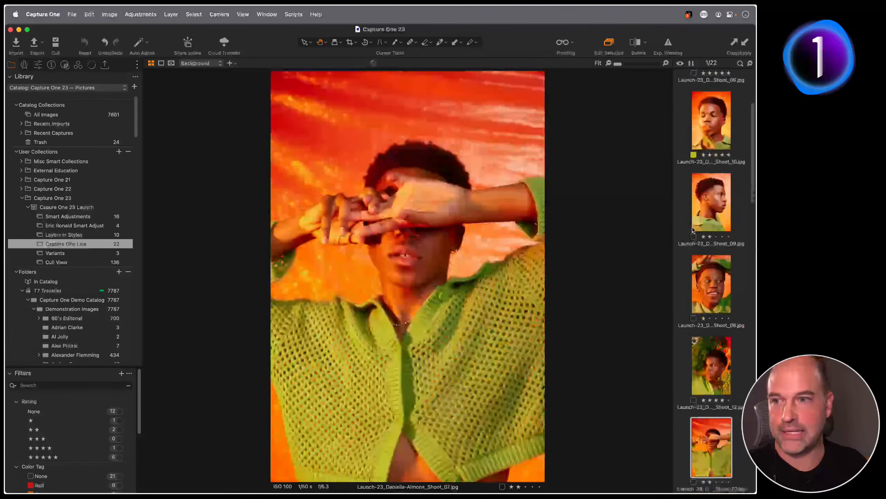
key("Down")
key("Down")
key("Down")
key("Down")
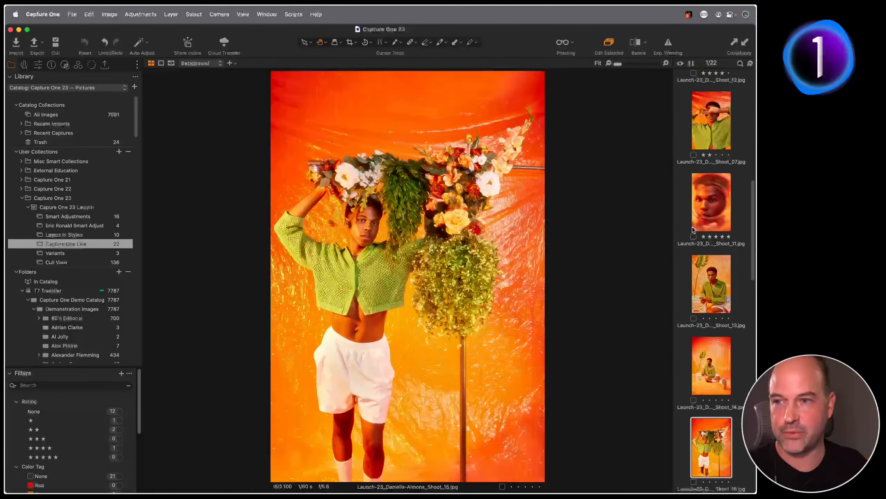
key("Down")
key("Down")
key("Down")
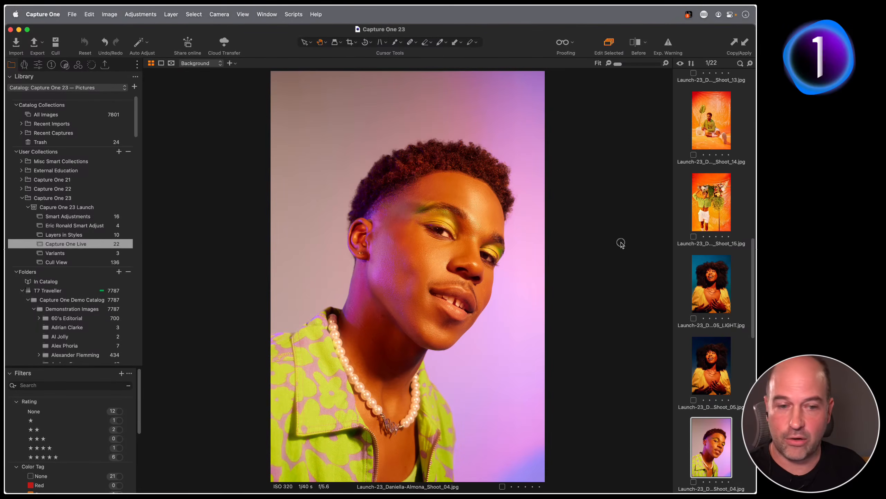
Step up and down through the filmstrip, ending on the orange-backdrop Shoot_15.jpg
key("Up")
key("Up")
key("Up")
key("Up")
key("Up")
key("Up")
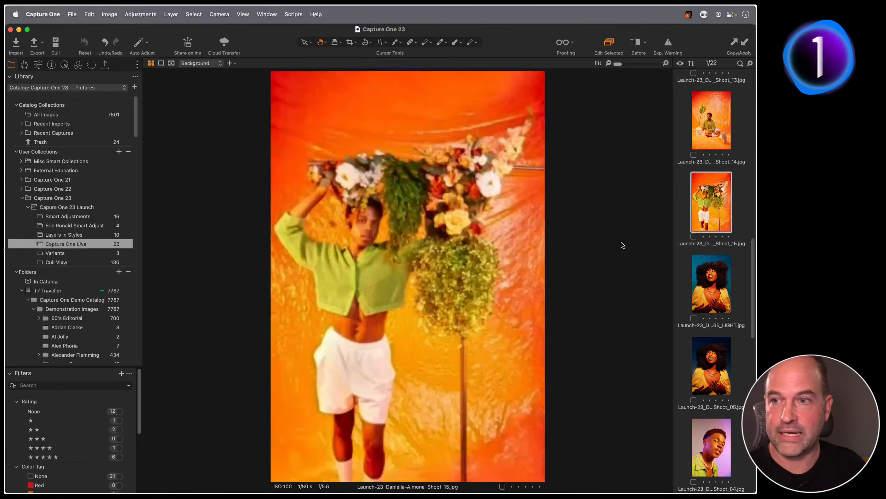
key("Down")
key("Down")
key("Down")
key("Down")
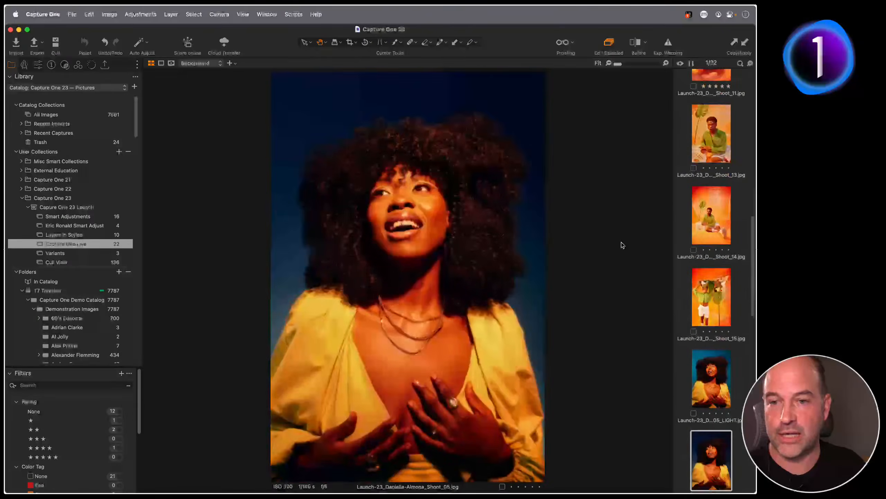
key("Up")
key("Up")
key("Up")
key("Up")
key("Up")
key("Up")
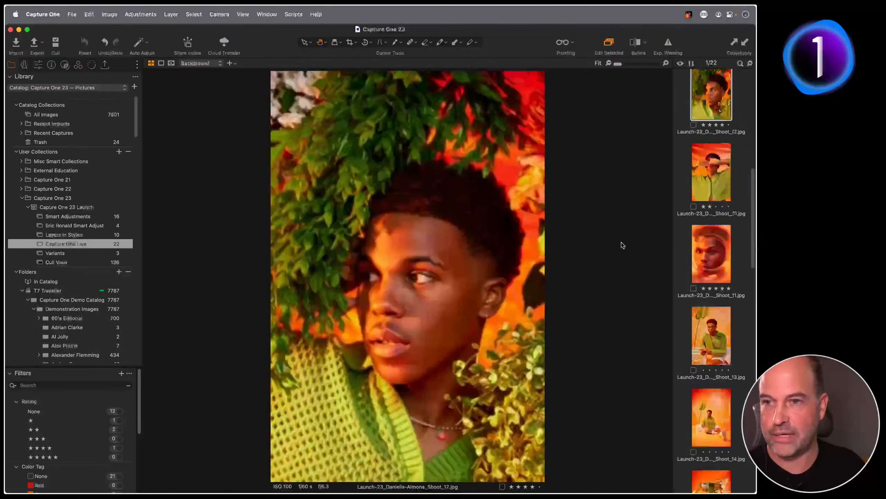
key("Down")
key("Down")
key("Down")
key("Down")
key("Down")
key("Down")
key("Down")
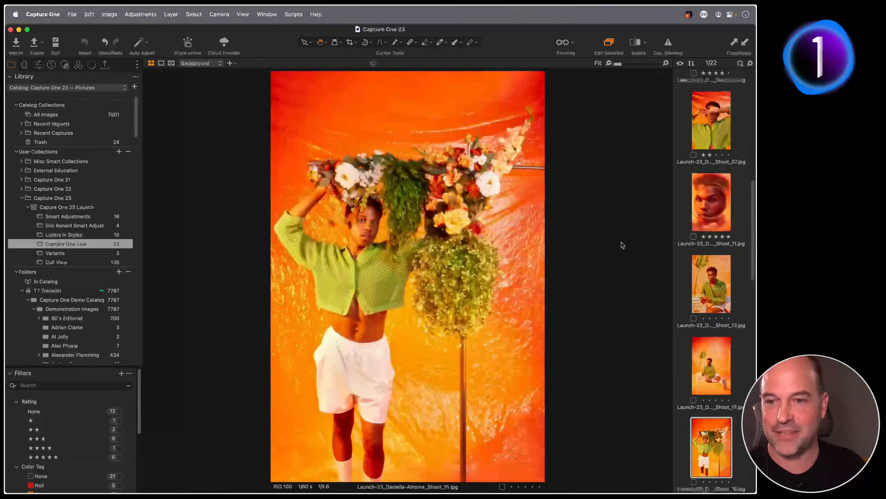
key("Down")
key("Down")
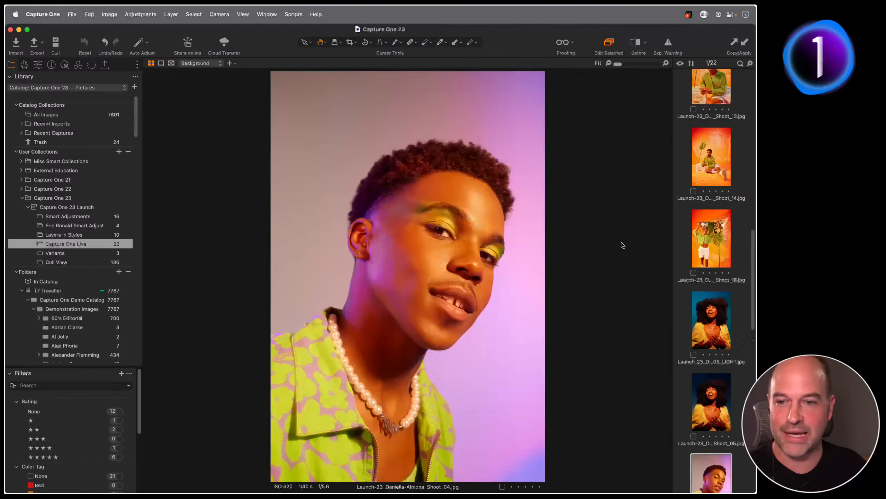
key("Up")
key("Up")
key("Up")
key("Up")
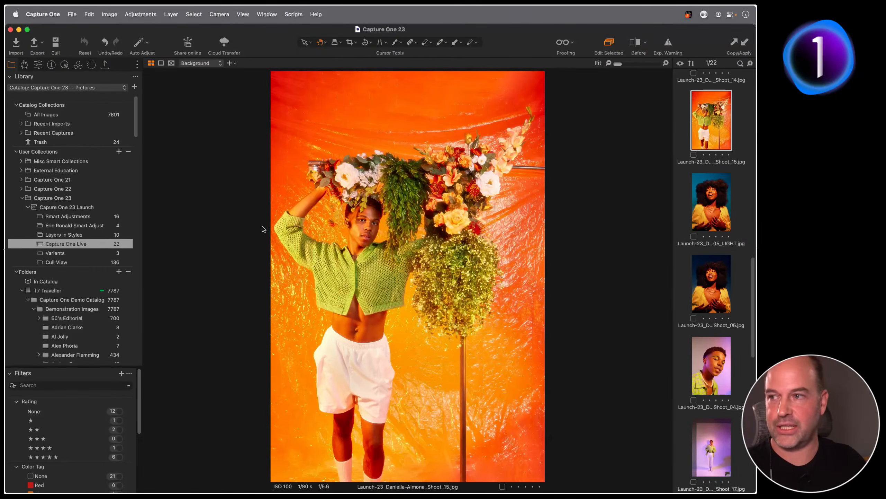
Share the album online, inviting the collaborator's e-mail with rate, tag and comment rights, then switch to Gmail in Safari
right_click(90, 247)
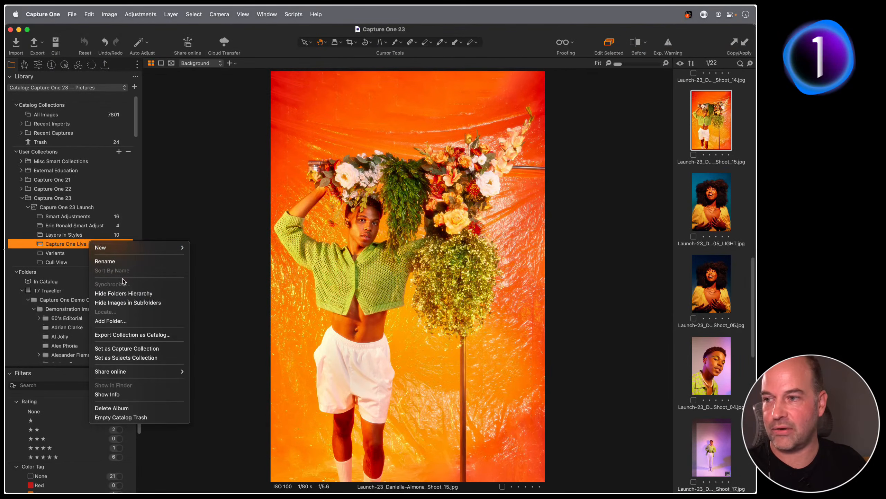
mouse_move(150, 373)
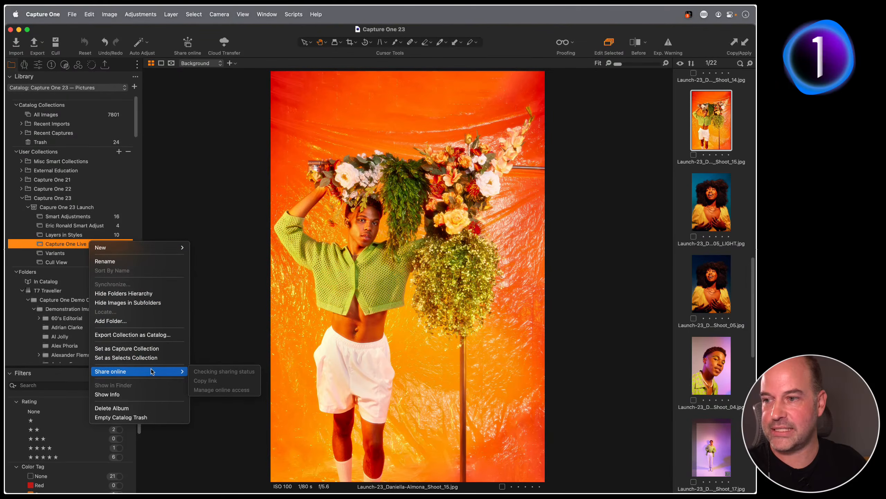
left_click(219, 370)
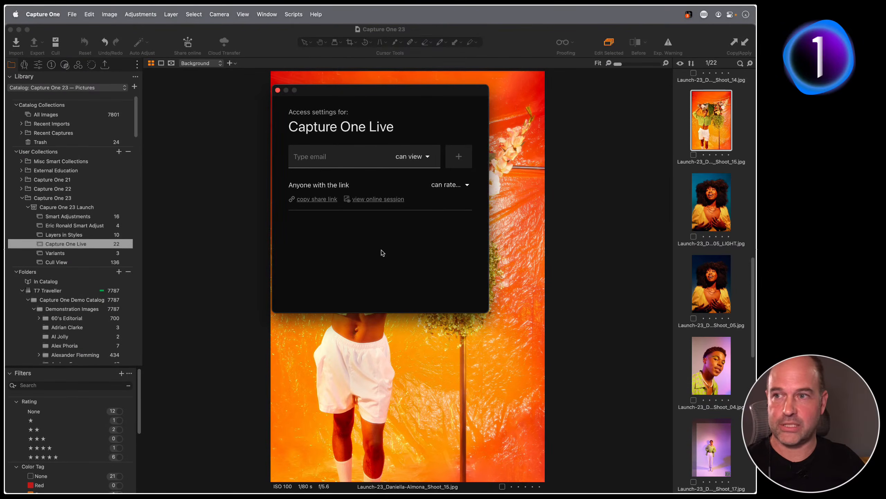
left_click(341, 157)
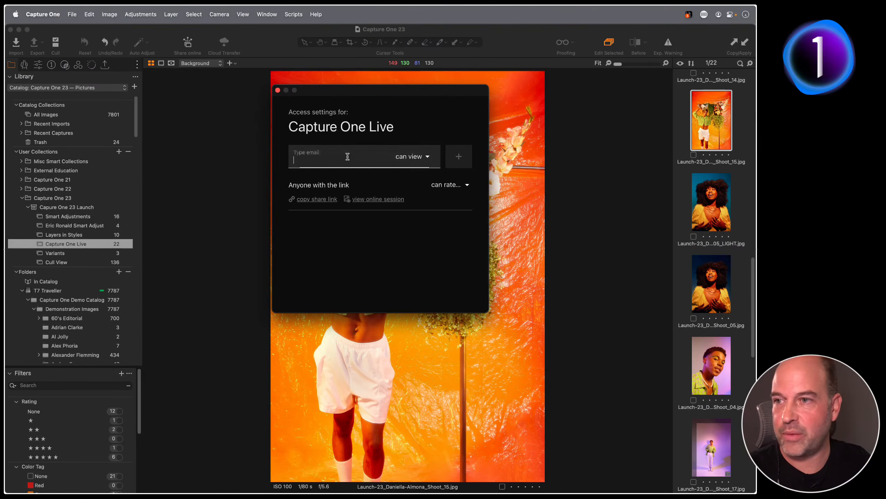
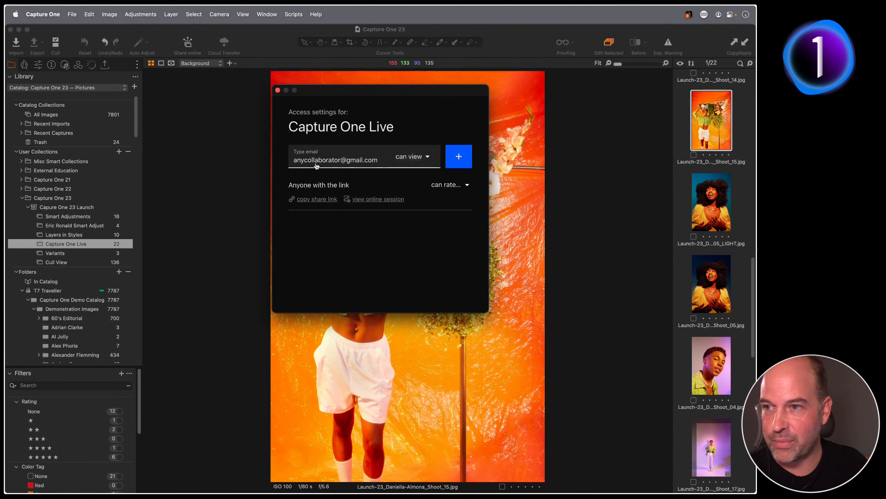
left_click(421, 158)
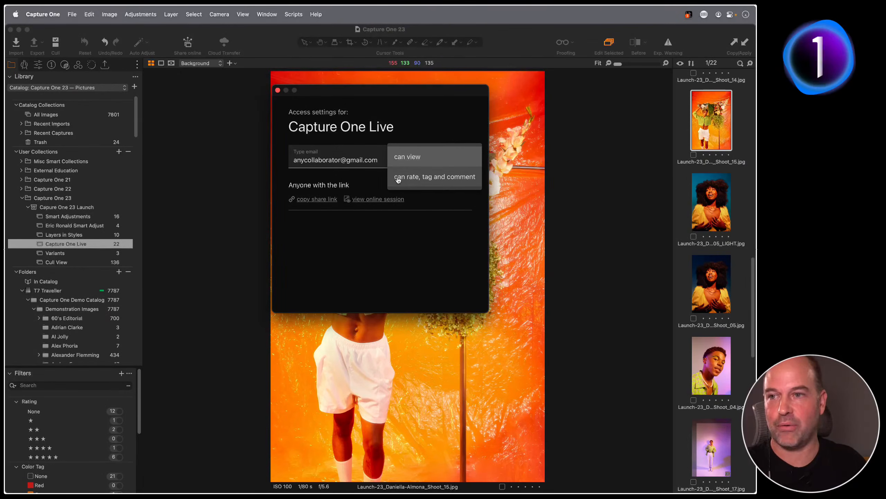
left_click(419, 177)
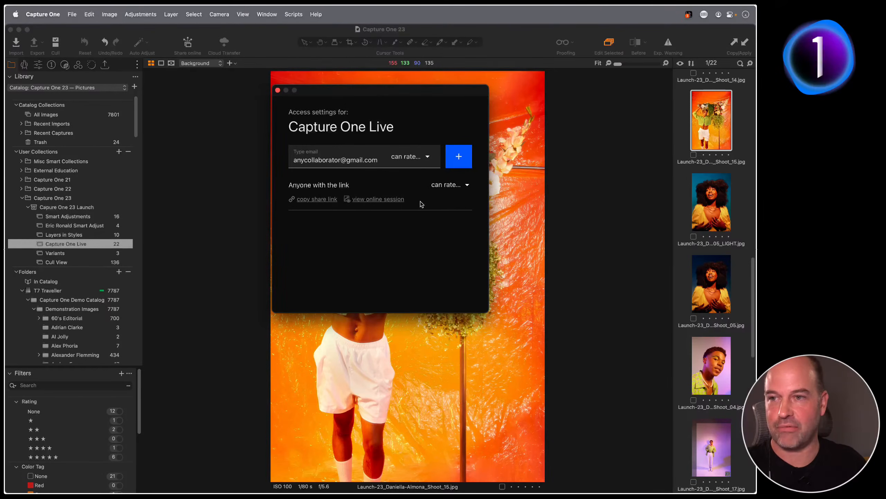
left_click(459, 156)
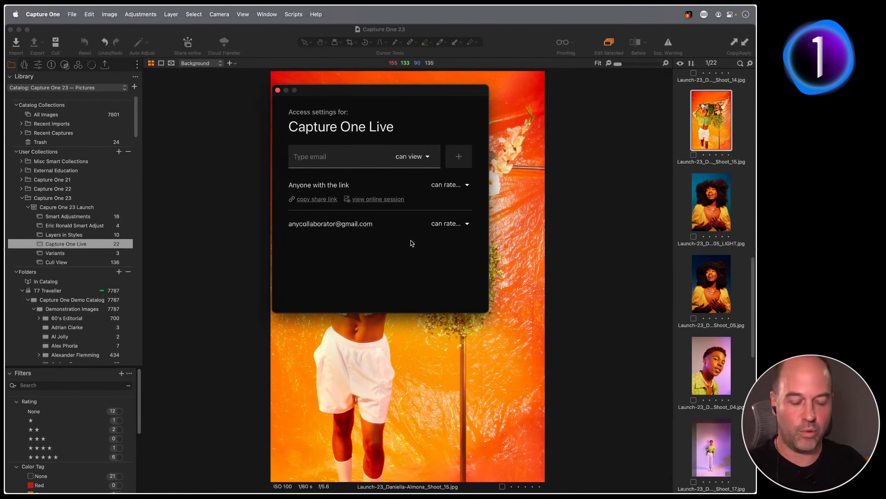
key("super+Tab")
left_click(460, 247)
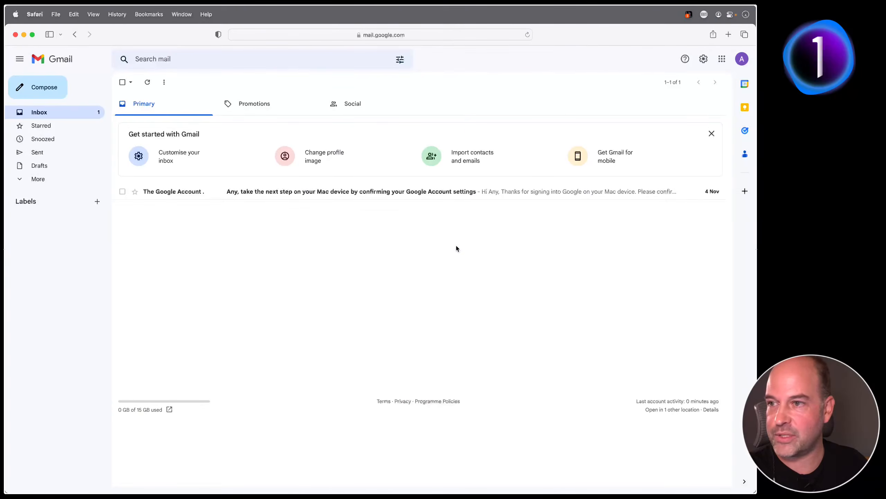
Reload Gmail, open the 'You have been invited to a Live session' email and follow GO TO SESSION
key("super+r")
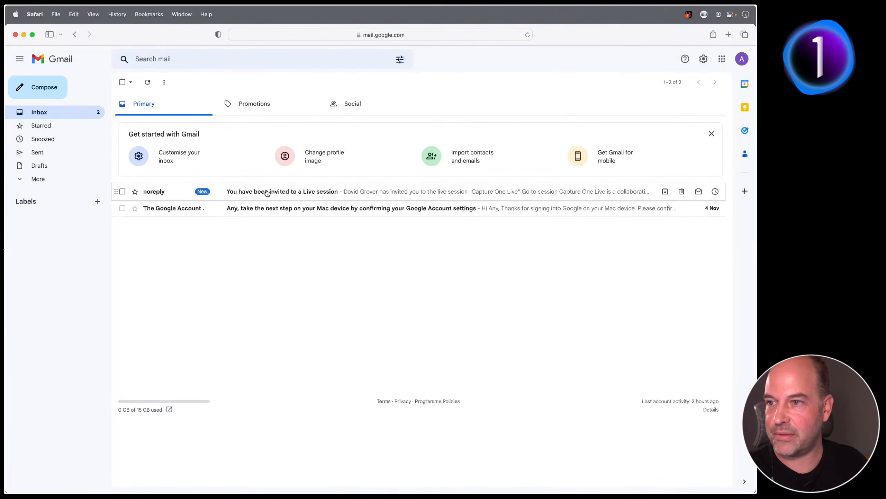
left_click(266, 192)
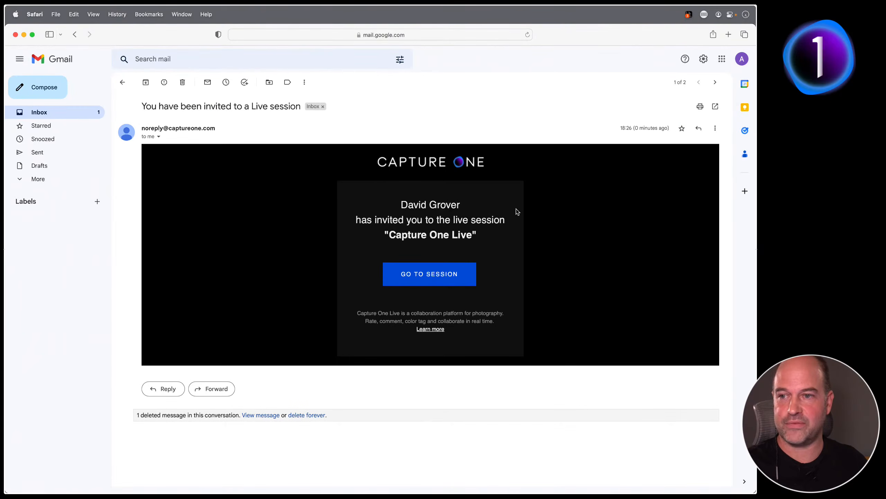
left_click(423, 275)
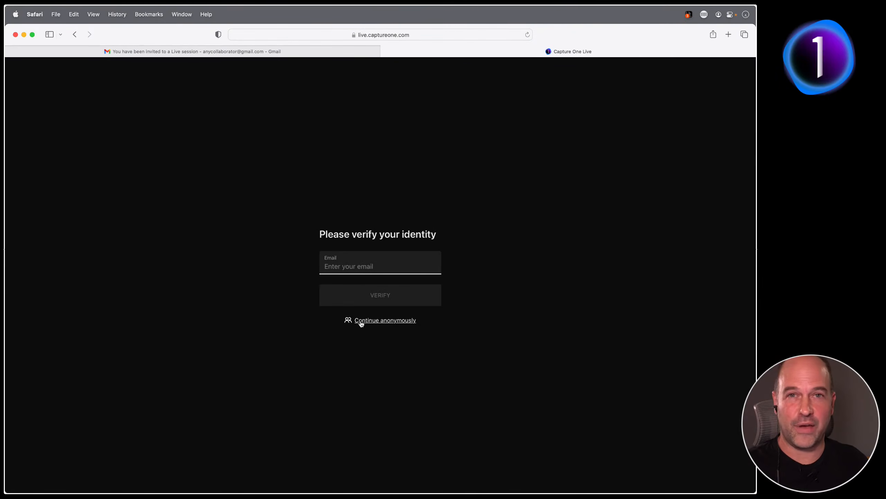
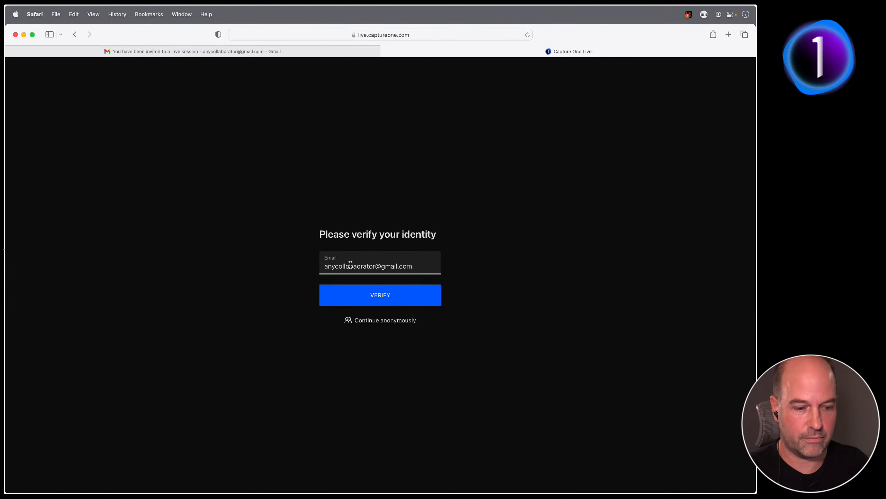
Submit the collaborator's e-mail address for identity verification, correcting its typos
left_click(362, 290)
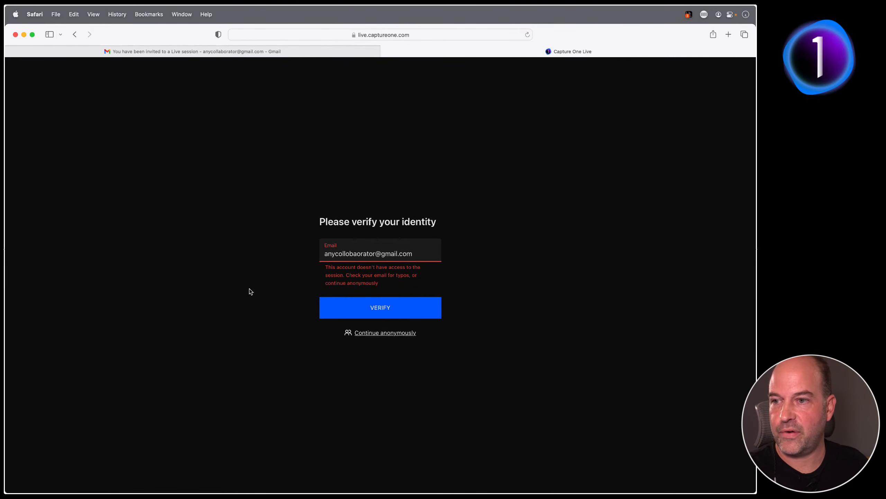
left_click(350, 254)
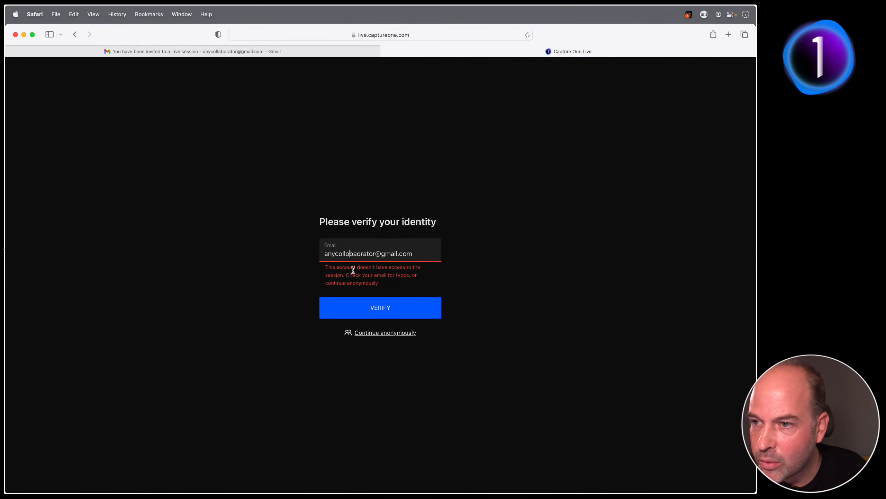
key("BackSpace")
type("a")
left_click(380, 307)
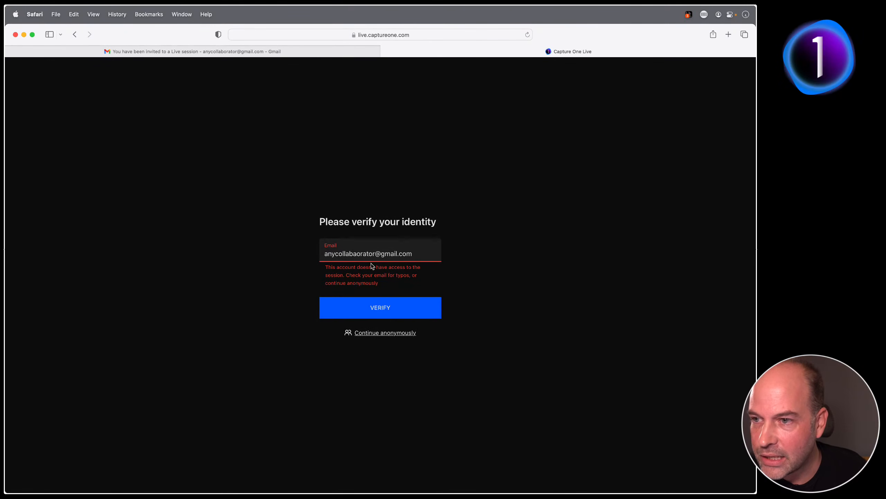
left_click(360, 253)
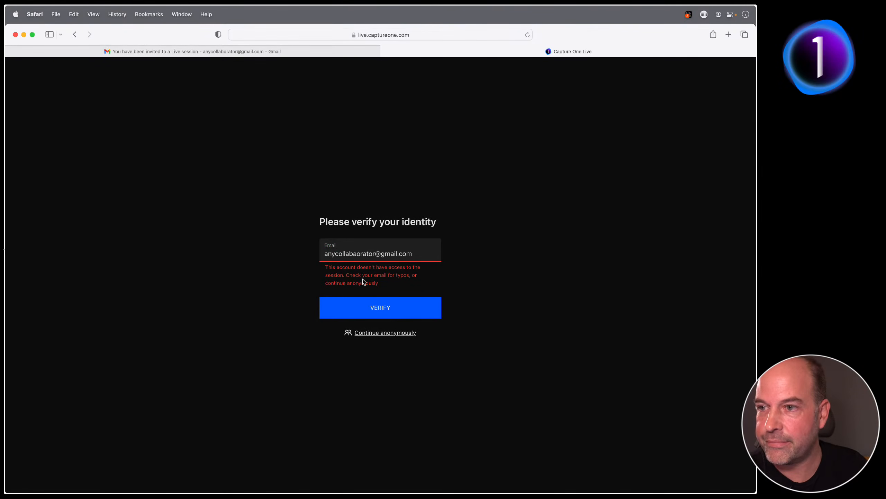
key("BackSpace")
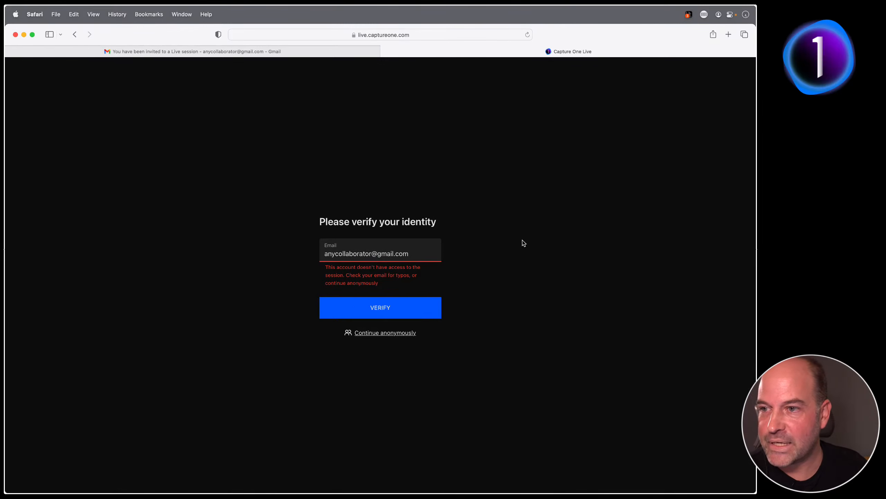
left_click(381, 307)
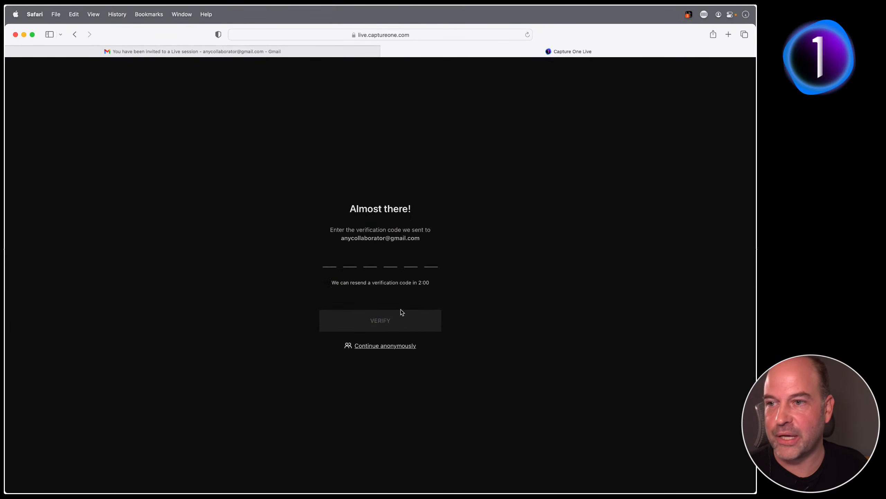
Copy the code from the Gmail verification email, paste it into the Live page and verify
left_click(263, 51)
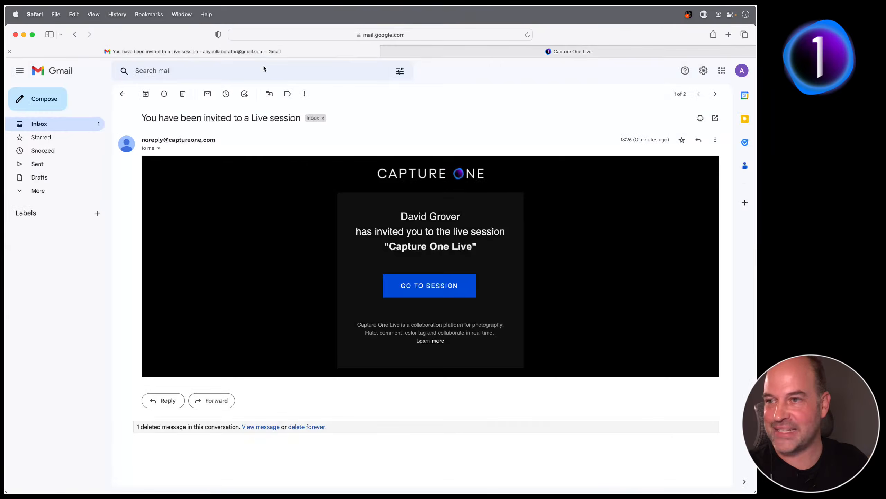
left_click(53, 125)
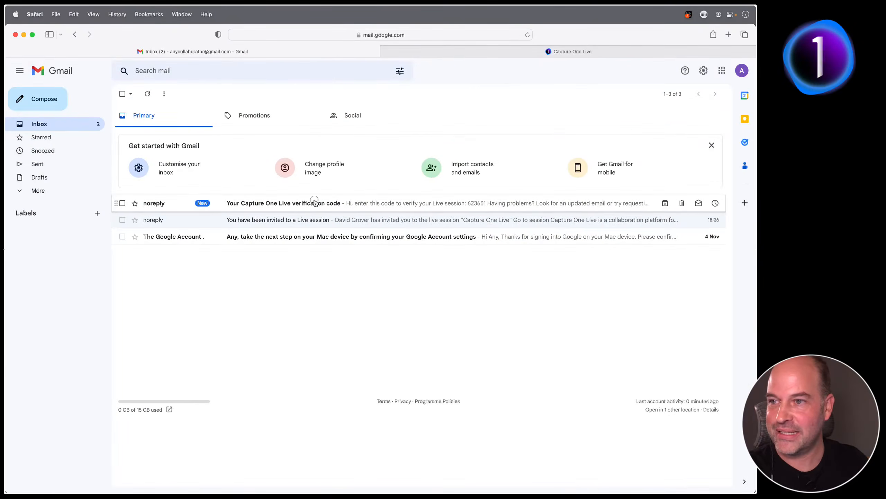
left_click(315, 201)
left_click_drag(477, 254, 387, 254)
key("super+c")
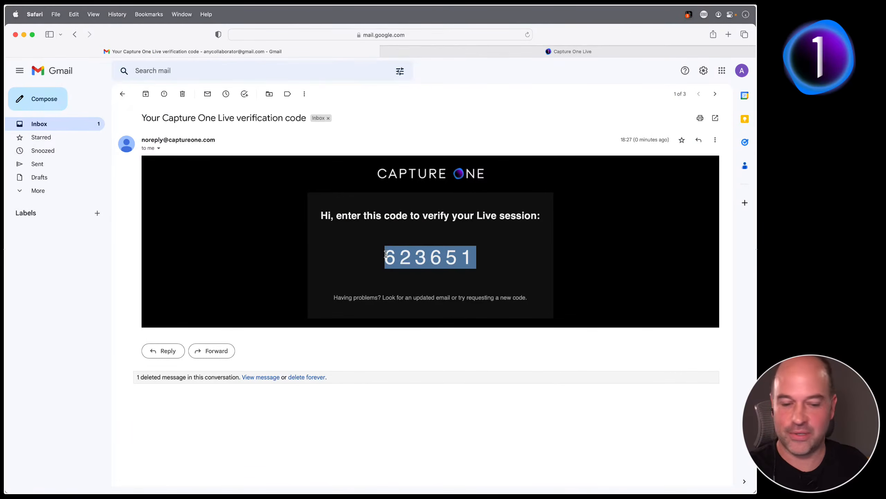
left_click(446, 55)
left_click(329, 260)
key("super+v")
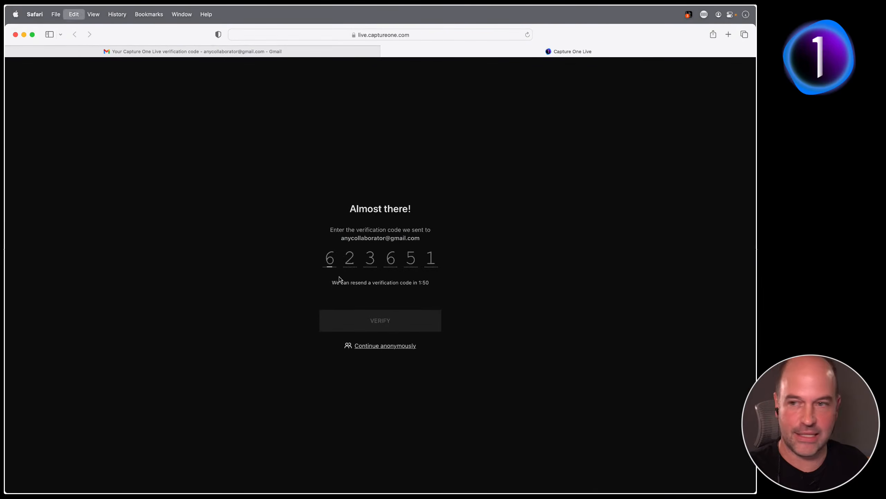
left_click(380, 316)
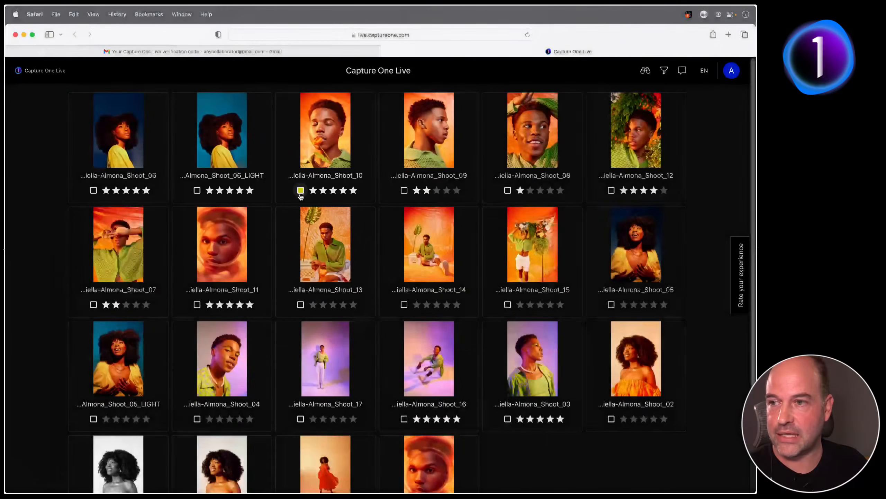
Close the session access settings and show the full thumbnail browser
key("super+Tab")
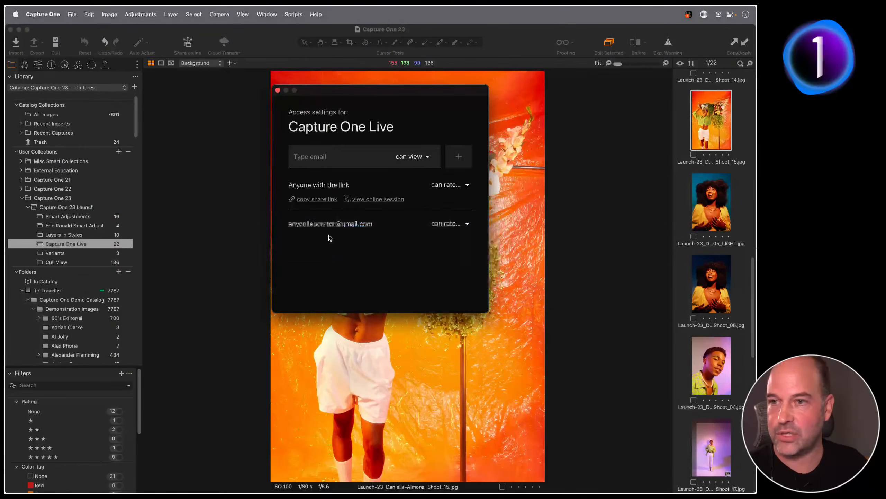
left_click(278, 90)
key("g")
scroll(267, 146, "up", 5)
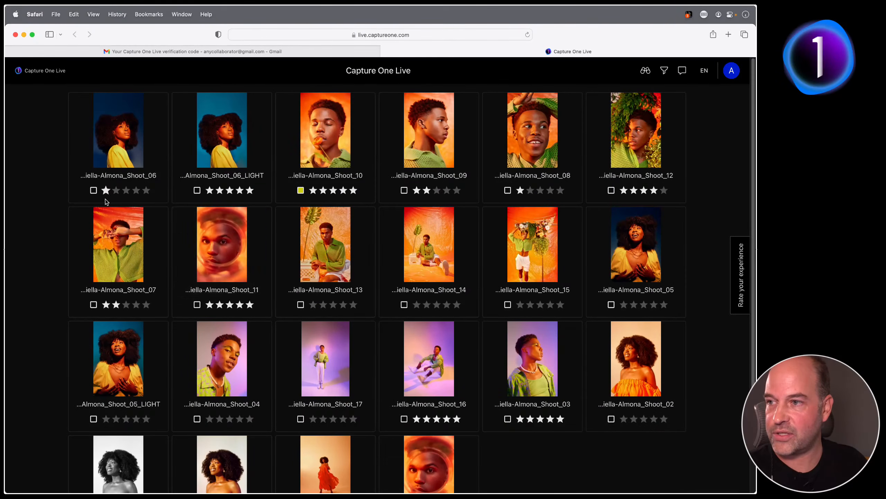
Tag Shoot_06_LIGHT green in Capture One Live and check the sync in Capture One 23
left_click(196, 190)
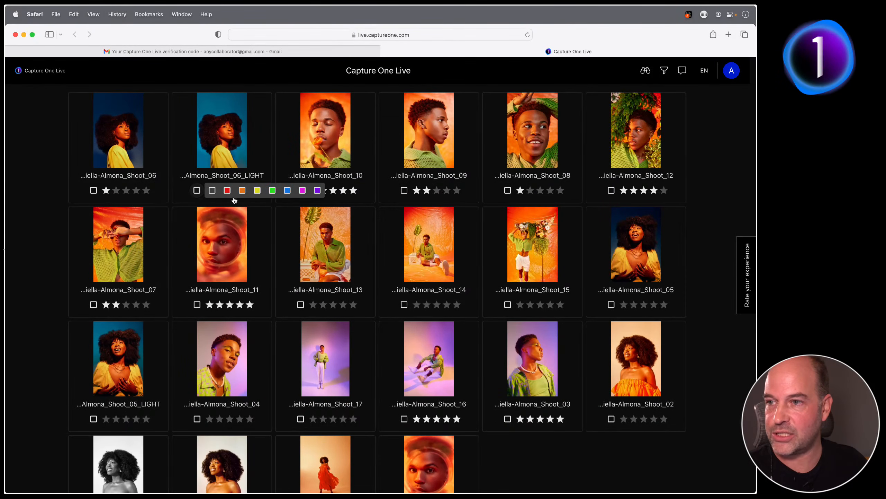
left_click(272, 191)
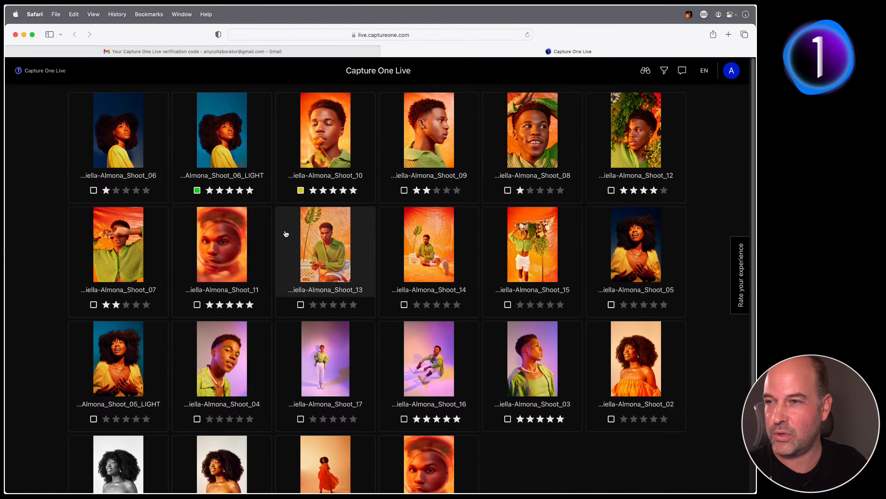
key("super+Tab")
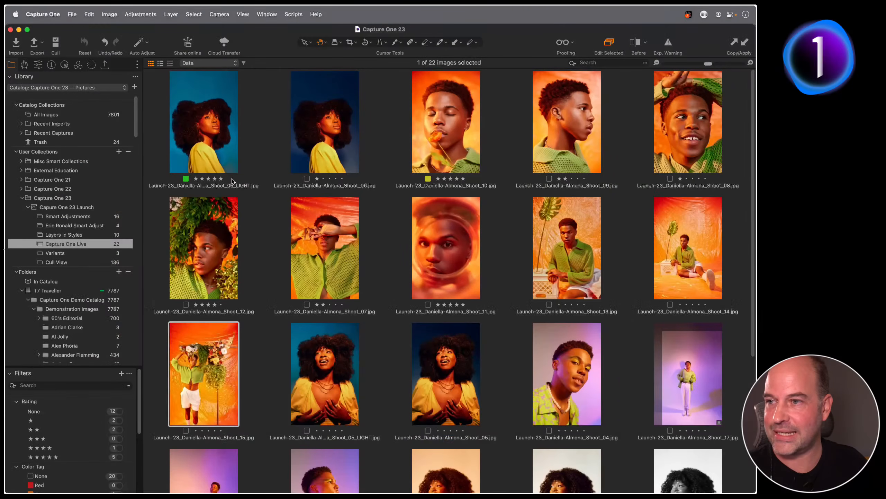
Keep Shoot_06_LIGHT green and tag Shoot_06 red in Capture One 23, then return to Safari
left_click(185, 179)
left_click(219, 218)
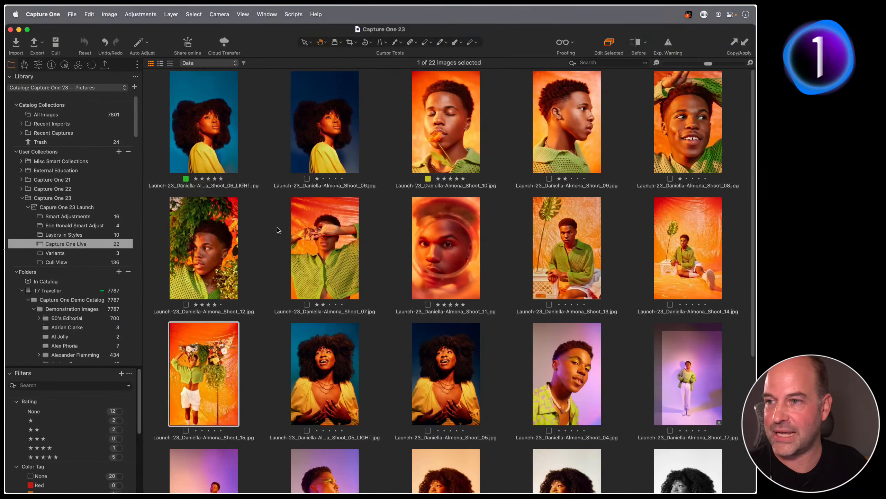
left_click(307, 178)
left_click(316, 195)
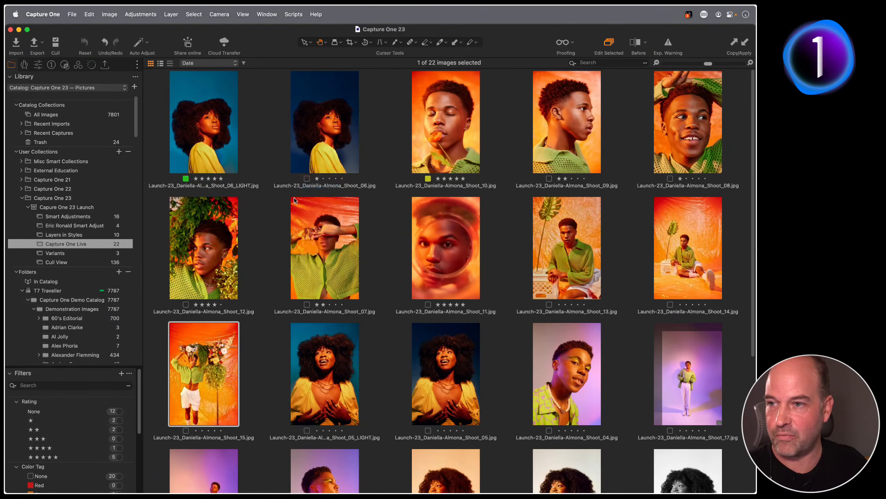
key("super+Tab")
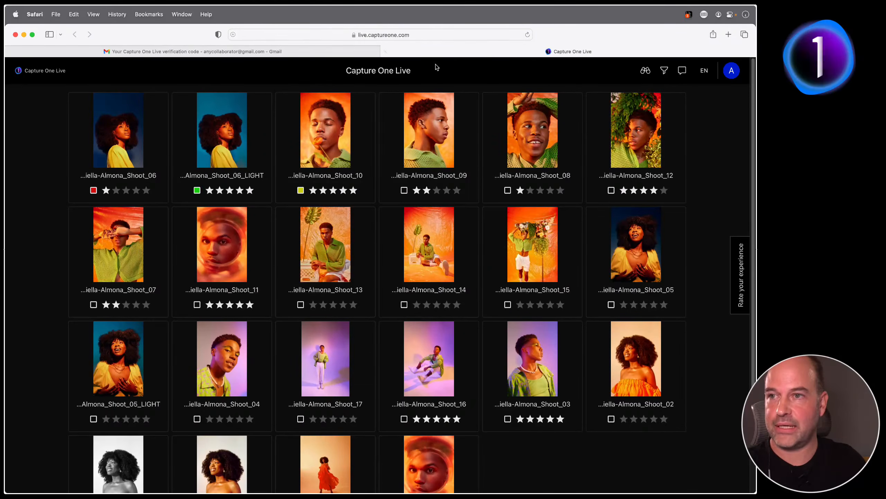
Open Shoot_09 at full size and step through the photos to Shoot_12
left_click(430, 34)
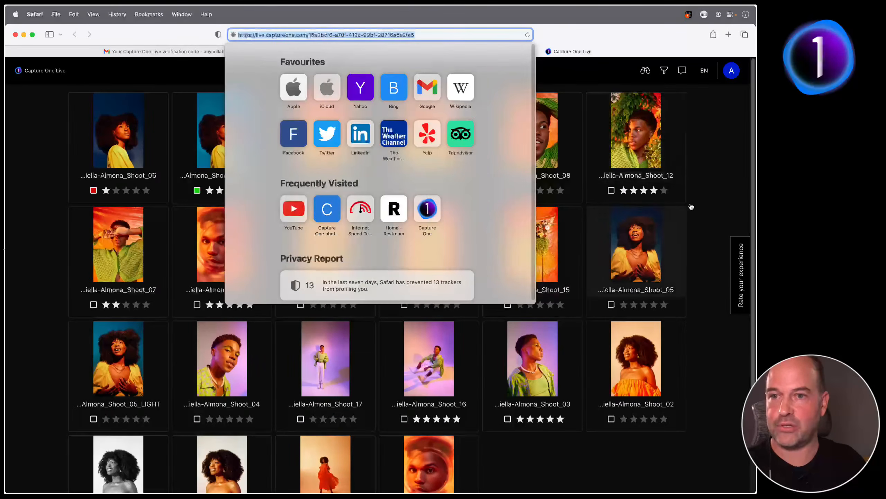
left_click(714, 204)
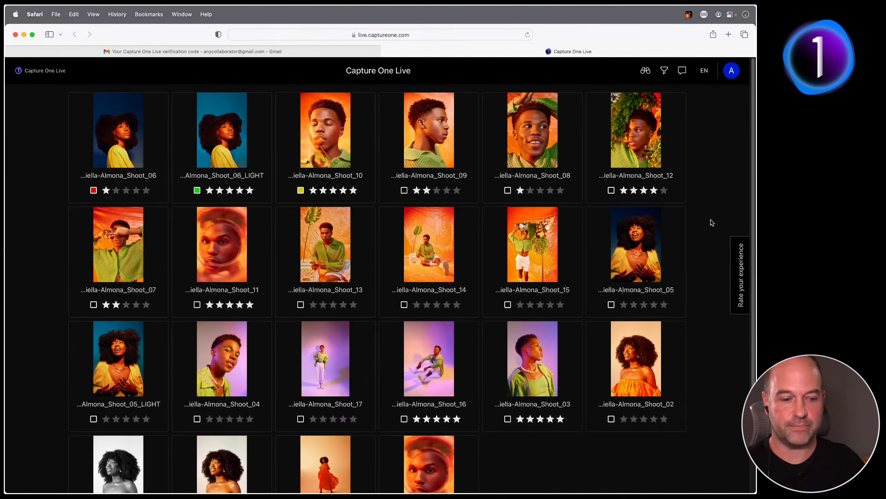
left_click(434, 146)
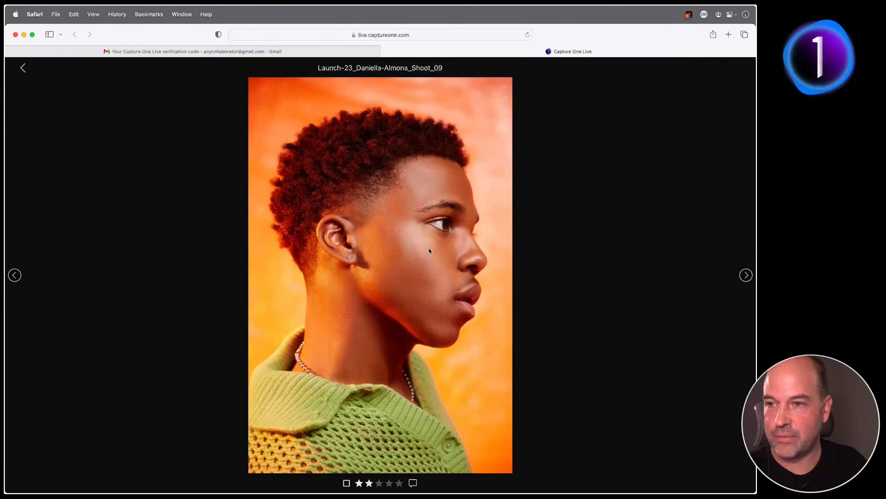
key("Right")
key("Right")
key("Right")
key("Right")
key("Right")
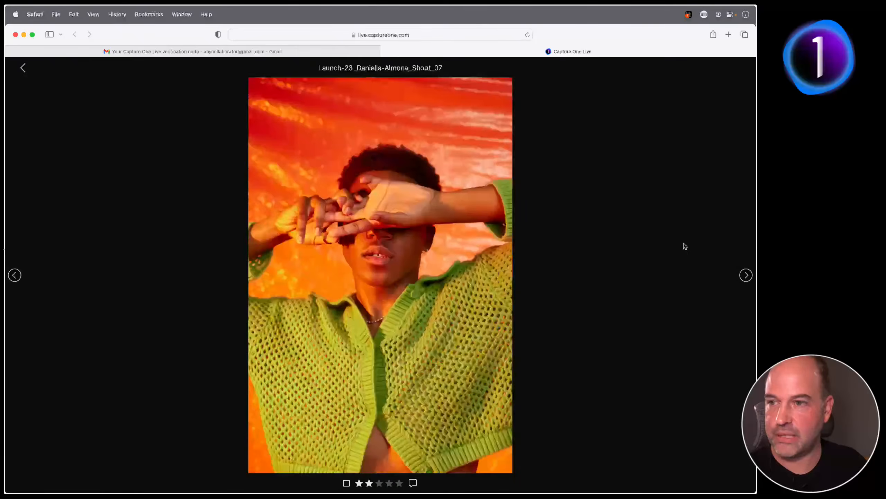
key("Left")
key("Left")
key("Right")
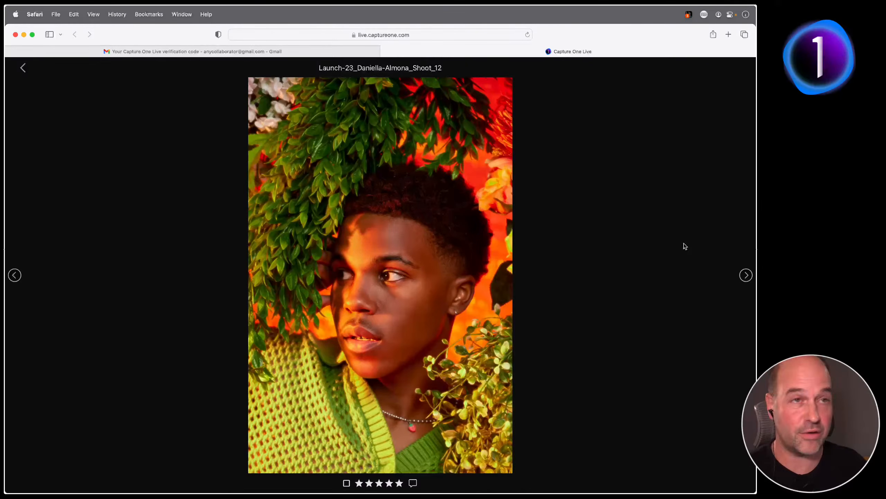
Give Shoot_12 four stars and a yellow tag, then show the All comments panel
key("1")
key("3")
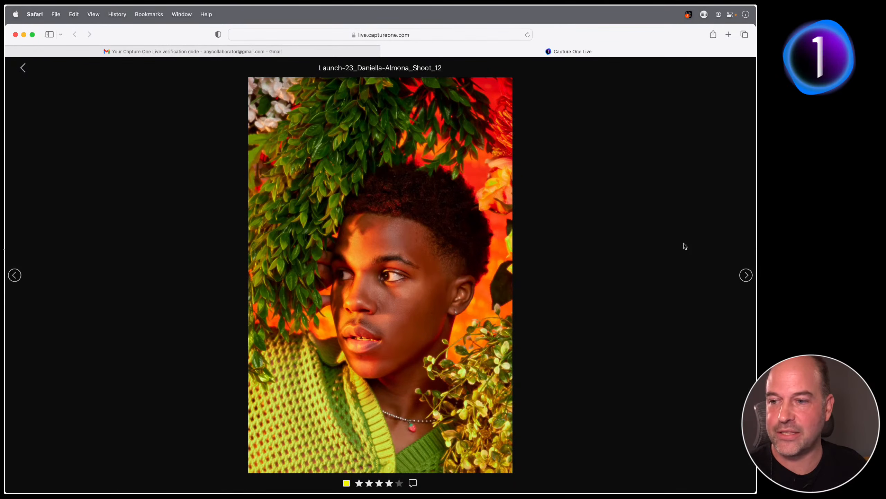
left_click(23, 67)
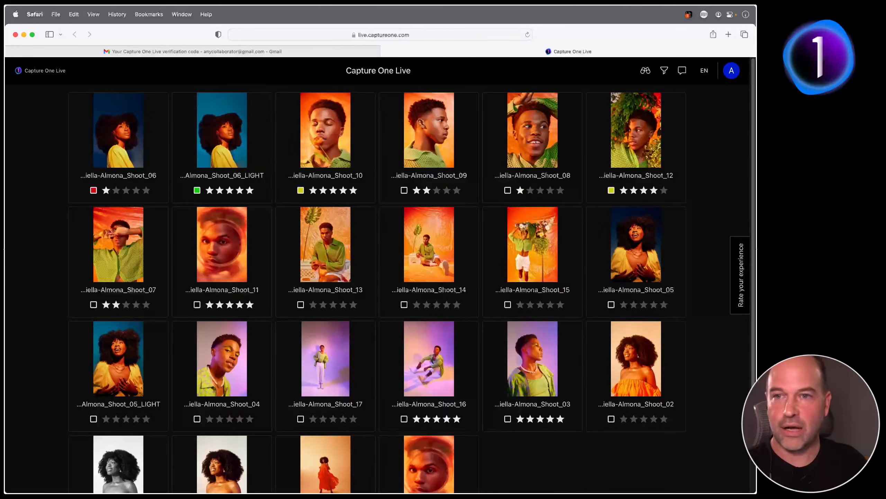
left_click(682, 70)
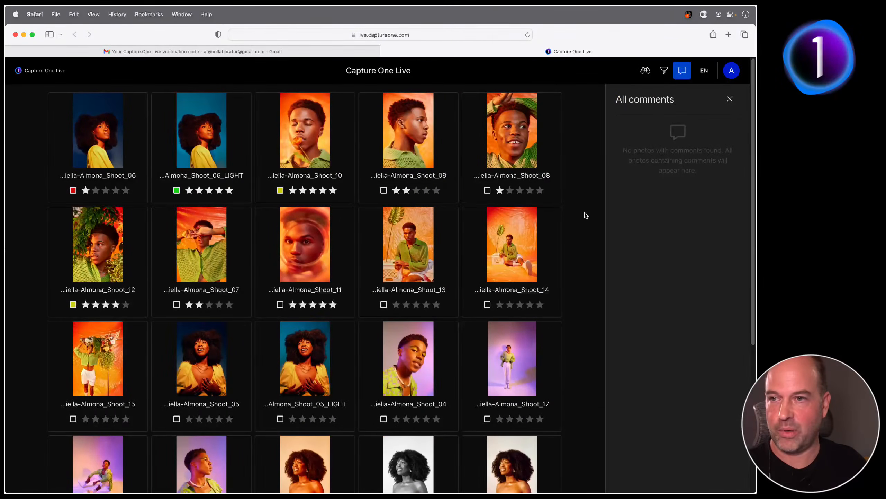
Post a comment on Shoot_09 telling the photographer you love the shot
left_click(408, 133)
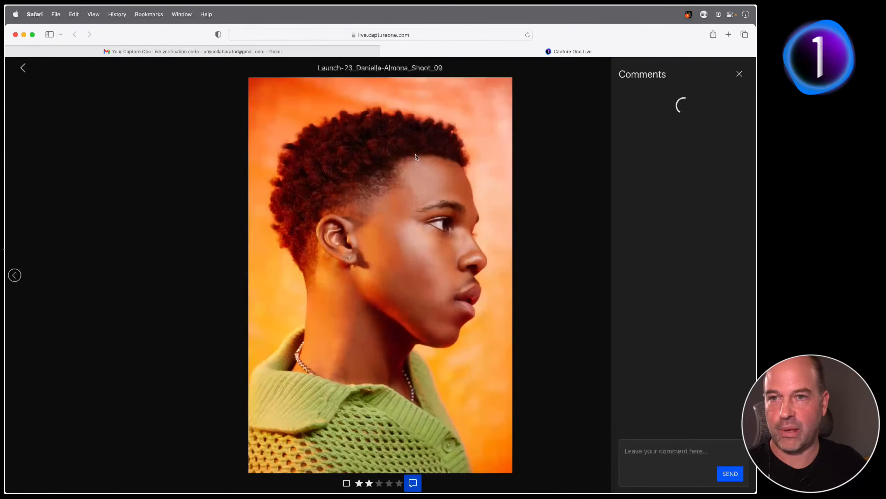
left_click(660, 453)
type("I love ")
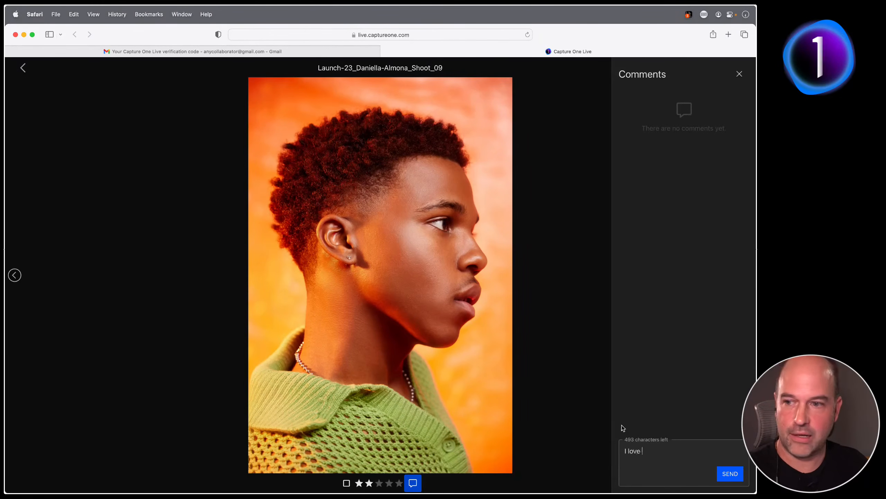
type("this shot Da")
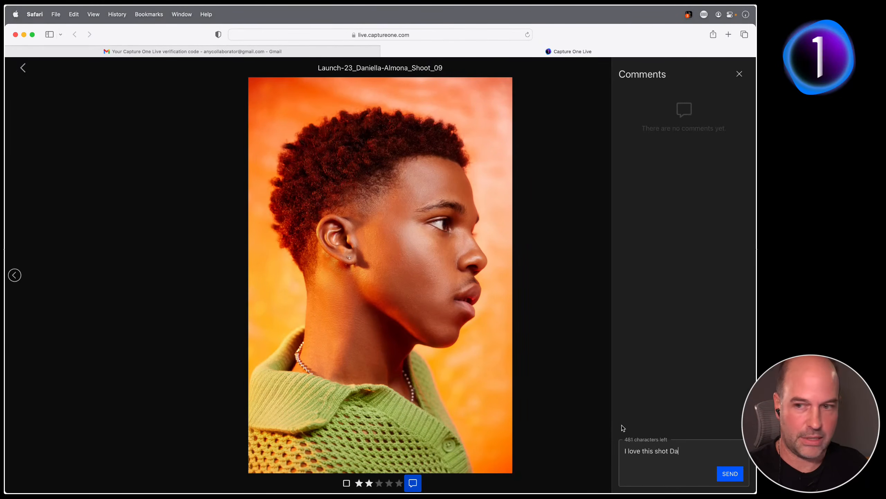
type("niella")
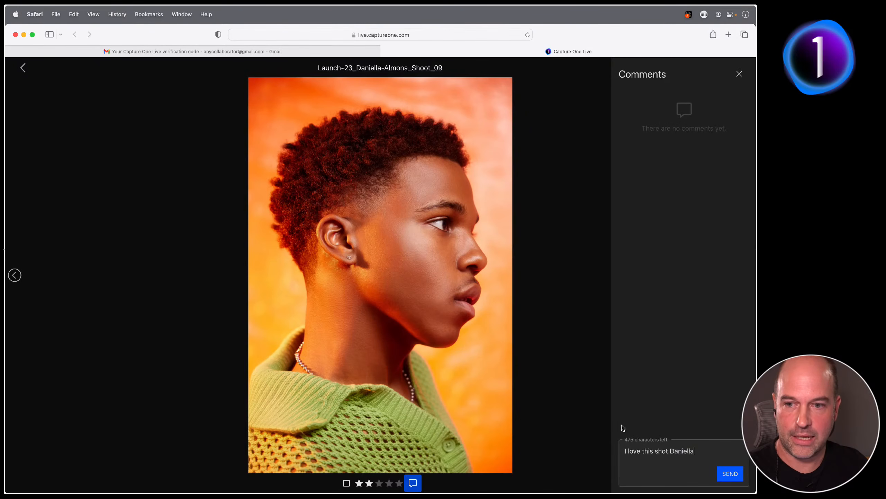
type("!")
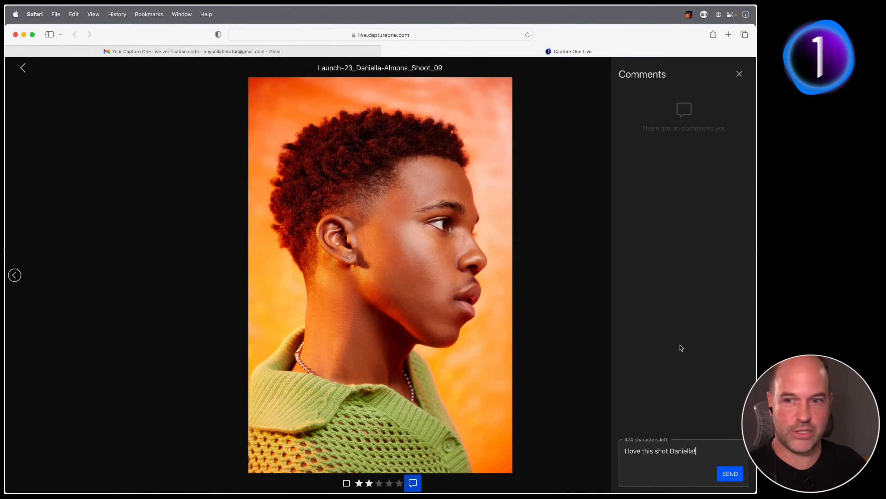
left_click(730, 474)
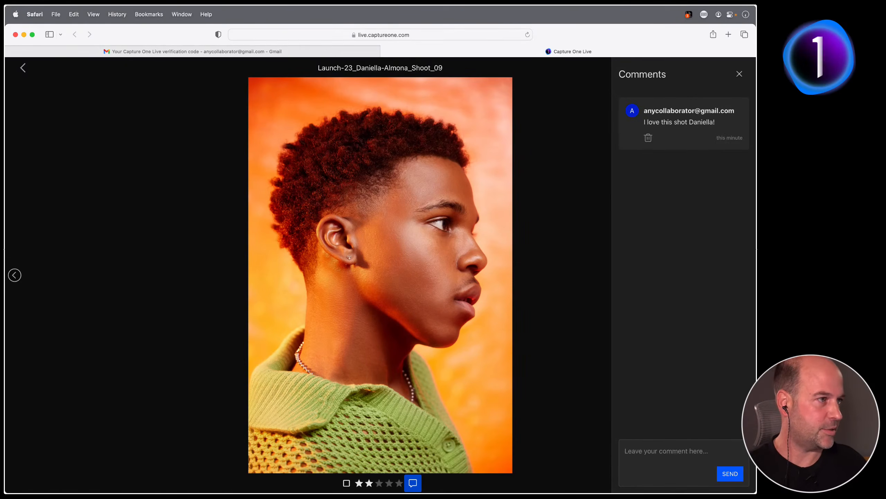
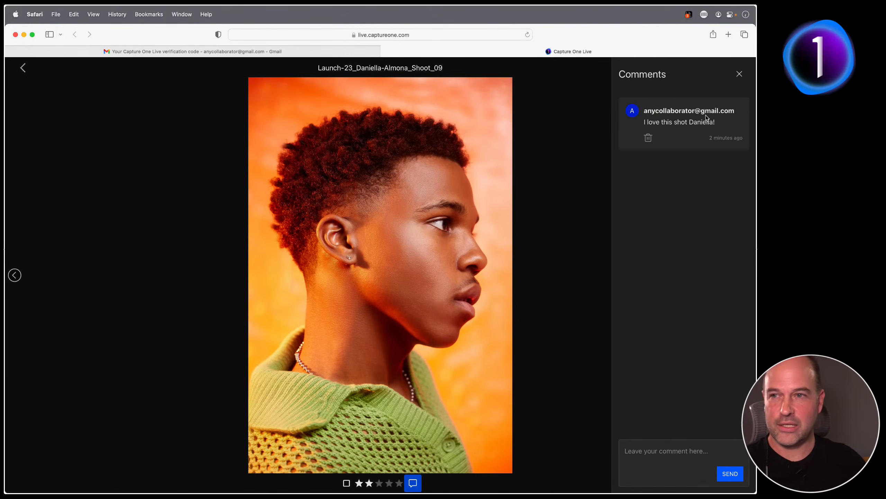
Return from Safari to Capture One 23's 22-image Capture One Live collection
key("super+Tab")
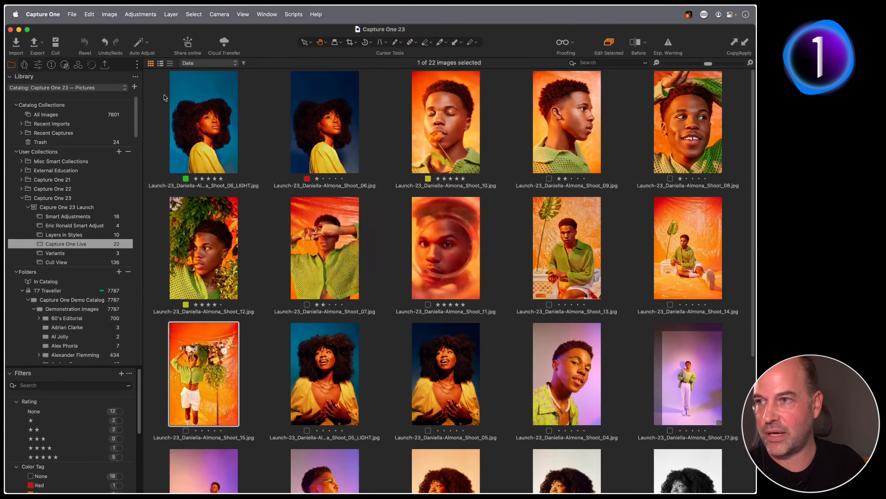
Open Manage access for the shared Capture One Live collection and focus the invite-by-email field
left_click(188, 44)
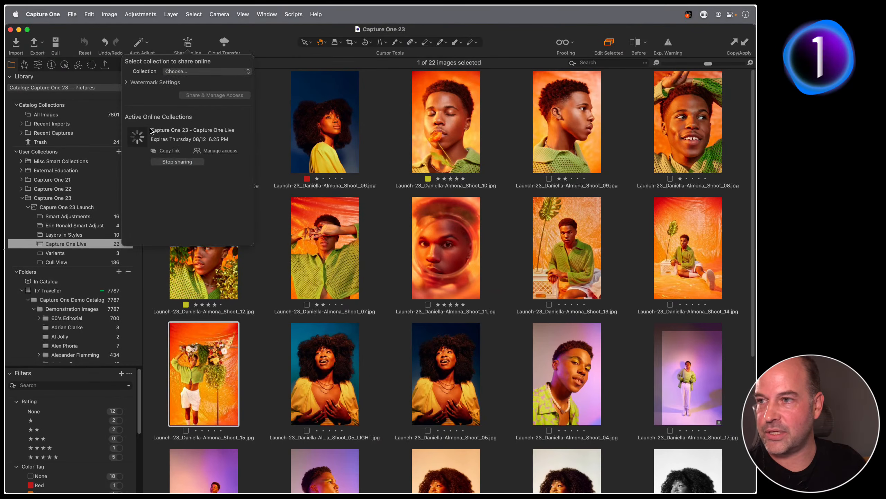
left_click(217, 150)
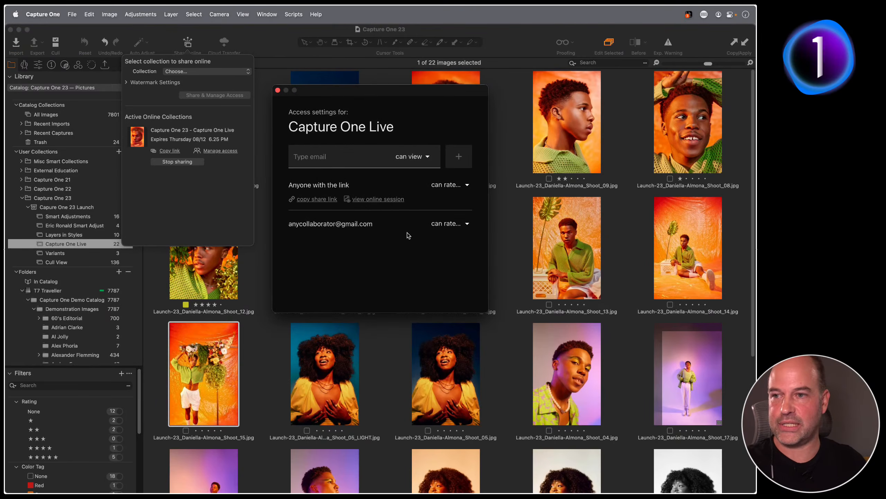
left_click(311, 157)
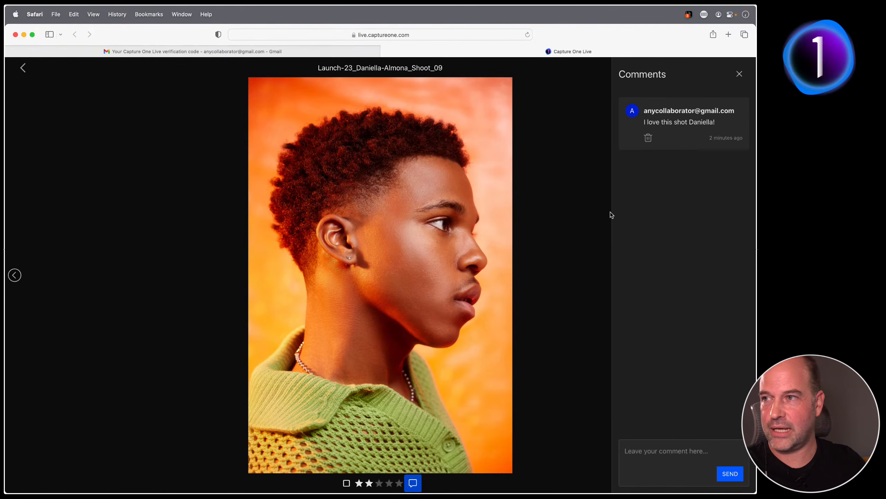
Post the comment 'Beautiful!' on Shoot_13 in the shared gallery
left_click(23, 68)
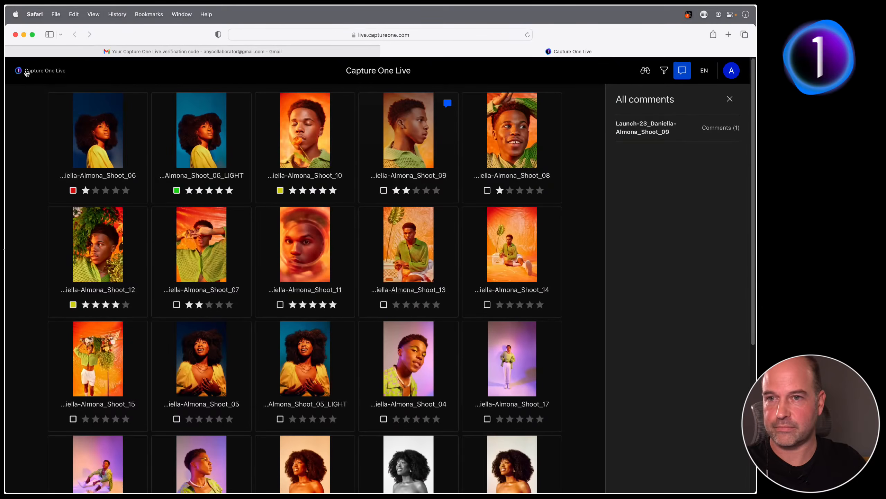
left_click(417, 252)
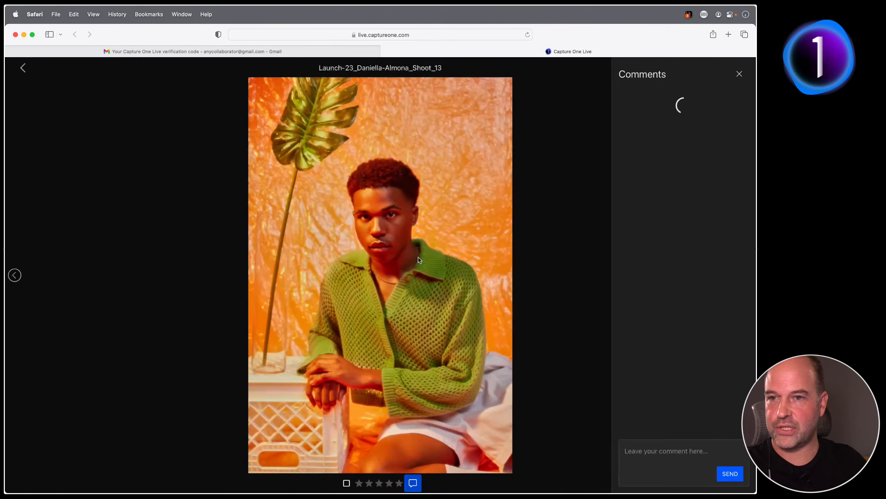
left_click(656, 451)
type("Beautiful!")
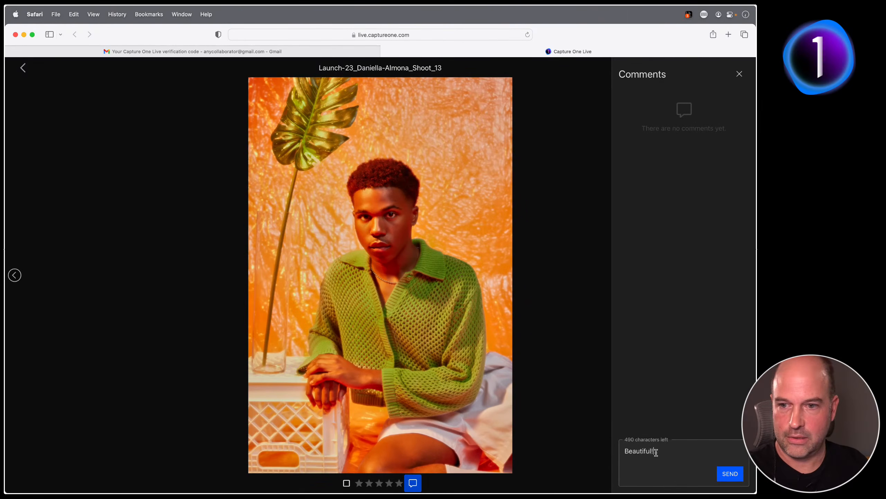
left_click(729, 474)
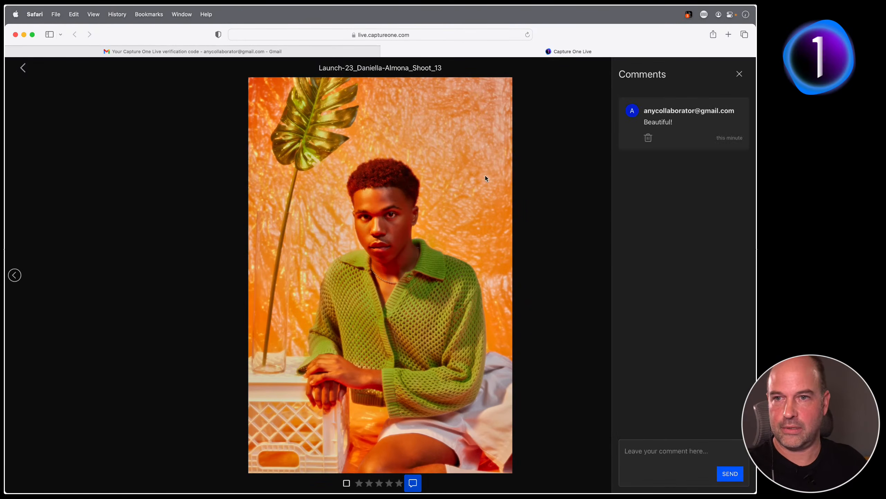
Review the Shoot_09 and Shoot_13 comments, then return to Capture One 23
left_click(23, 68)
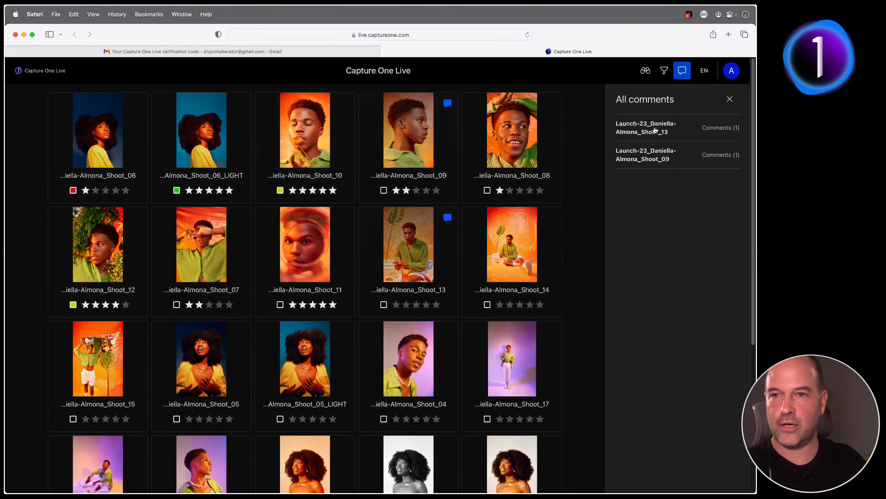
left_click(655, 157)
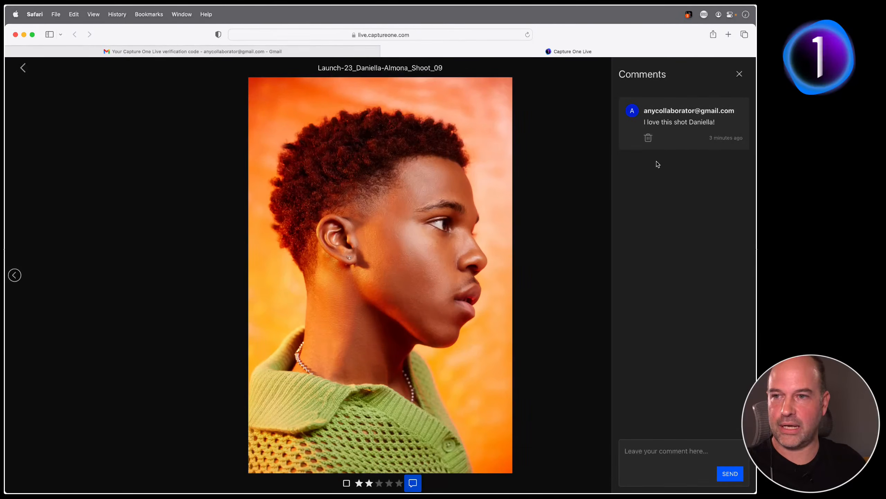
left_click(23, 67)
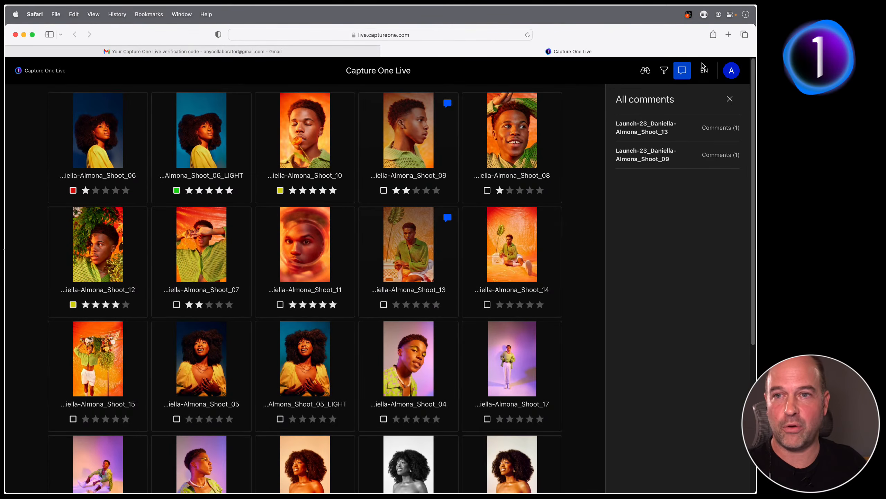
left_click(652, 118)
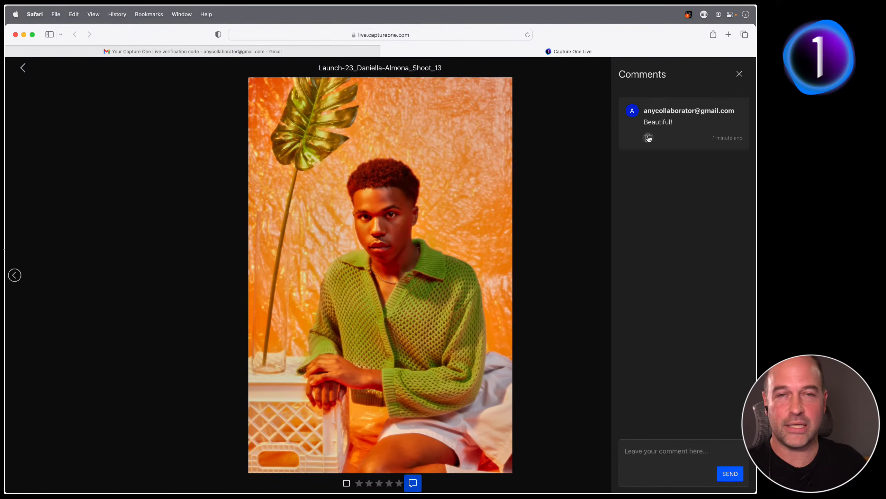
key("super+space")
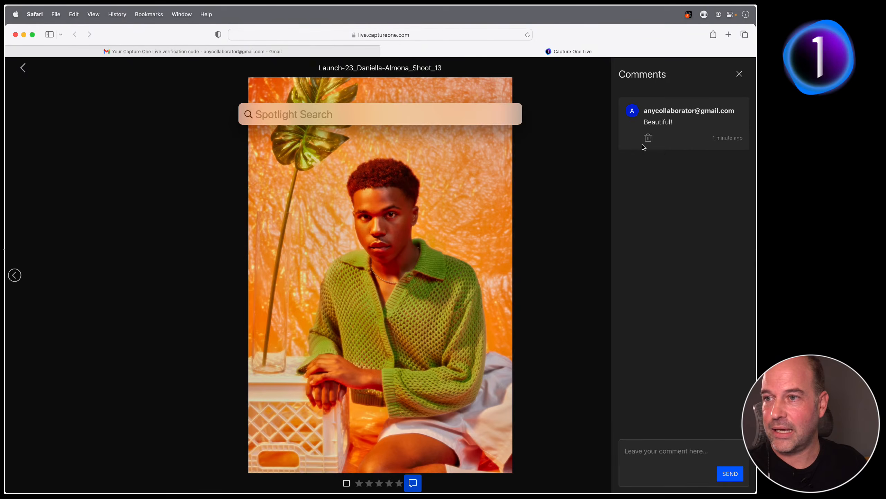
key("super+Tab")
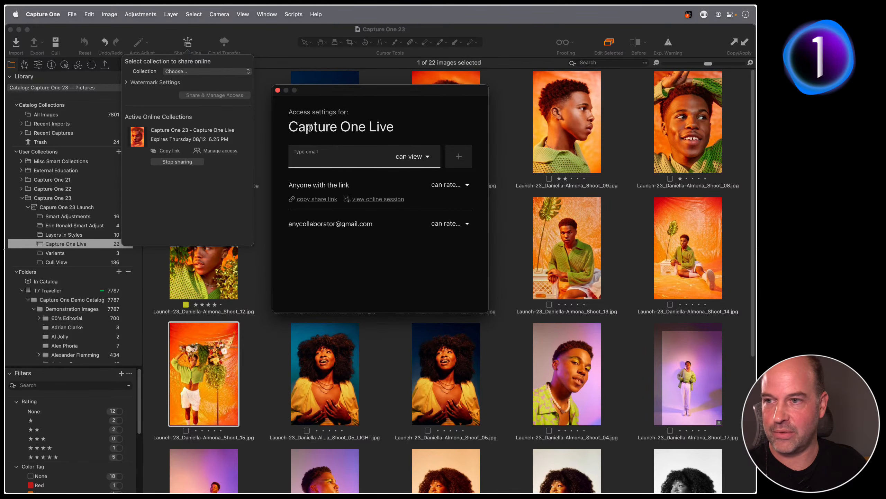
Revoke the collaborator's access and copy the collection's share link
left_click(451, 226)
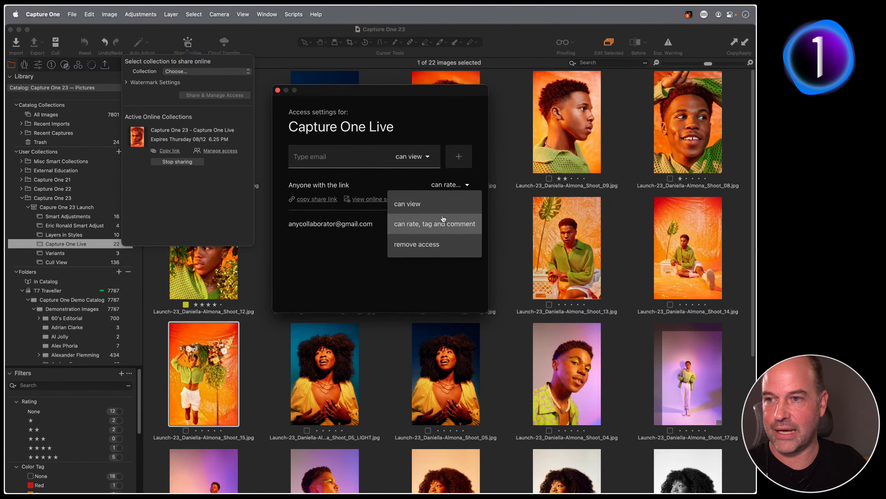
left_click(426, 250)
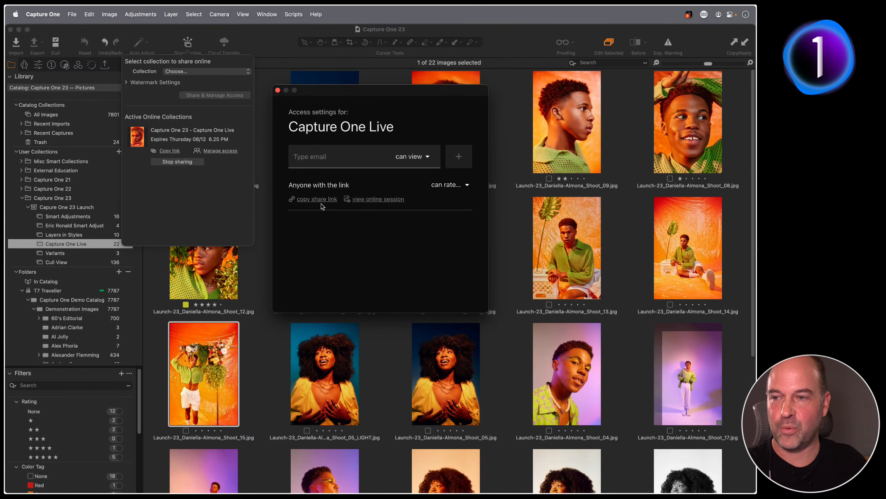
left_click(292, 199)
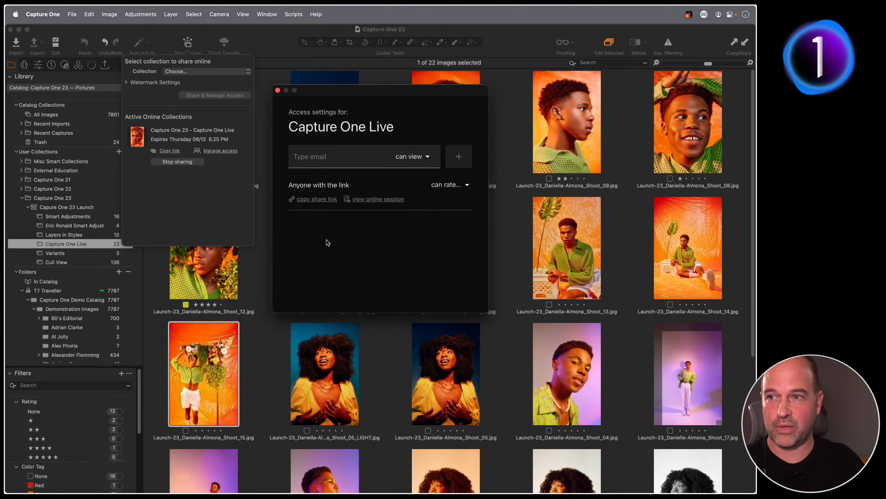
Close and reopen the access settings and copy the share link again
left_click(277, 90)
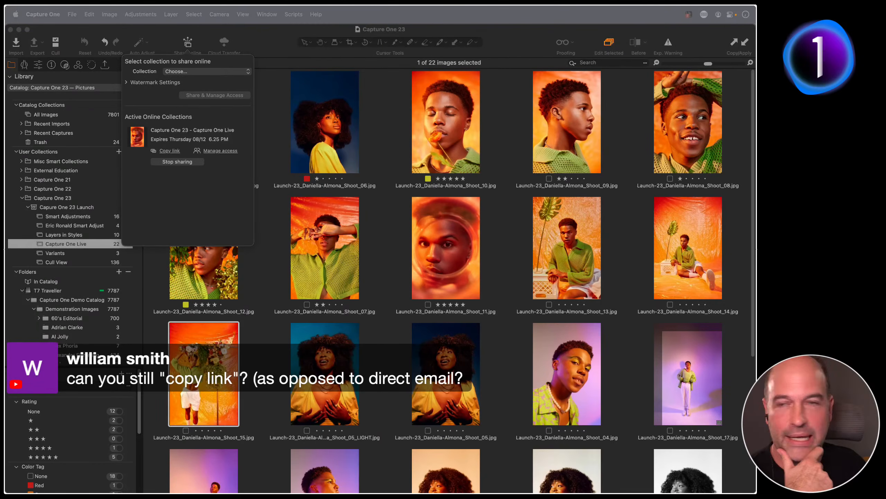
left_click(220, 151)
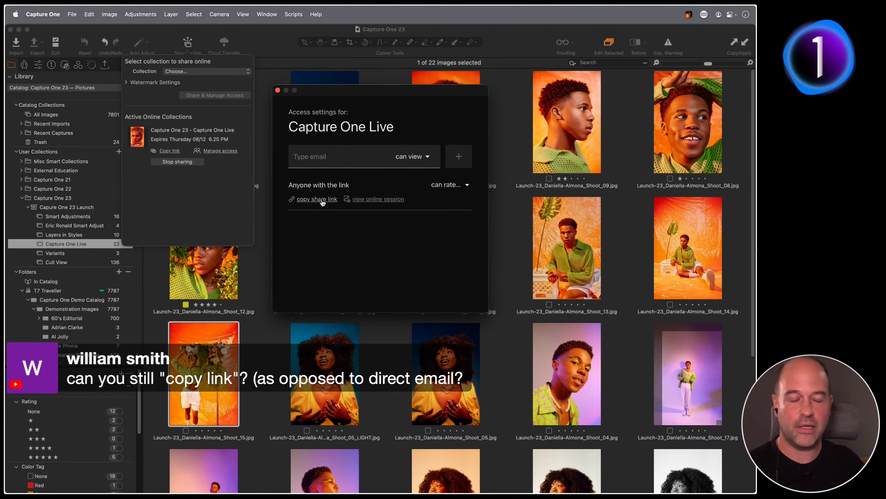
left_click(322, 202)
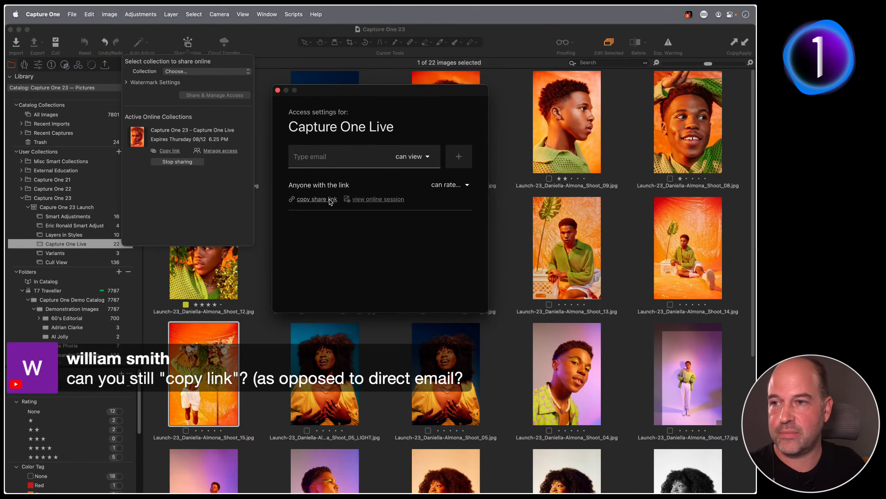
key("super+Tab")
Load the copied share link in a new Safari window, show all comments, then return to Capture One
left_click(402, 253)
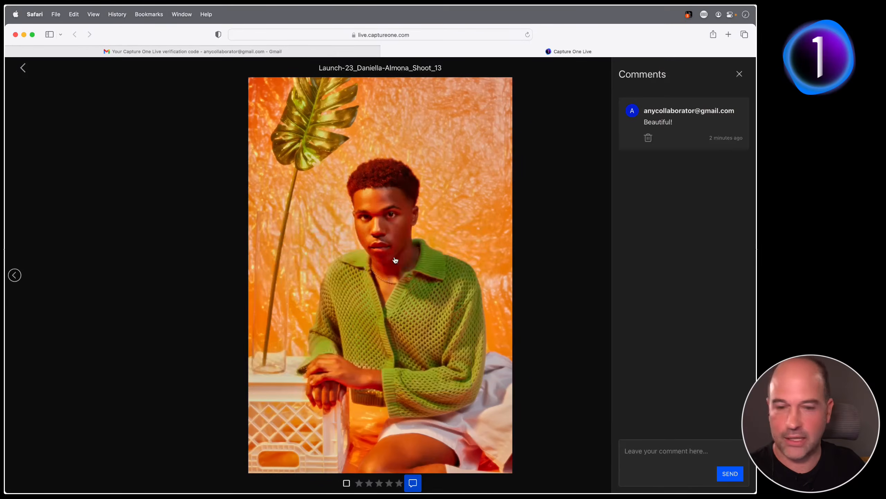
key("super+n")
key("super+v")
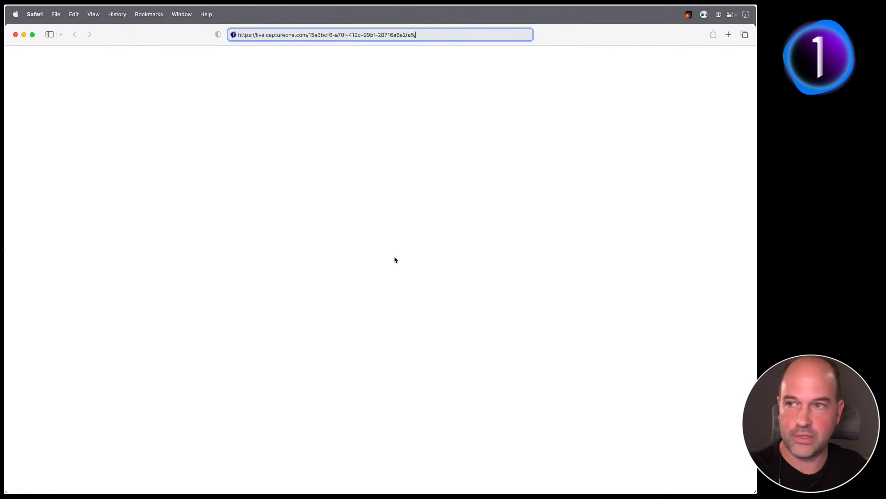
key("Return")
left_click(417, 178)
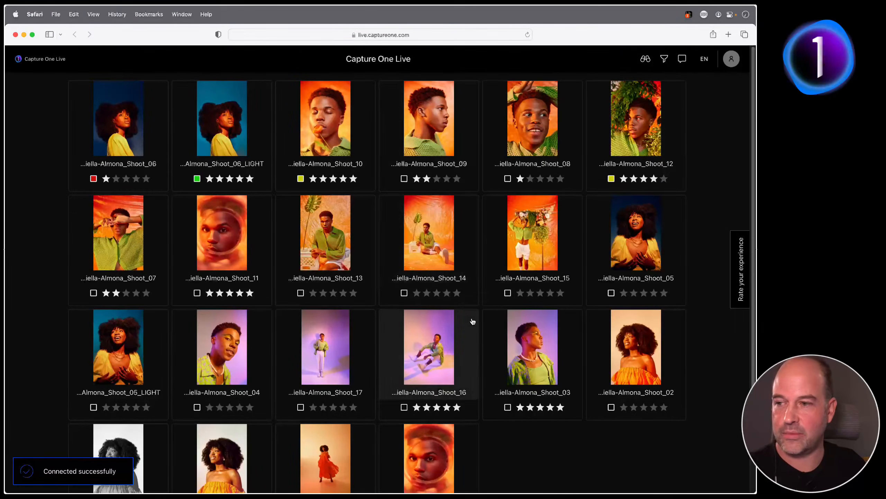
left_click(682, 60)
key("super+Tab")
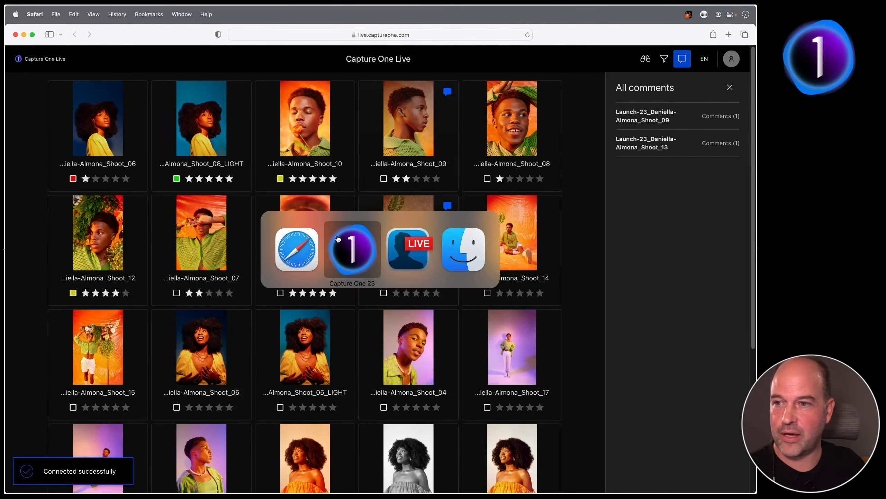
left_click(352, 257)
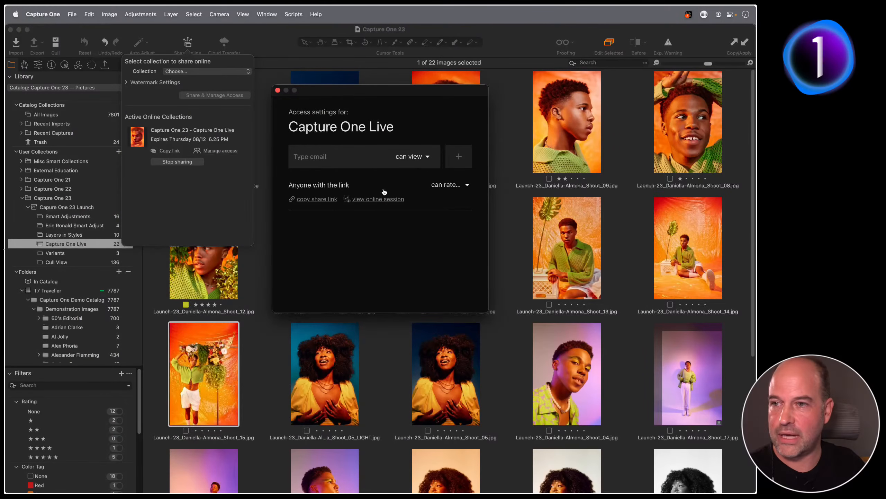
Leave the link permission unchanged and close the access settings and Share online panel
left_click(445, 186)
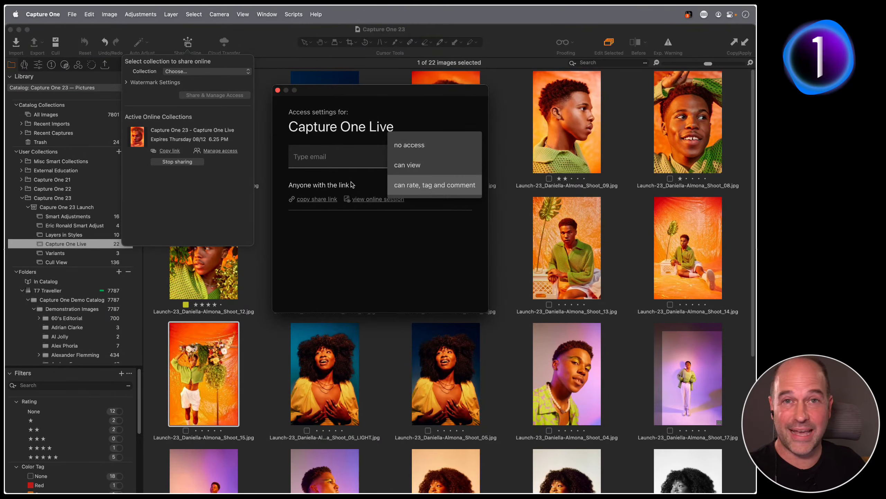
left_click(424, 249)
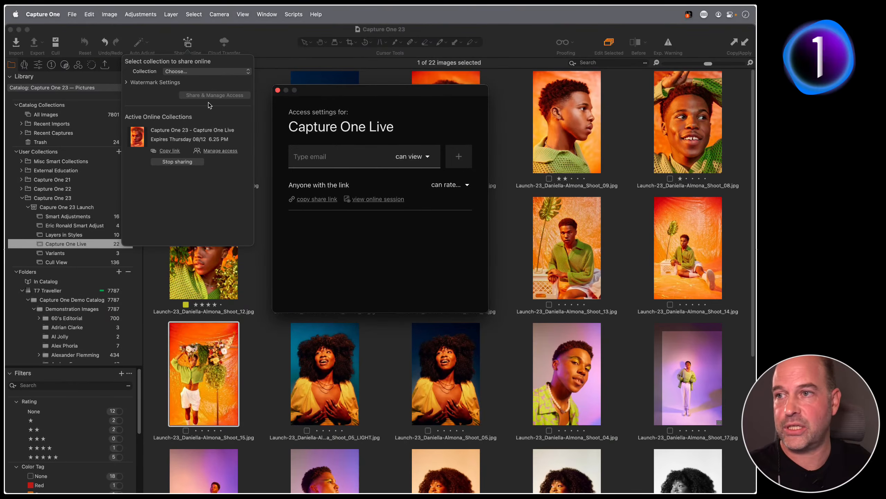
left_click(278, 90)
left_click(203, 49)
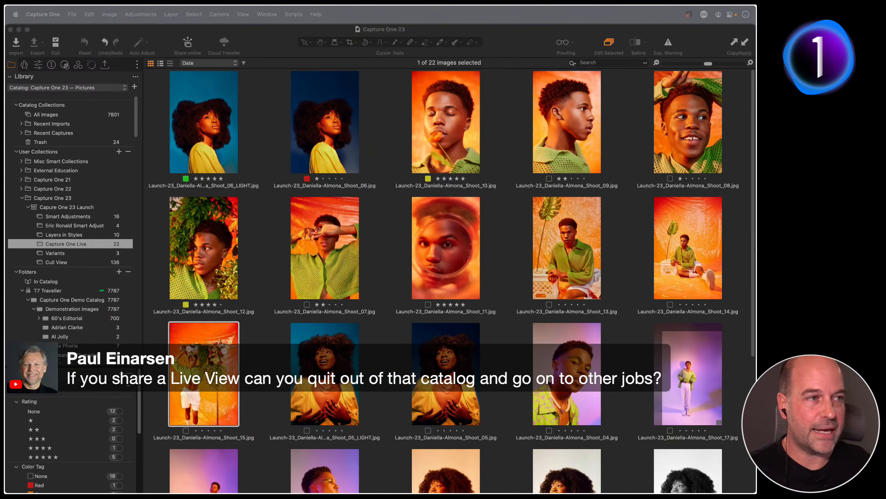
Deselect all Capture One Live images and switch over to Safari
left_click(267, 134)
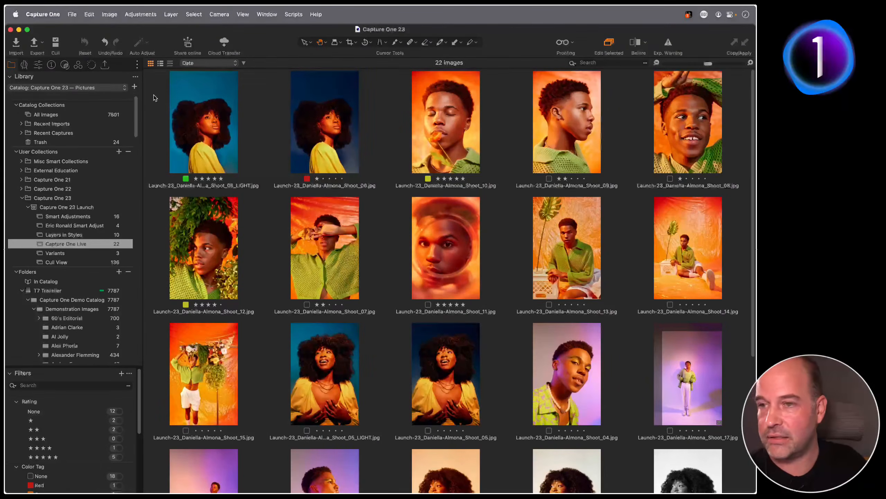
key("super+Tab")
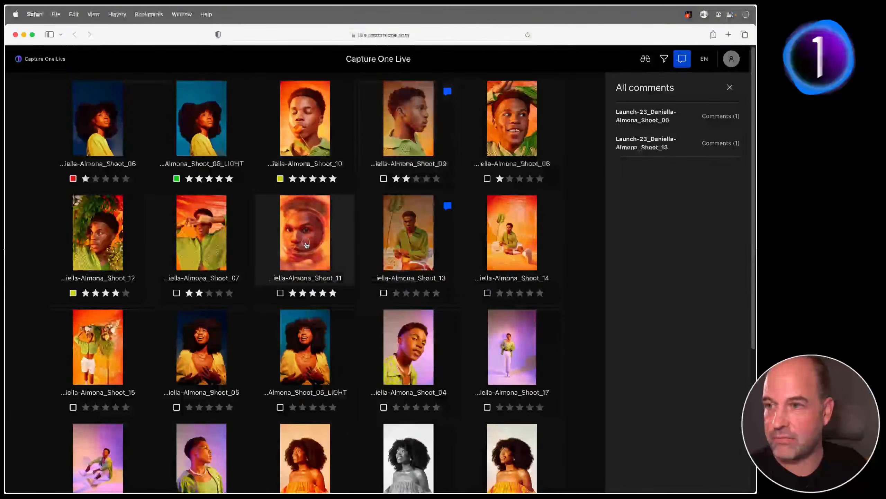
Close the catalog without backup, reopen Capture One 23 from Recents, and view Share online settings
left_click(306, 244)
key("super+Tab")
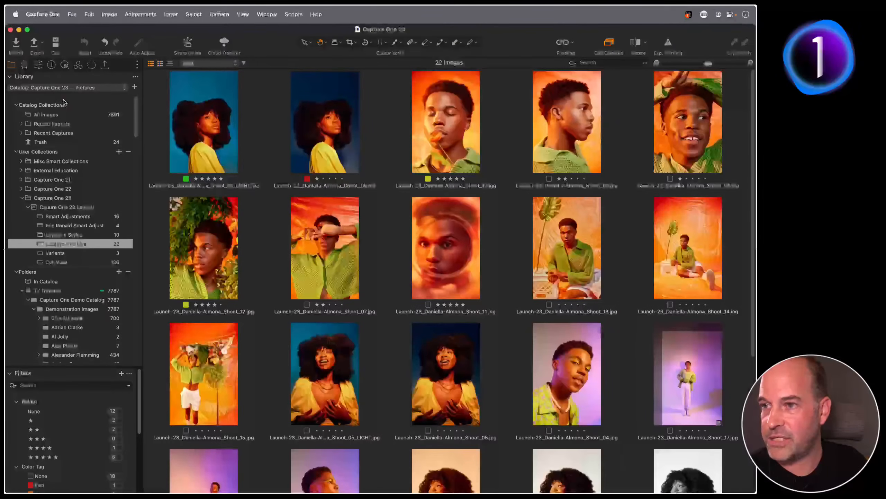
left_click(11, 30)
left_click(437, 255)
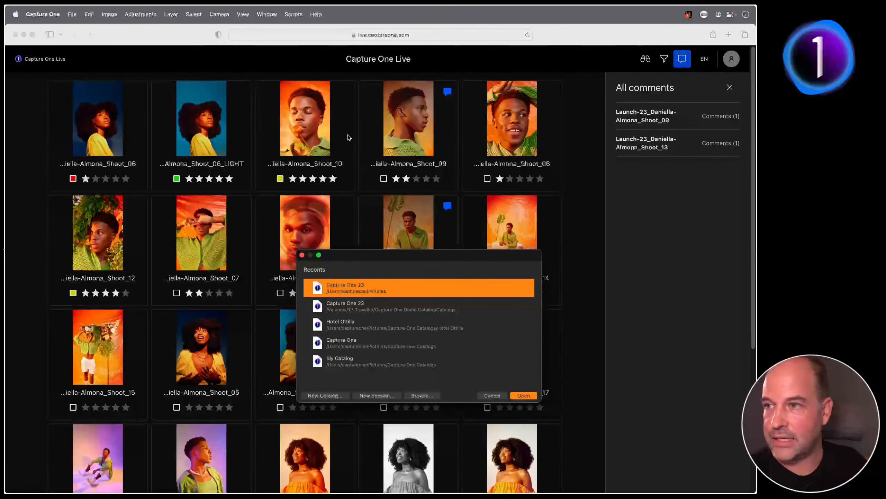
left_click(108, 143)
left_click(126, 178)
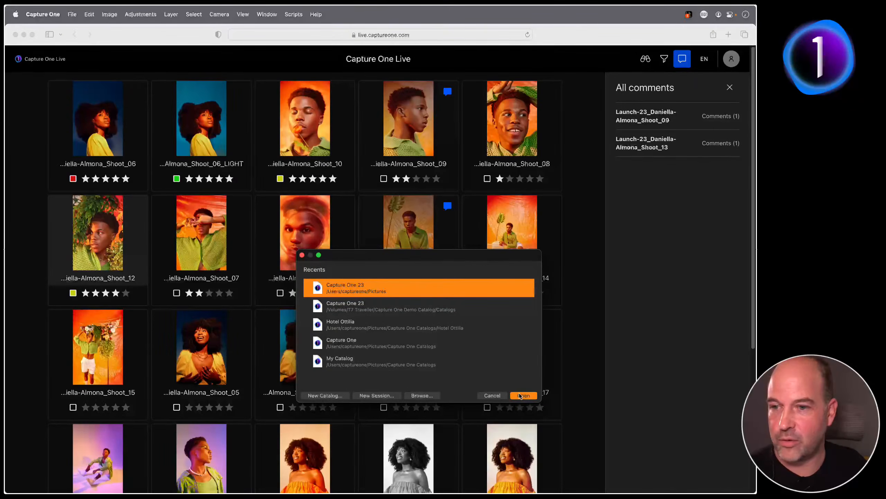
left_click(521, 395)
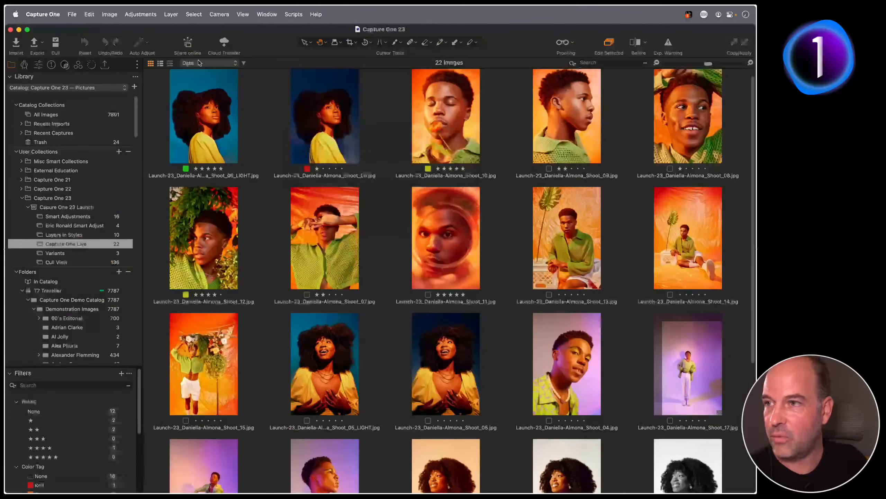
left_click(191, 53)
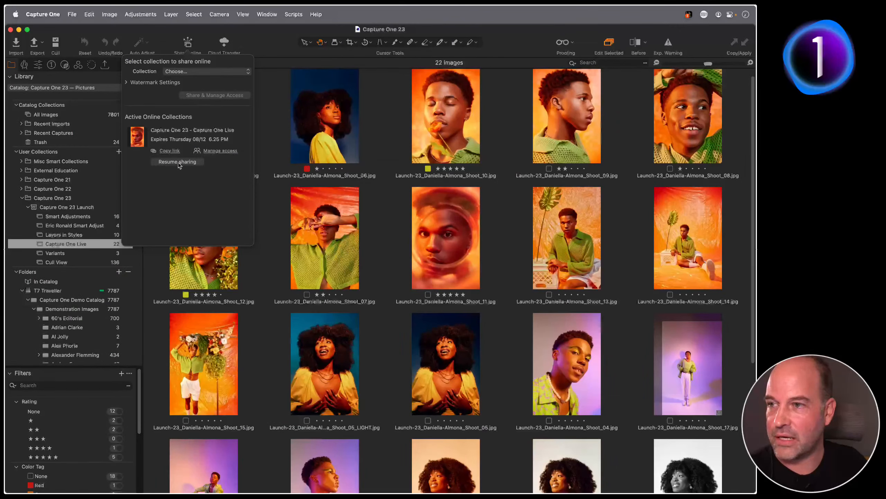
Resume sharing Capture One Live, confirm its status, and open the three-image Variants collection
left_click(179, 163)
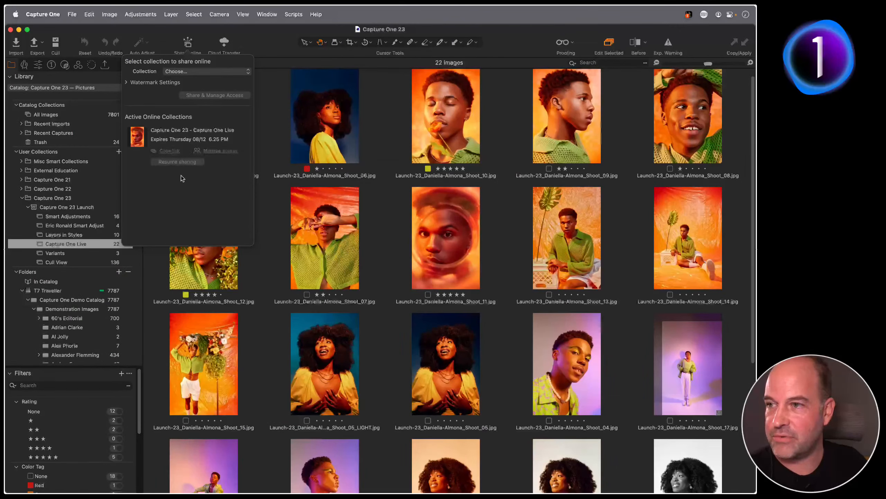
left_click(266, 204)
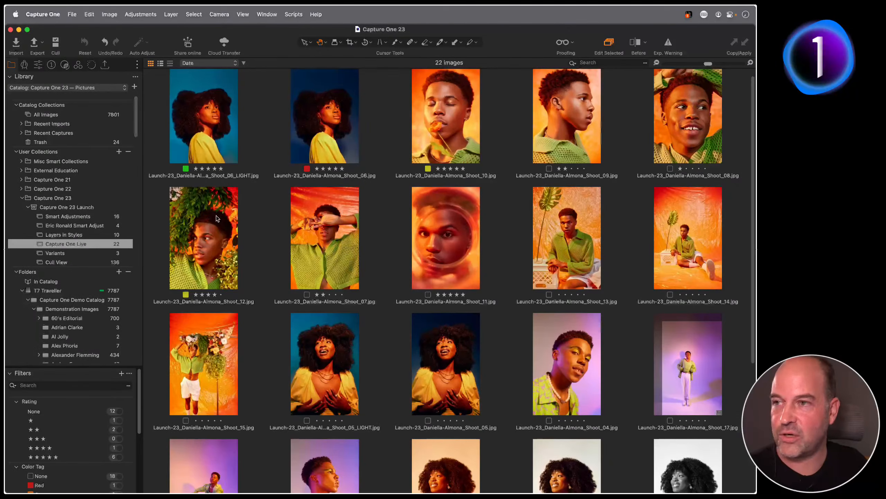
left_click(187, 44)
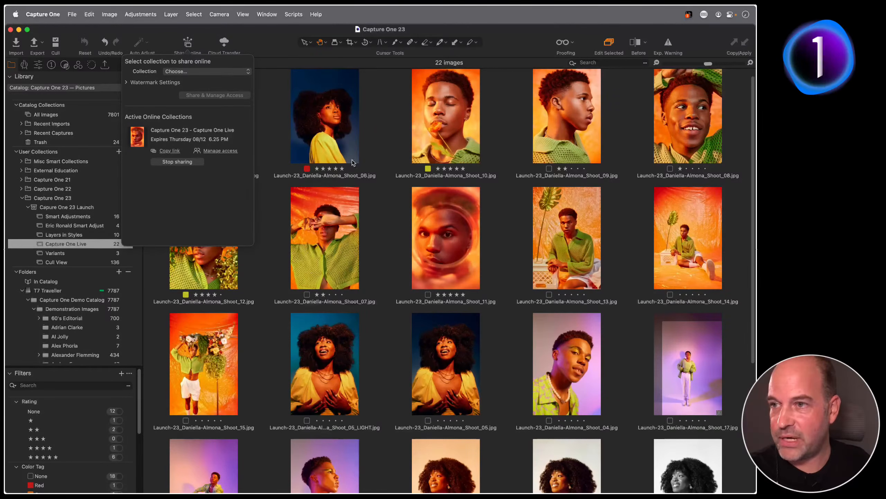
left_click(279, 207)
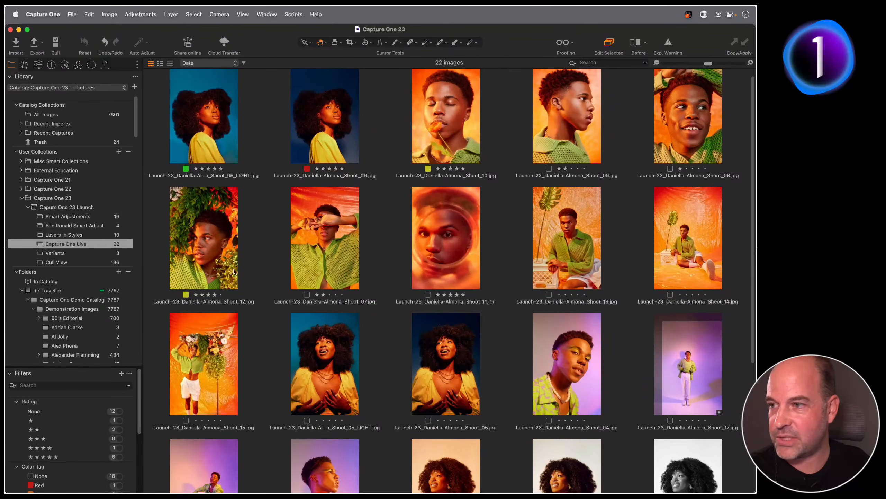
left_click(87, 254)
left_click(467, 249)
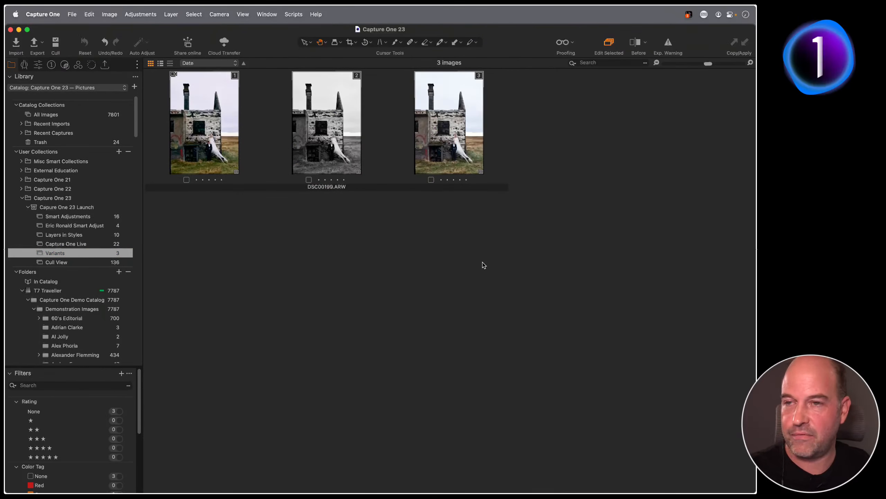
Preview the DSC00199 variants, drag variant 1 into Layers in Styles, and open that 11-image collection
left_click(340, 146)
double_click(201, 142)
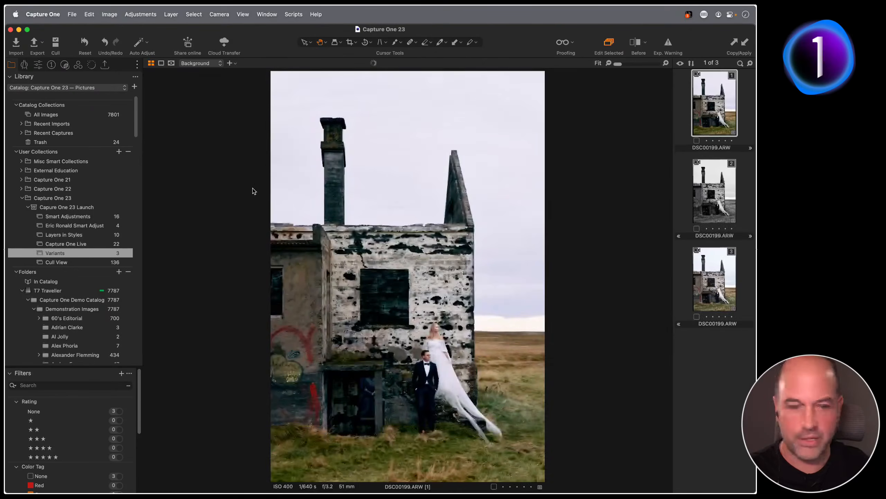
key("Down")
key("Down")
key("Up")
key("Up")
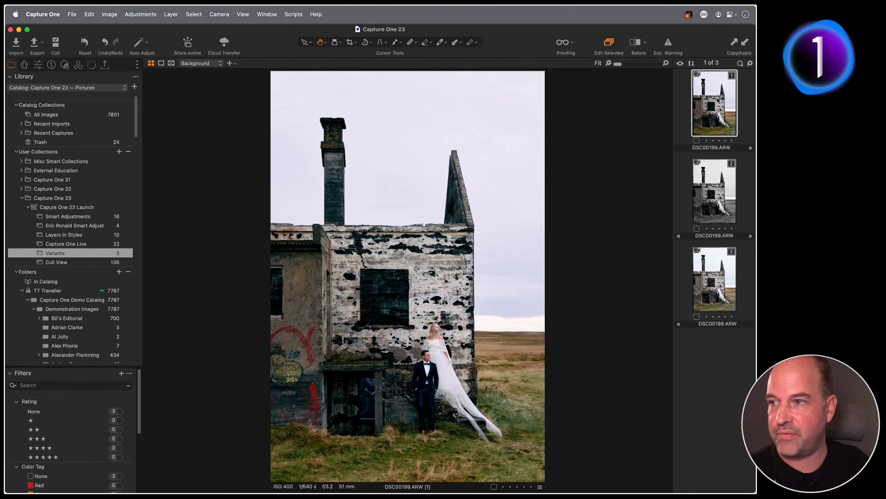
left_click_drag(717, 103, 71, 235)
left_click(75, 236)
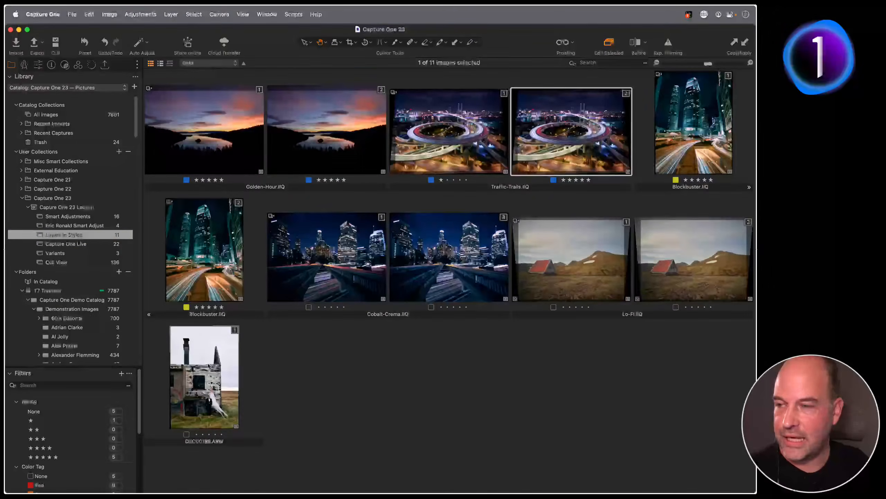
left_click(220, 362)
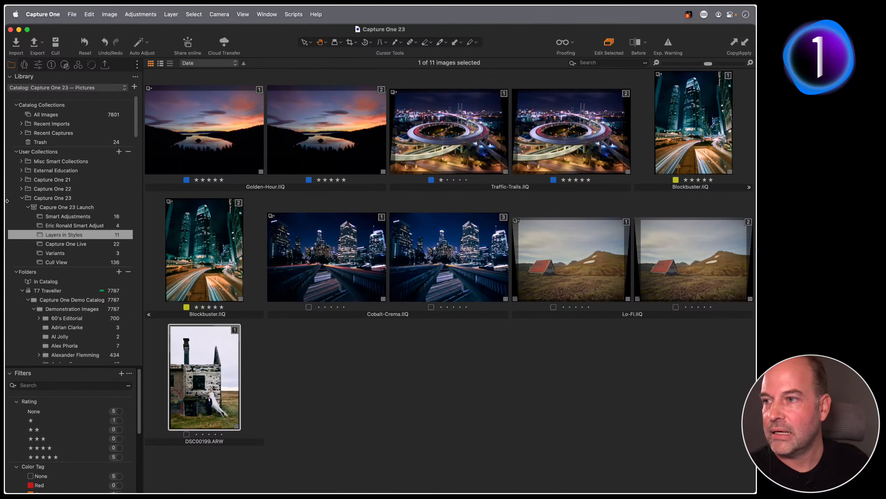
Open the Smart Adjustments collection and check DSC00150's capture time, leaving it at 08.50.01
left_click(83, 217)
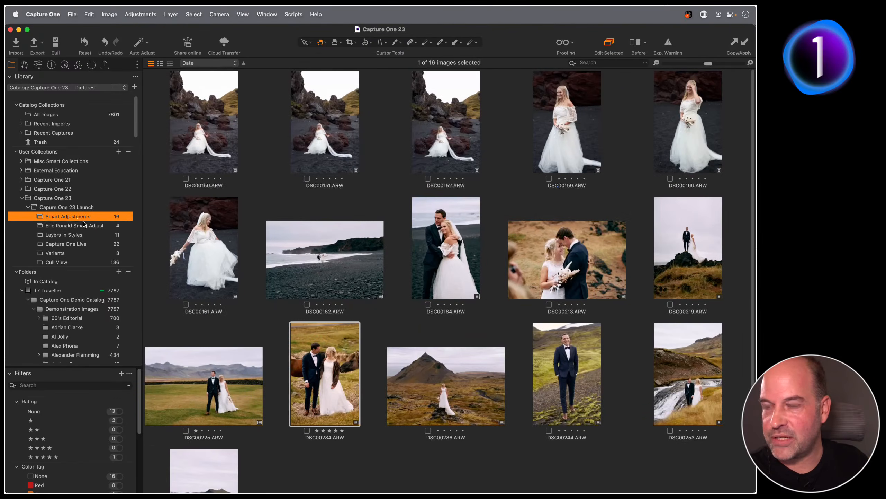
left_click(209, 160)
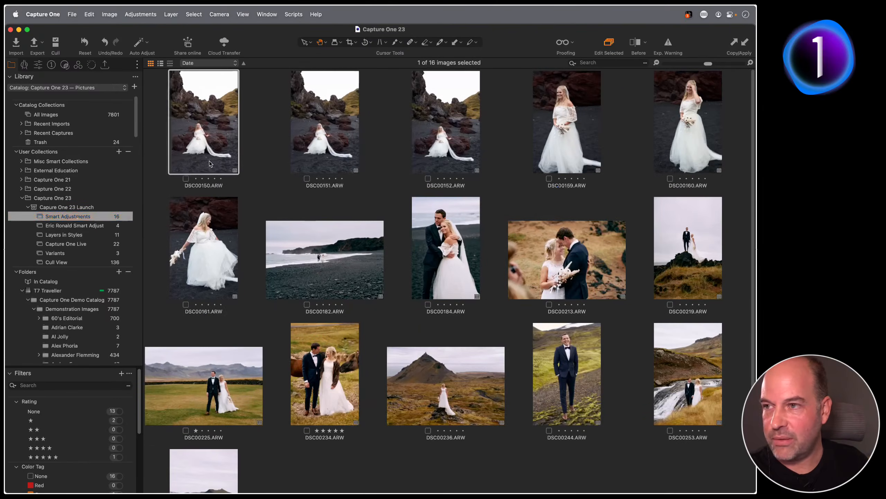
right_click(210, 134)
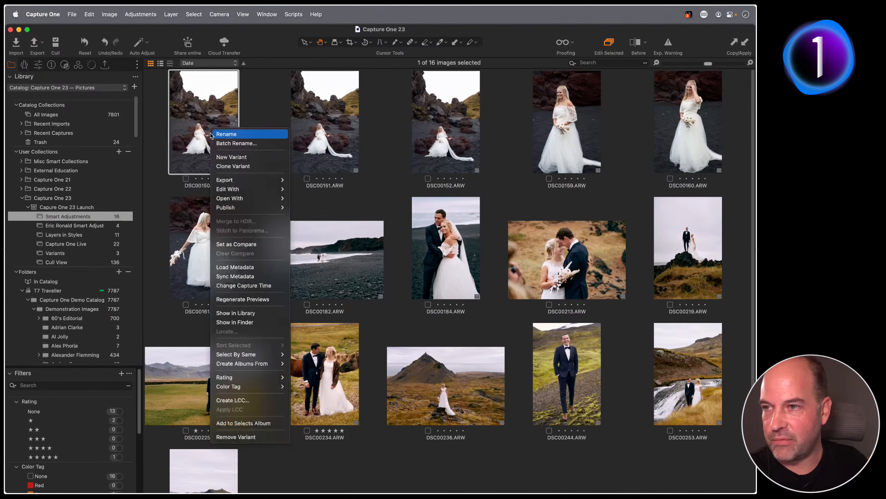
left_click(270, 285)
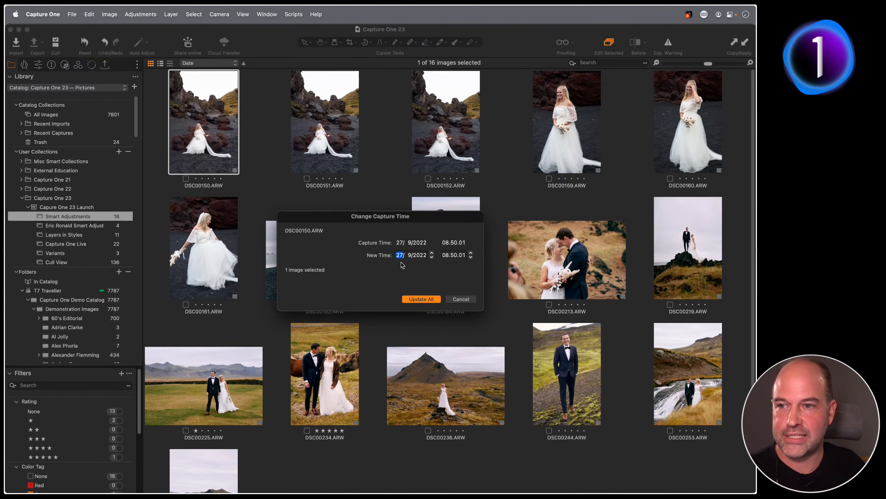
left_click(460, 299)
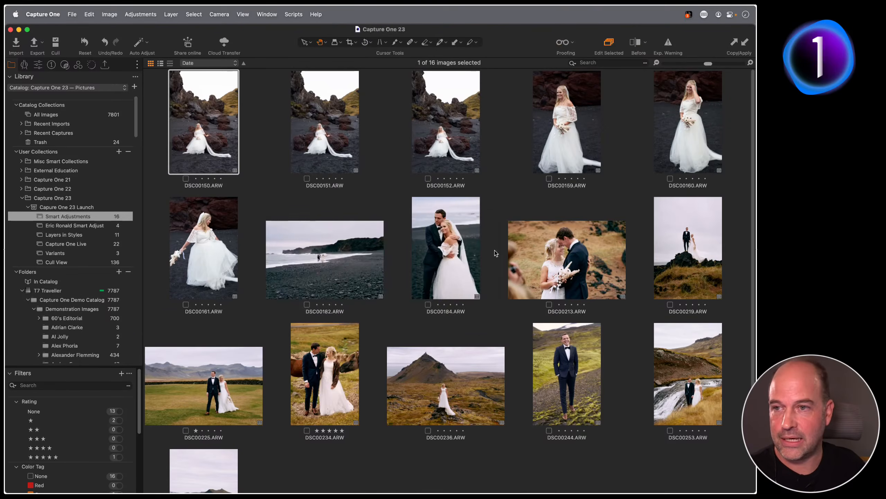
Shift the capture time of DSC00150 through DSC00219 from hour 08 to 09 for all ten photos
left_click(660, 295, "shift")
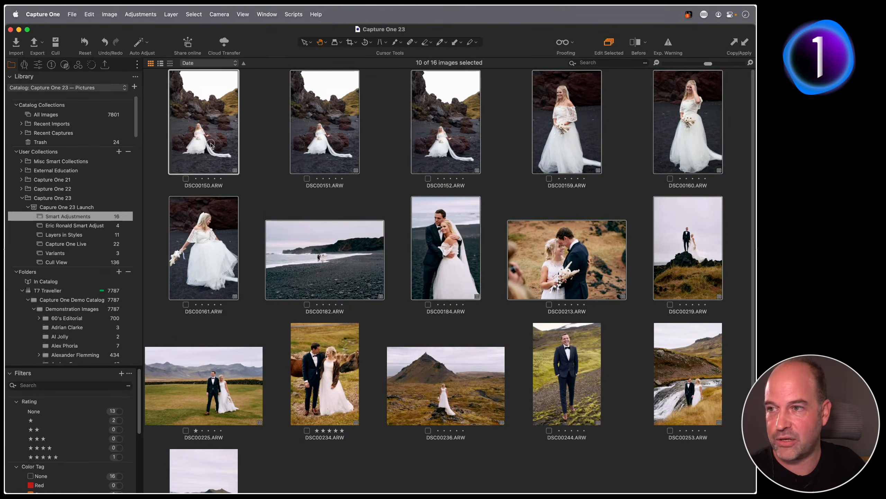
right_click(211, 144)
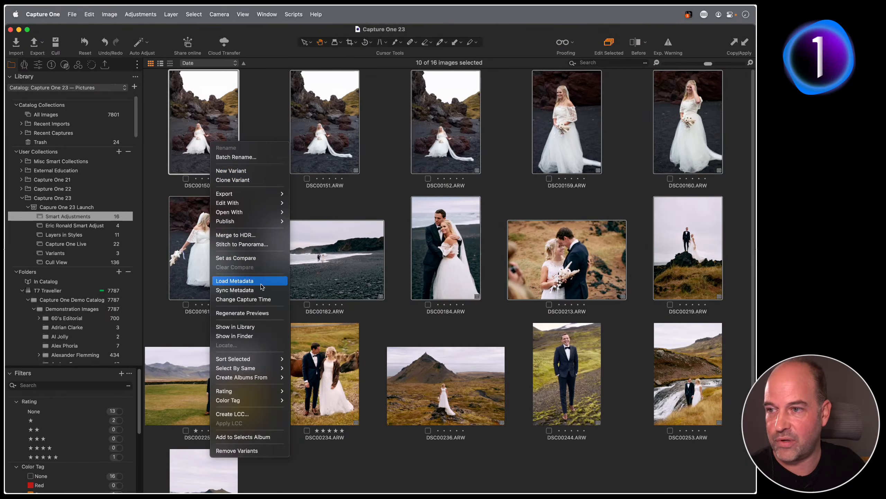
left_click(251, 299)
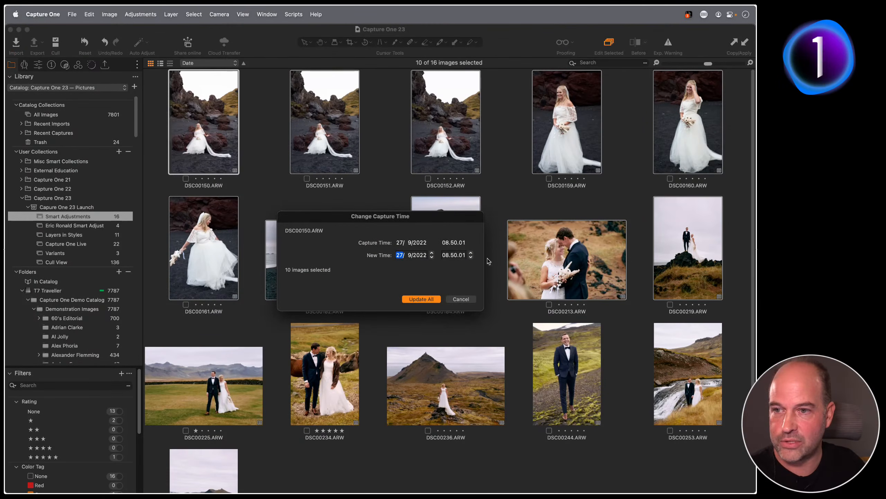
left_click(471, 253)
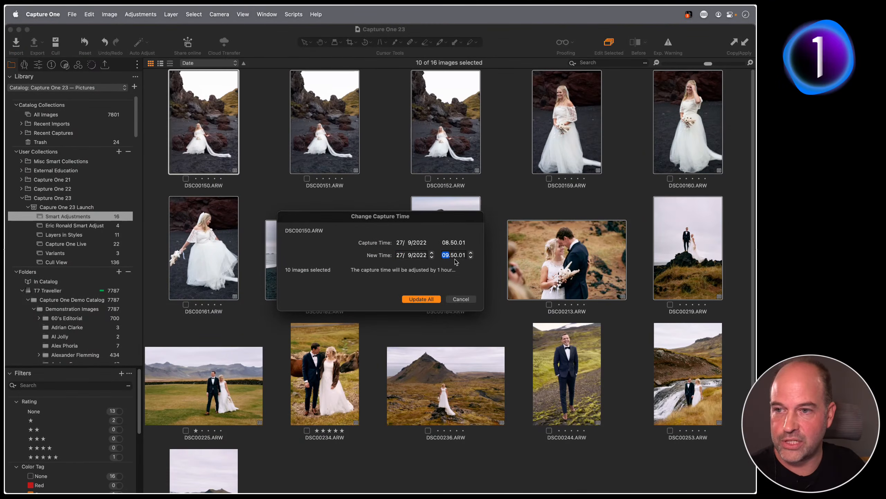
left_click(421, 299)
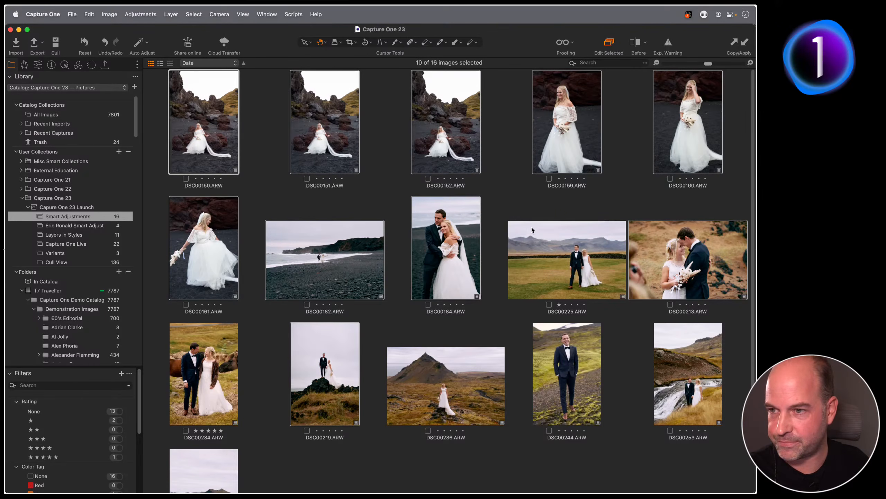
View DSC00182 large, then go back to the thumbnail grid
double_click(324, 265)
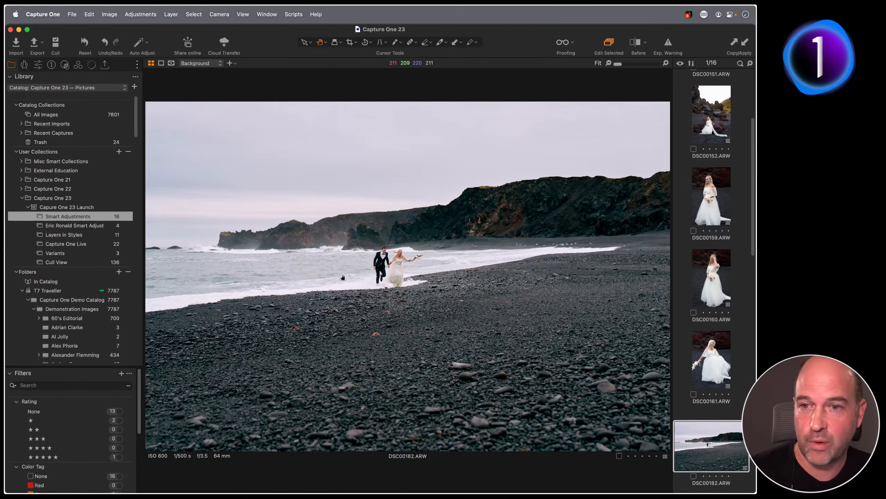
key("g")
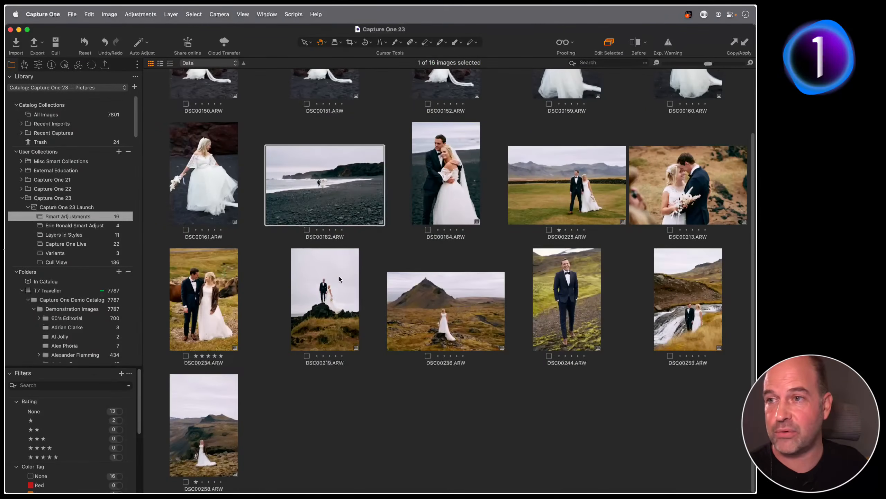
scroll(344, 300, "up", 2)
Select all 16 wedding photos and regenerate their previews from the Image menu
key("super+a")
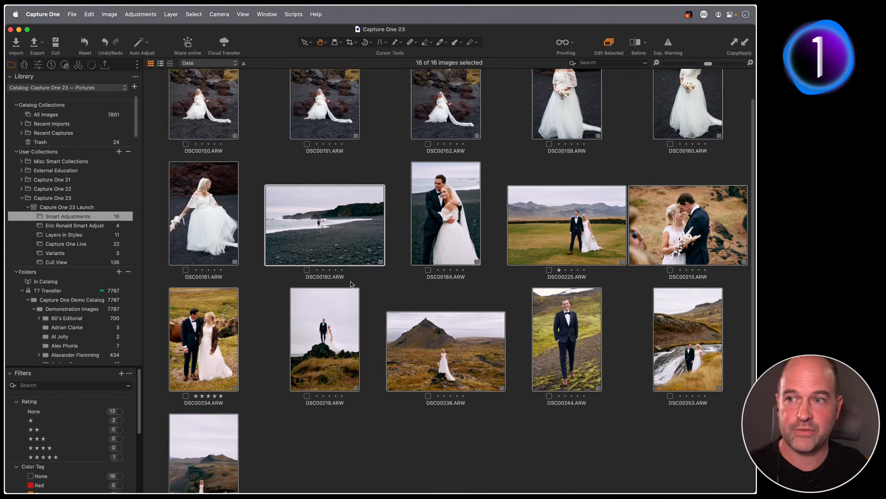
left_click(107, 12)
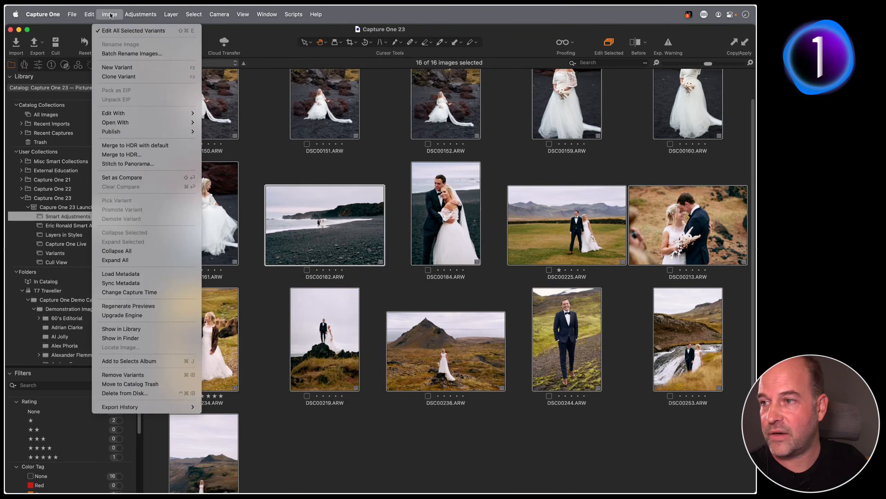
left_click(169, 307)
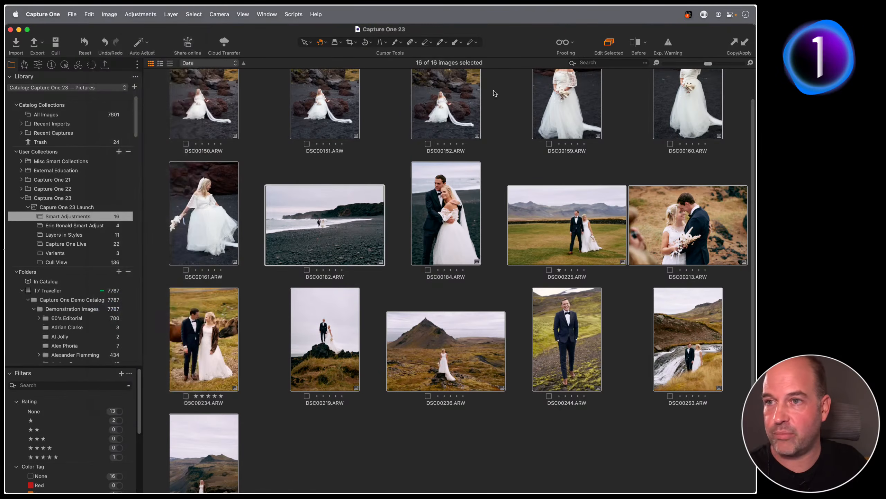